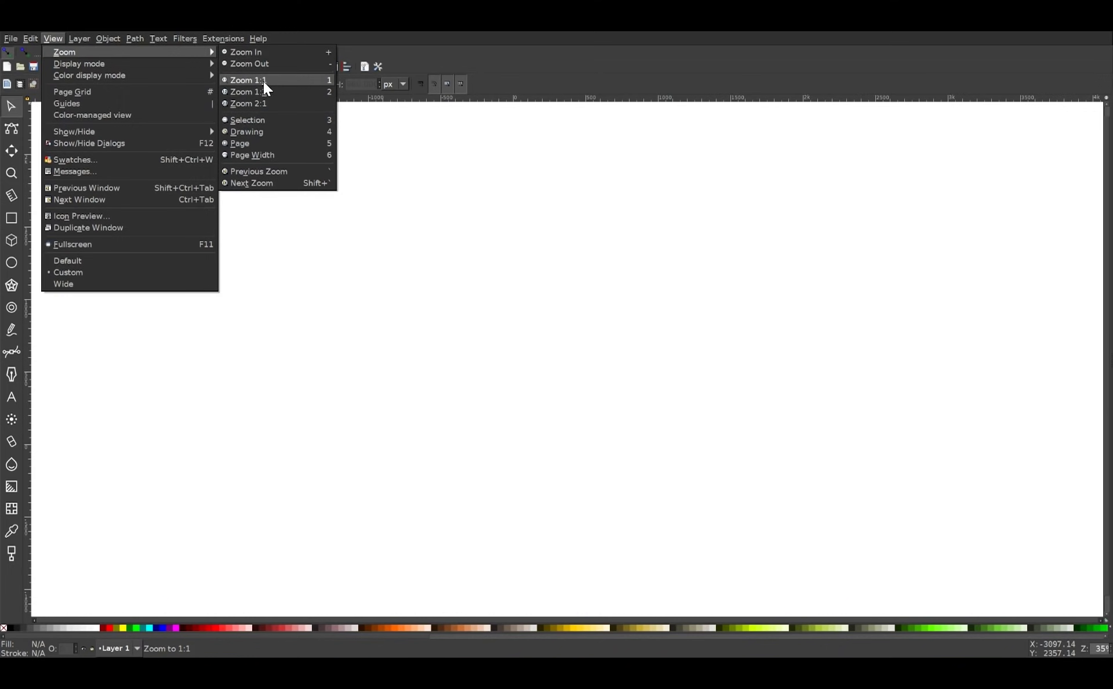
Step: Set the zoom to 1:1 and open the Align and Distribute (relative to Last selected) and Fill and Stroke dialogs
left_click(264, 80)
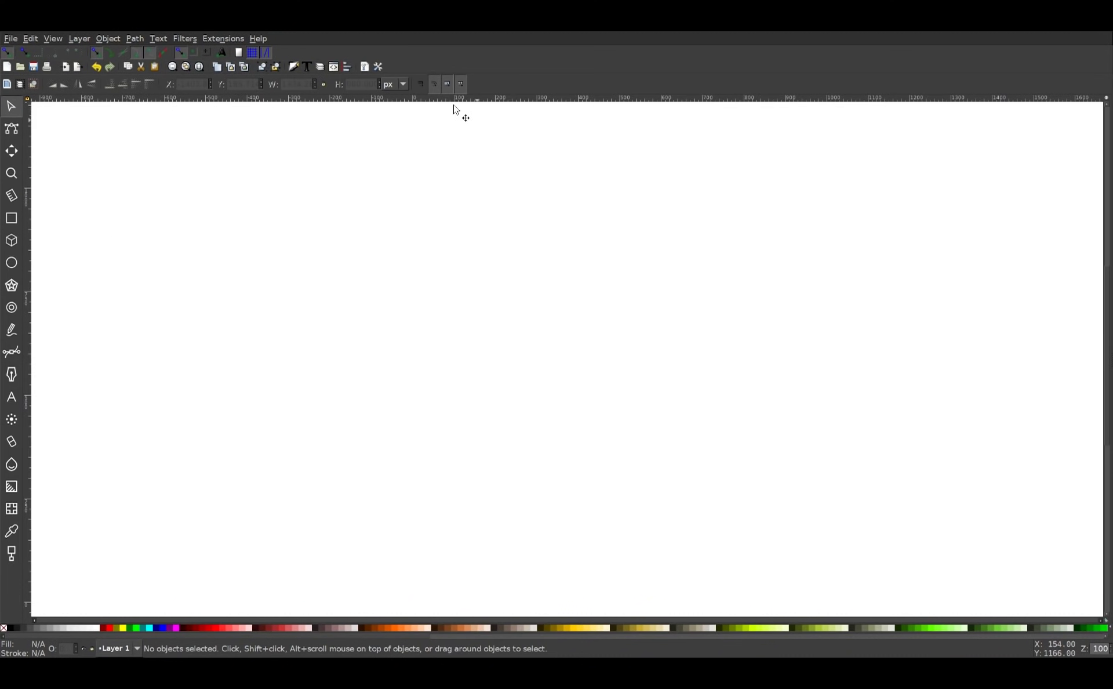
left_click(433, 85)
left_click(348, 71)
left_click(1046, 124)
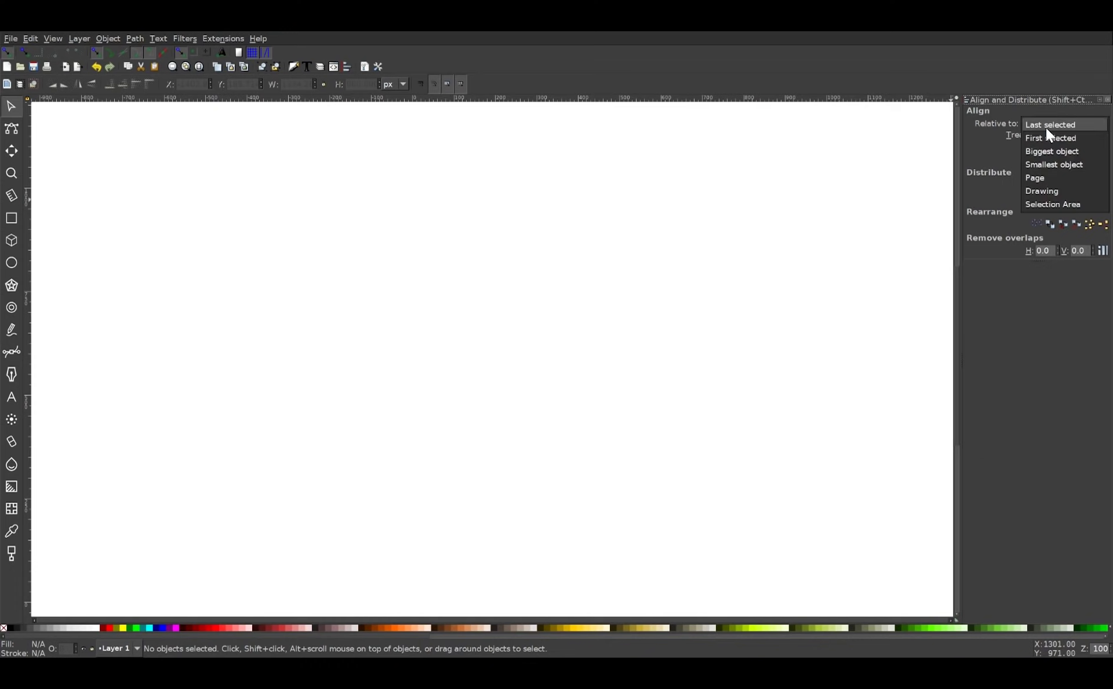
left_click(1048, 126)
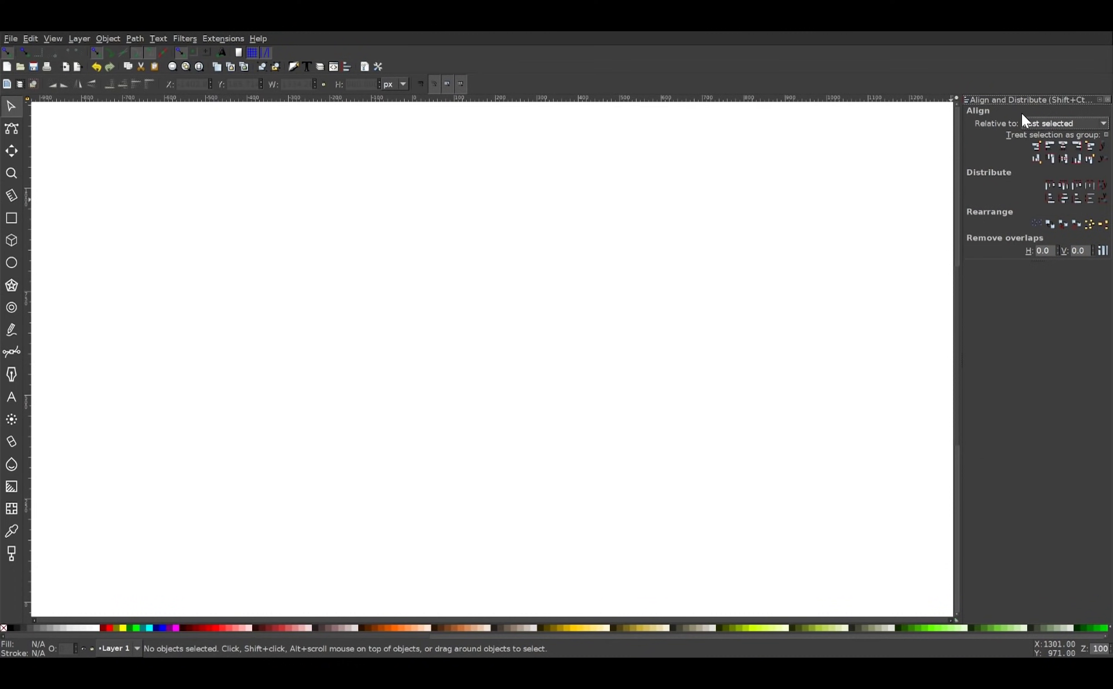
left_click(292, 67)
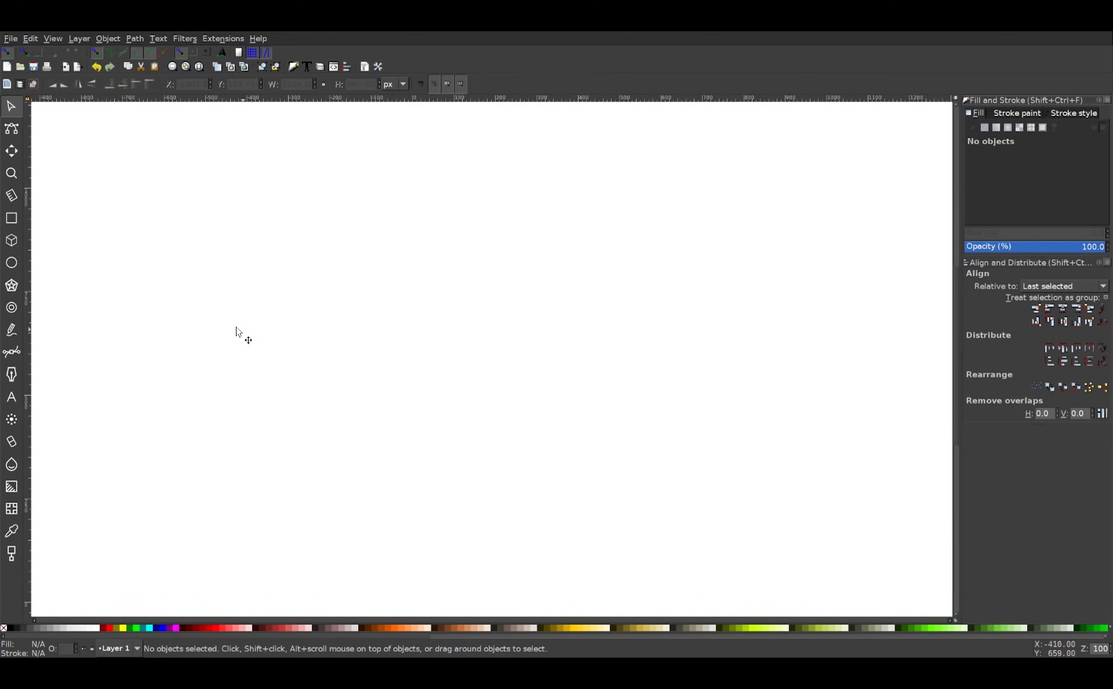
Step: Draw a square about 326 px wide on the canvas and give it 52.5% opacity and a red fill
left_click(12, 217)
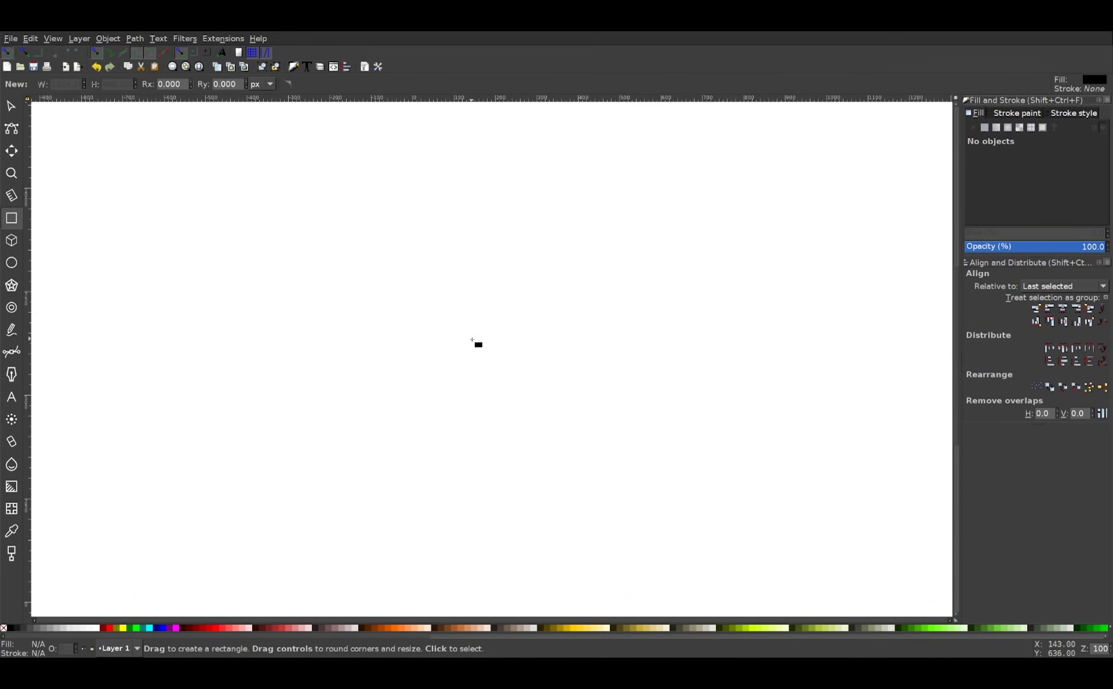
left_click_drag(472, 339, 541, 405)
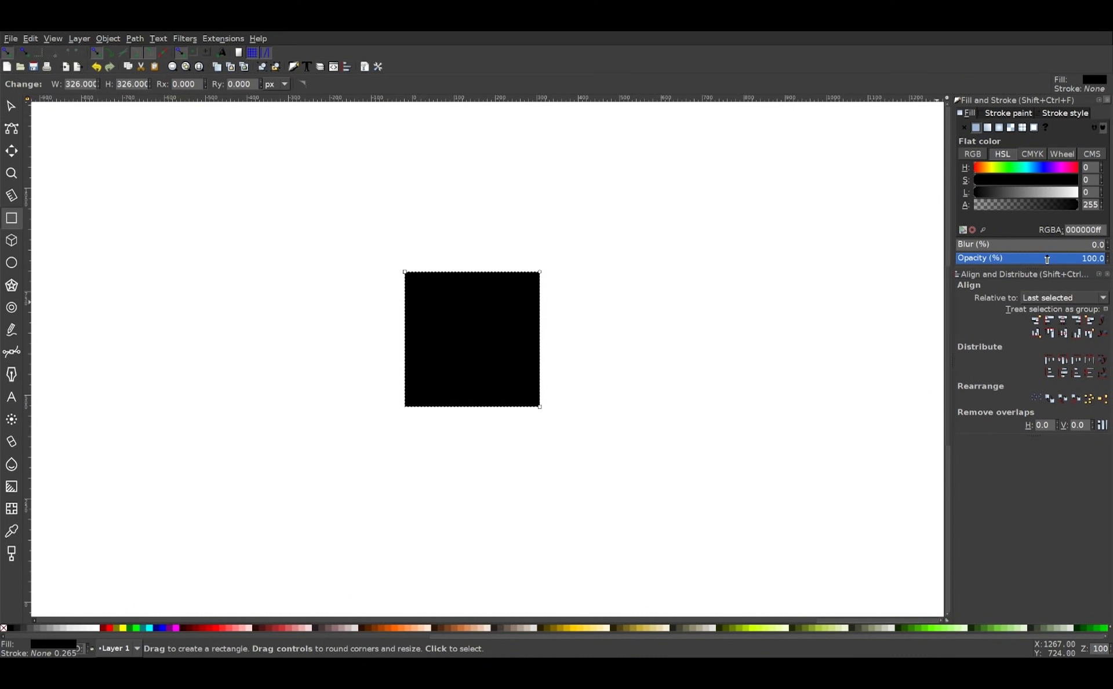
left_click(1034, 261)
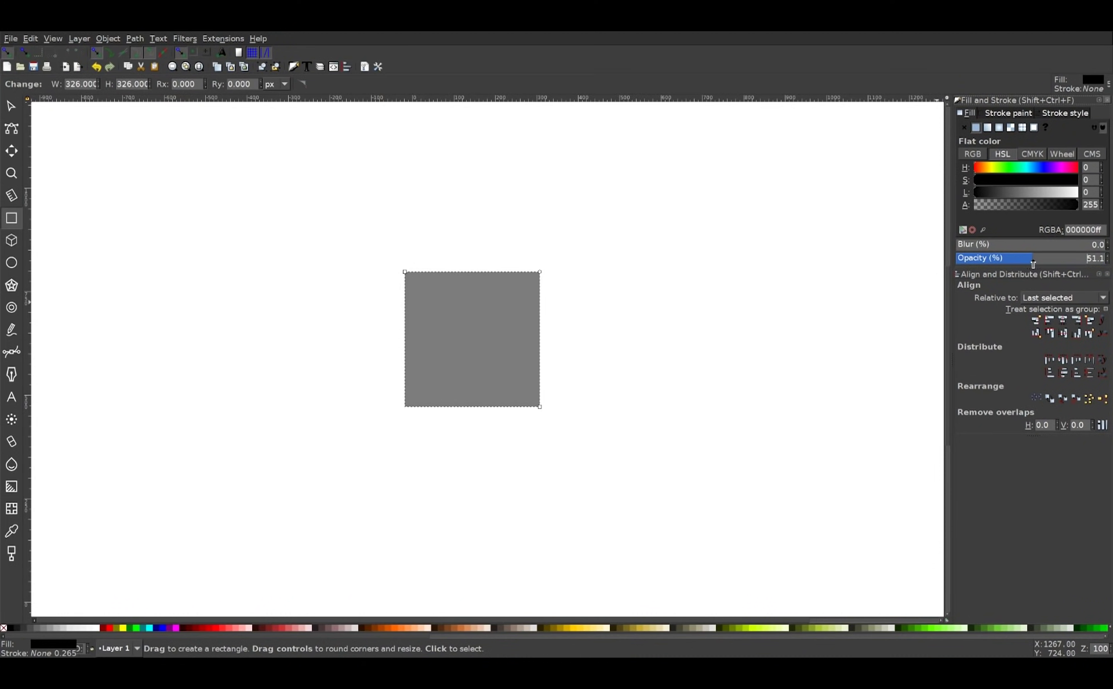
left_click(111, 630)
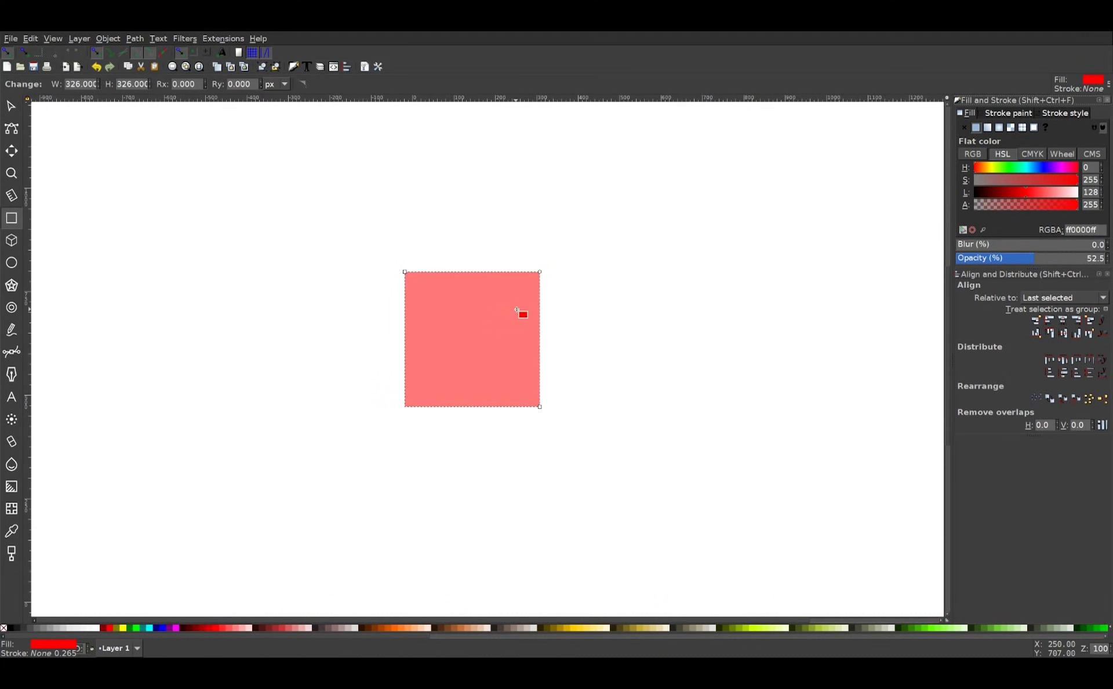
Step: Move the red square slightly up and left, and lock its width and height to scale in proportion
left_click(11, 106)
left_click_drag(475, 329, 457, 288)
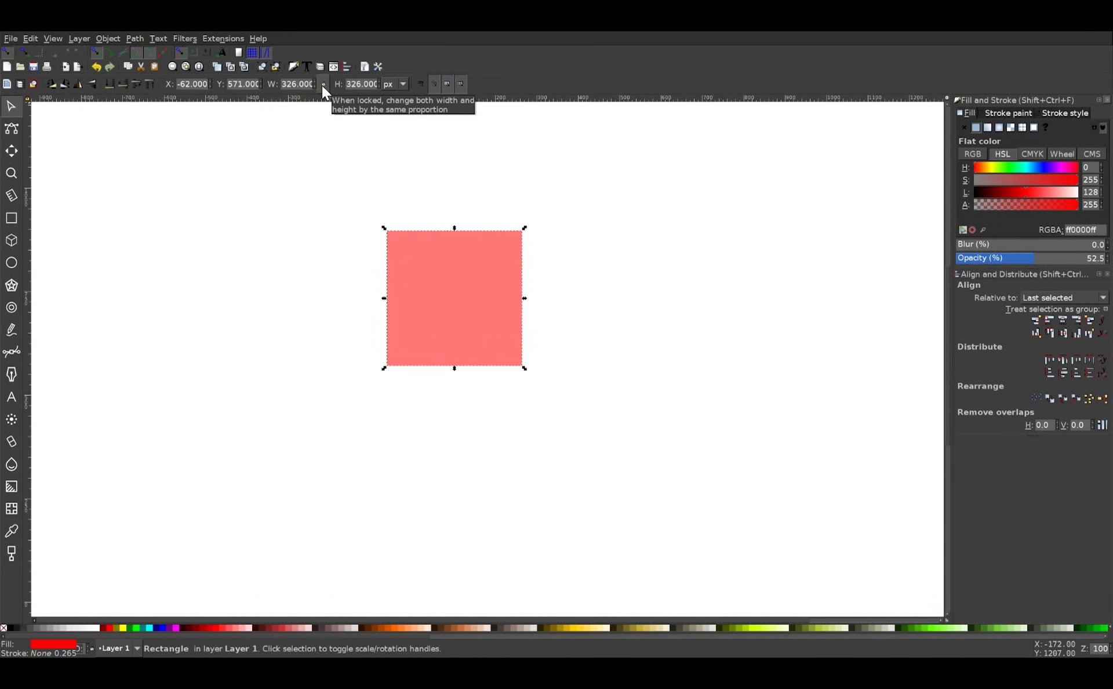
left_click(323, 85)
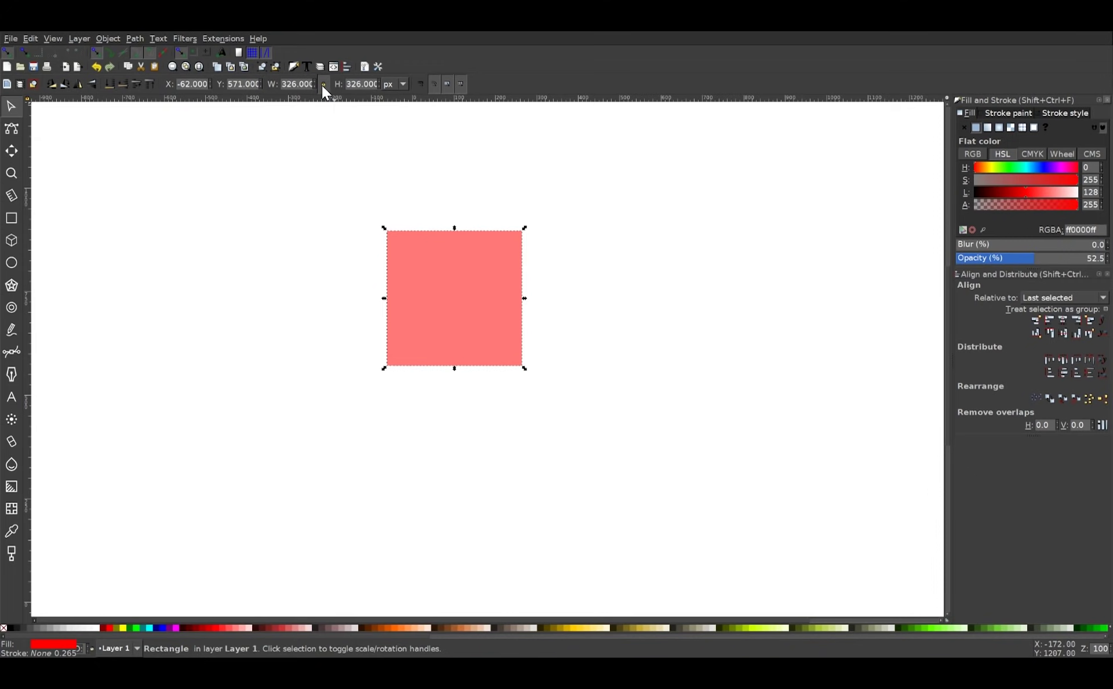
Step: Lower the red square, then duplicate it as a blue-filled copy snapped directly onto its top edge
left_click_drag(471, 289, 468, 382)
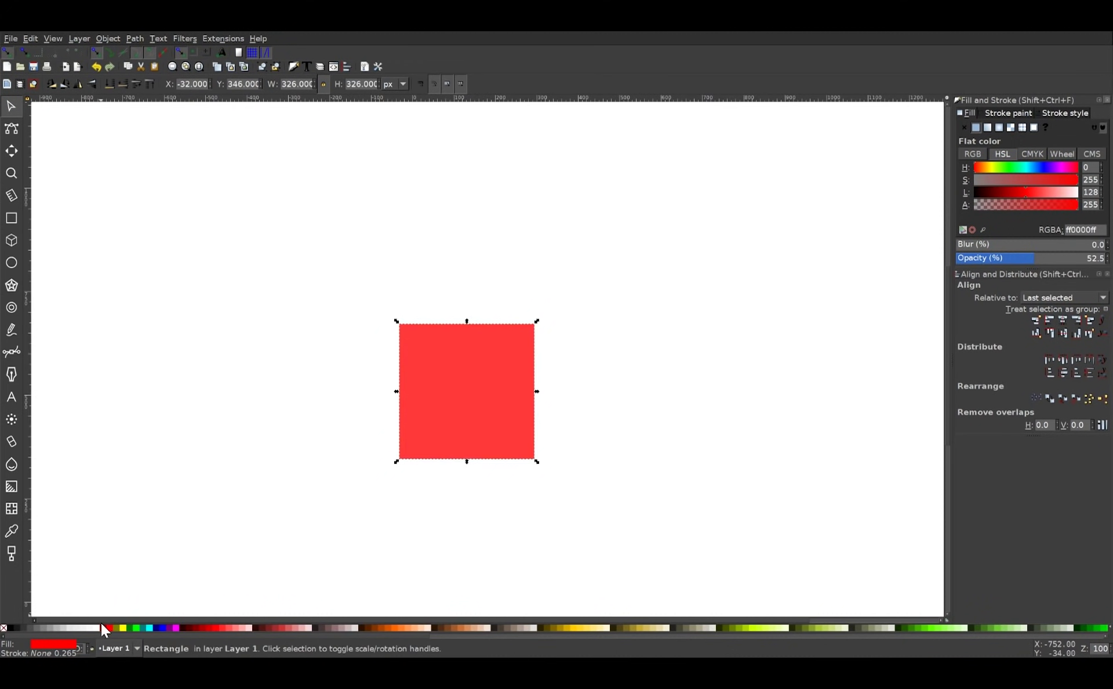
left_click(163, 629)
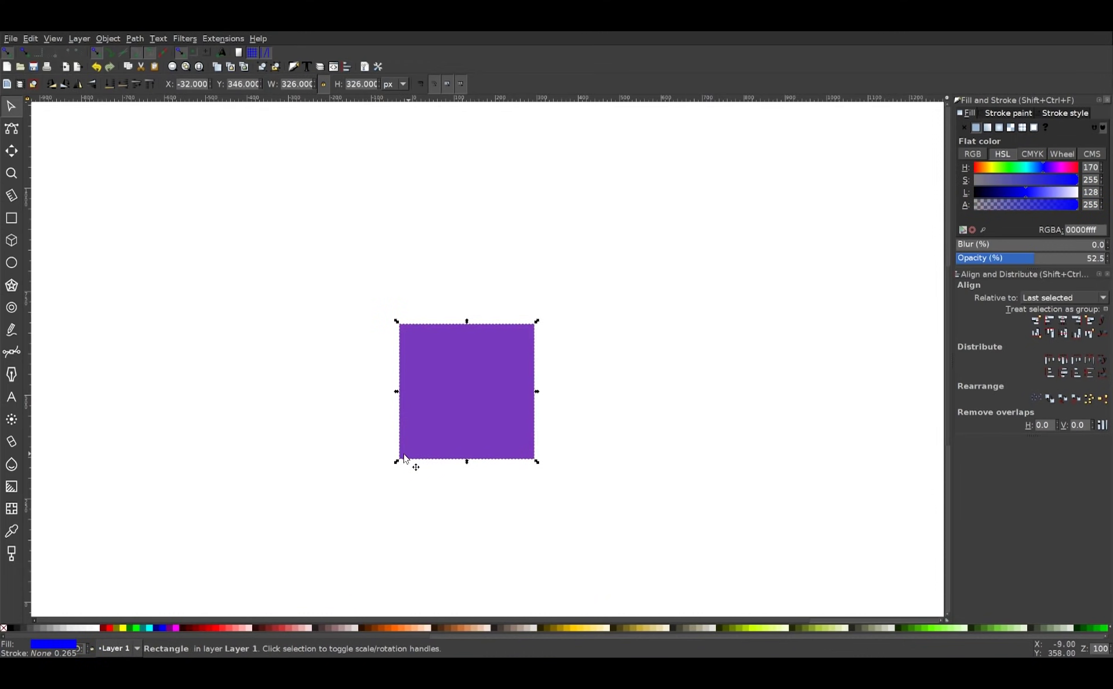
left_click_drag(406, 456, 406, 322)
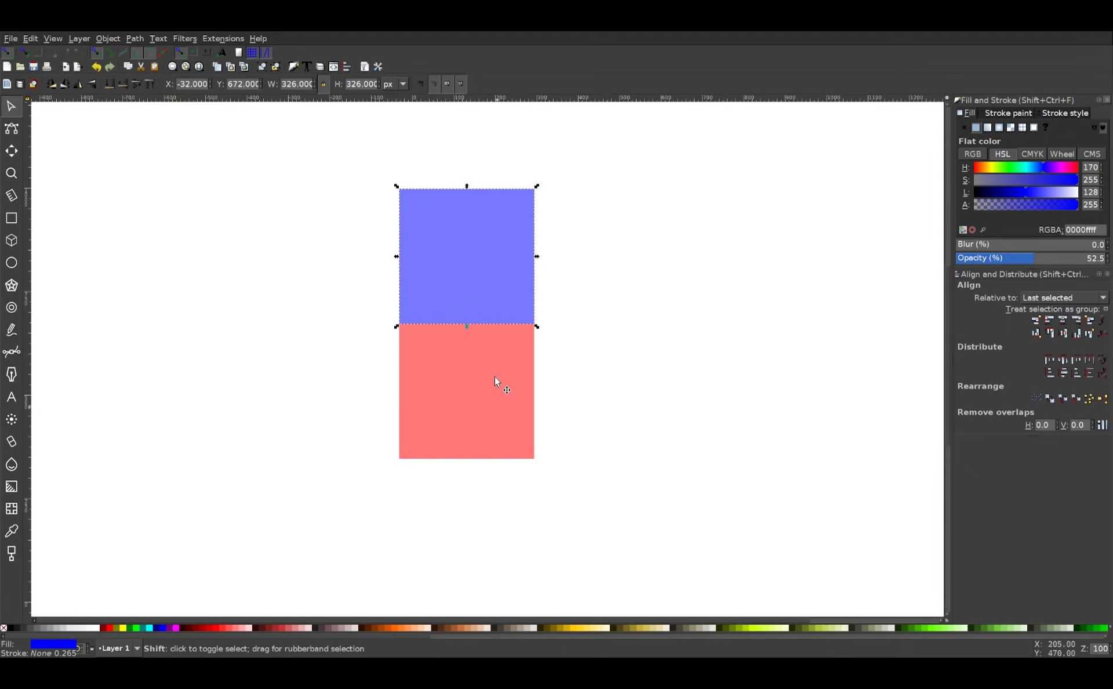
Step: Select the blue and red squares together, copy them to the clipboard, and deselect them
left_click(489, 356, "shift")
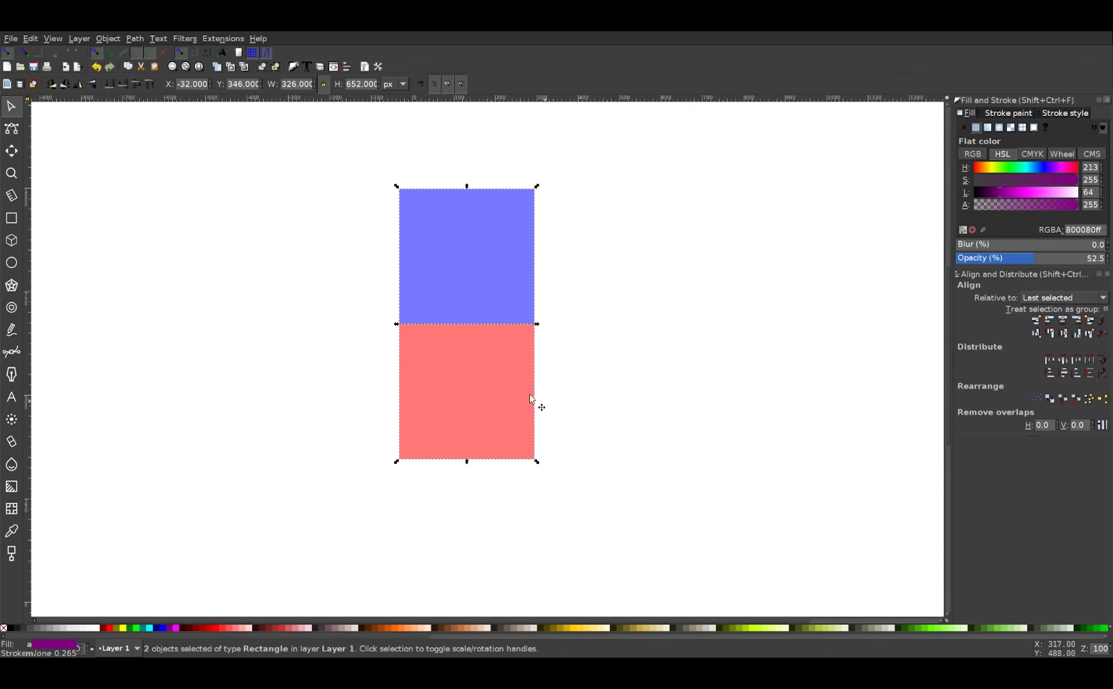
key("ctrl")
left_click(10, 38)
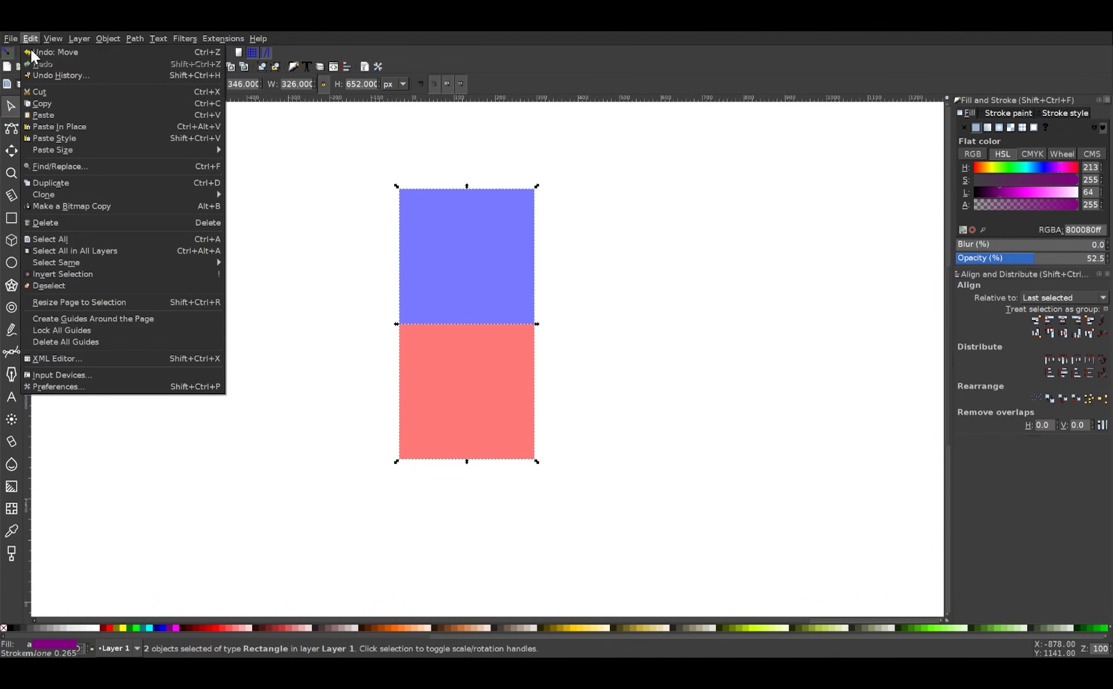
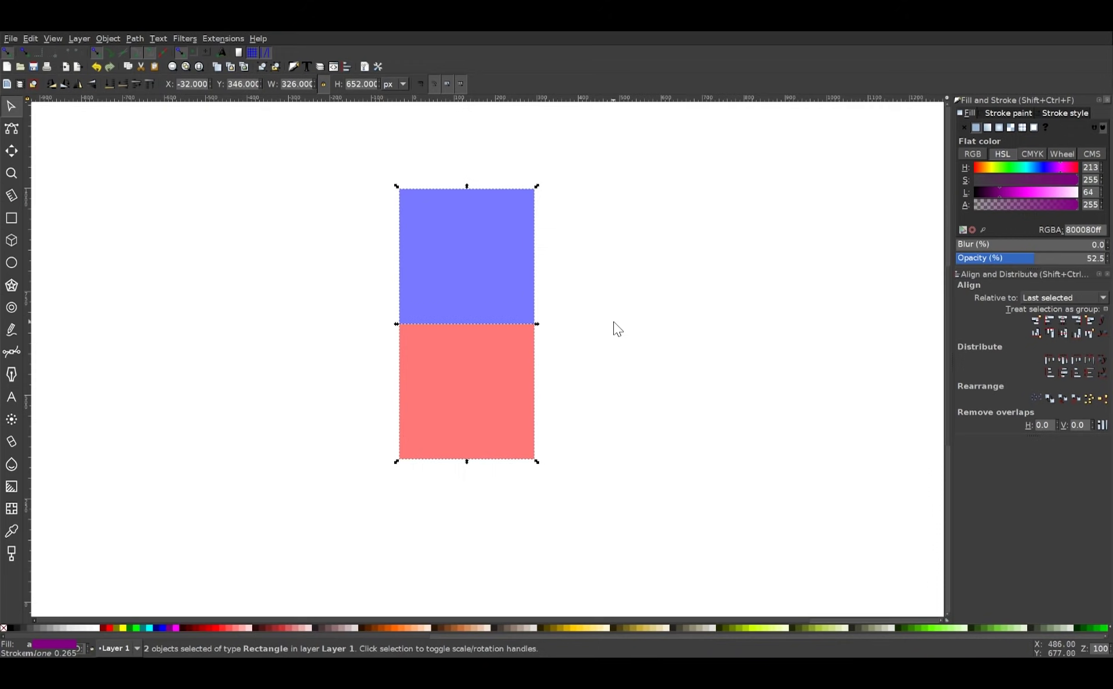
left_click(750, 259)
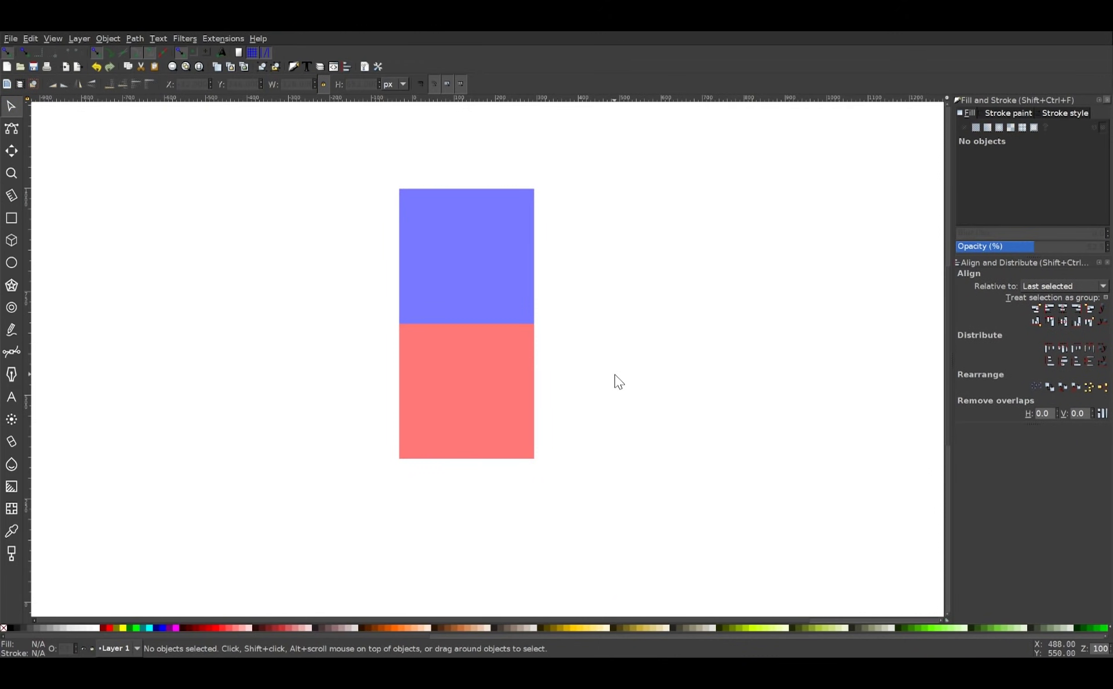
Step: Duplicate the blue square, place the copy to the right of the stack, and fill it green
left_click(465, 261)
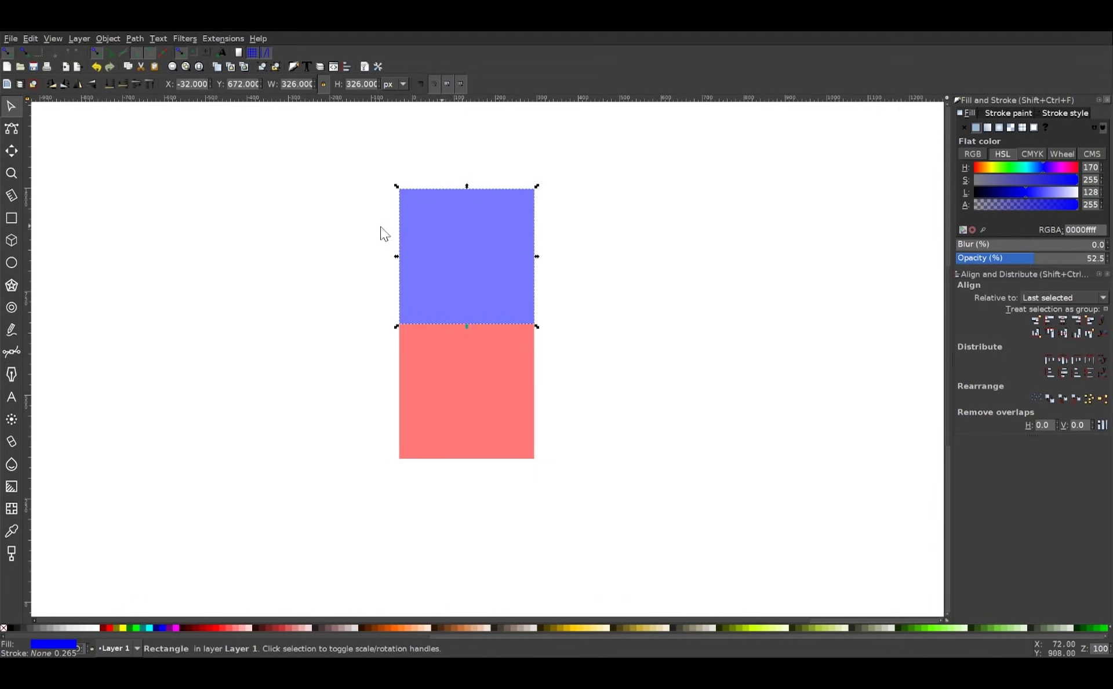
key("ctrl+d")
left_click_drag(436, 254, 639, 309)
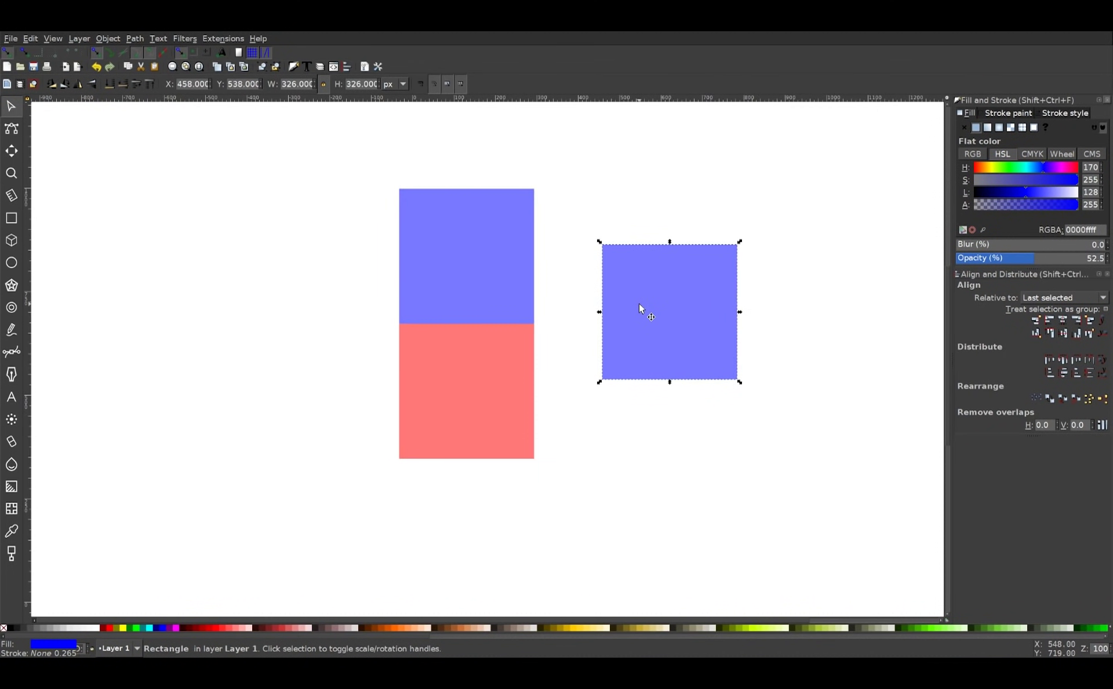
left_click(139, 632)
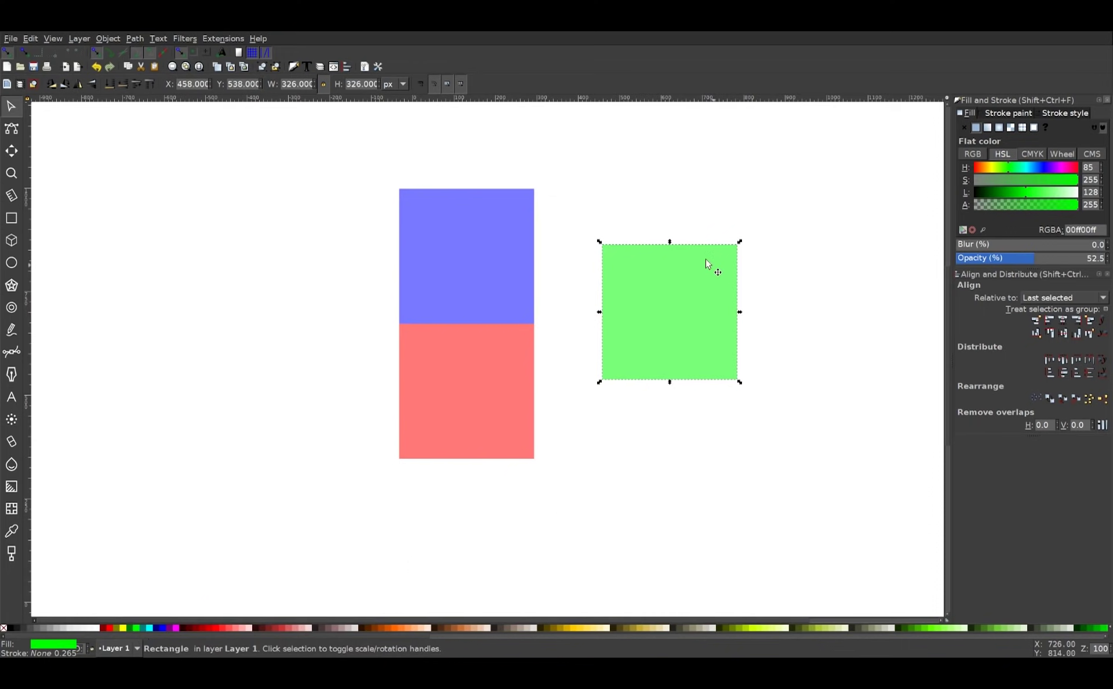
Step: Paste the copied stack's height onto the green square and snap it flush against the right side of the stack
left_click(29, 41)
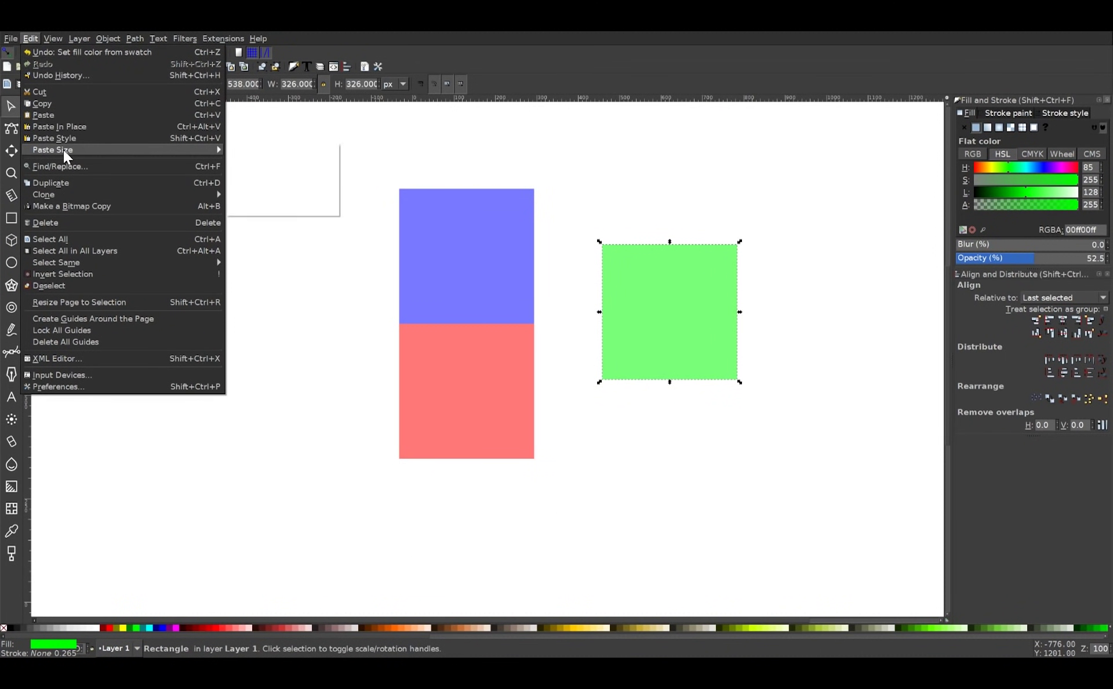
mouse_move(209, 150)
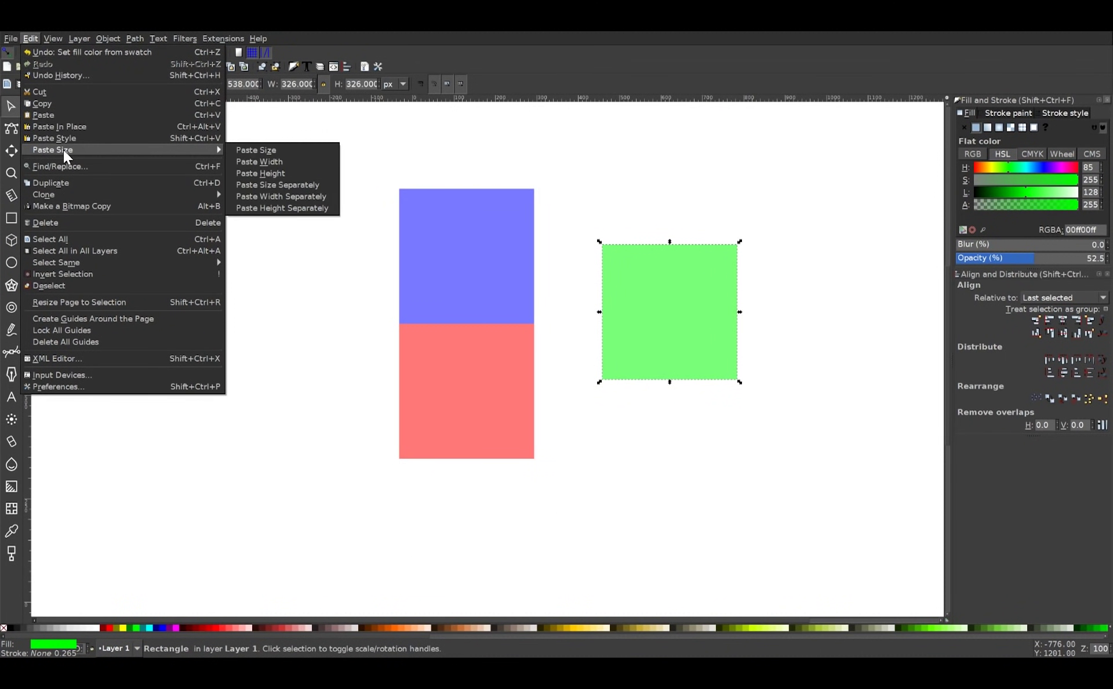
left_click(278, 172)
mouse_move(541, 224)
left_mouse_down()
mouse_move(551, 204)
mouse_move(542, 206)
left_mouse_up()
right_click(399, 363)
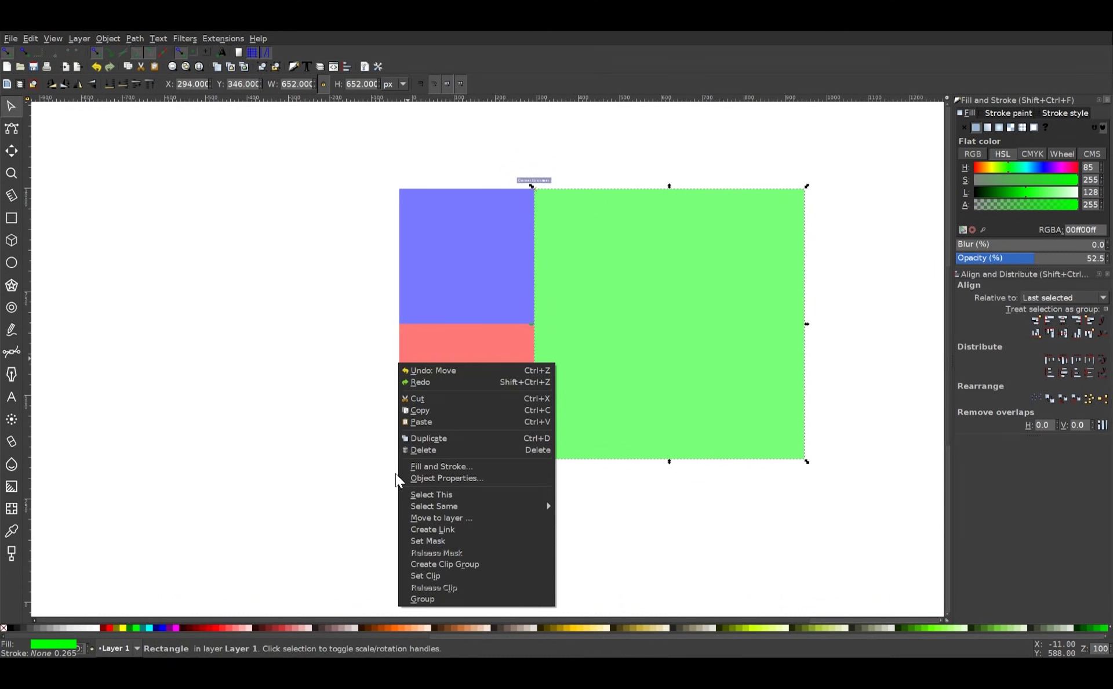
left_click(319, 229)
Step: Select all three squares, scale them down about their centre to about 526 px total width, and reposition them on the canvas
left_click_drag(855, 506, 251, 131)
left_click_drag(608, 285, 479, 298)
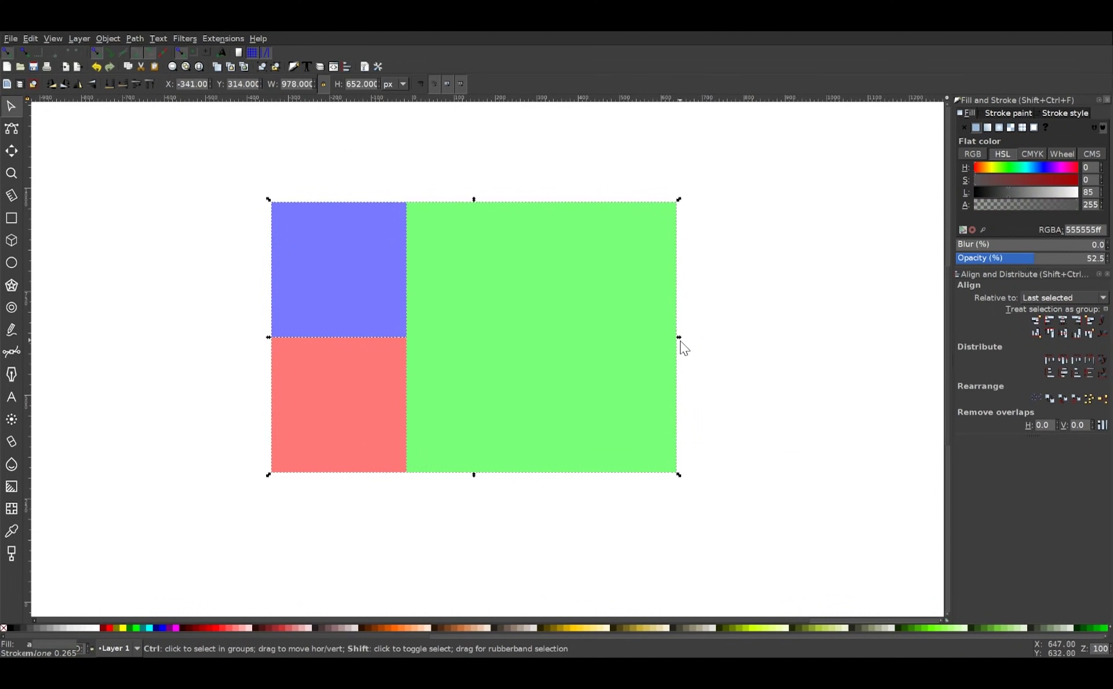
left_click_drag(680, 340, 586, 342)
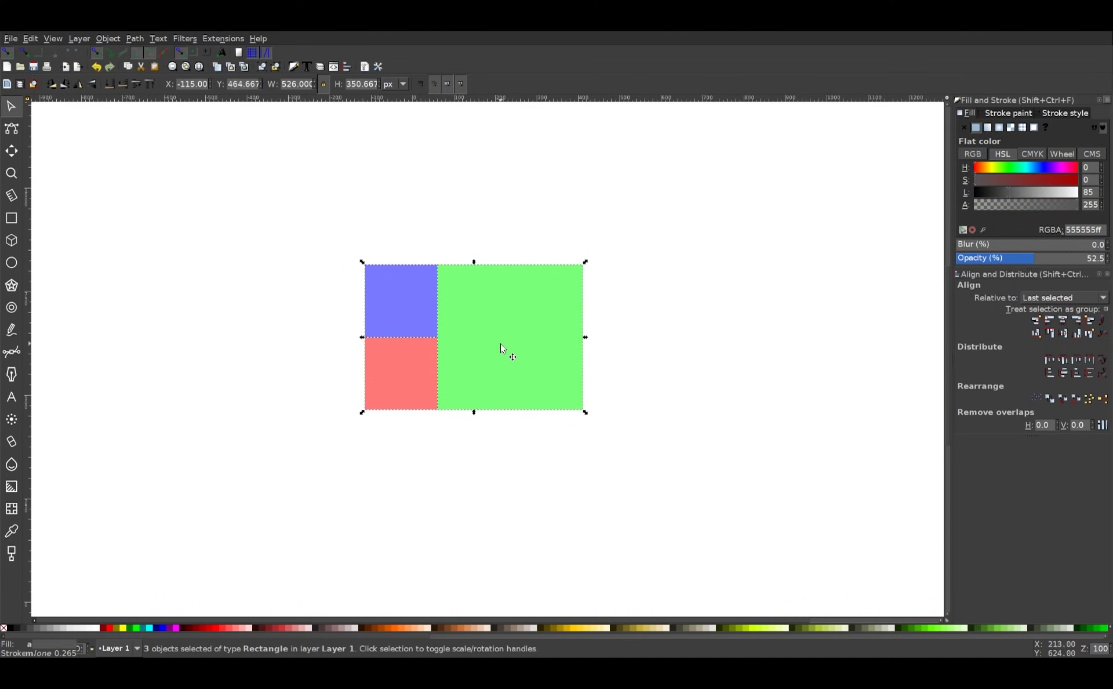
left_click_drag(501, 344, 523, 318)
Step: Rotate the three selected squares 90° clockwise, then copy them after moving them to the right
left_click(514, 260)
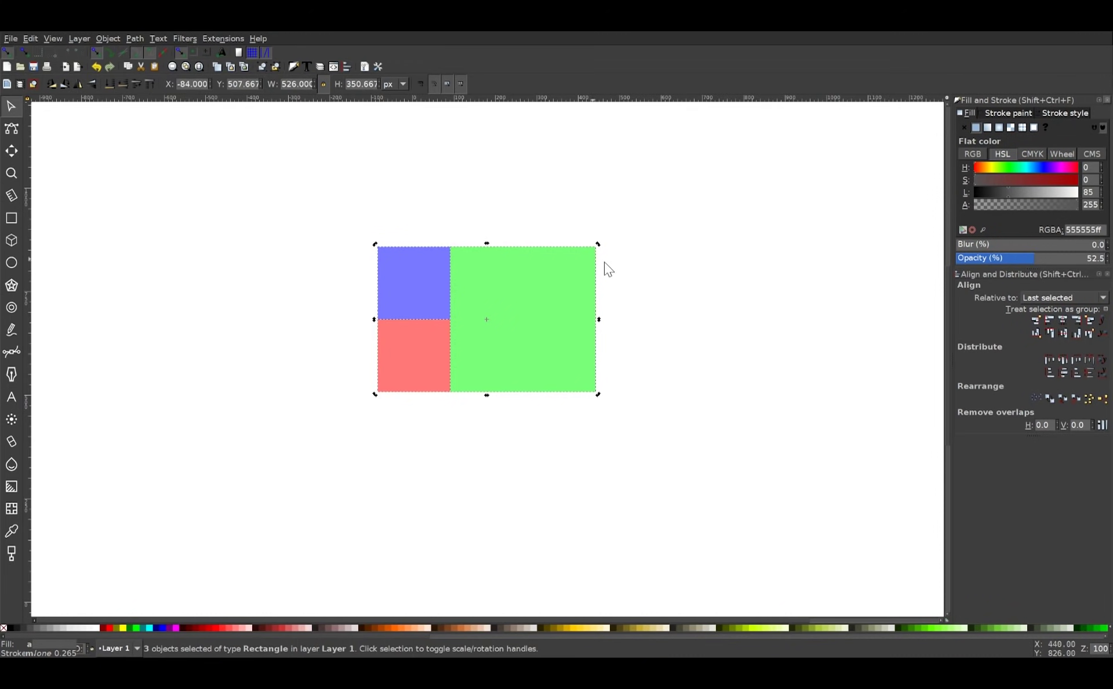
key("ctrl")
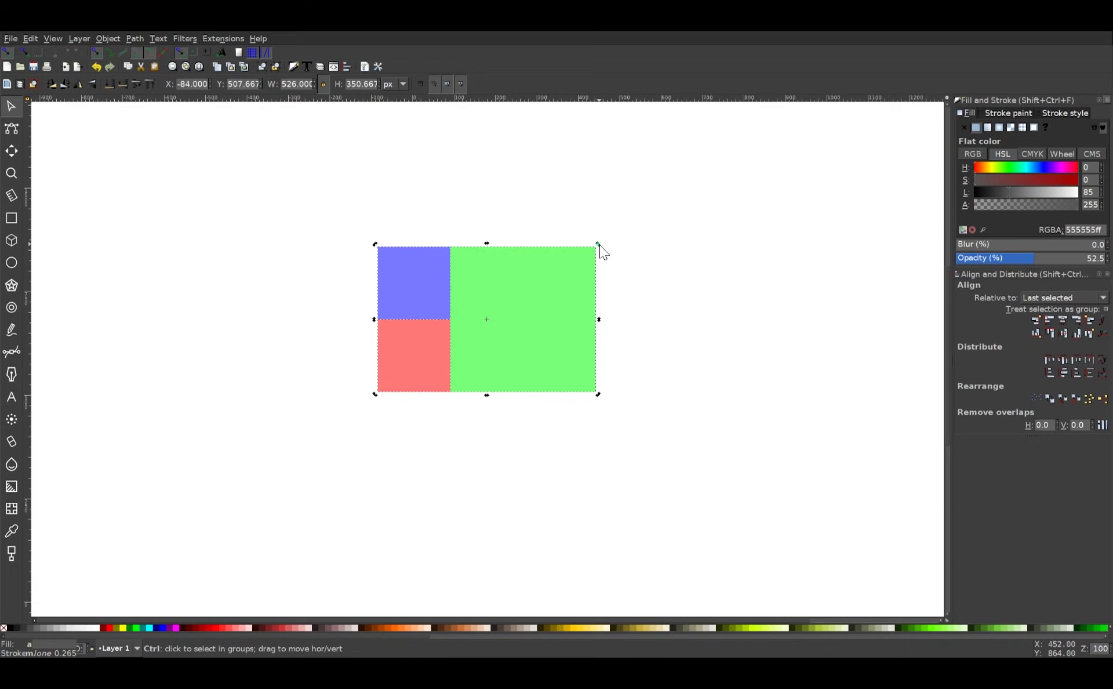
left_click_drag(599, 247, 536, 401)
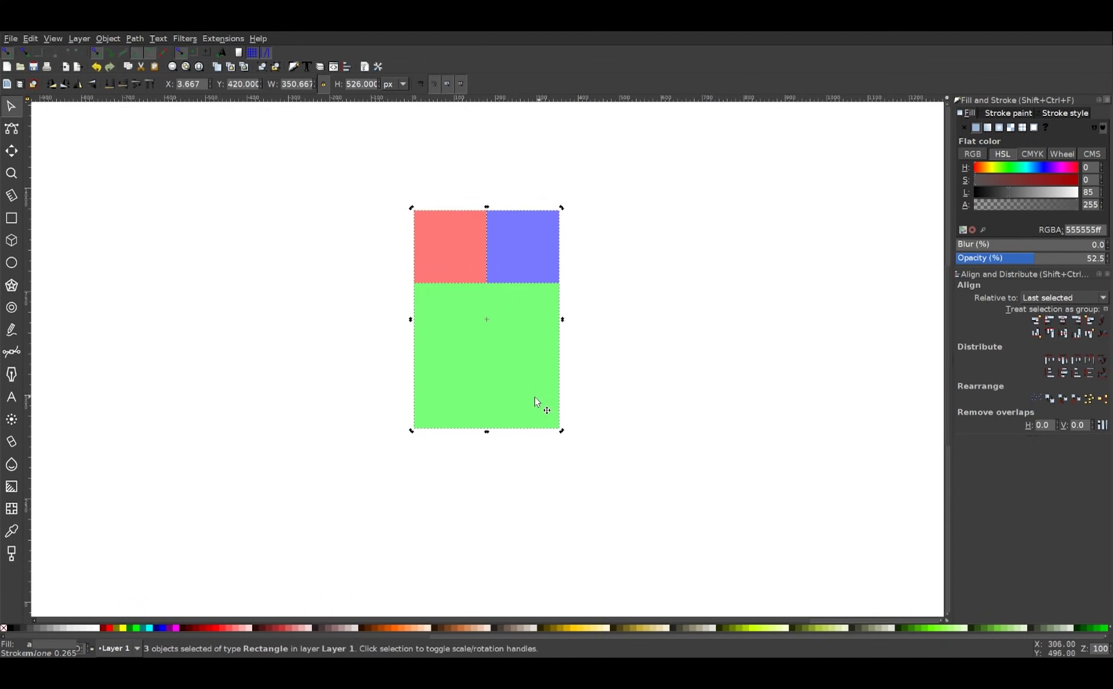
left_click_drag(530, 261, 646, 298)
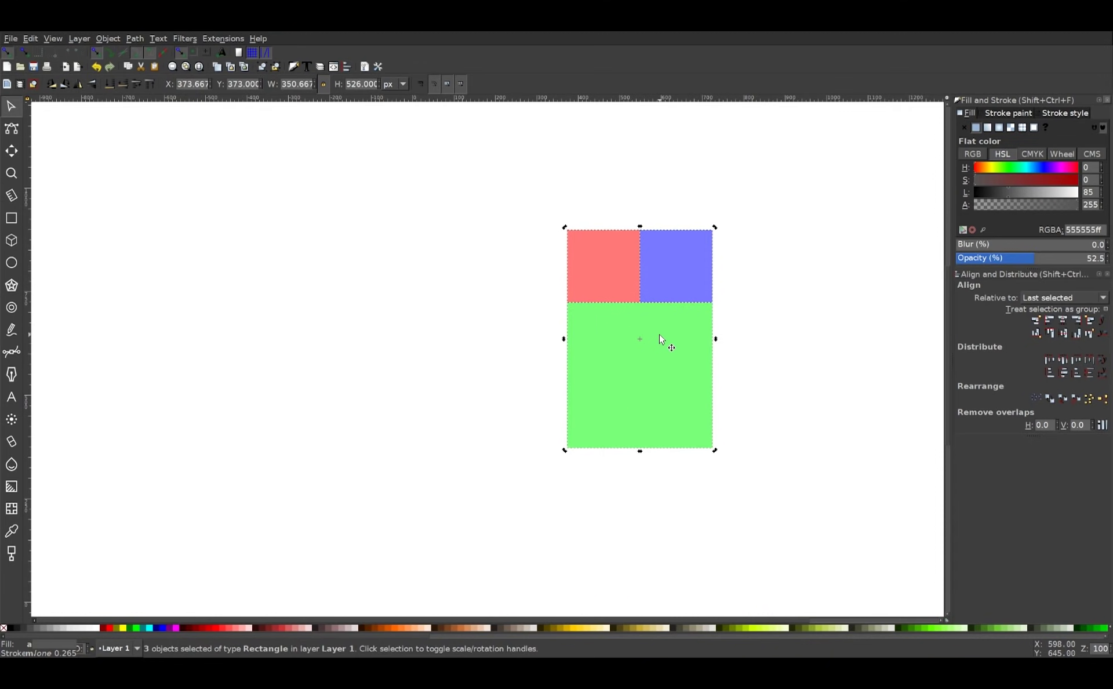
left_click(849, 214)
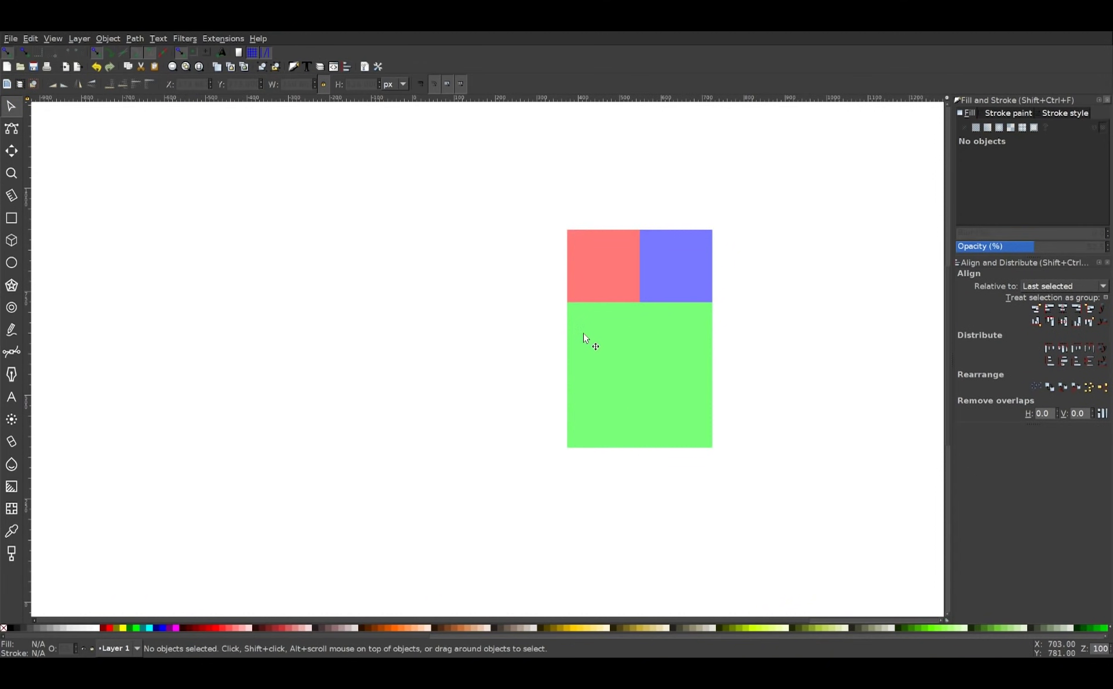
Step: Duplicate the blue square to the left of the arrangement and paste the copied height of 526 px onto the duplicate
left_click(687, 255)
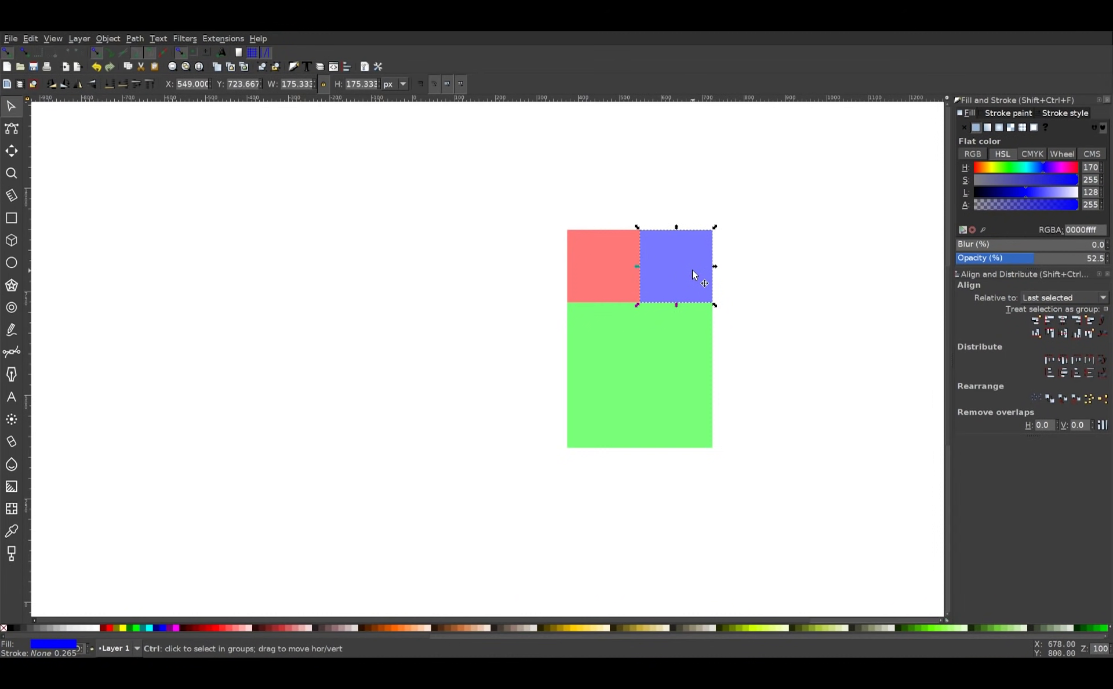
key("ctrl+f")
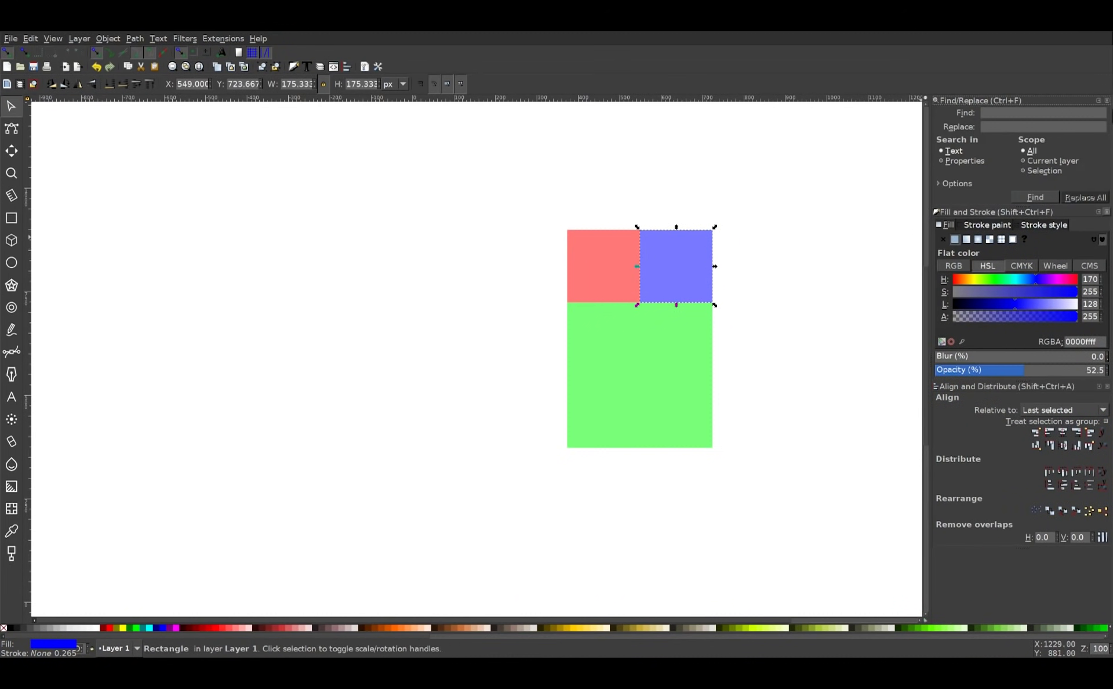
left_click(1106, 101)
left_click_drag(667, 273, 426, 355)
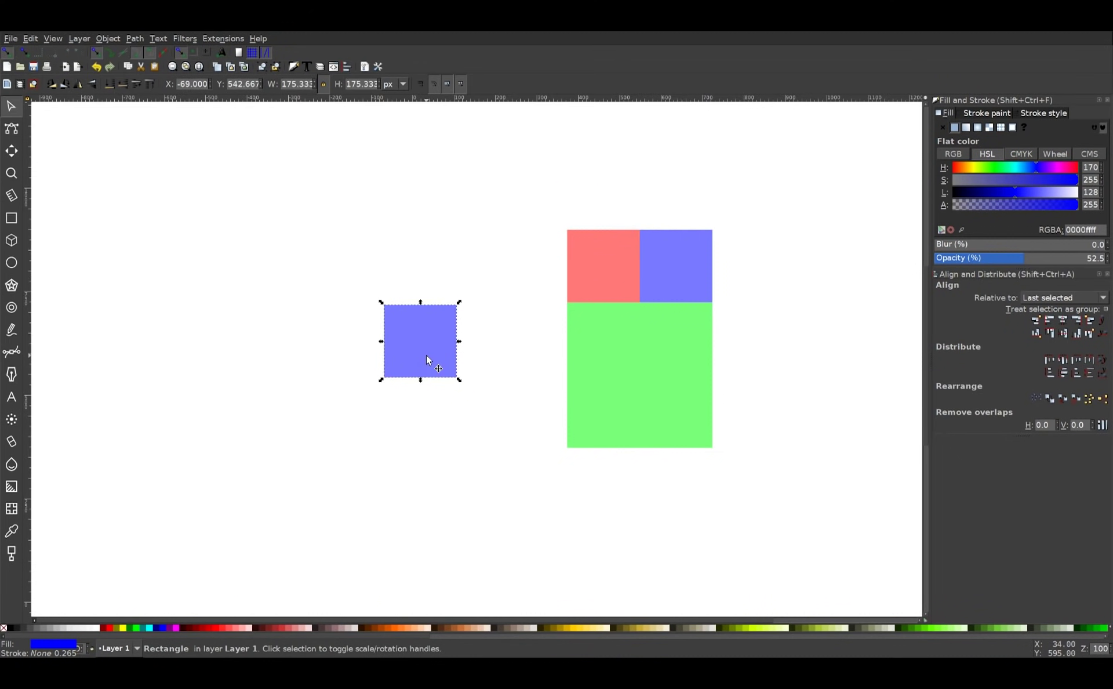
left_click(30, 39)
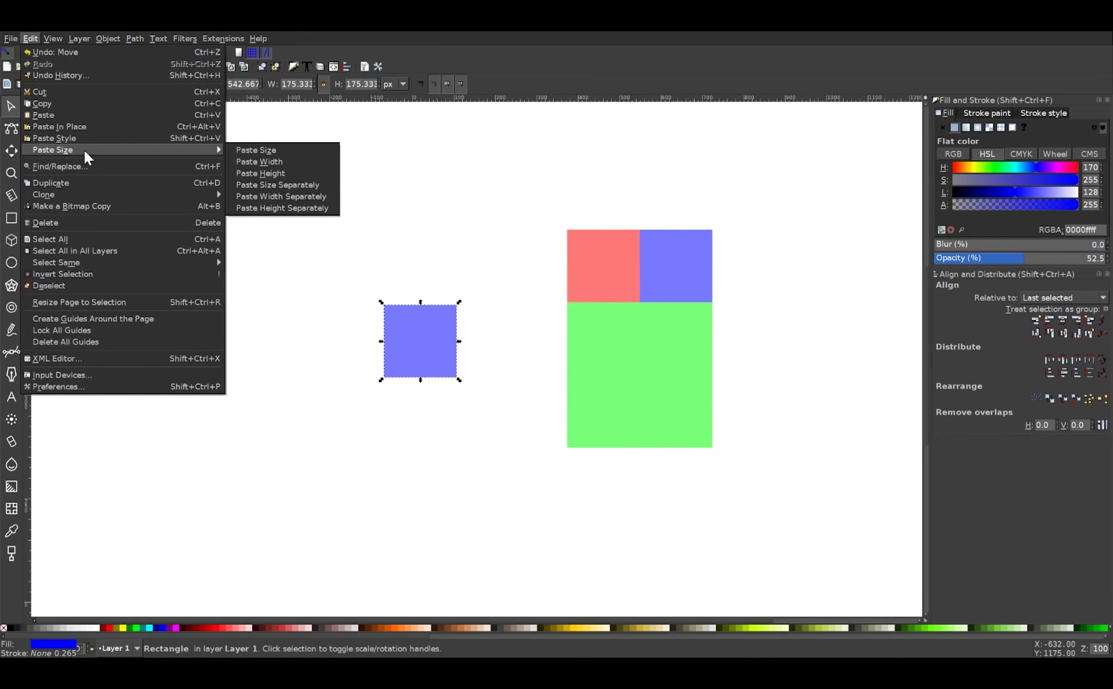
left_click(279, 173)
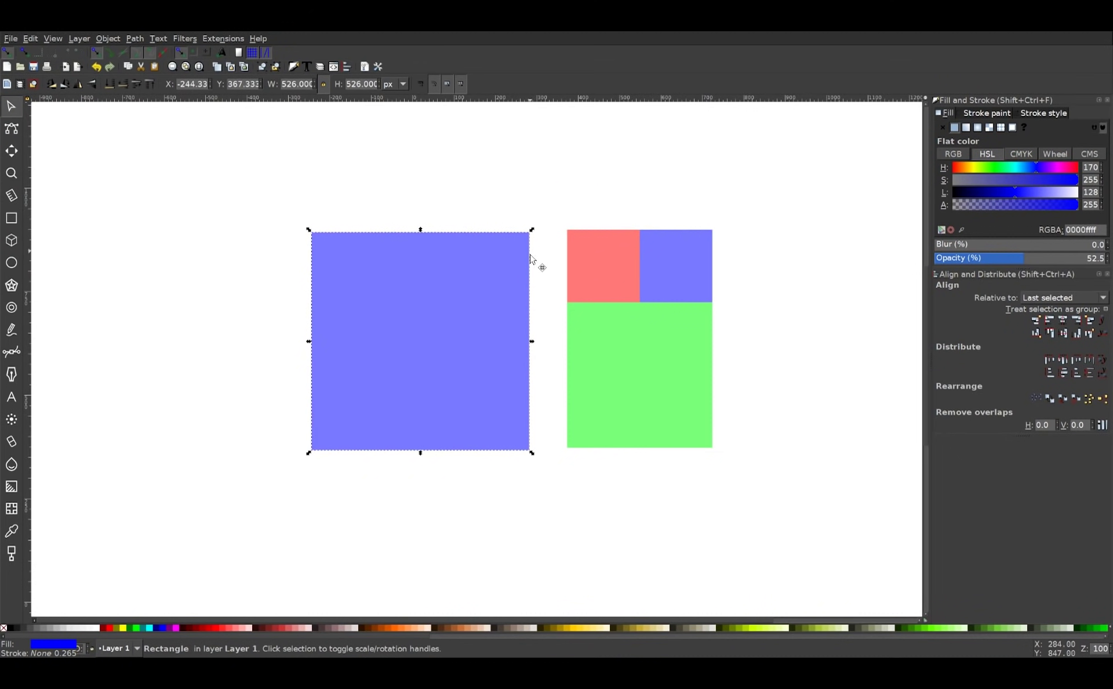
Step: Snap the large blue square flush against the left side of the arrangement and rotate all four squares 90° clockwise
left_click_drag(529, 256, 566, 255)
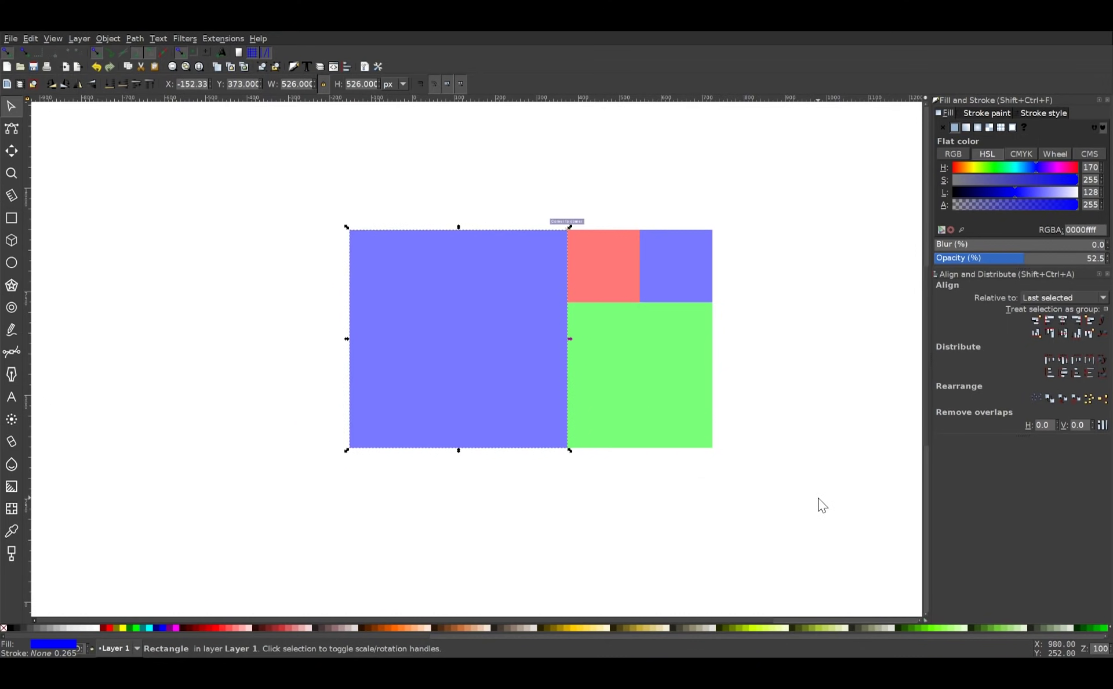
left_click_drag(818, 497, 209, 161)
left_click_drag(499, 350, 413, 332)
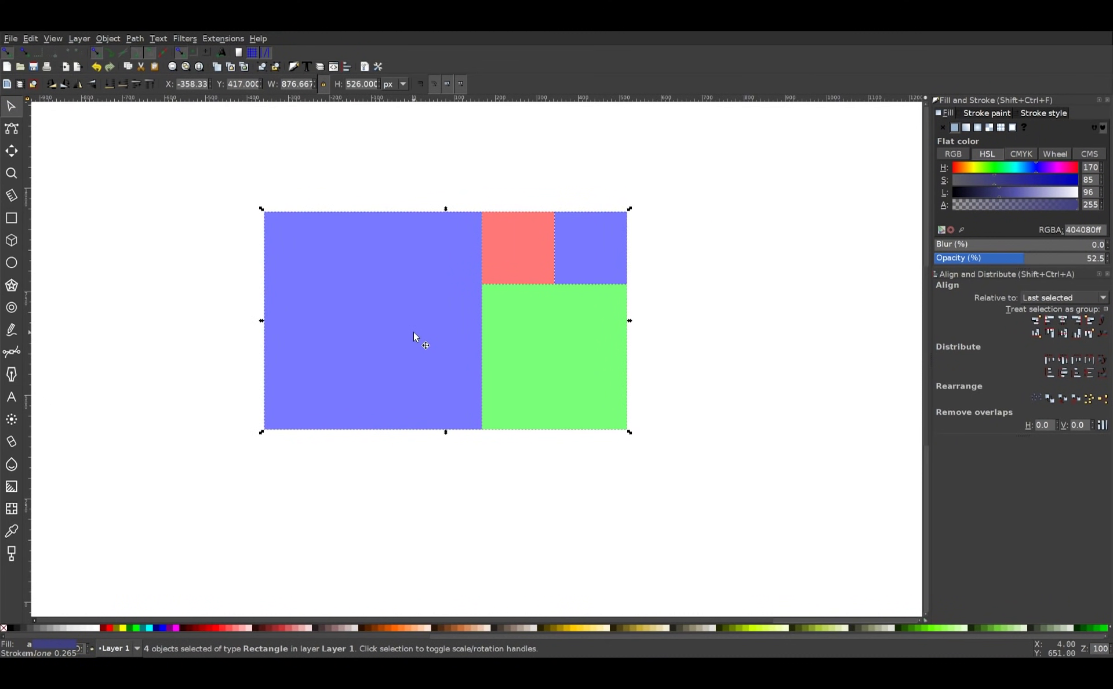
left_click(412, 240)
left_click_drag(260, 214, 528, 168)
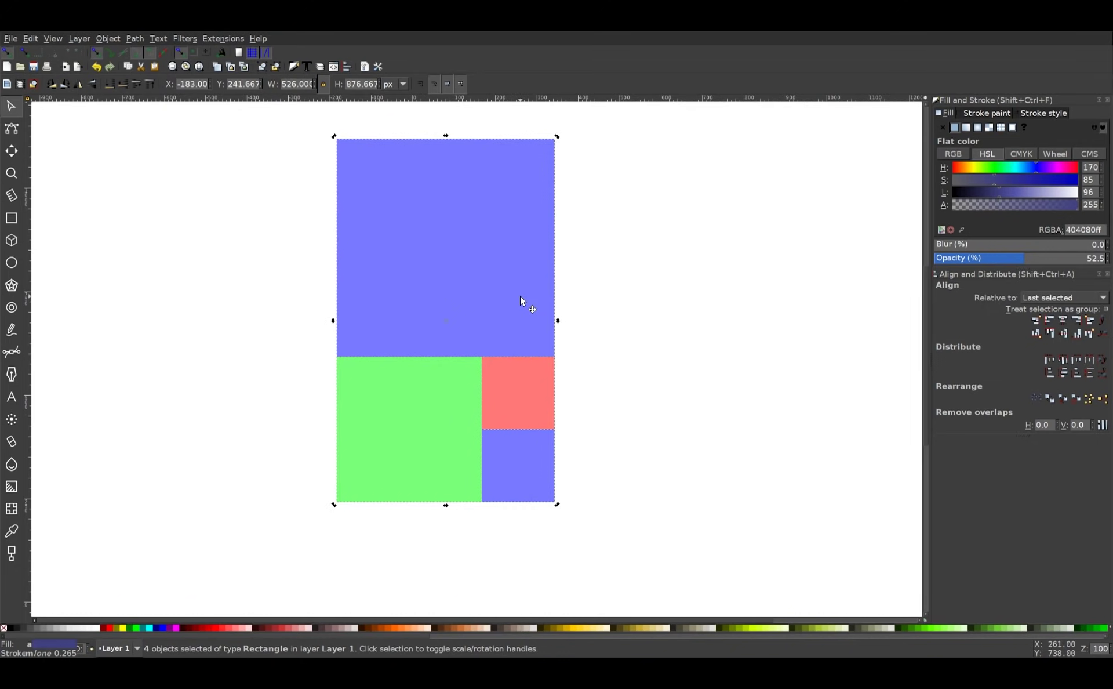
Step: Scale the four squares down proportionally about their centre to about 328 px total width, and copy them after moving them to the right
left_click(520, 296)
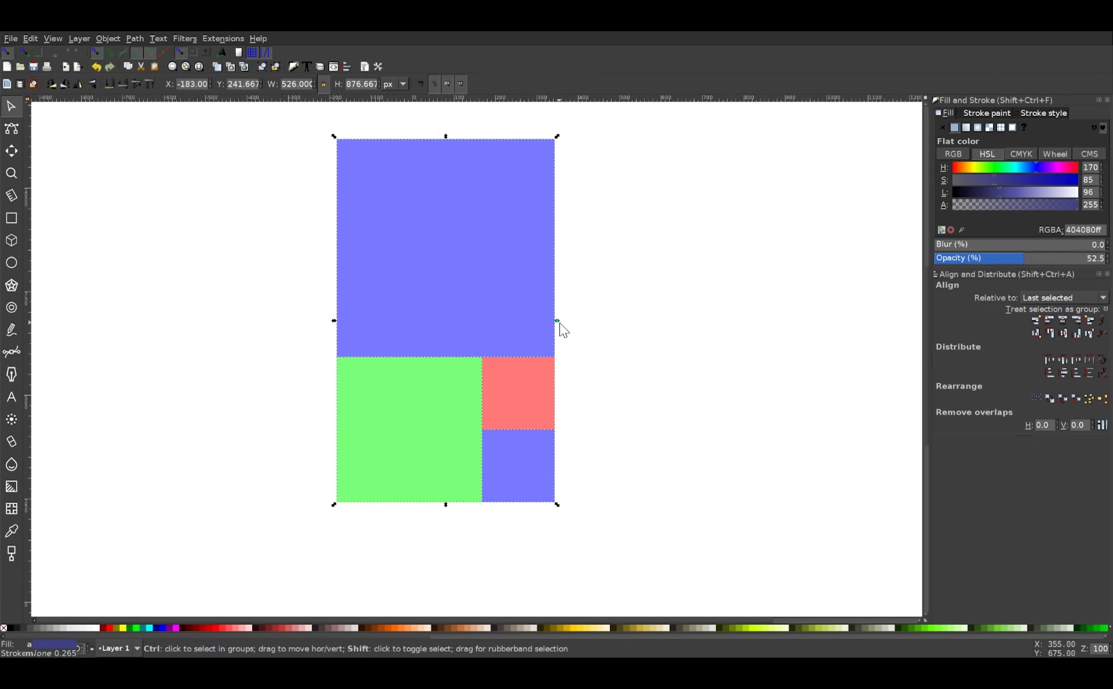
left_click_drag(559, 322, 516, 322)
left_click_drag(431, 301, 636, 314)
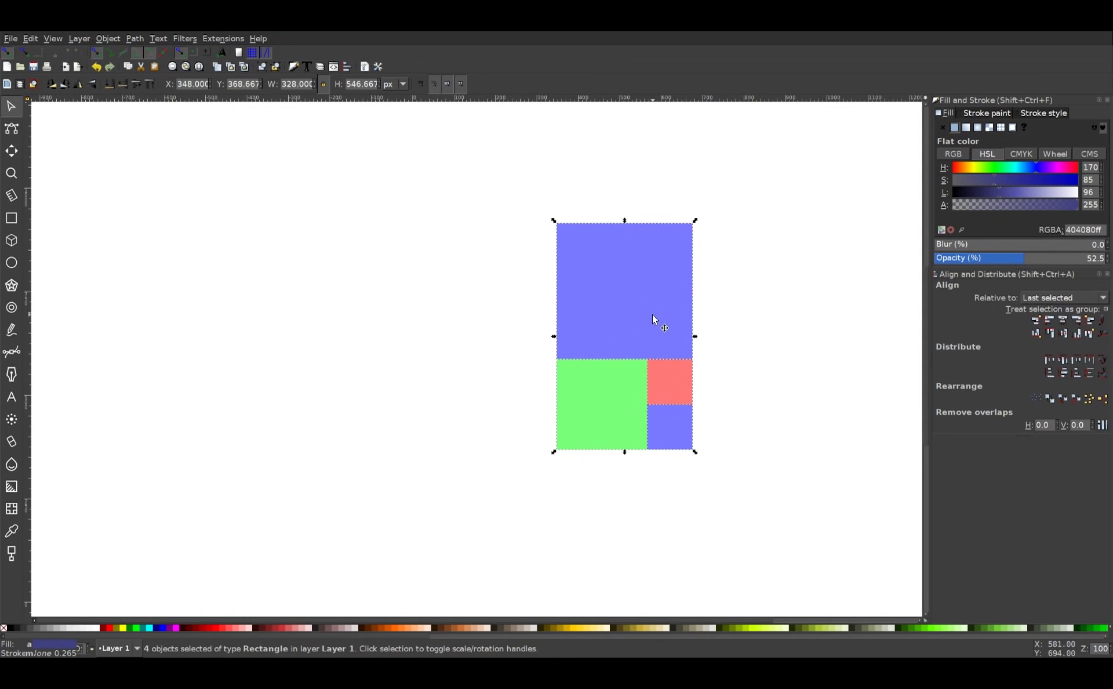
left_click(770, 319)
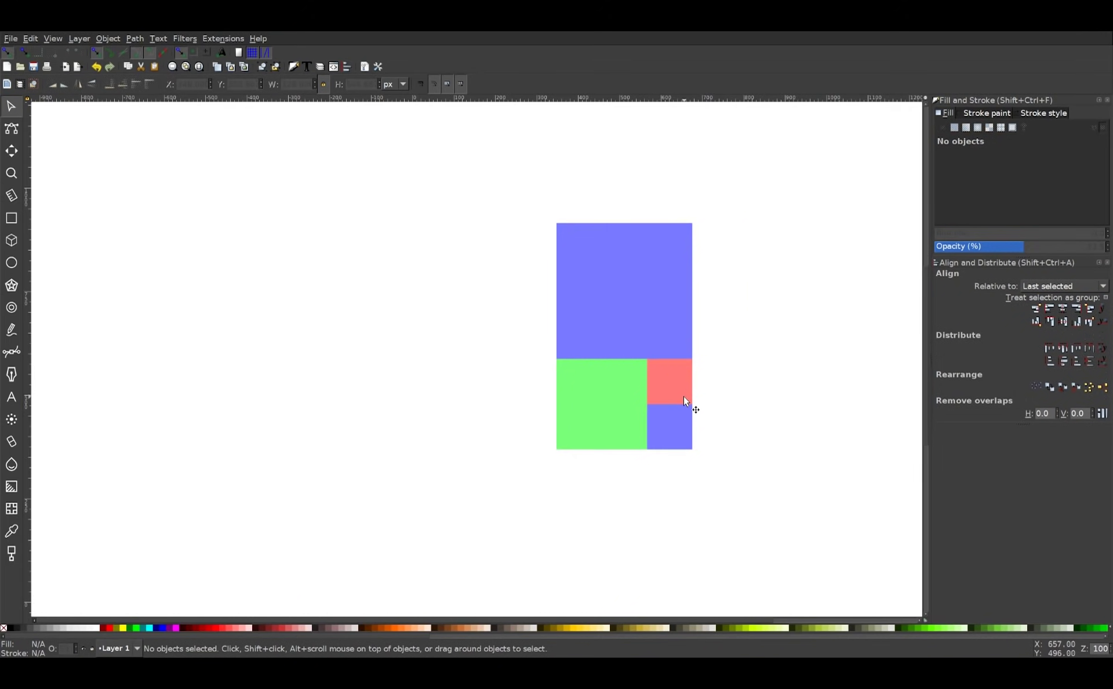
Step: Duplicate the small red square to the left of the arrangement and paste the copied height of about 547 px onto the duplicate
left_click(652, 382)
key("ctrl+d")
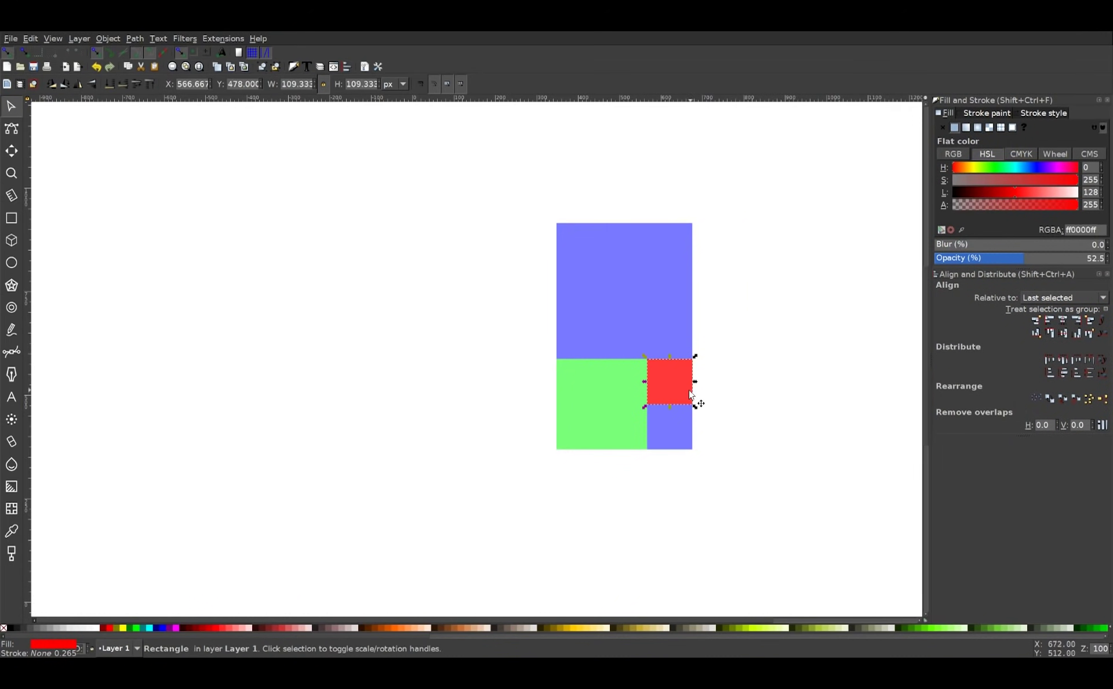
left_click_drag(679, 393, 465, 329)
left_click(27, 37)
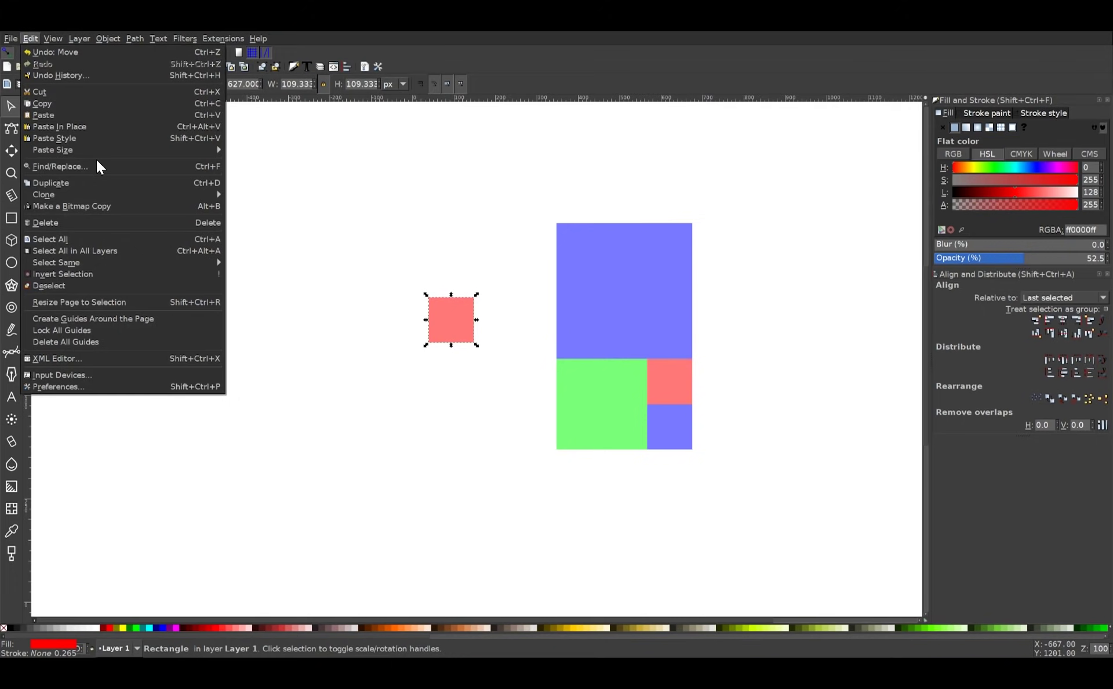
mouse_move(97, 150)
left_click(284, 162)
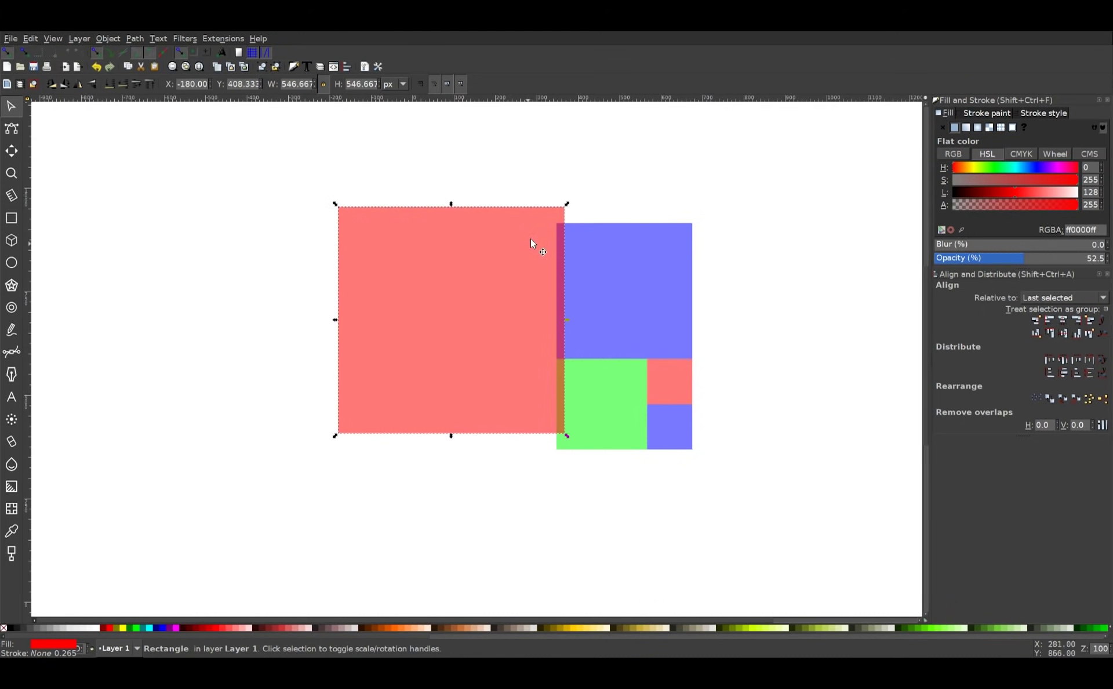
Step: Snap the large red square flush against the left side of the arrangement and rotate all five squares 90° clockwise
mouse_move(531, 238)
left_mouse_down()
mouse_move(503, 251)
mouse_move(524, 246)
left_mouse_up()
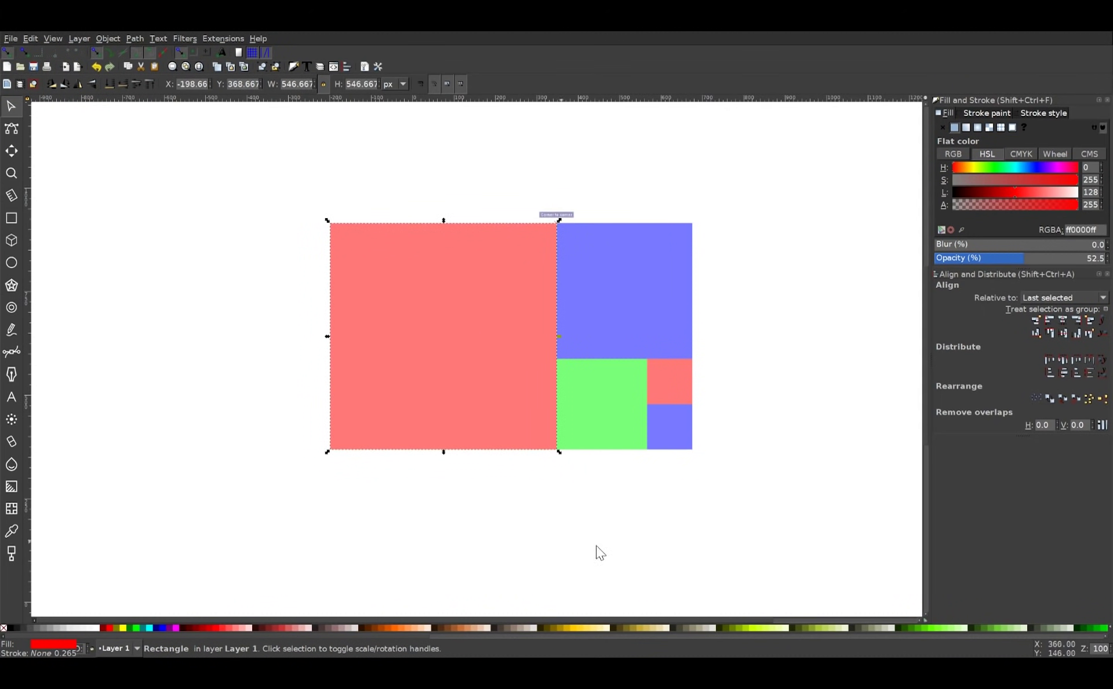
left_click_drag(801, 482, 241, 197)
left_click_drag(512, 300, 437, 301)
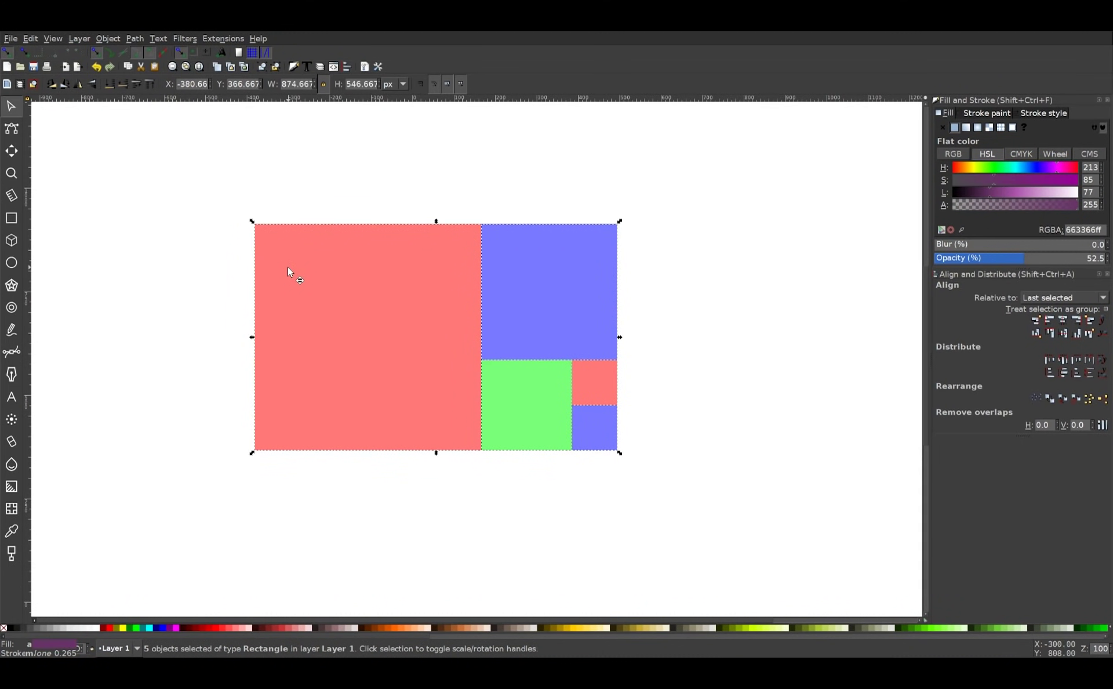
left_click(277, 224)
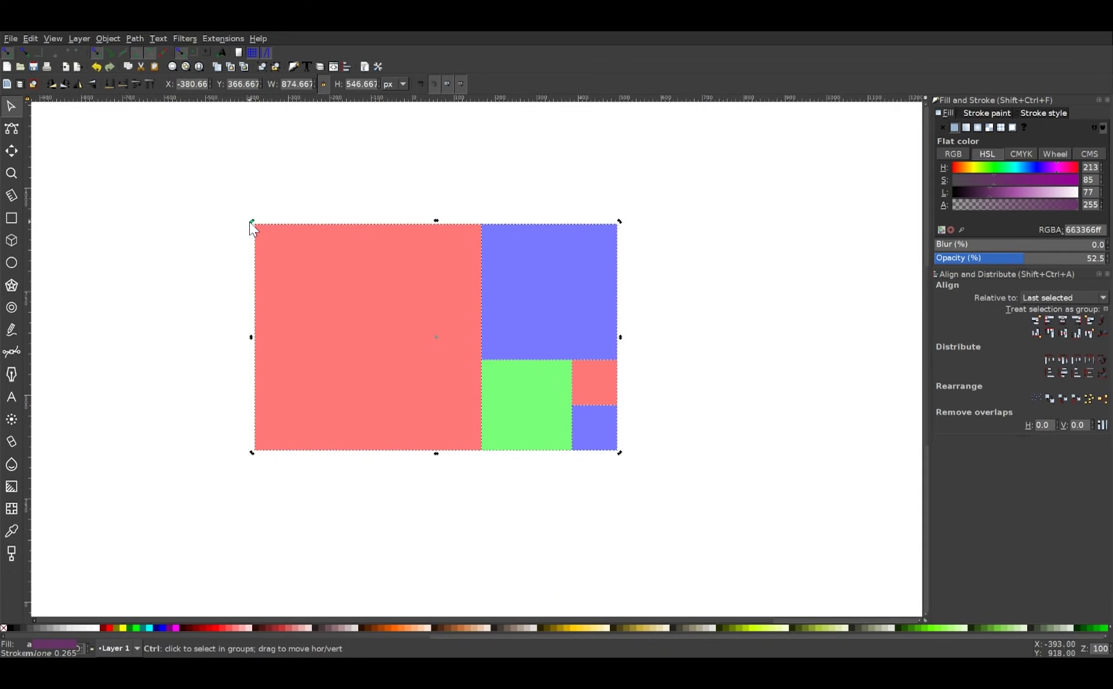
left_click_drag(251, 222, 546, 186)
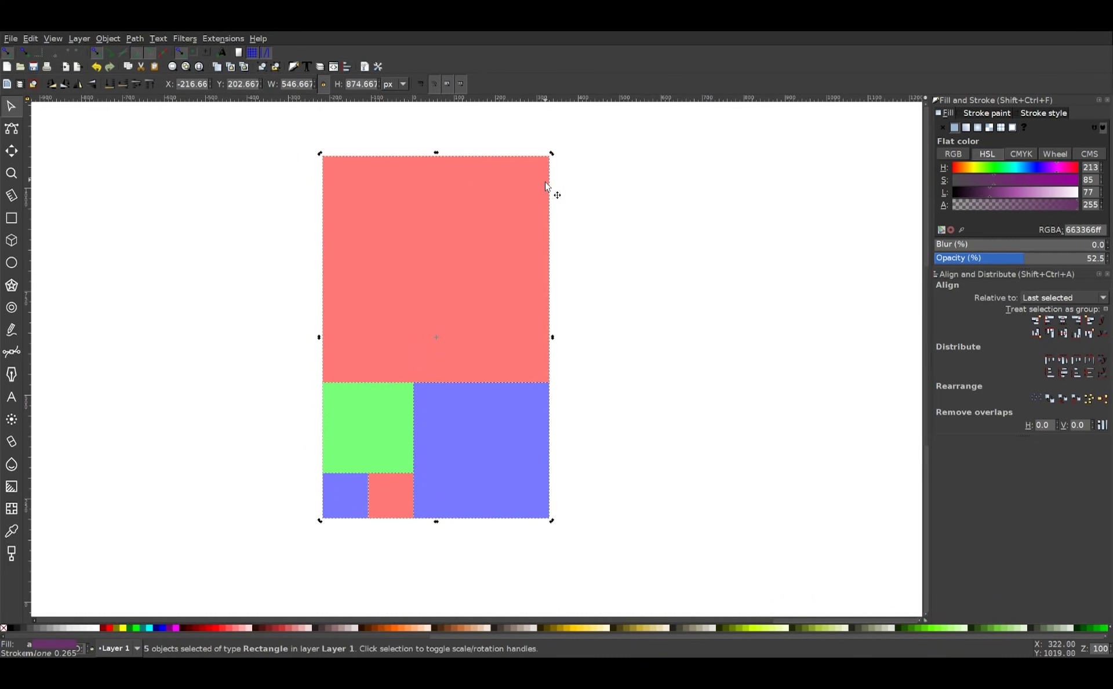
Step: Scale the five squares down proportionally to about 401 px total width, and copy them after moving them to the right
left_click(503, 322)
left_click_drag(551, 337, 643, 354)
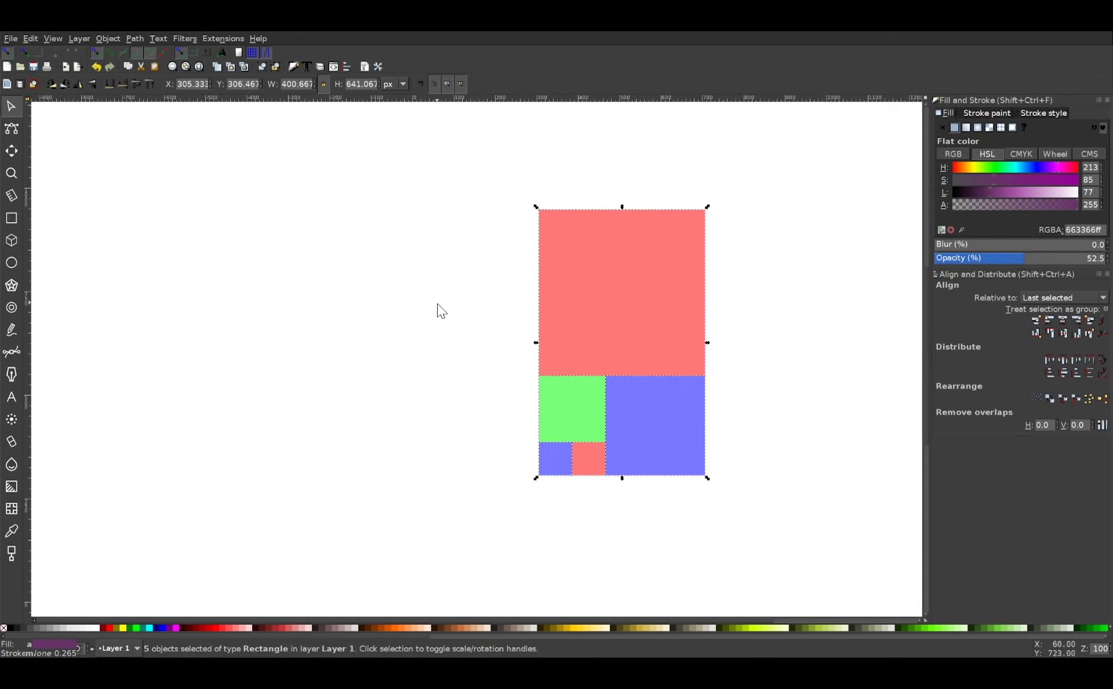
left_click(829, 292)
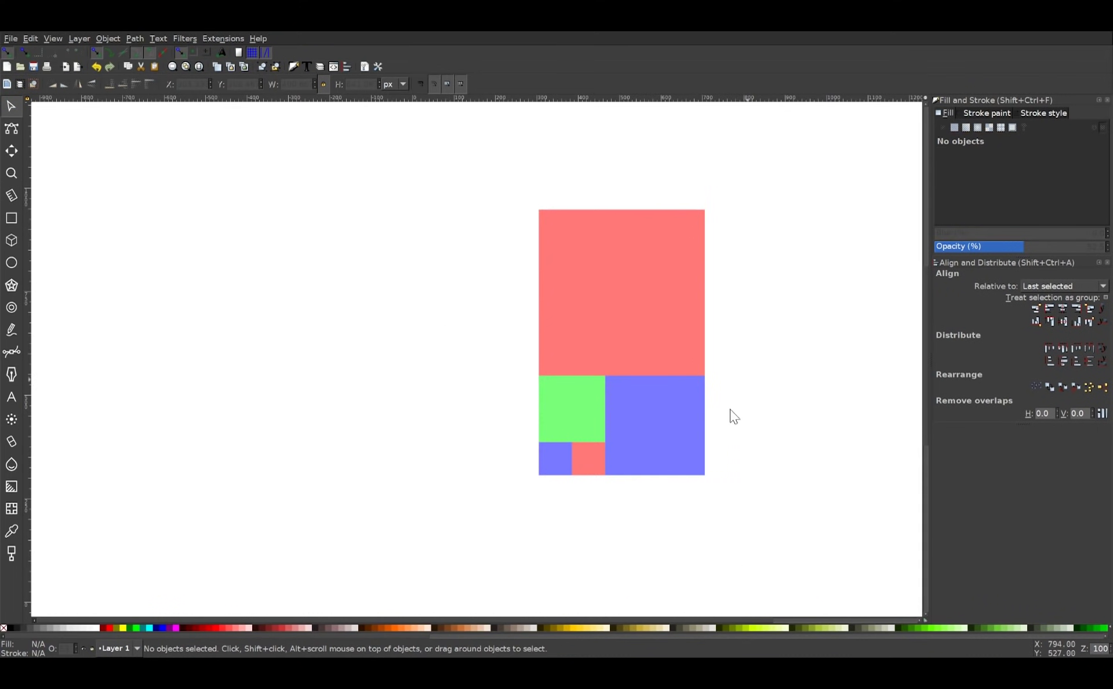
Step: Duplicate the larger blue square at the copied height of about 641 px and snap it flush against the left side of the arrangement
left_click(653, 404)
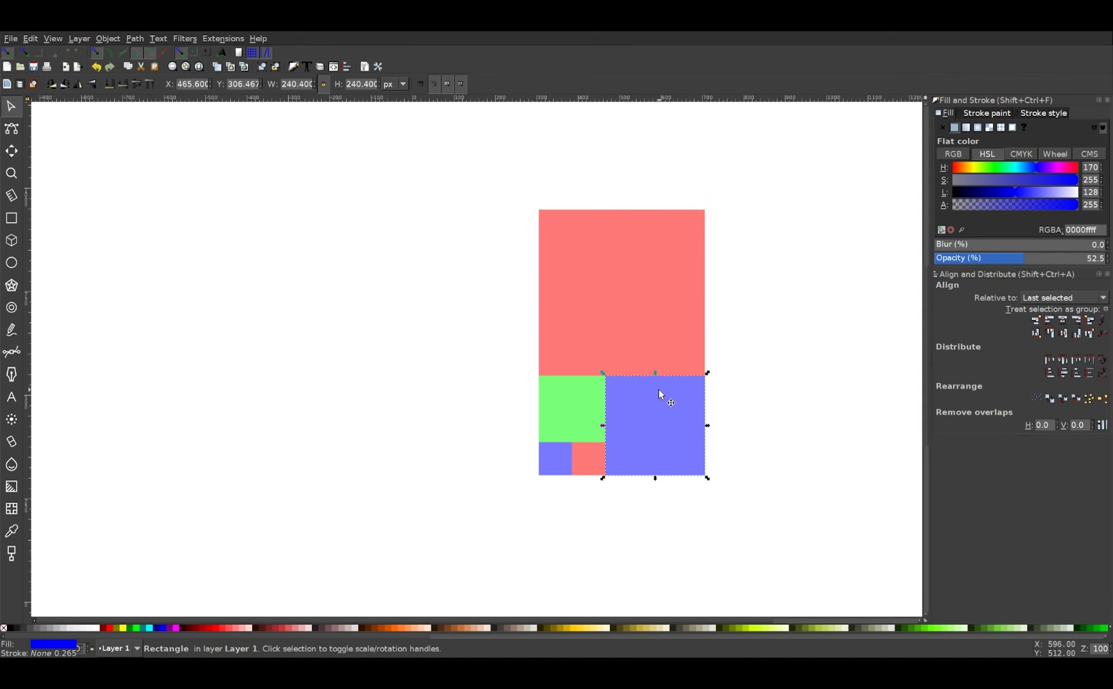
key("ctrl+d")
left_click_drag(684, 422, 457, 372)
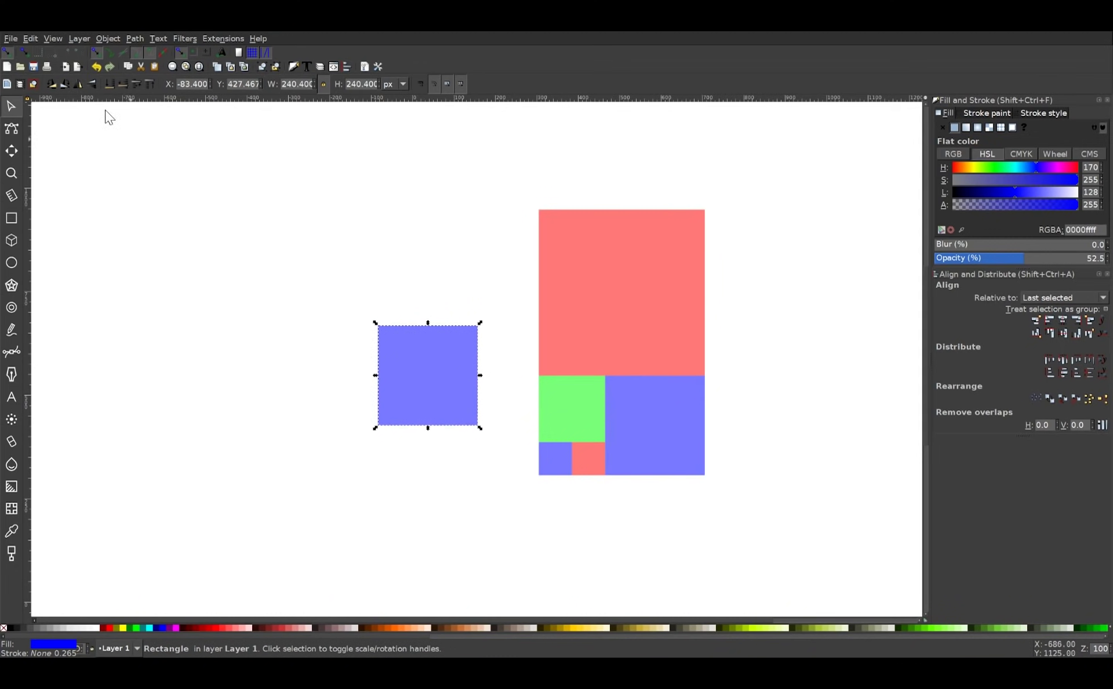
left_click(26, 37)
mouse_move(86, 155)
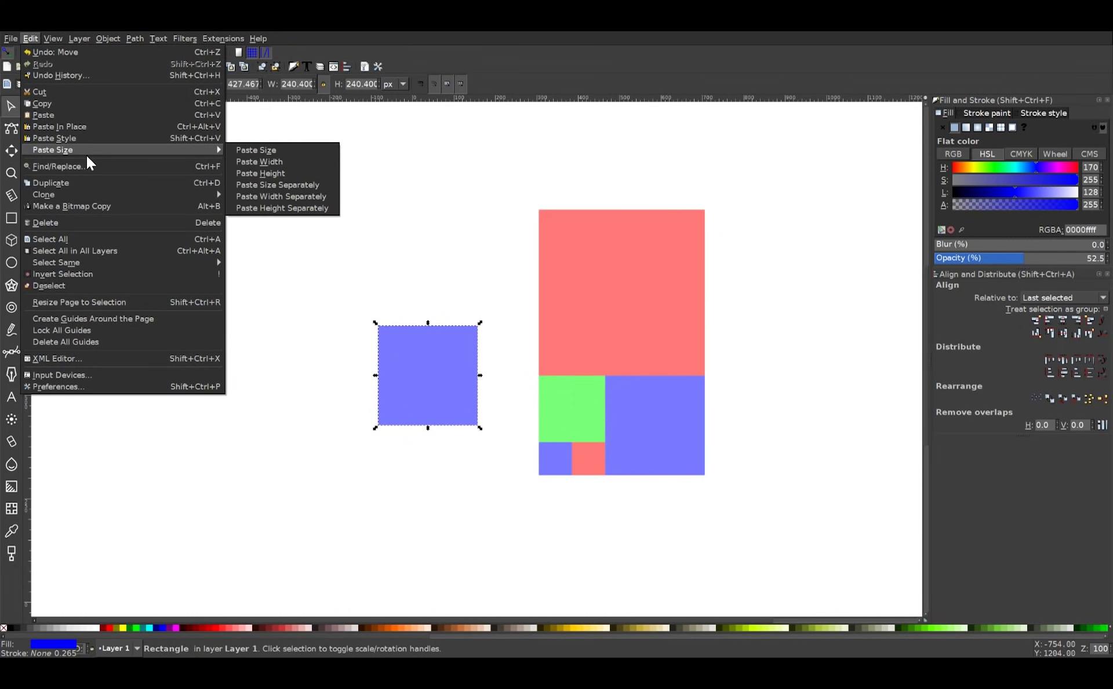
left_click(293, 168)
left_click_drag(408, 323, 523, 270)
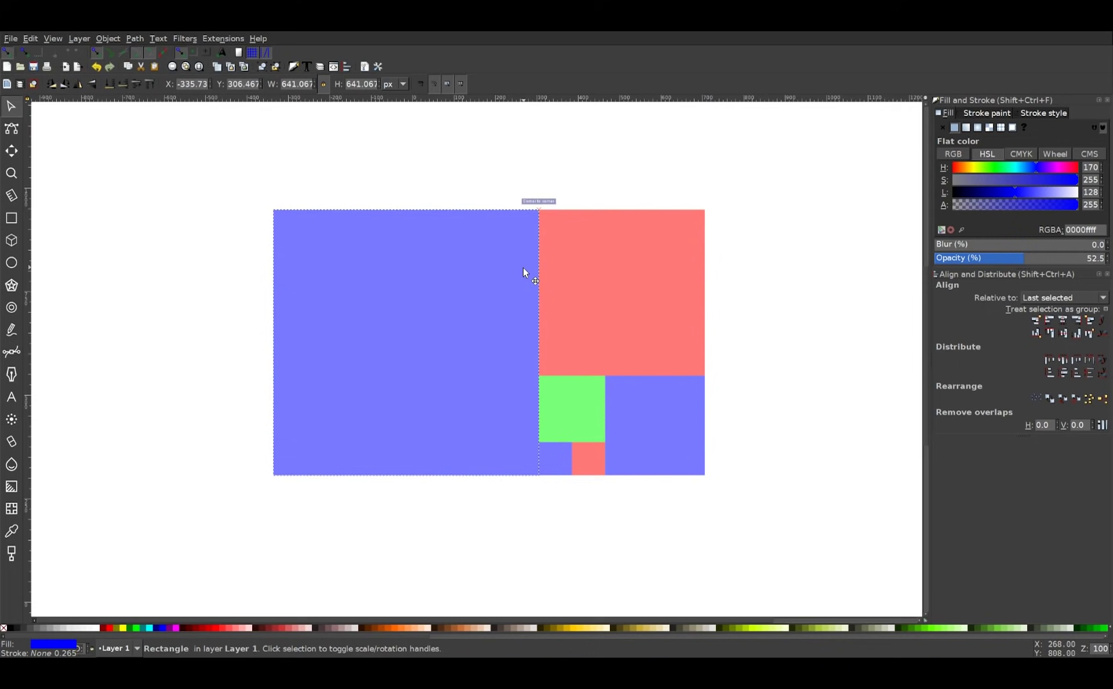
Step: Select the smallest blue square, the smallest red square and the green square together and flip them vertically
left_click(554, 451)
left_click(585, 454)
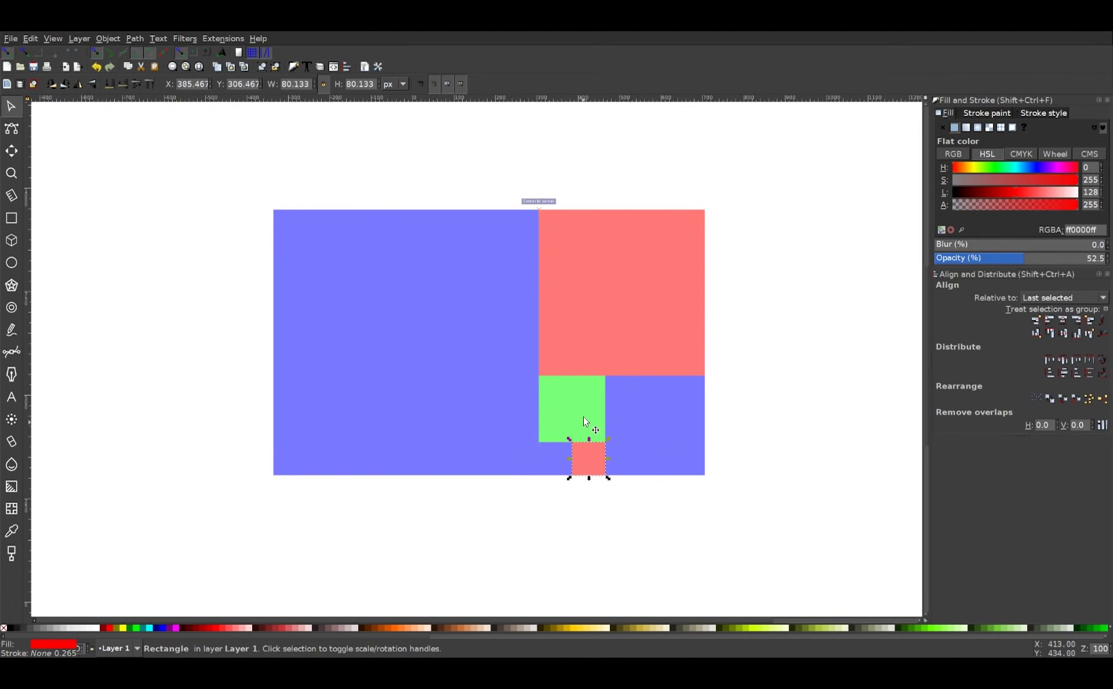
left_click(583, 416)
left_click(556, 498)
left_click(611, 470)
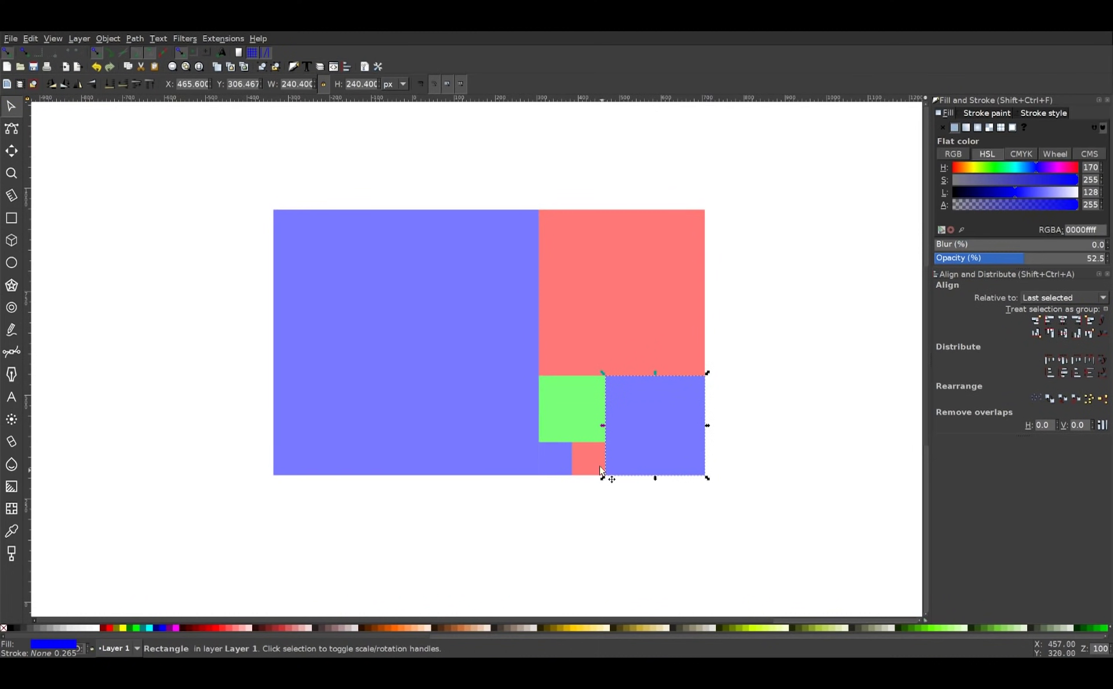
left_click(585, 512)
left_click(589, 458, "shift")
left_click(556, 458, "shift")
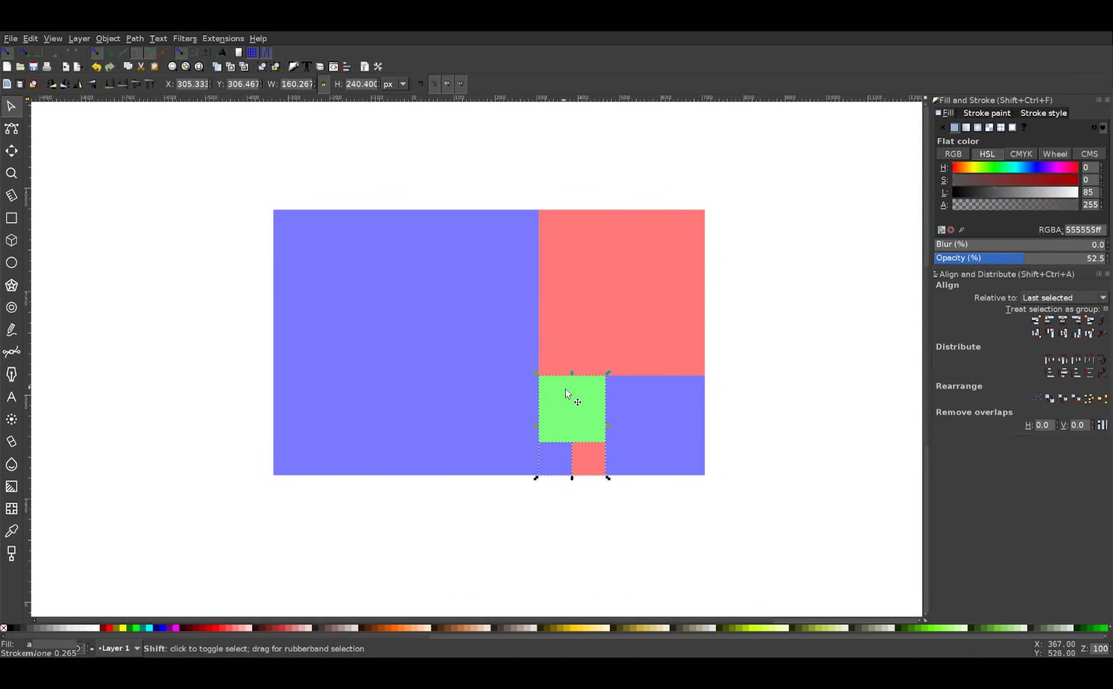
left_click(565, 426, "shift")
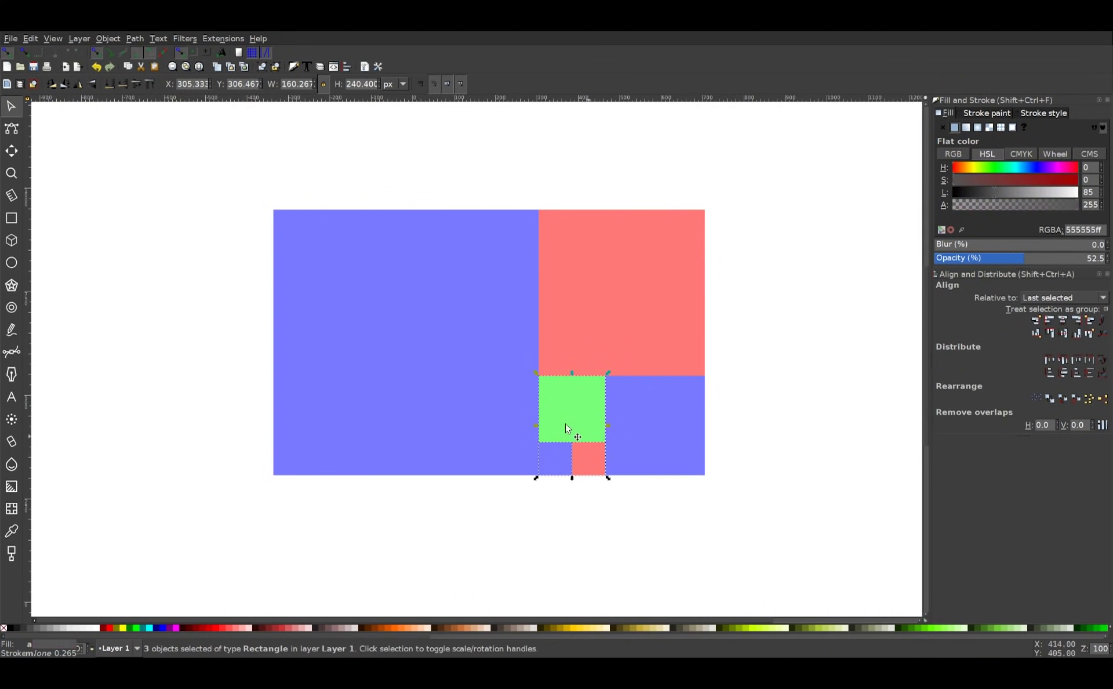
left_click(95, 84)
left_click(568, 501)
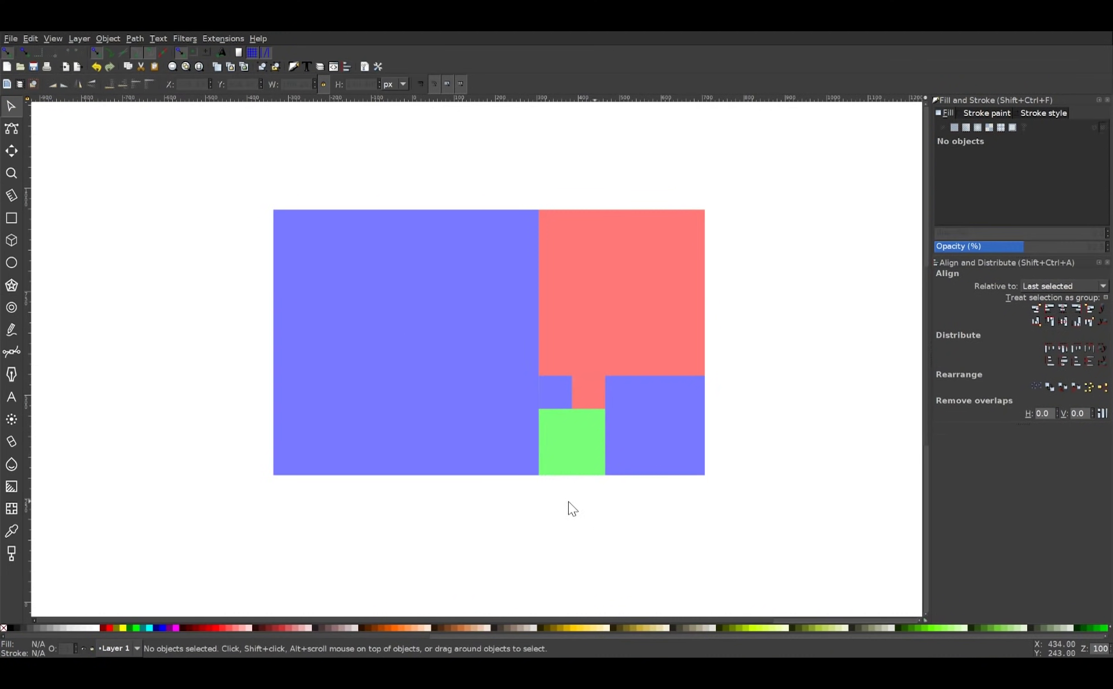
Step: Select all six squares, remove their fill, and give them a black stroke at 100% opacity
left_click_drag(545, 444, 512, 434)
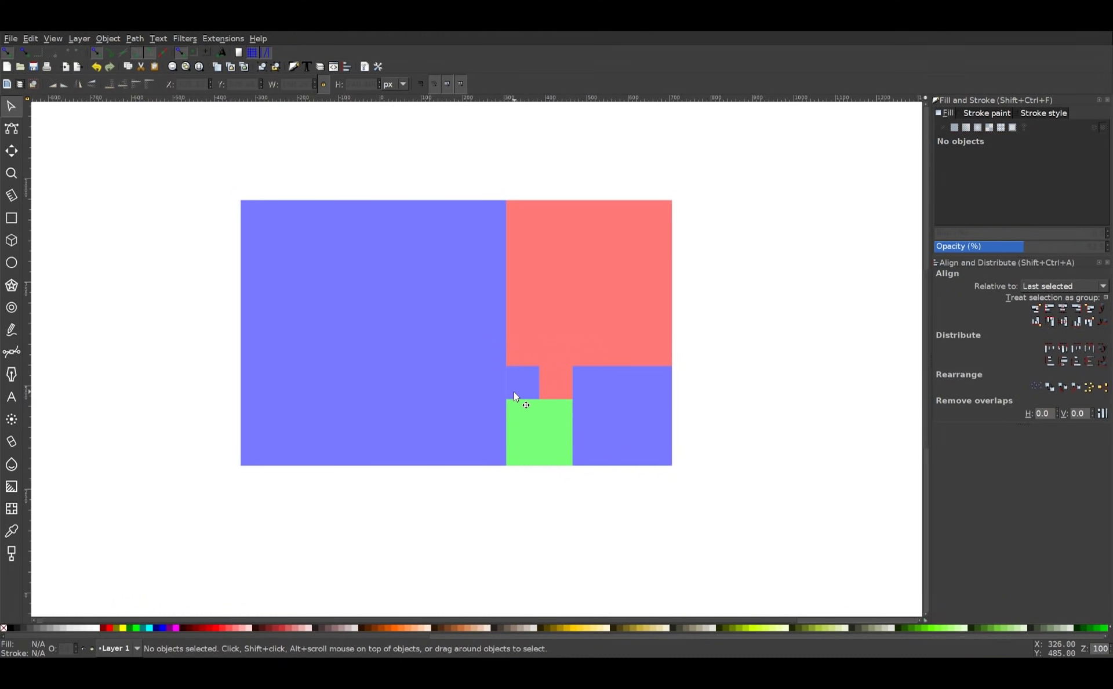
scroll(631, 485, "up", 1)
left_click_drag(764, 540, 147, 145)
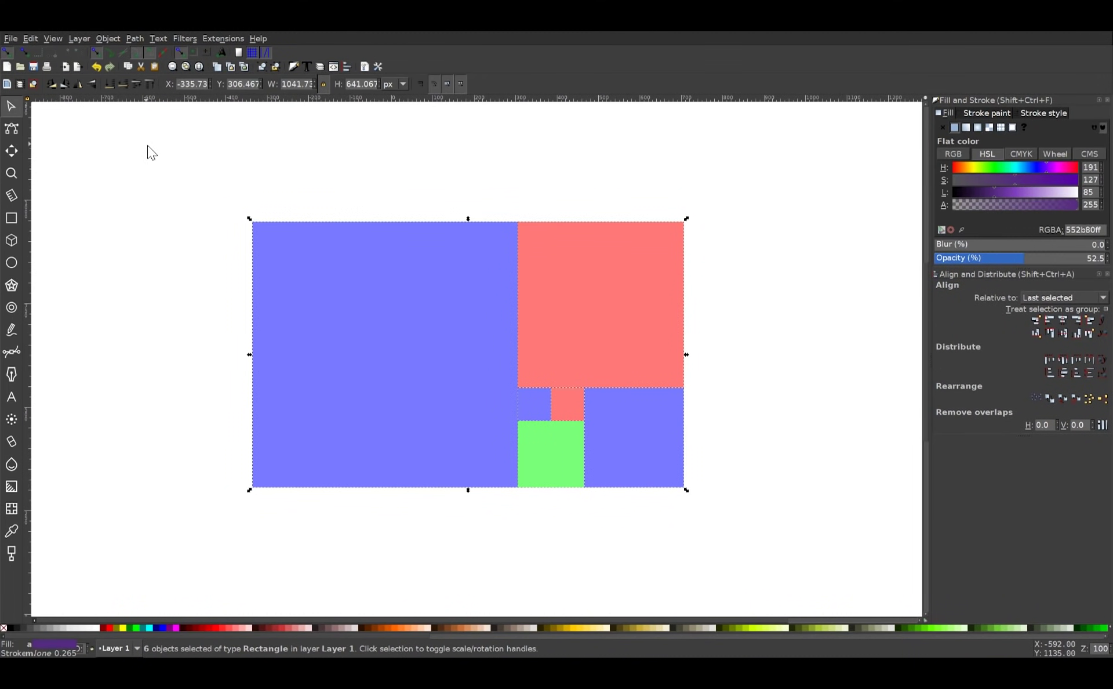
left_click(5, 627)
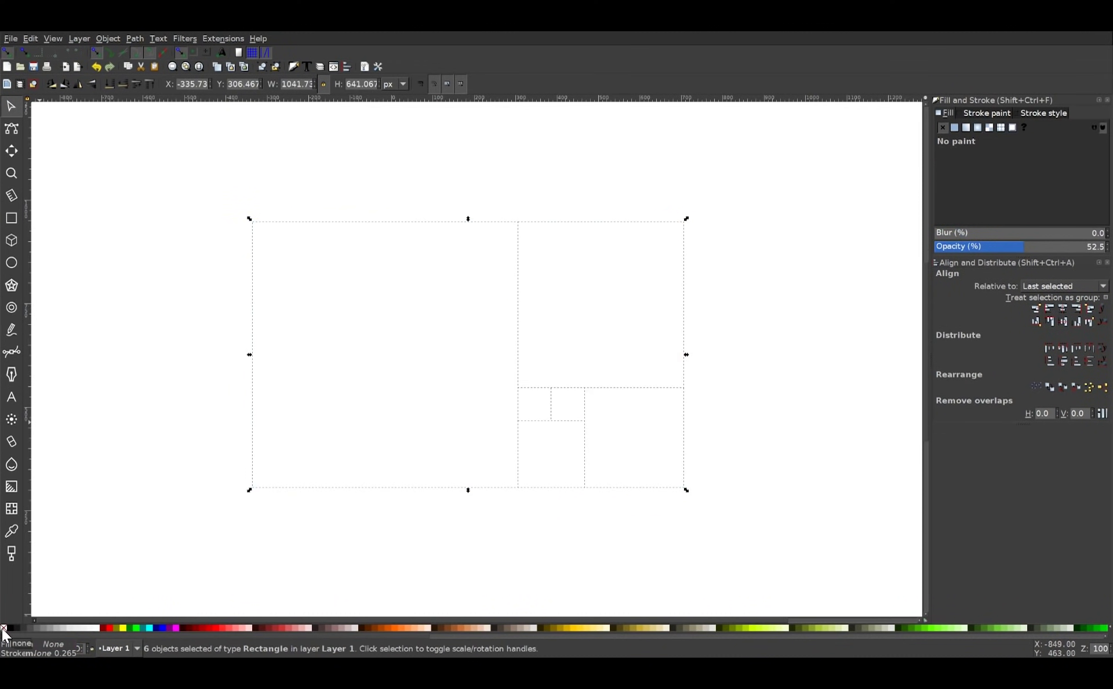
left_click(12, 630, "shift")
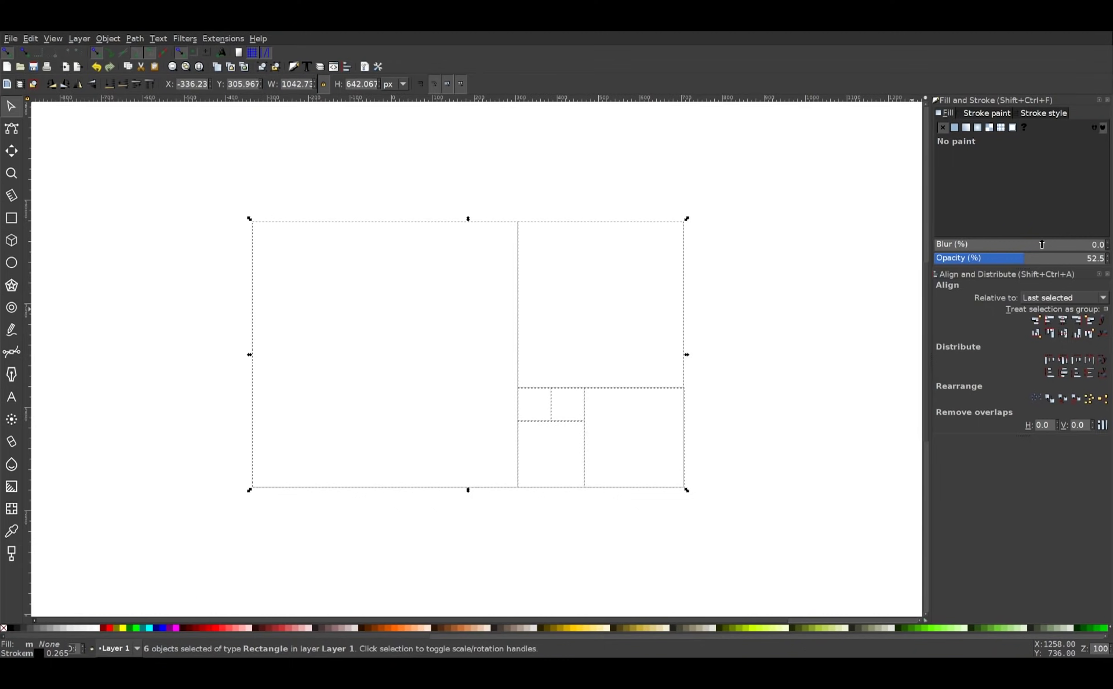
left_click_drag(1027, 260, 1111, 258)
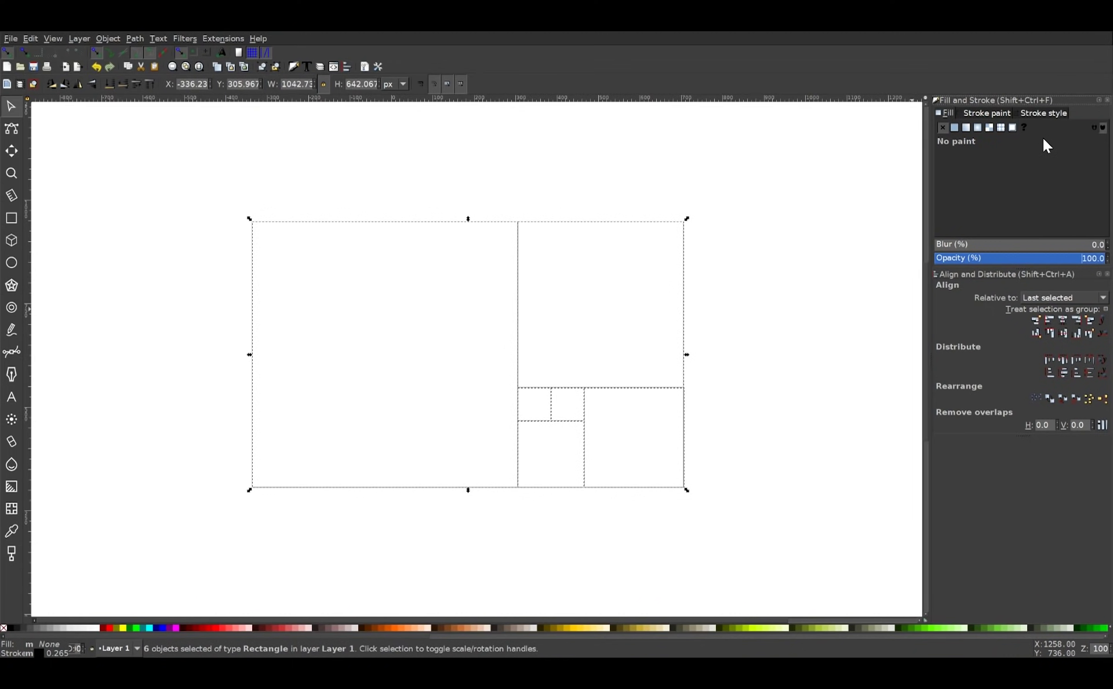
Step: Set the stroke width of all six squares to 2 px and deselect them
left_click(1042, 114)
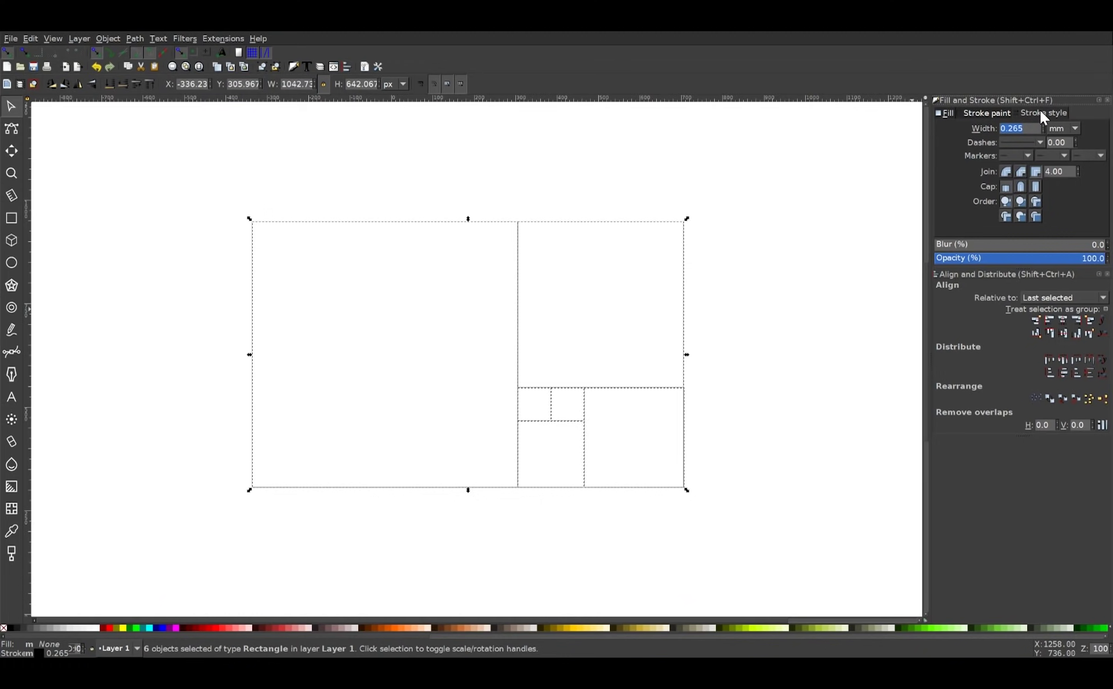
left_click(1076, 128)
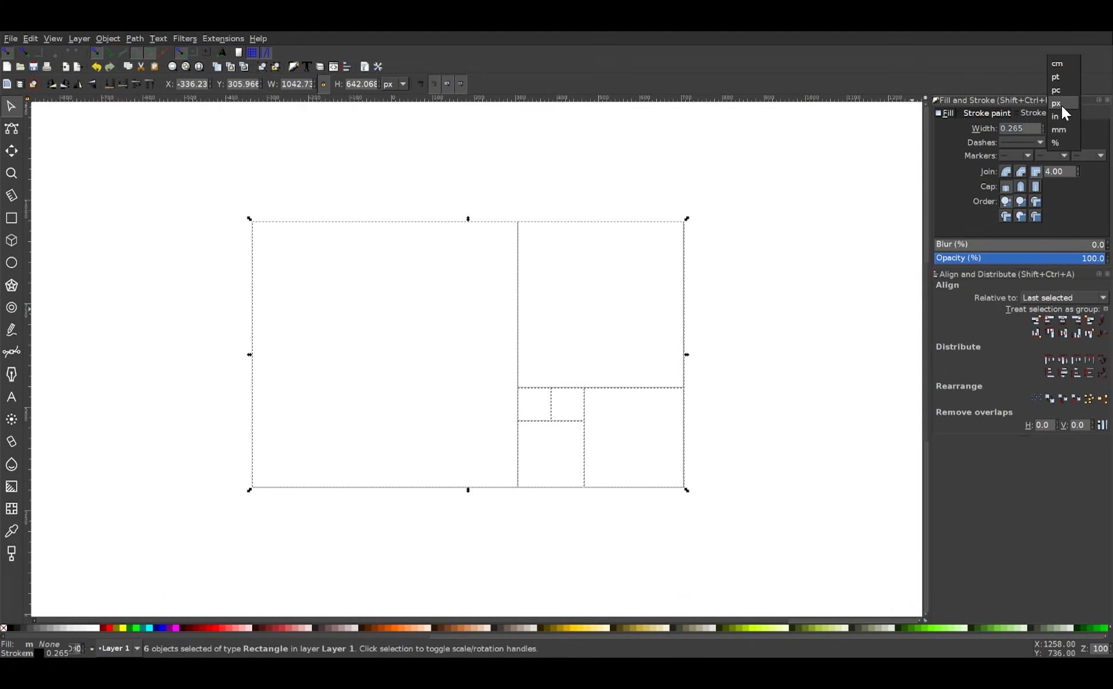
left_click(1062, 104)
type("2")
key("Return")
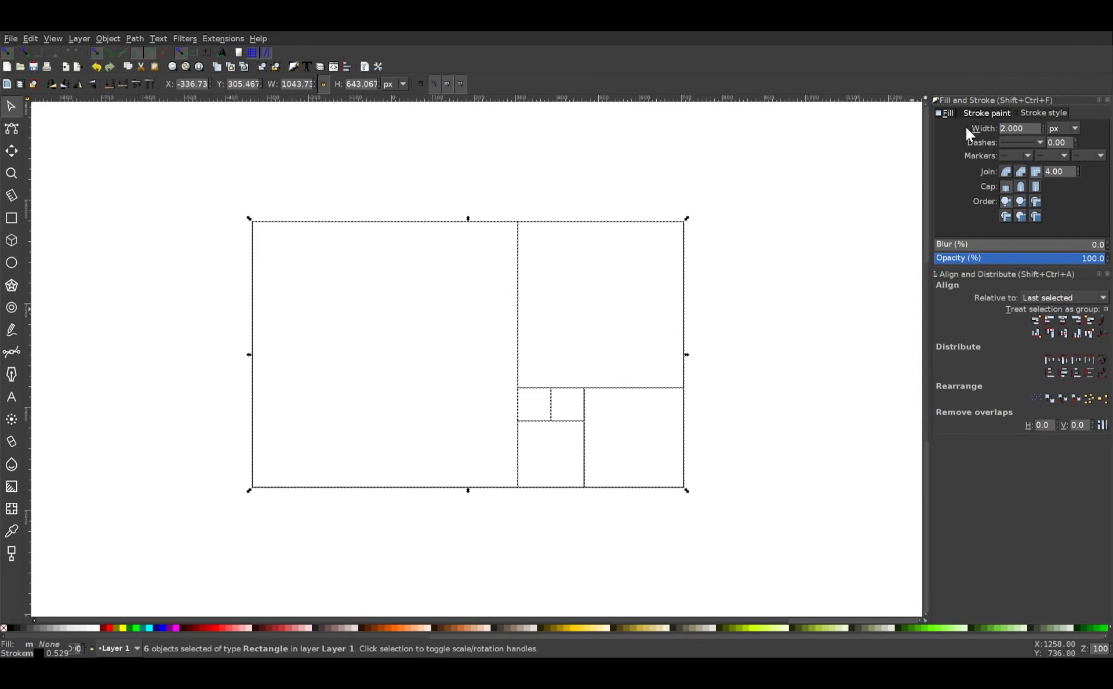
scroll(524, 353, "down", 1)
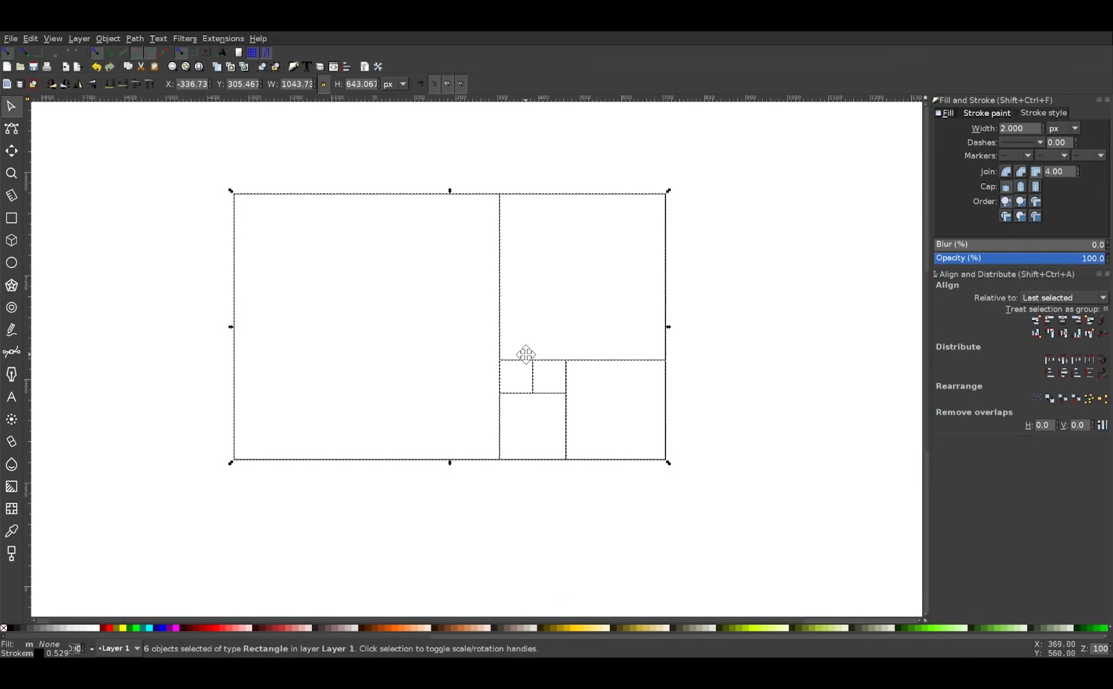
left_click(771, 282)
Step: Draw a circle inscribed in each of the three largest squares
scroll(754, 339, "up", 1)
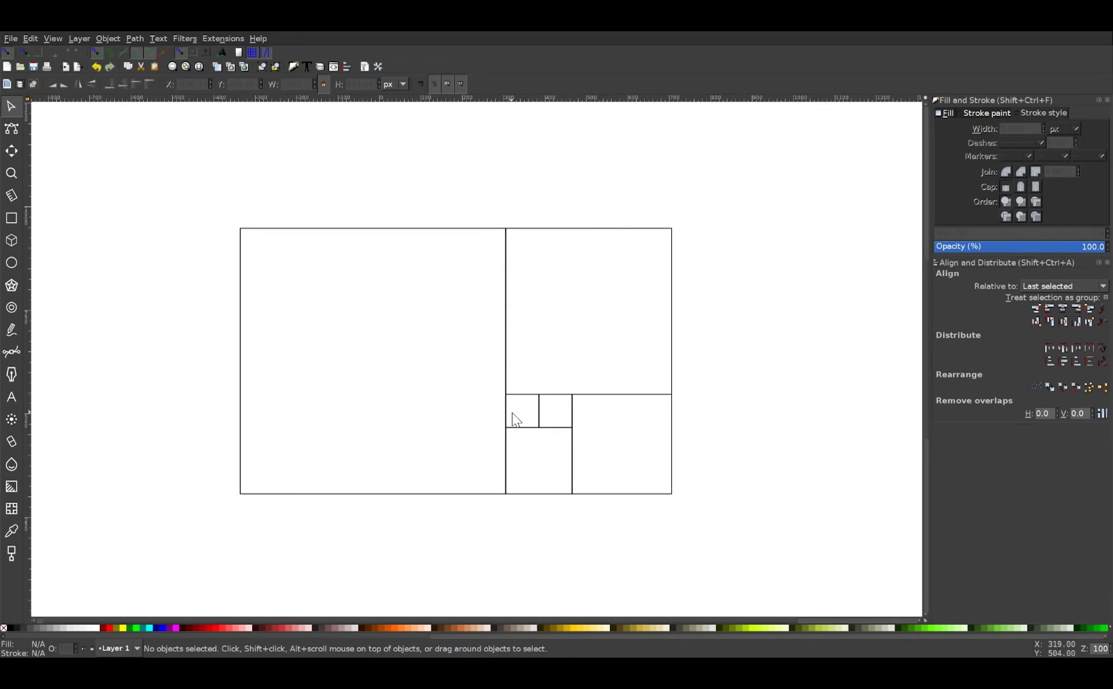
left_click(11, 262)
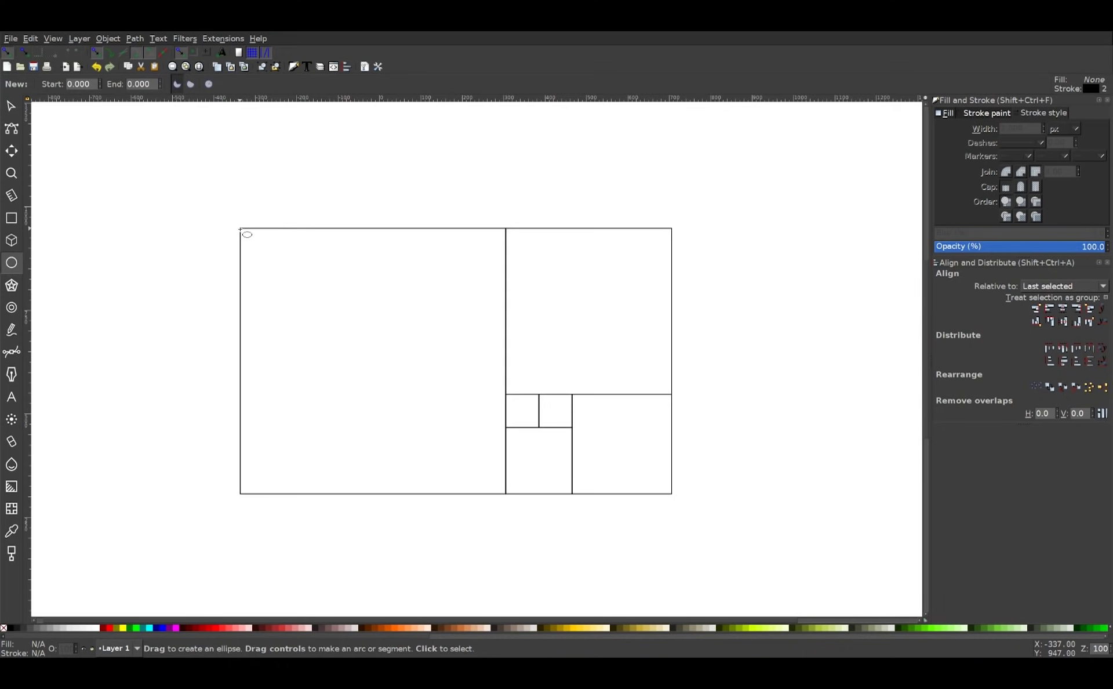
mouse_move(240, 229)
left_mouse_down()
mouse_move(427, 387)
mouse_move(505, 494)
left_mouse_up()
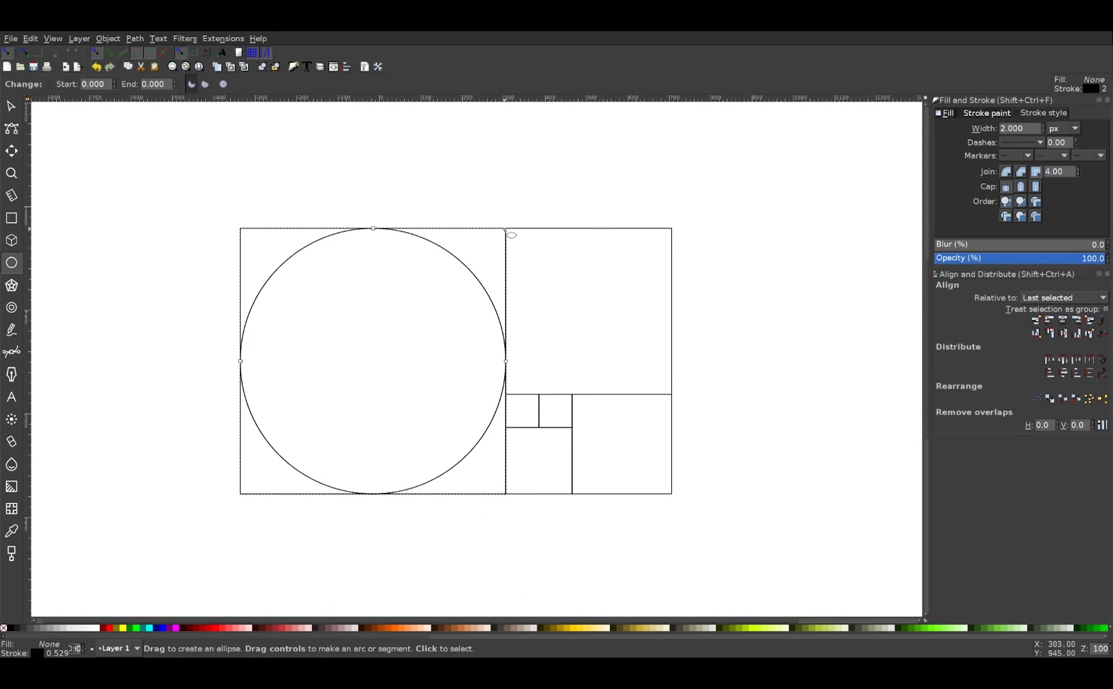
left_click_drag(505, 229, 672, 394)
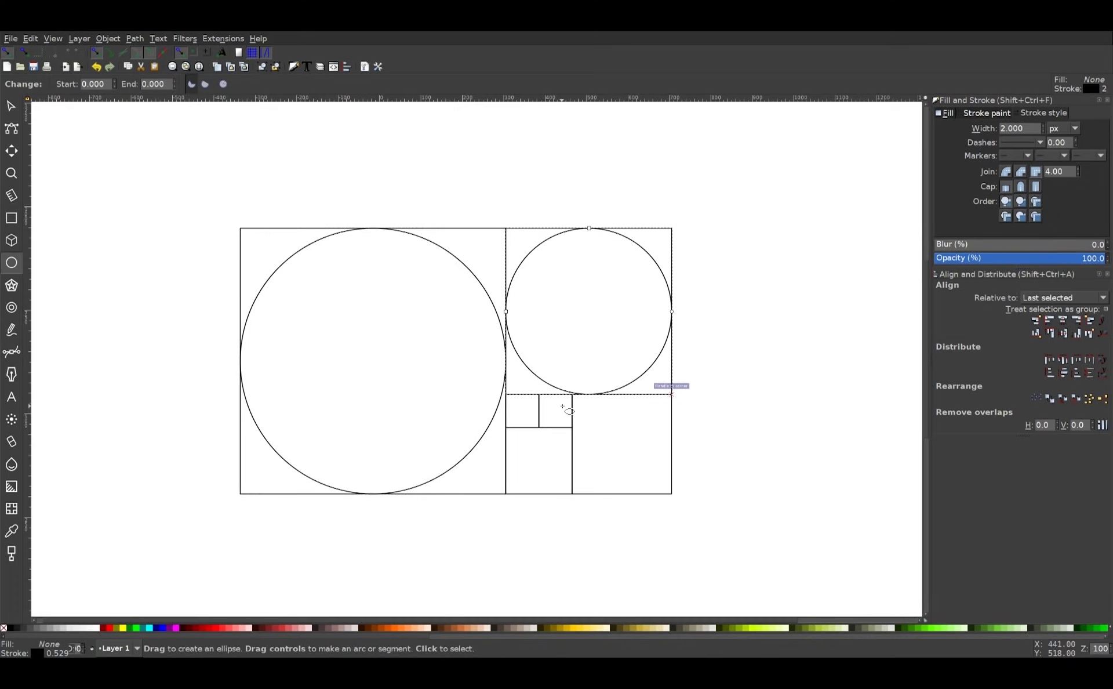
left_click_drag(572, 395, 671, 494)
Step: Draw inscribed circles in the two smallest squares and in the square directly below them
scroll(551, 471, "up", 3)
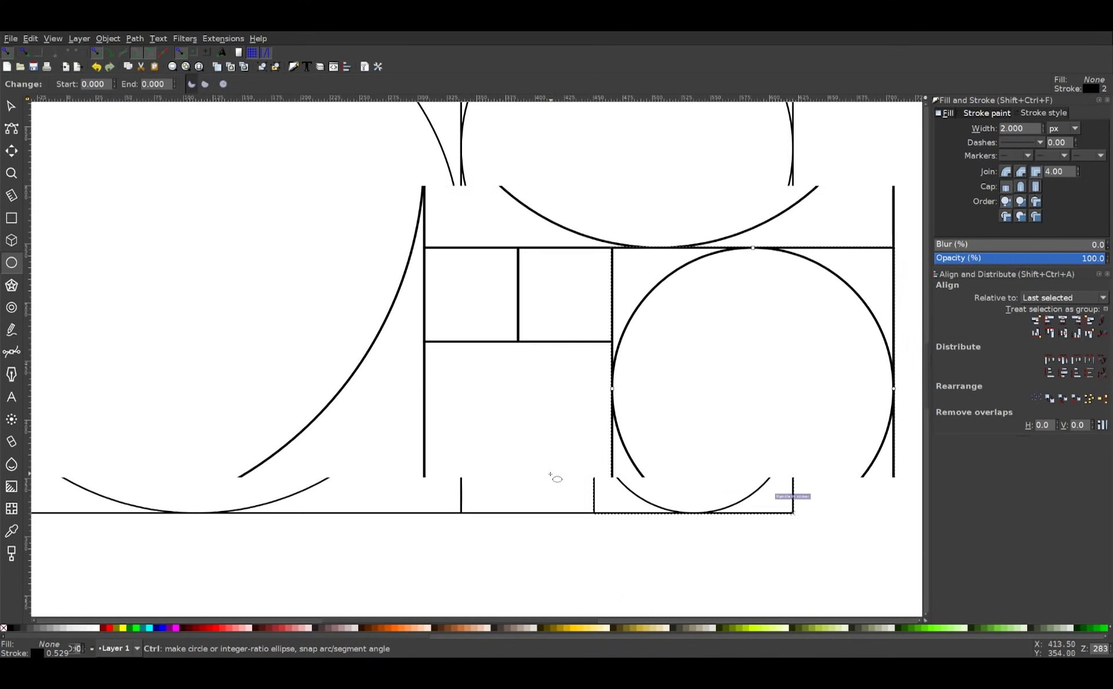
left_click_drag(372, 234, 465, 329)
left_click_drag(465, 235, 560, 329)
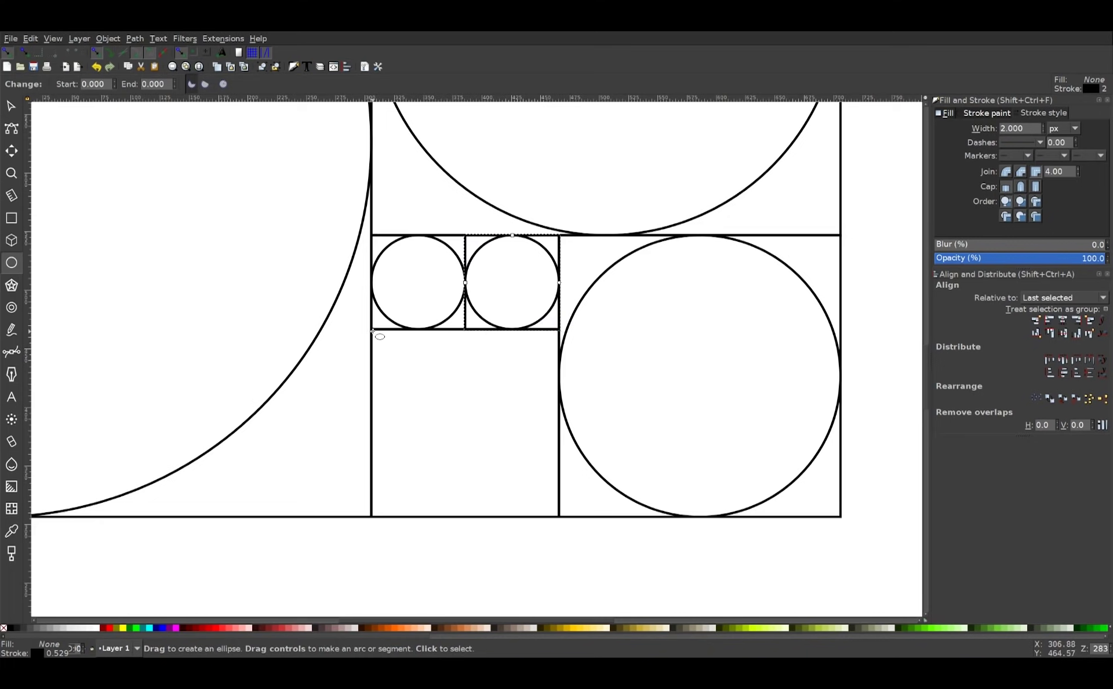
left_click_drag(372, 328, 558, 517)
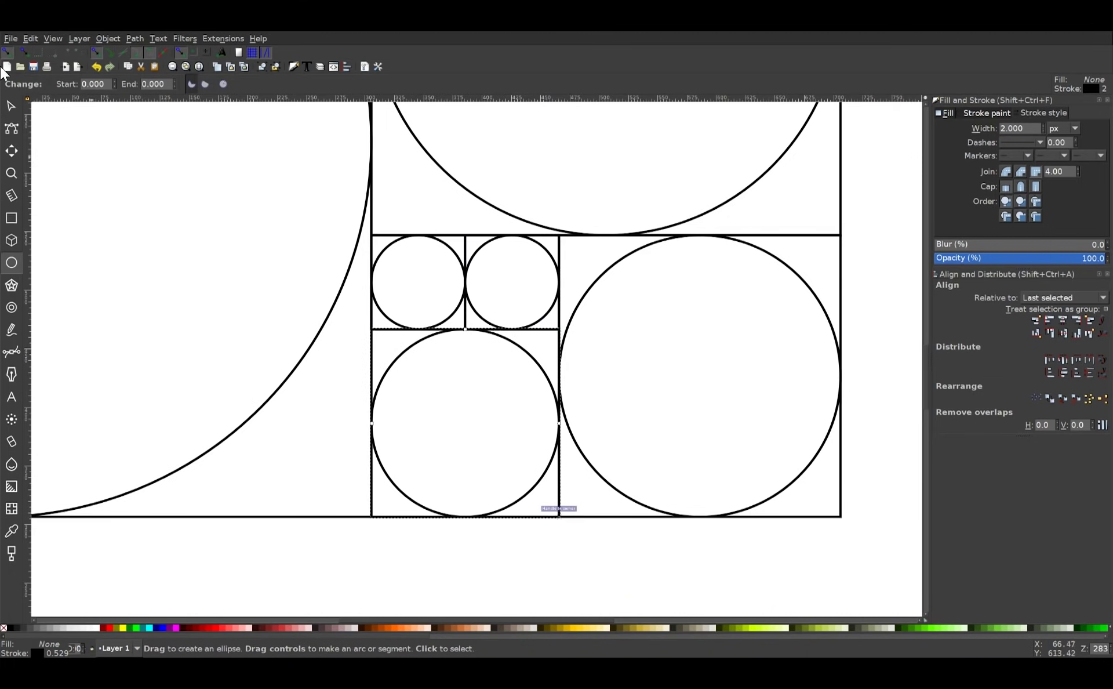
Step: Select all six squares and six circles and convert them from objects to paths
left_click(3, 109)
mouse_move(198, 160)
left_mouse_down()
mouse_move(308, 261)
mouse_move(387, 263)
mouse_move(494, 323)
left_mouse_up()
key("1")
left_click_drag(420, 281, 341, 259)
left_click_drag(724, 548, 115, 154)
left_click(129, 40)
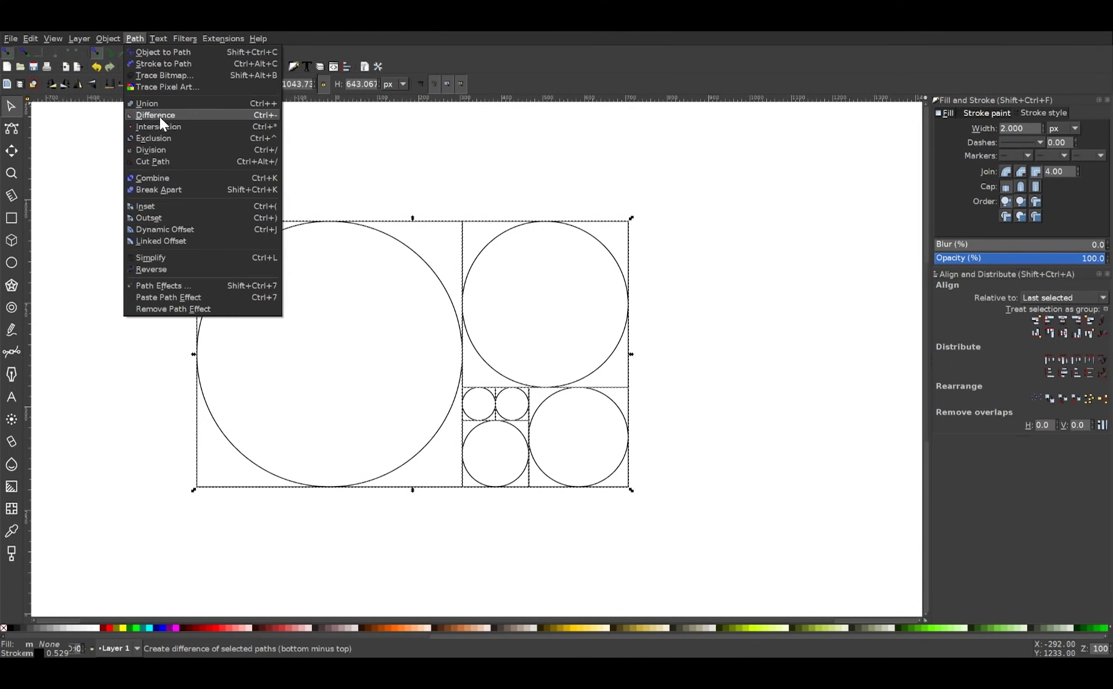
left_click(161, 54)
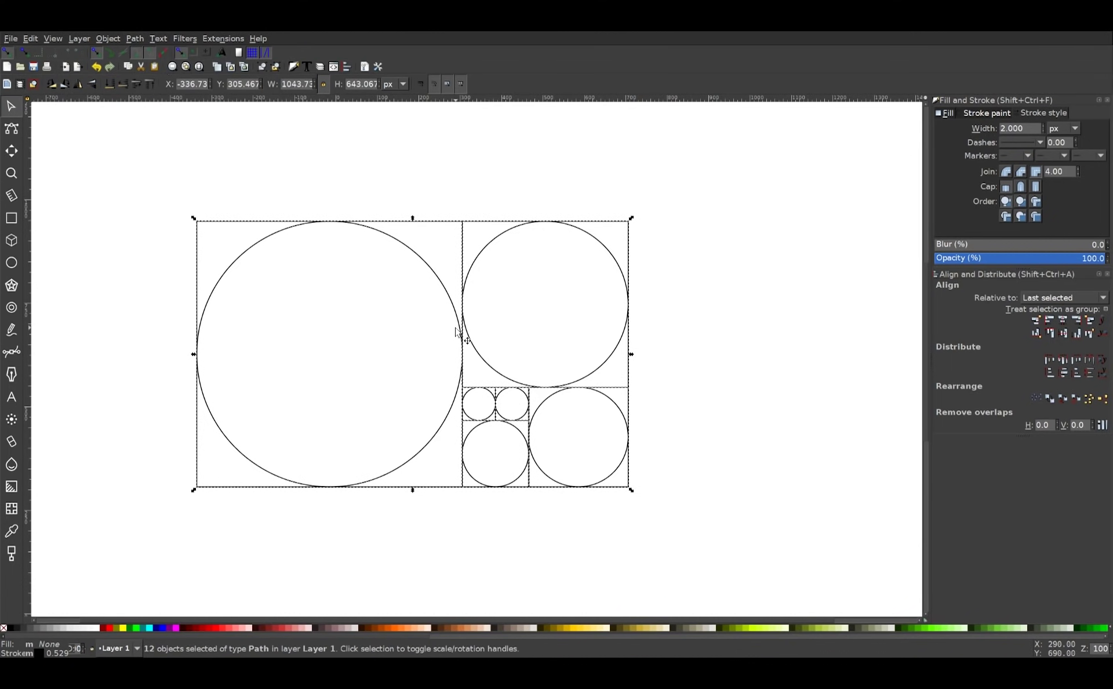
Step: Move the whole arrangement of squares and circles up and to the left to free up canvas space
left_click_drag(459, 328, 510, 289)
mouse_move(578, 347)
left_mouse_down()
mouse_move(600, 430)
mouse_move(593, 407)
mouse_move(470, 310)
left_mouse_up()
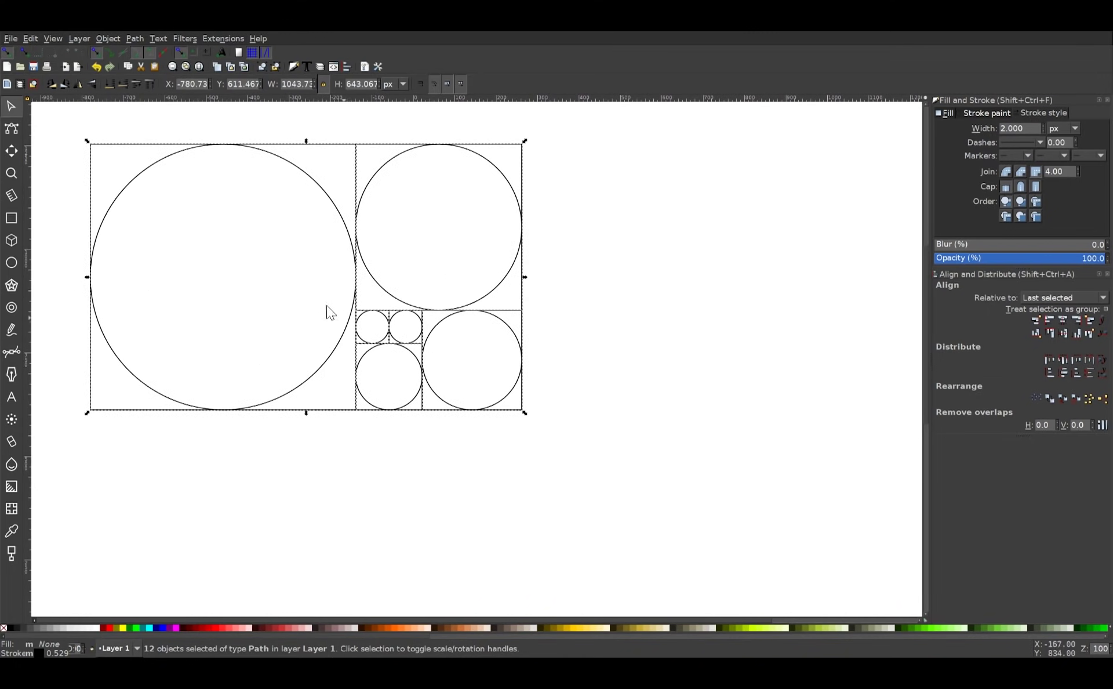
left_click_drag(498, 364, 531, 409)
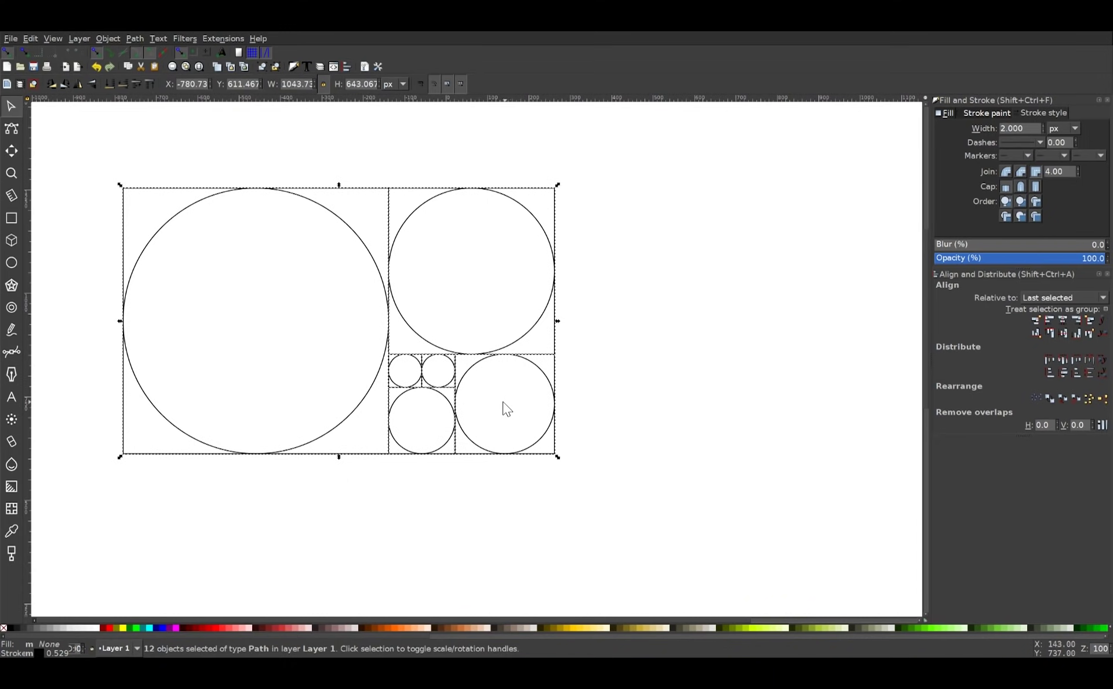
left_click_drag(502, 402, 457, 381)
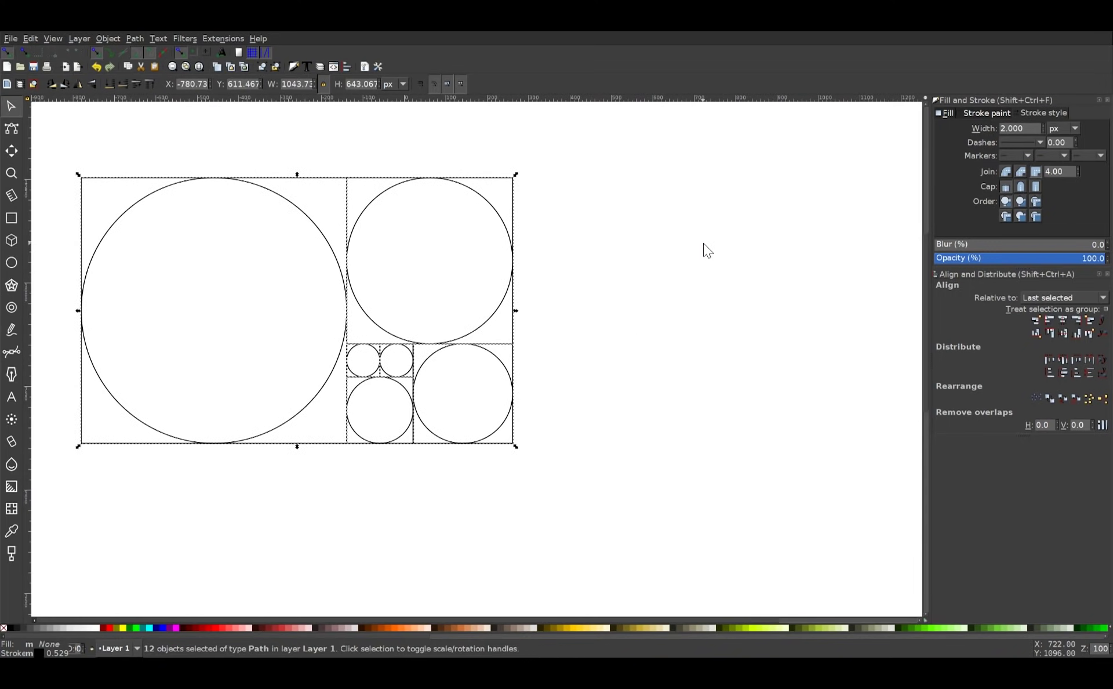
Step: Delete the four largest square outlines, keeping the circles inside them
left_click(696, 247)
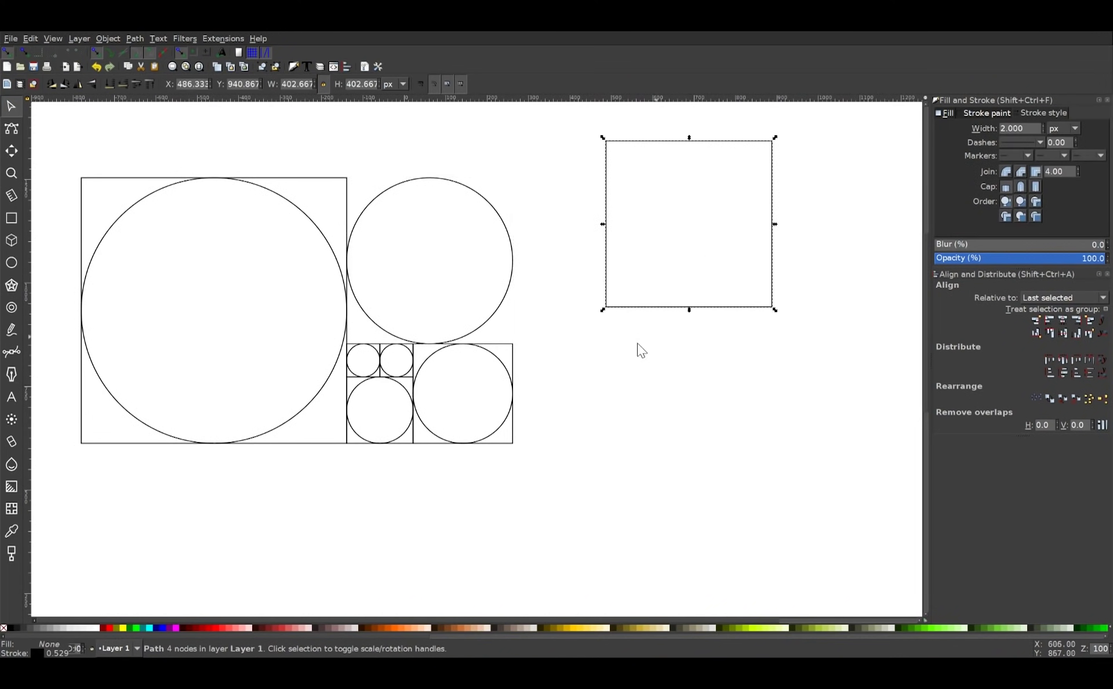
key("Delete")
left_click_drag(513, 345, 654, 284)
key("Delete")
left_click(406, 443)
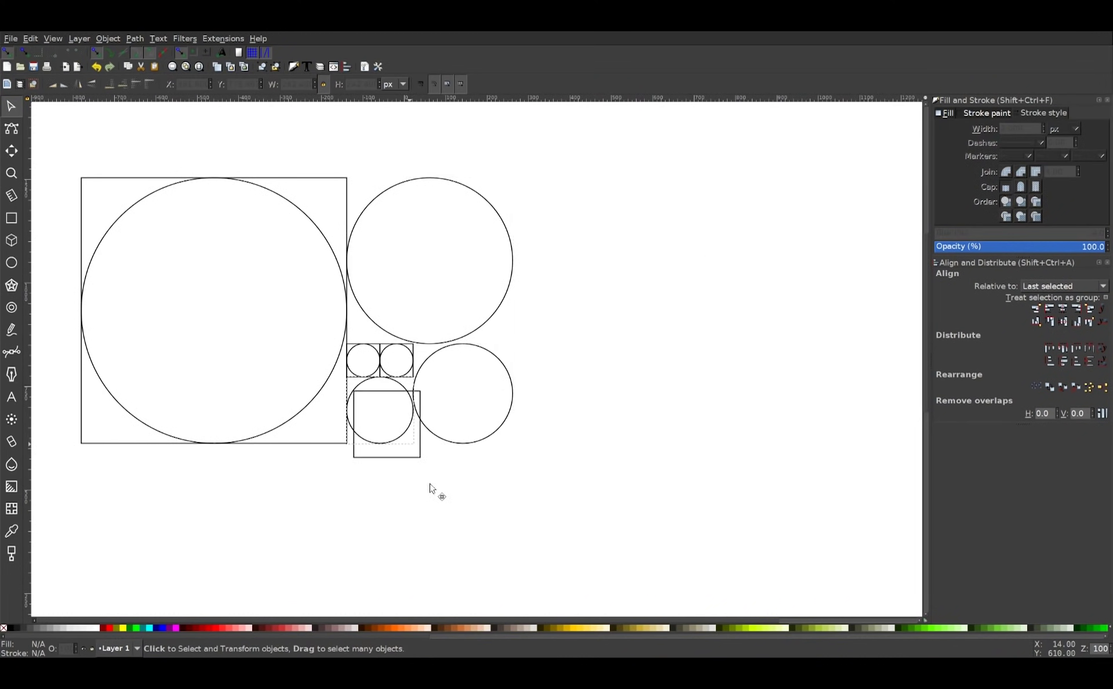
key("Delete")
left_click_drag(324, 446, 313, 457)
left_click(314, 444)
key("Delete")
Step: Delete the two smallest square outlines around the smallest circles
scroll(345, 387, "up", 3, "ctrl")
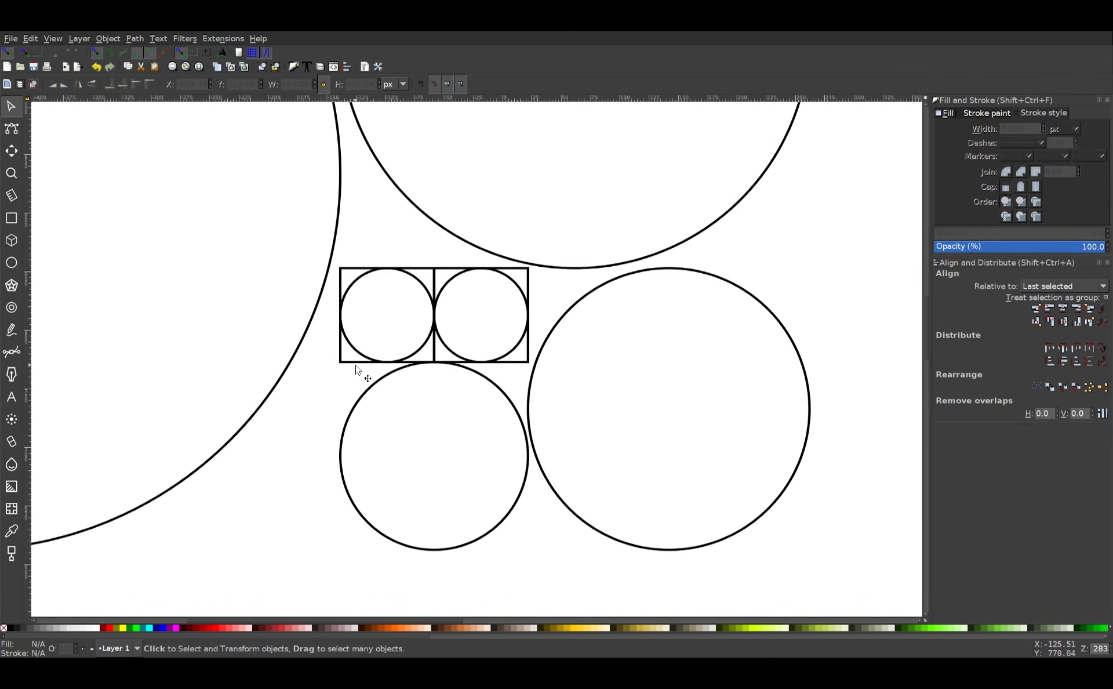
left_click_drag(359, 363, 279, 489)
key("Delete")
left_click(526, 284)
key("Delete")
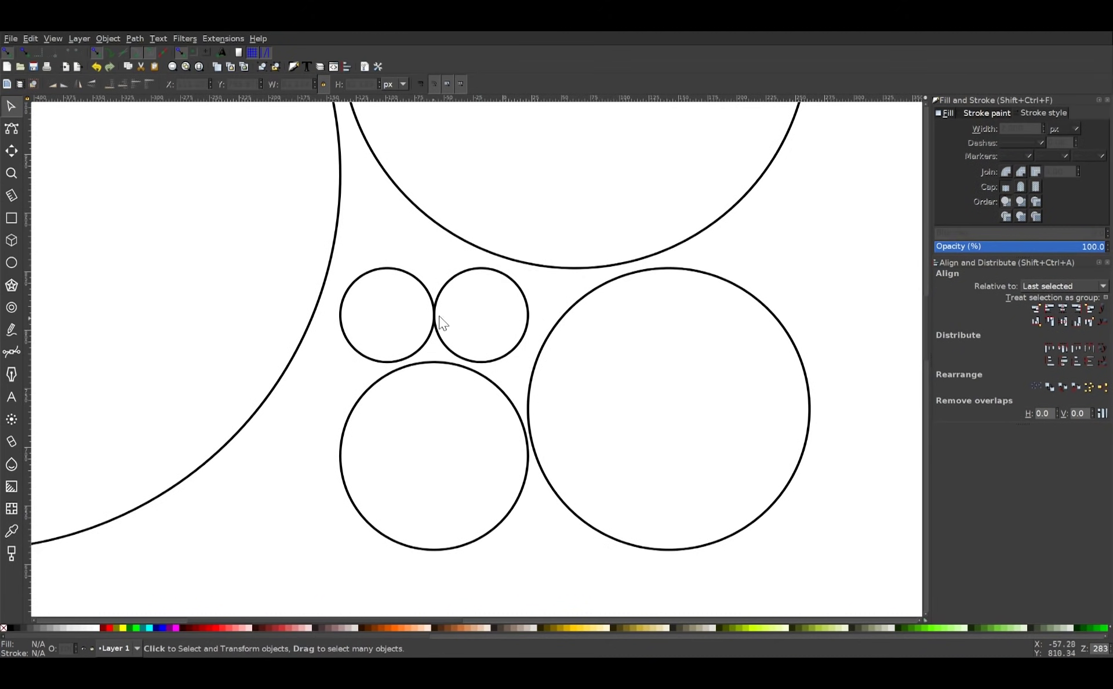
Step: Pull the right-hand one of the two equal smallest circles away and delete it
left_click_drag(455, 278, 505, 270)
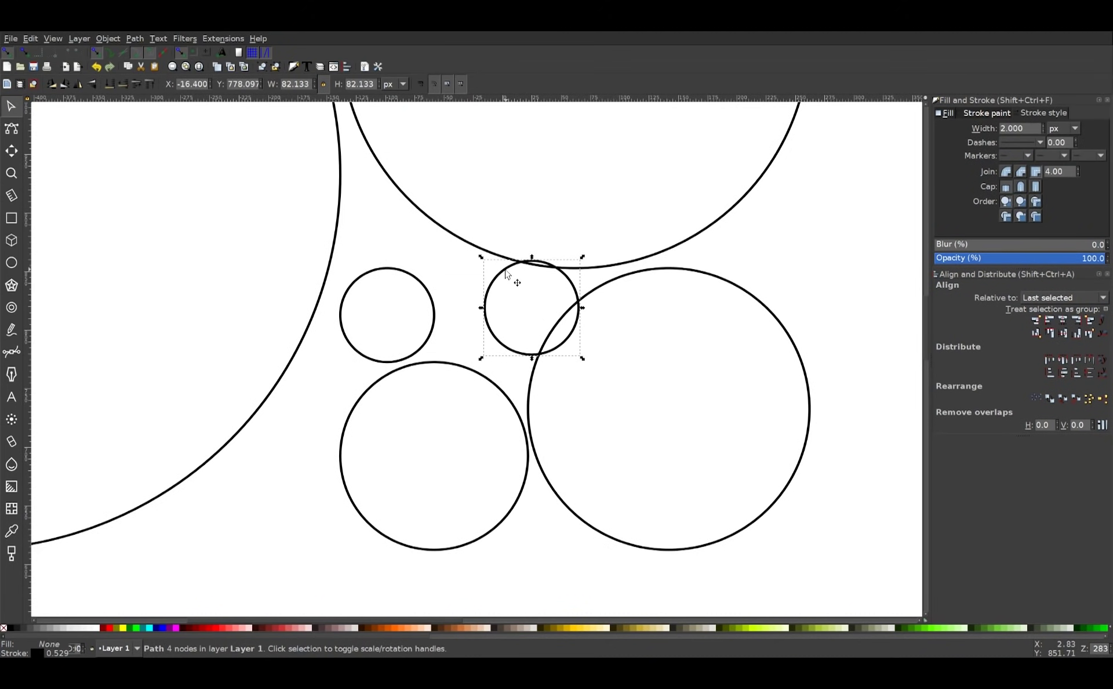
key("Escape")
key("1")
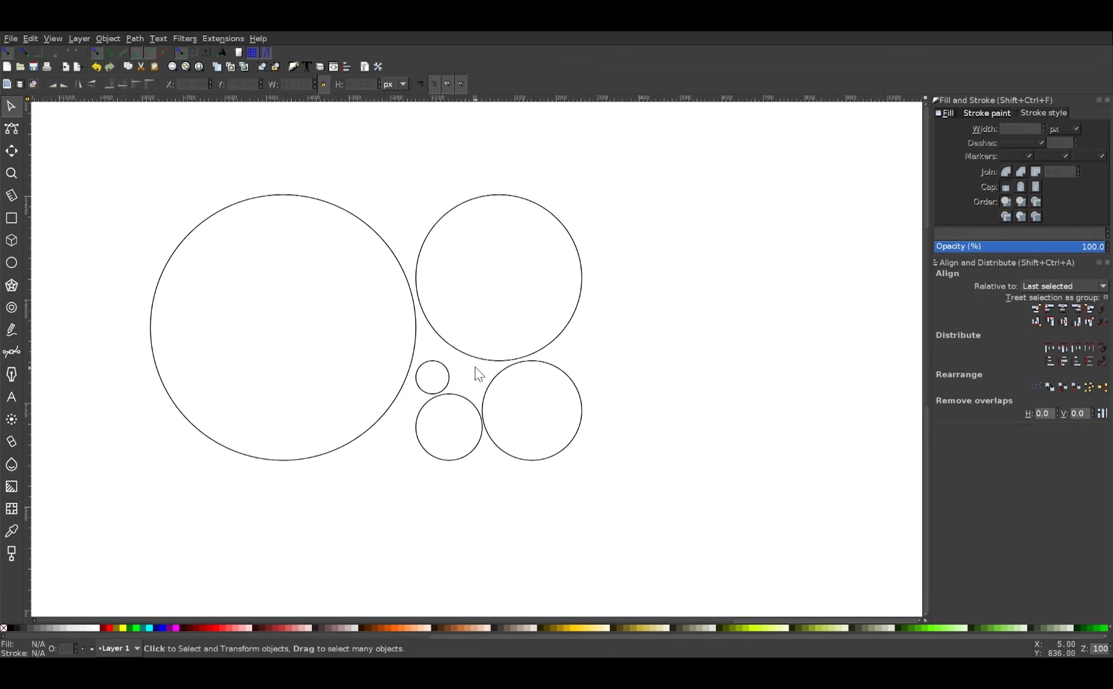
left_click_drag(468, 361, 466, 377)
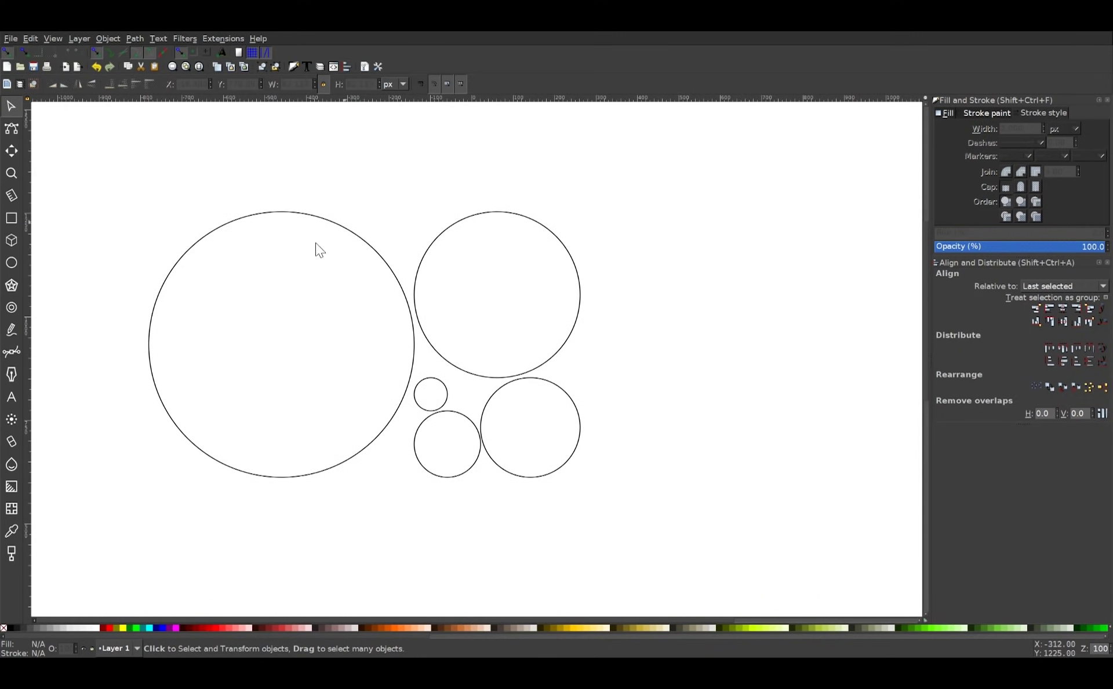
mouse_move(426, 408)
left_mouse_down()
mouse_move(449, 414)
mouse_move(420, 386)
left_mouse_up()
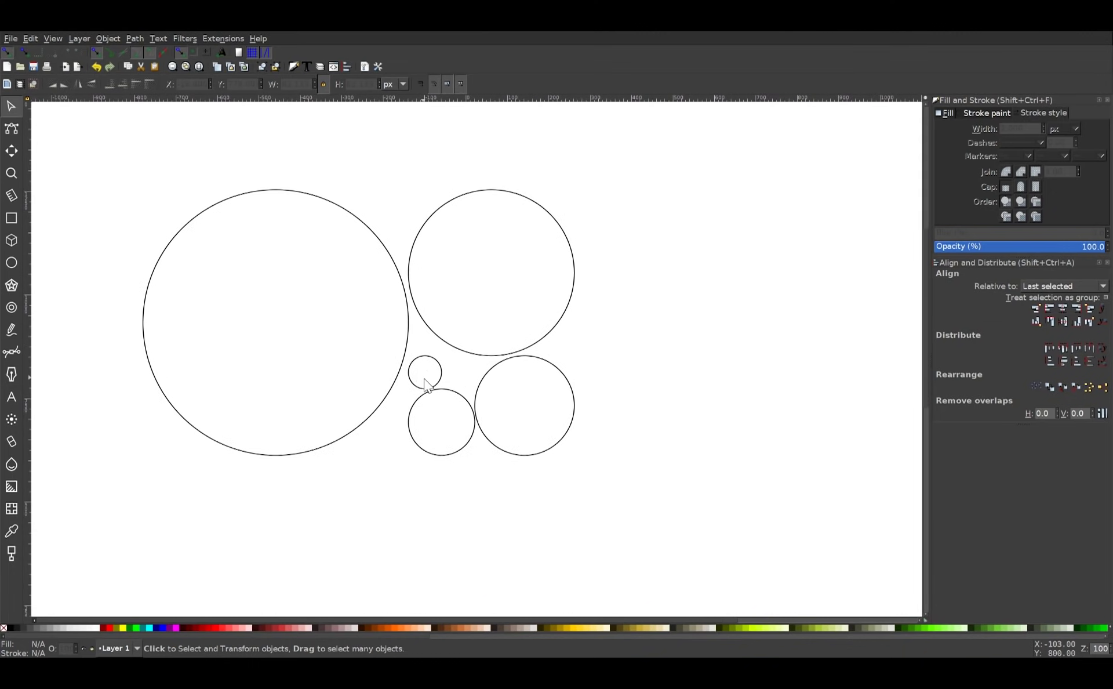
Step: Select the five remaining circles and center them on each other both horizontally and vertically
left_click_drag(722, 524, 58, 126)
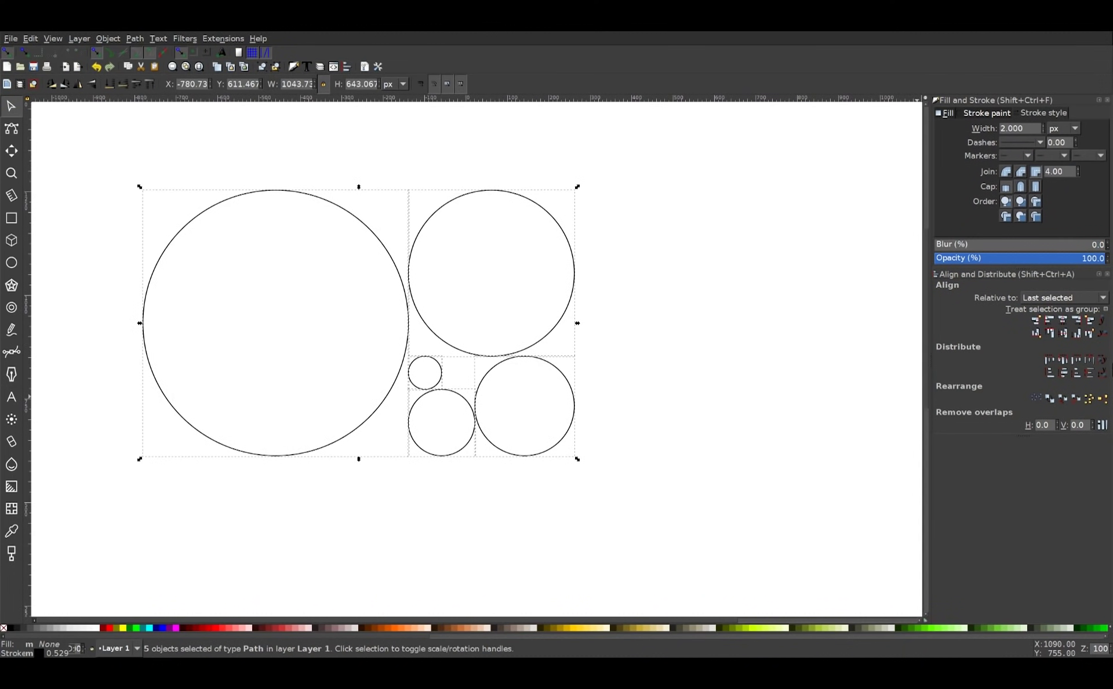
left_click(1066, 319)
left_click(1065, 329)
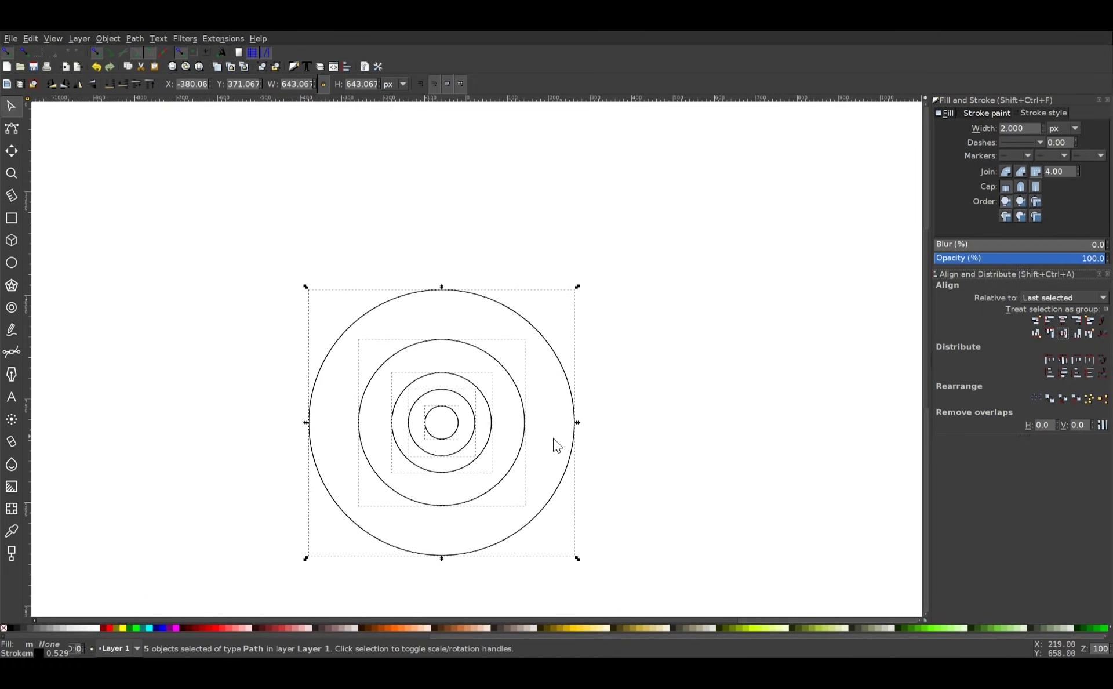
Step: Move the concentric circles to the upper-left of the work area and deselect them
left_click_drag(529, 442, 331, 311)
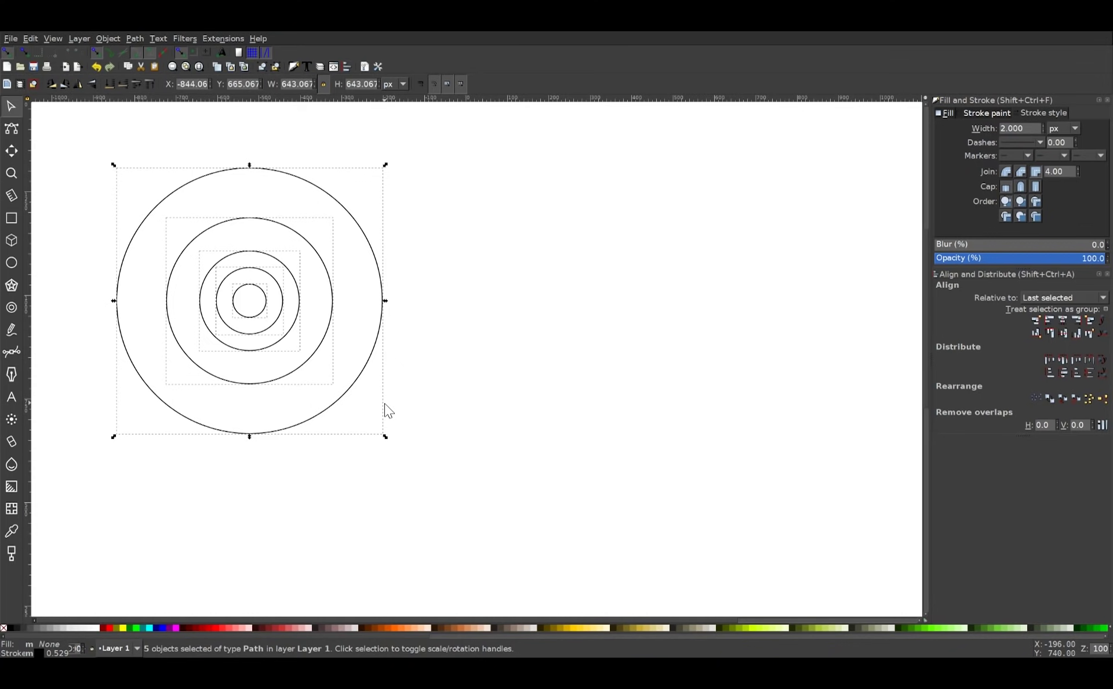
left_click_drag(492, 342, 489, 350)
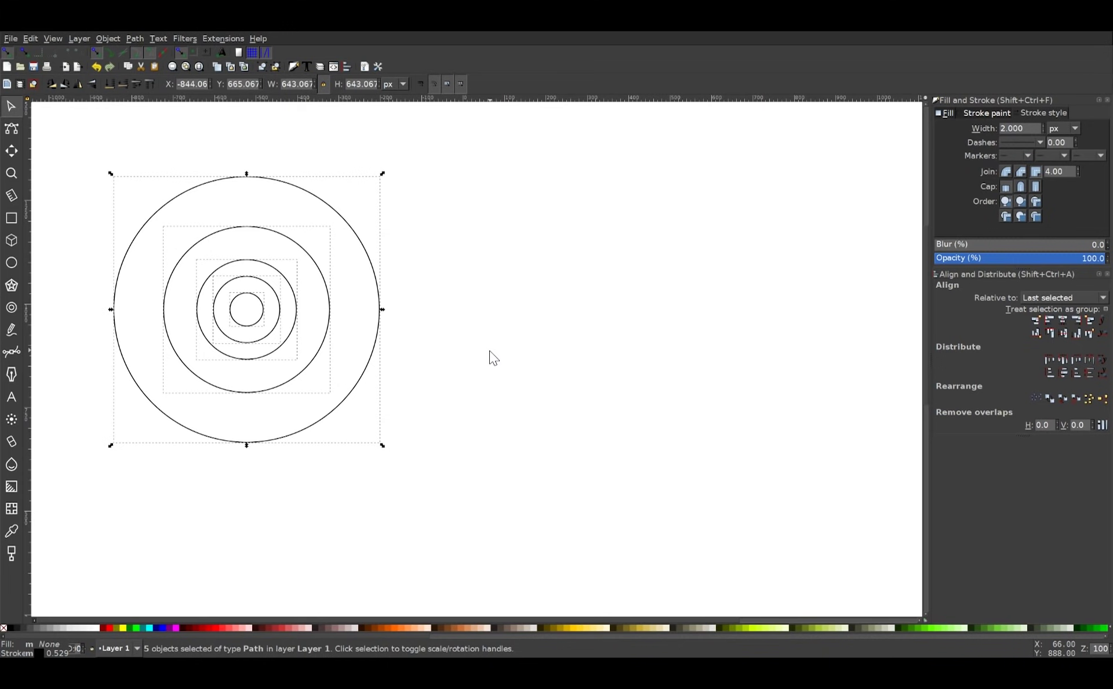
left_click_drag(485, 348, 422, 321)
left_click(521, 231)
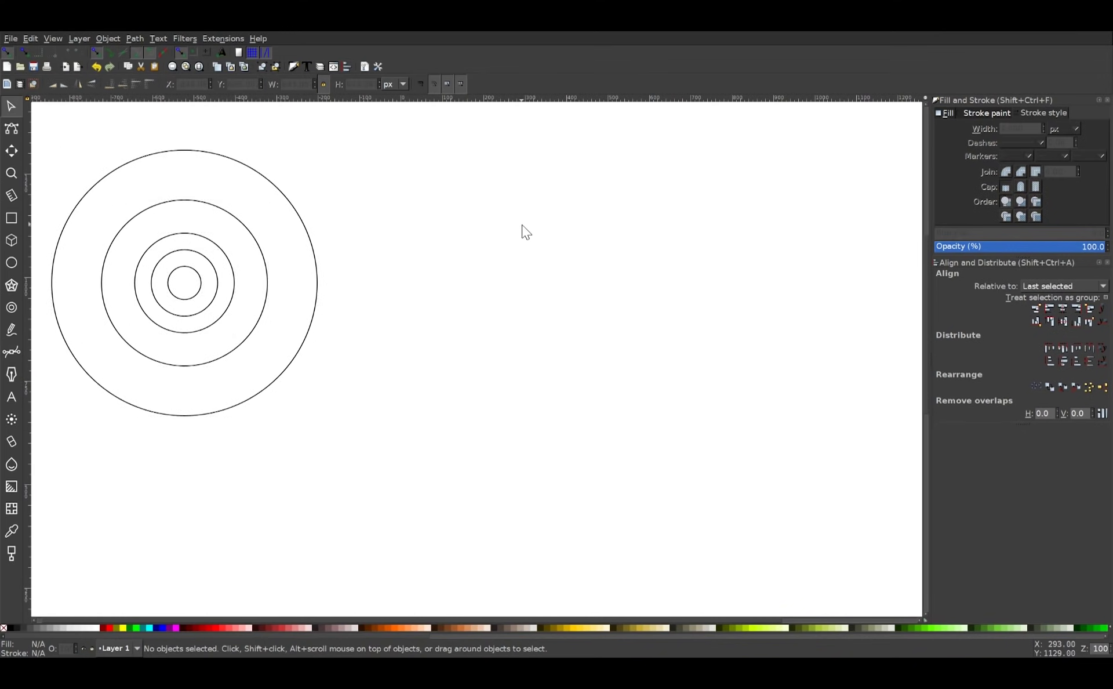
left_click_drag(539, 333, 532, 300)
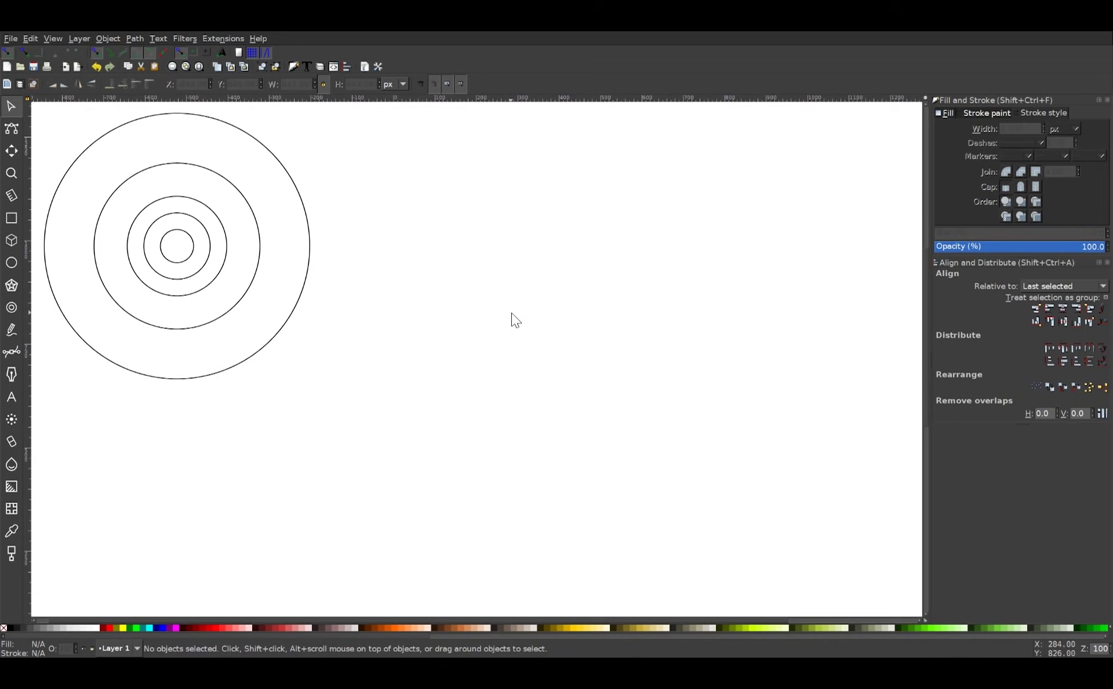
Step: Place a copy of the second-largest circle right of the concentric set, and duplicate it 70 px further right at the same height
left_click(222, 176)
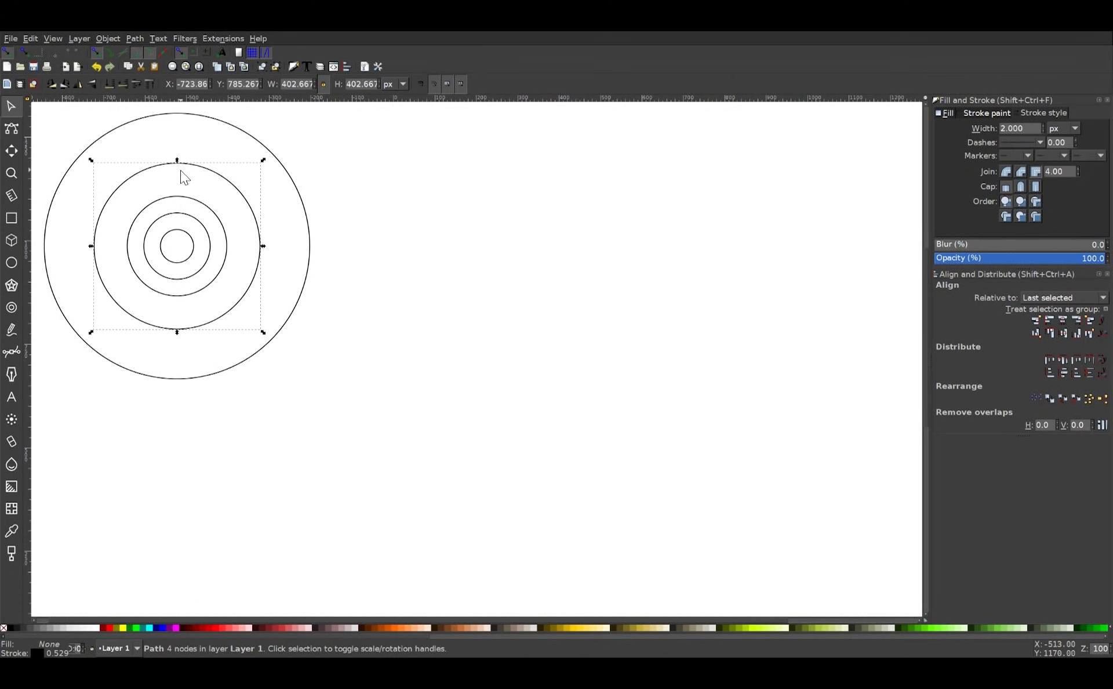
left_click_drag(253, 284, 634, 378)
scroll(579, 377, "right", 4)
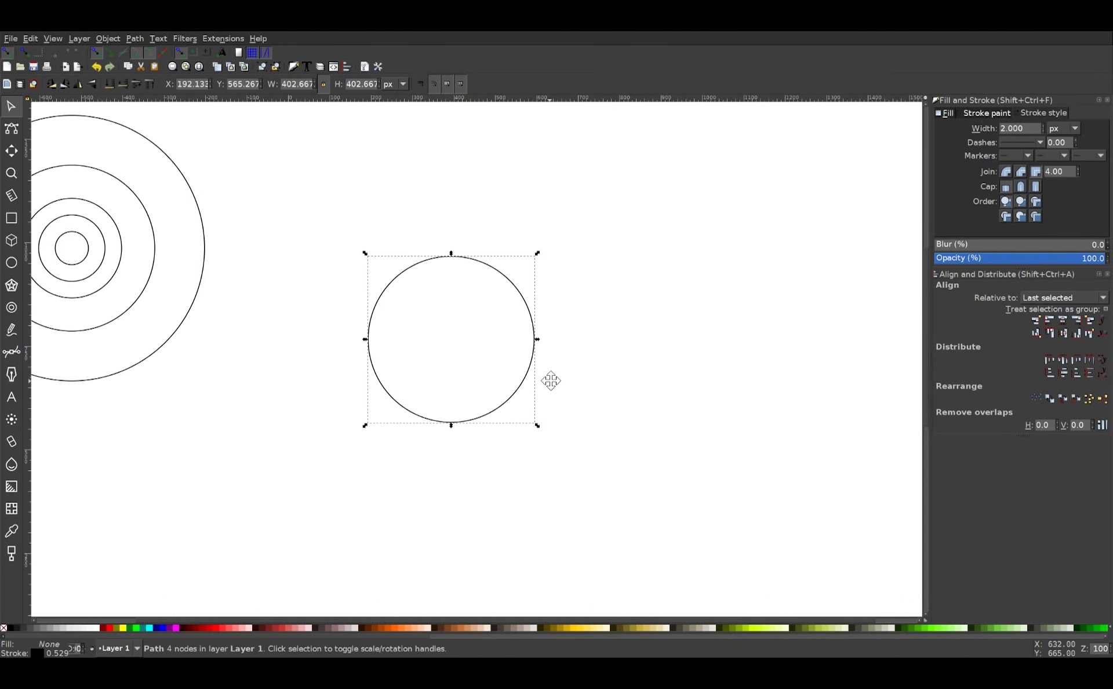
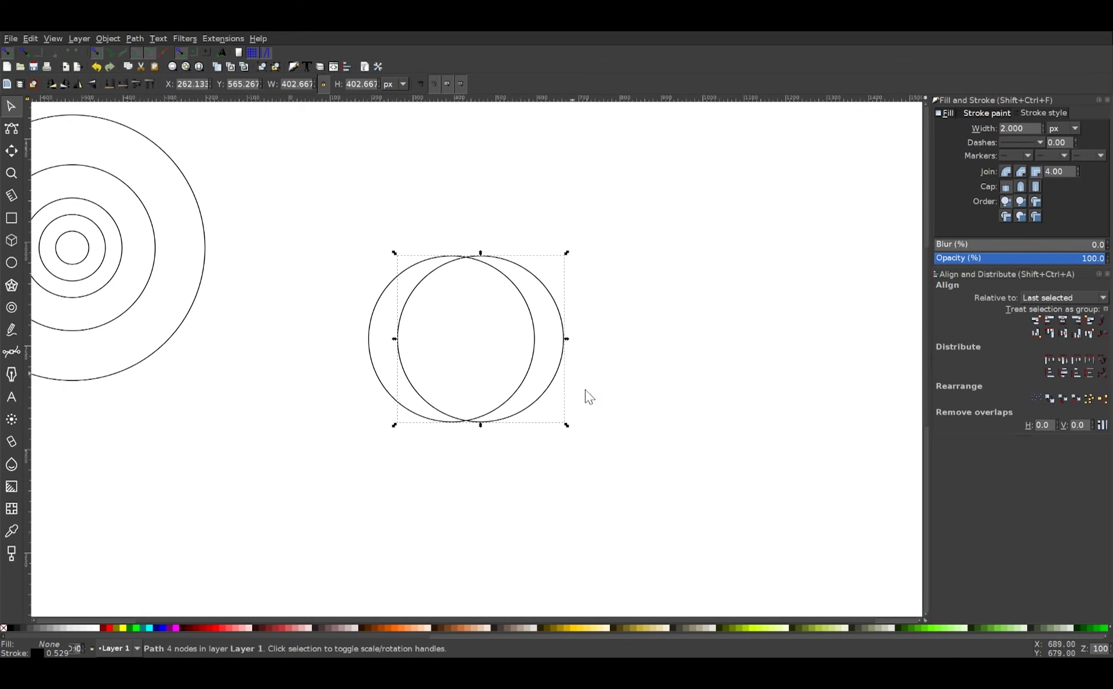
left_click_drag(674, 503, 280, 152)
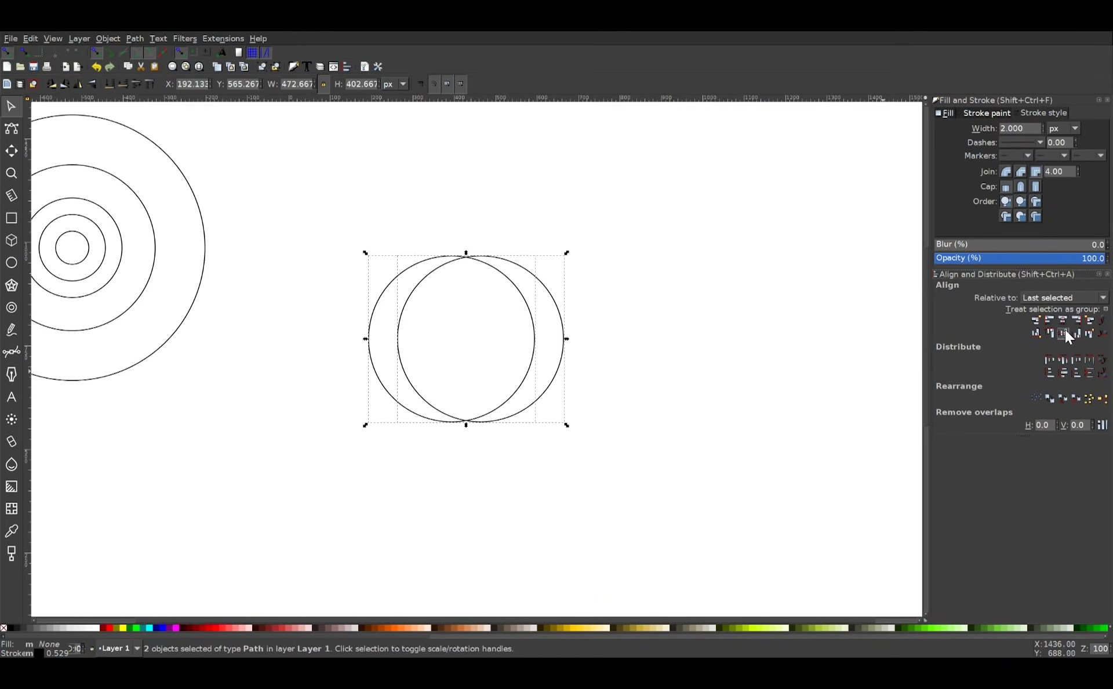
left_click_drag(700, 402, 732, 411)
left_click(731, 402)
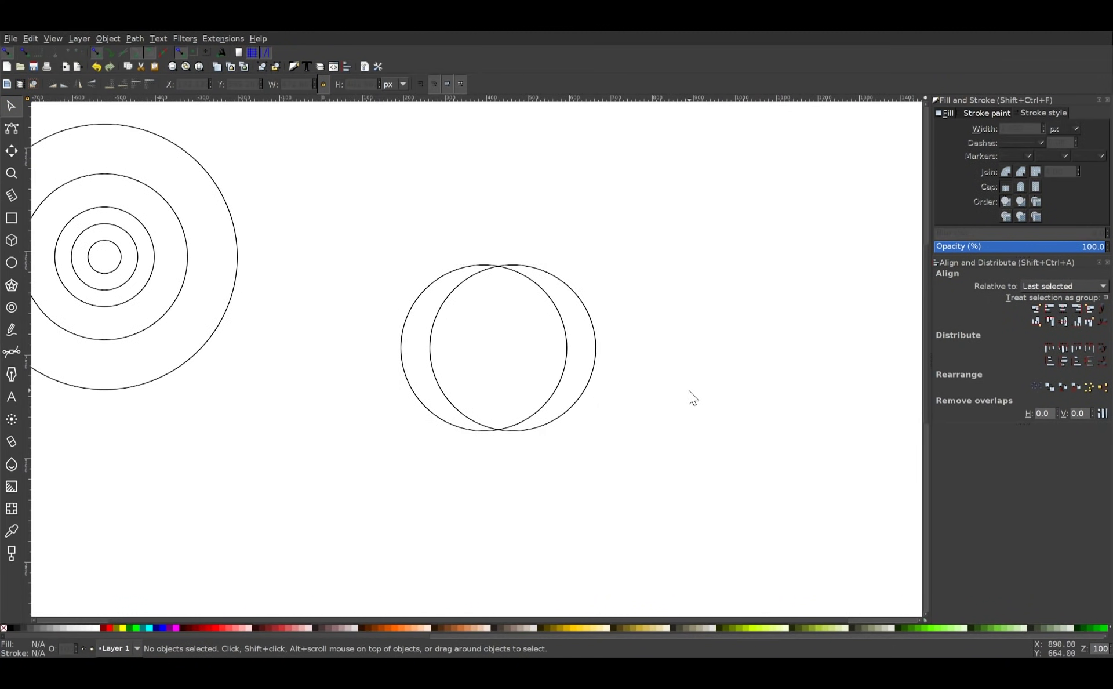
Step: Duplicate the largest circle and snap its right edge onto the right edge of the left overlapping circle, vertically centered with it
left_click_drag(199, 350, 217, 343)
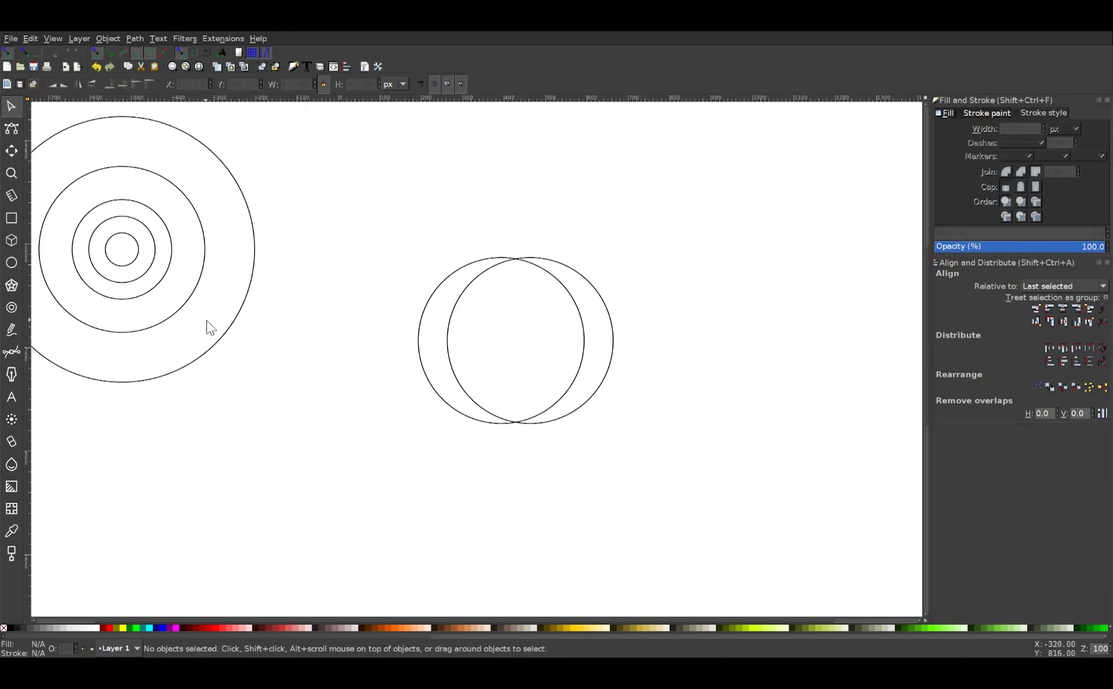
left_click(245, 202)
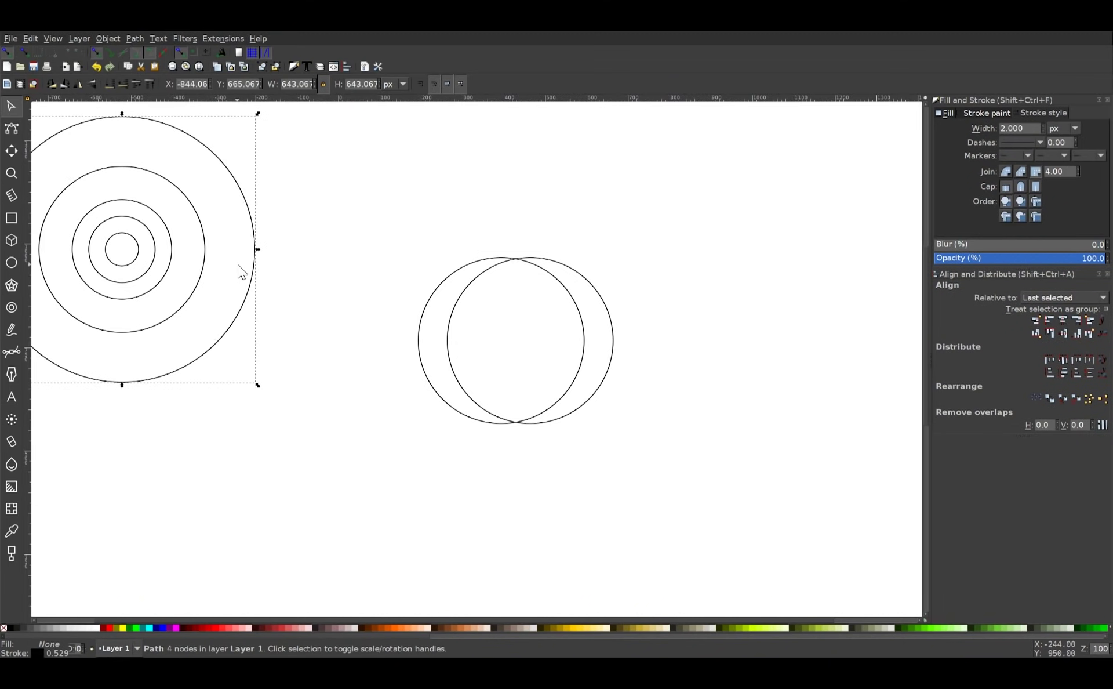
mouse_move(251, 270)
left_mouse_down()
mouse_move(390, 400)
mouse_move(633, 461)
mouse_move(336, 447)
mouse_move(326, 415)
left_mouse_up()
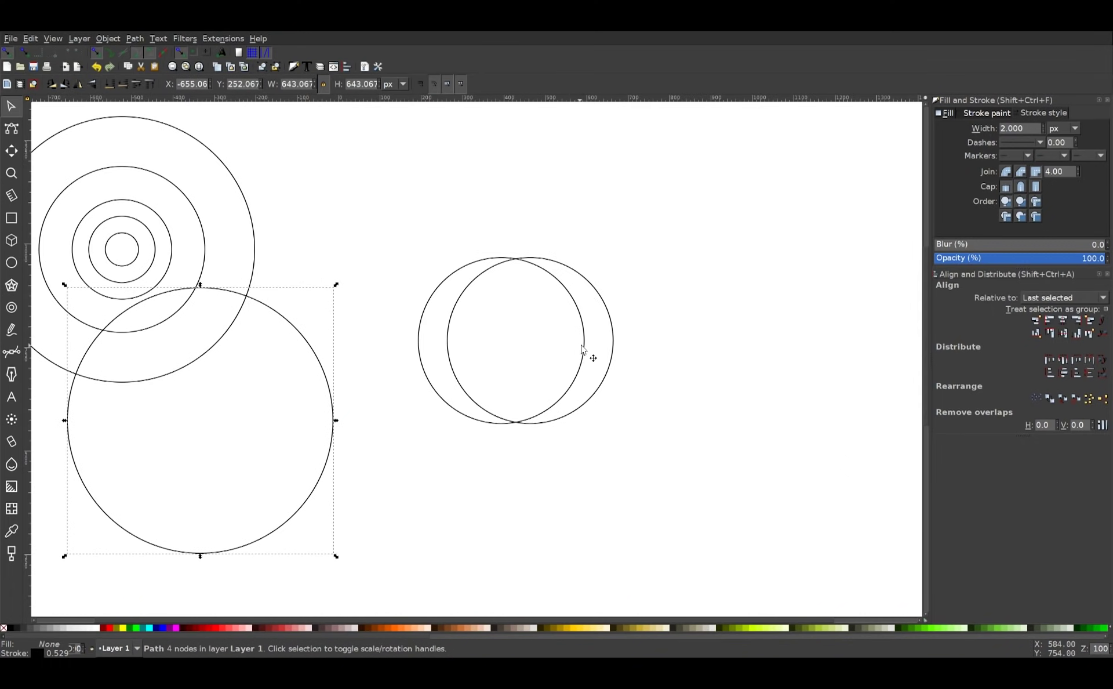
left_click(381, 491)
mouse_move(333, 413)
left_mouse_down()
mouse_move(514, 352)
mouse_move(593, 341)
mouse_move(580, 336)
left_mouse_up()
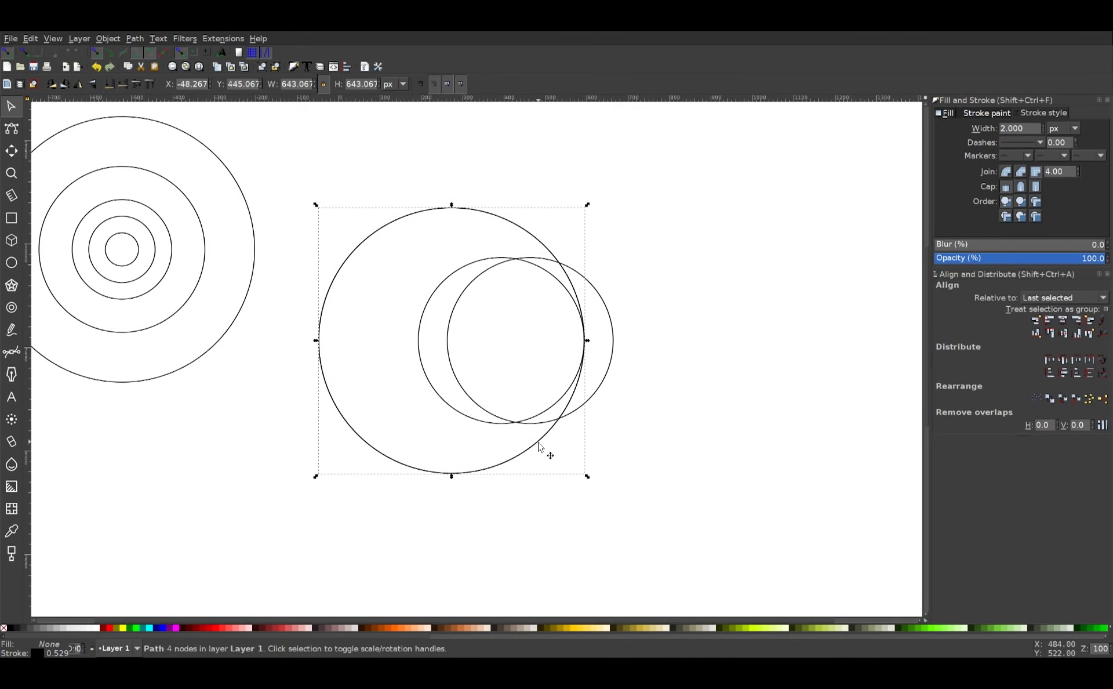
Step: Duplicate the largest circle and snap the copy's right edge to the left edge of the right medium circle, then deselect it
mouse_move(538, 443)
left_mouse_down()
mouse_move(529, 460)
mouse_move(516, 435)
mouse_move(534, 373)
mouse_move(447, 342)
mouse_move(455, 350)
left_mouse_up()
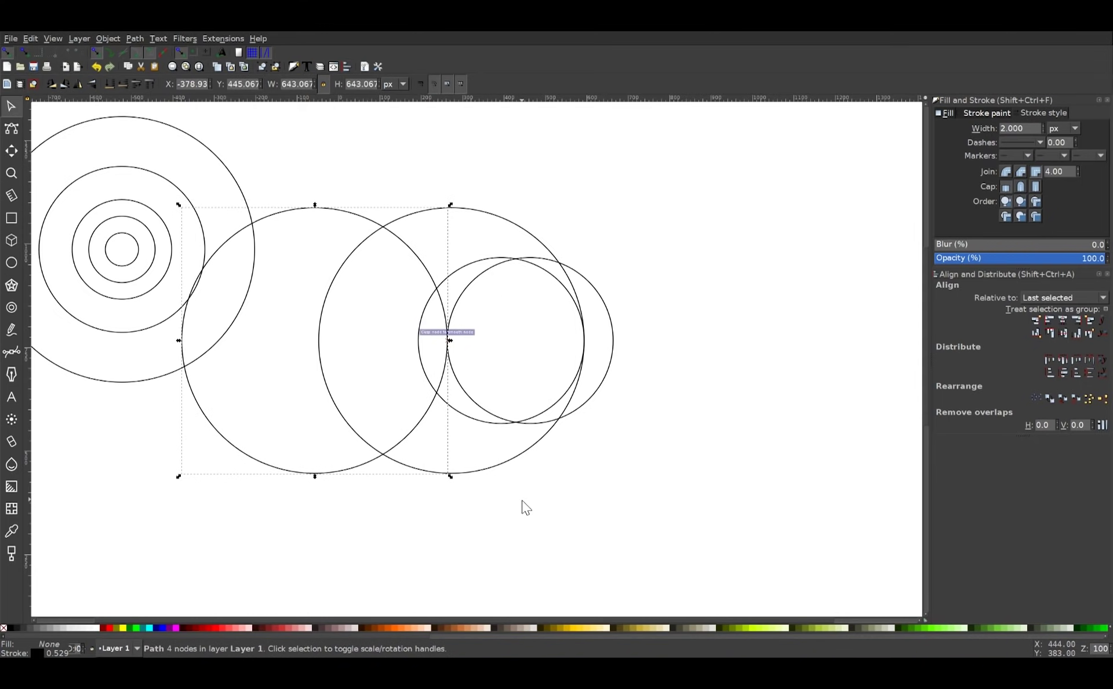
left_click_drag(522, 499, 542, 483)
left_click(611, 432)
Step: Move the four overlapping circles together about 396 px right, away from the concentric set, and deselect them
left_click_drag(741, 518, 193, 172)
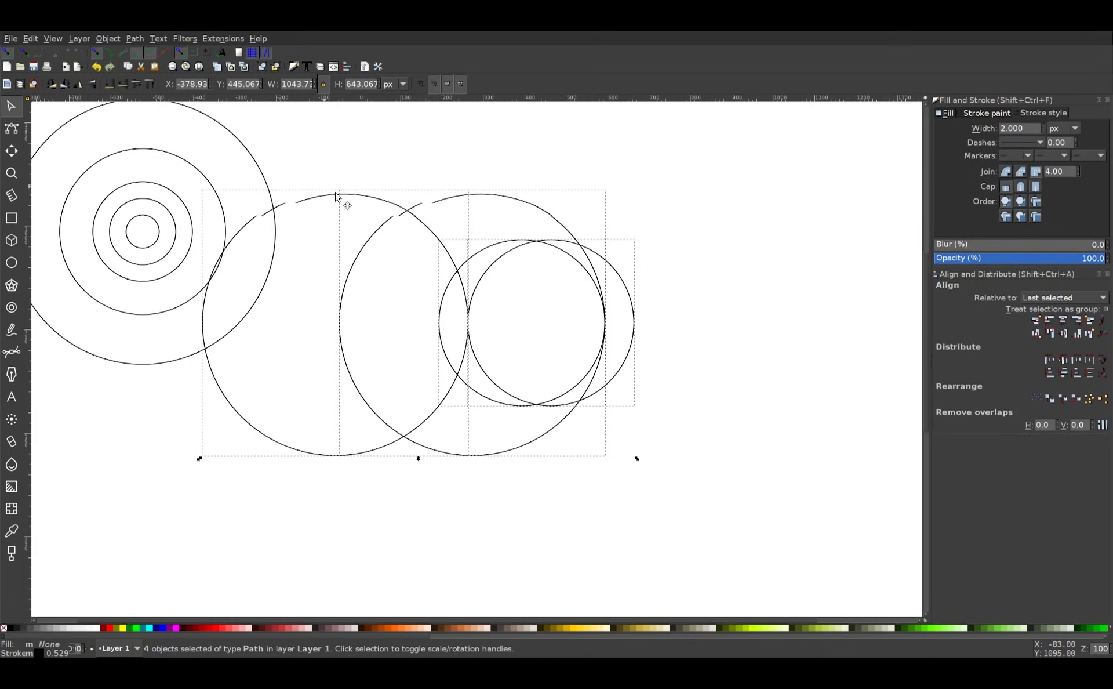
left_click_drag(339, 198, 474, 216)
scroll(566, 325, "right", 8)
scroll(441, 326, "left", 1)
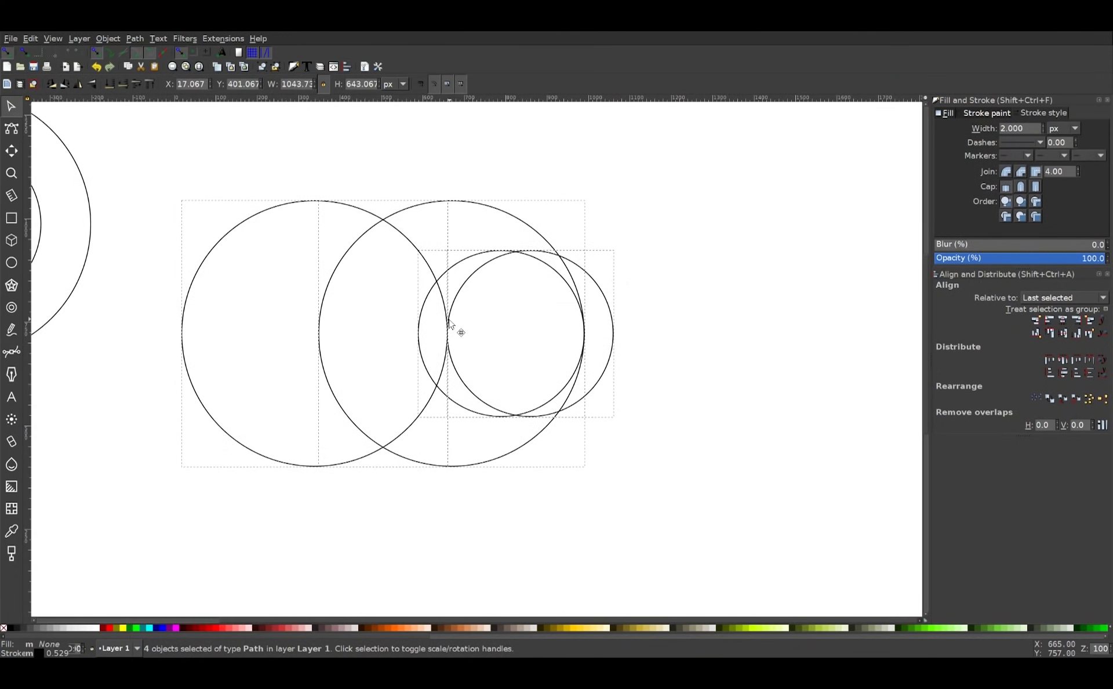
left_click(564, 296)
scroll(467, 440, "up", 1)
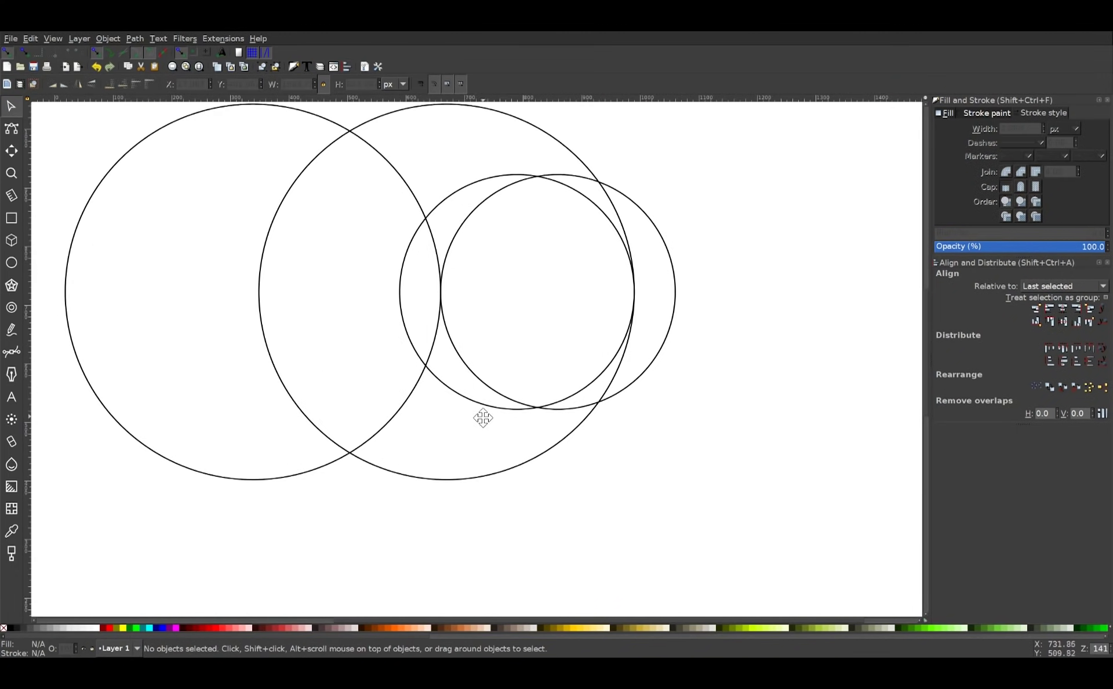
scroll(482, 415, "up", 2)
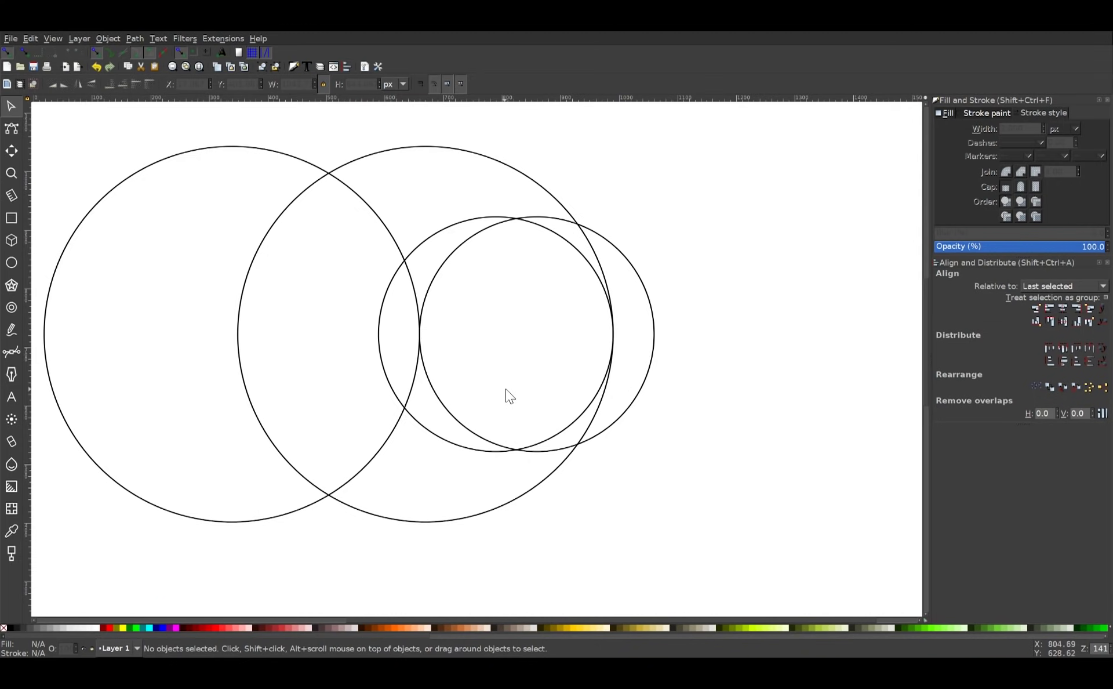
scroll(514, 405, "down", 1)
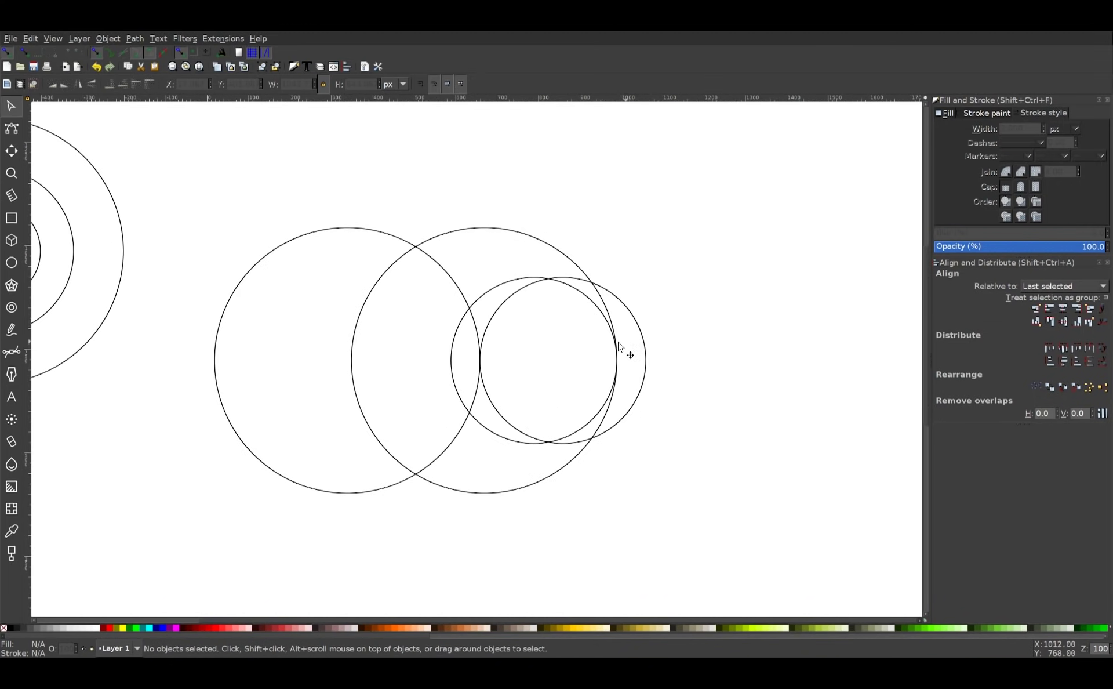
Step: Copy the third-largest concentric circle and snap its left edge to the rightmost point of the right large circle, vertically centered with it
left_click_drag(554, 403, 664, 414)
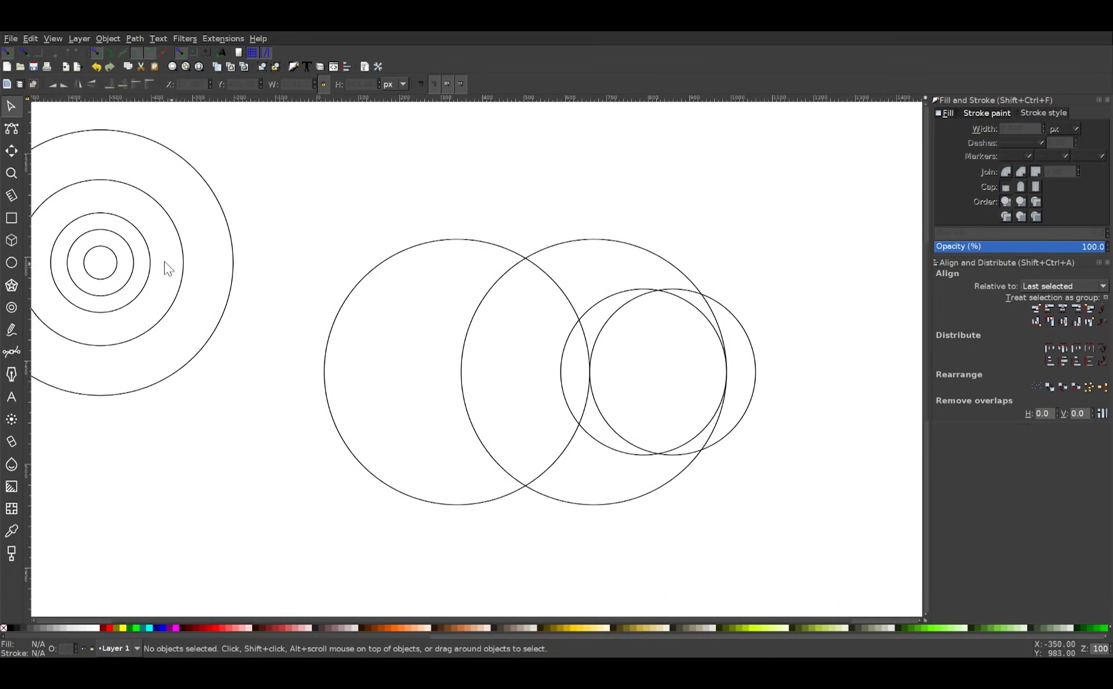
left_click(132, 226)
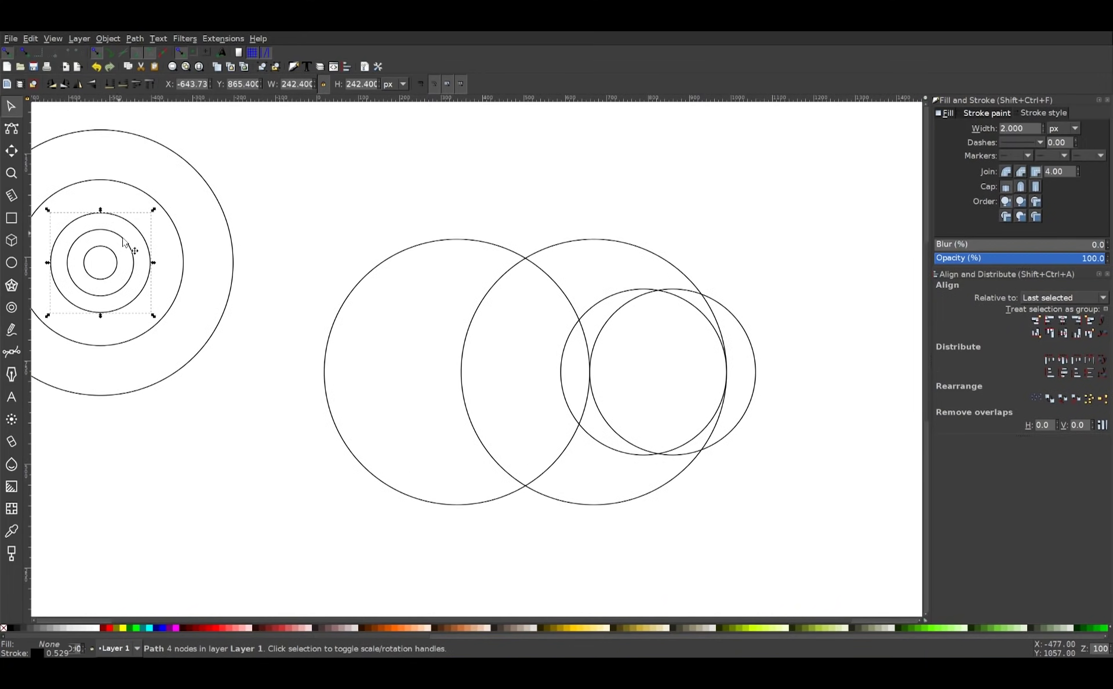
left_click_drag(211, 326, 208, 323)
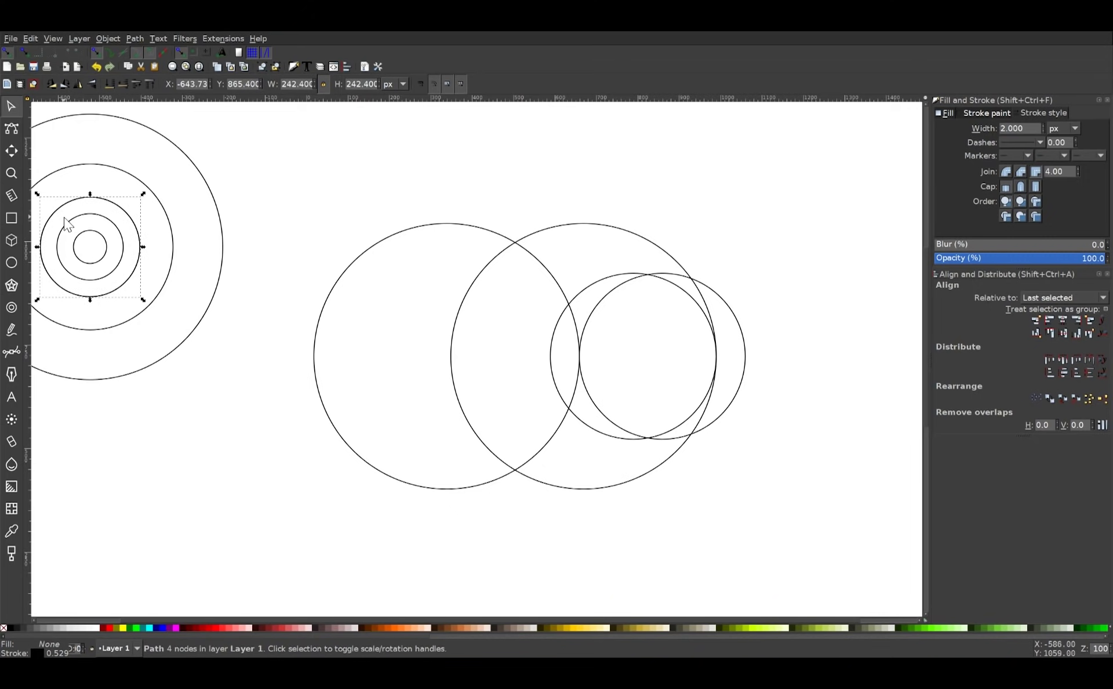
left_click_drag(55, 214, 673, 360)
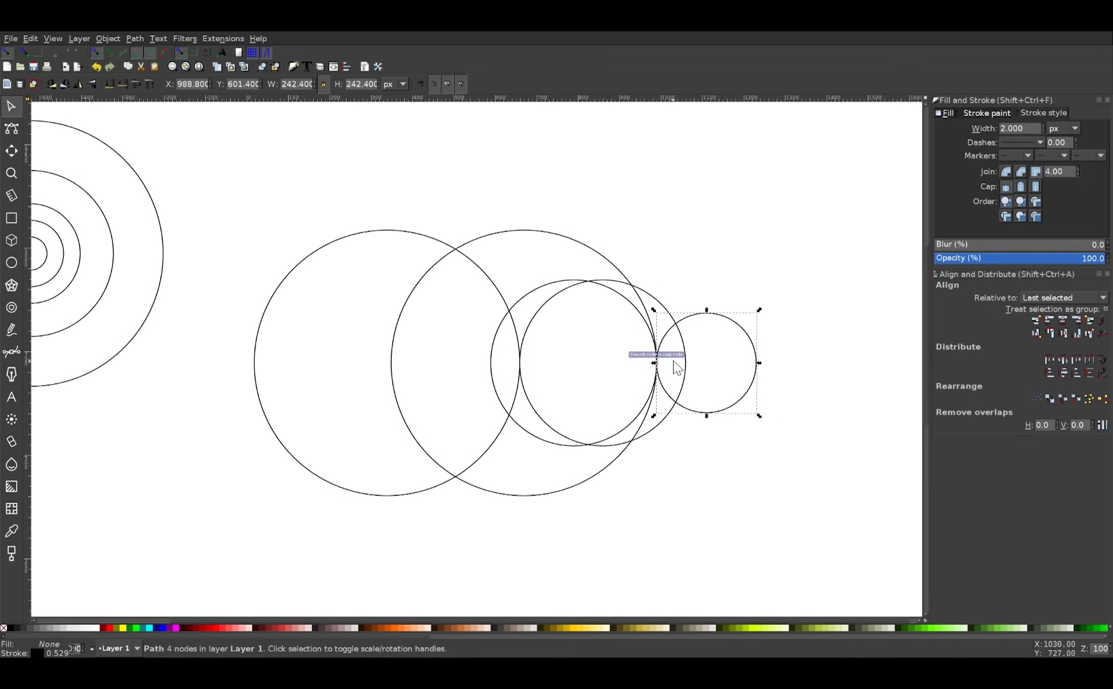
scroll(677, 348, "up", 2, "ctrl")
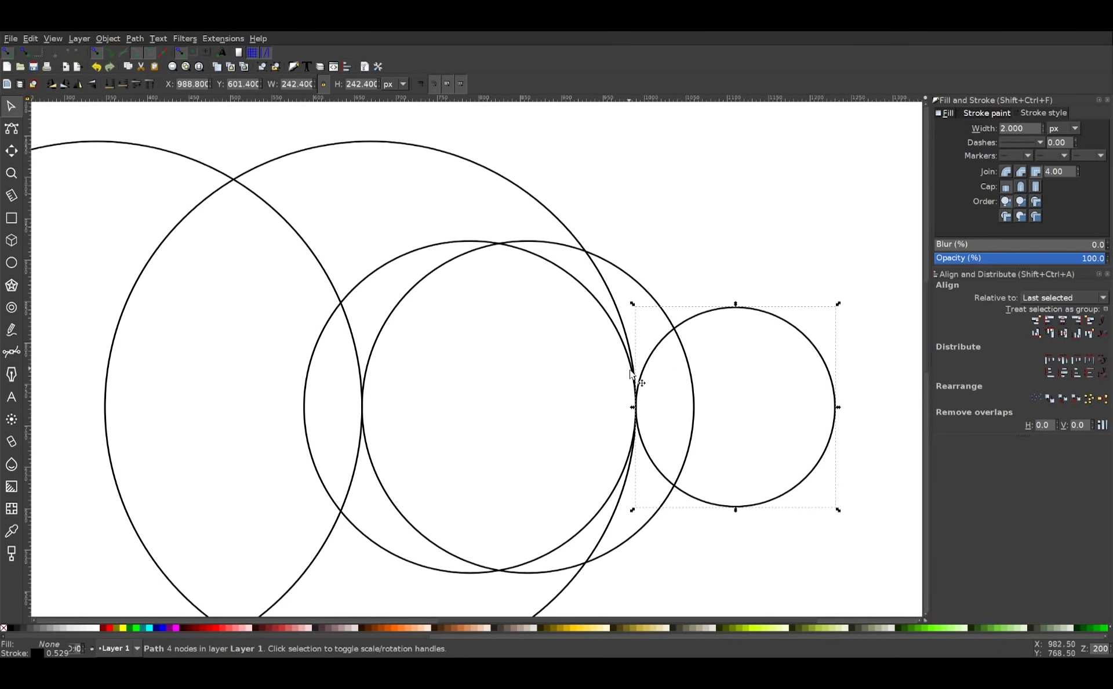
scroll(612, 383, "down", 3, "ctrl")
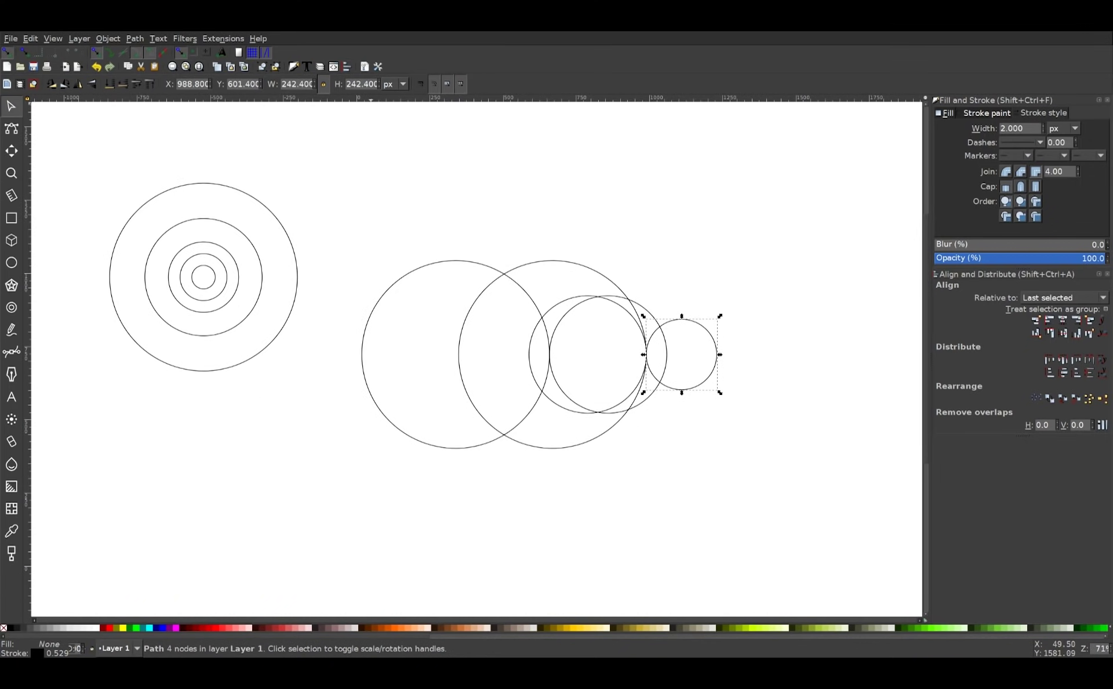
key("alt+Tab")
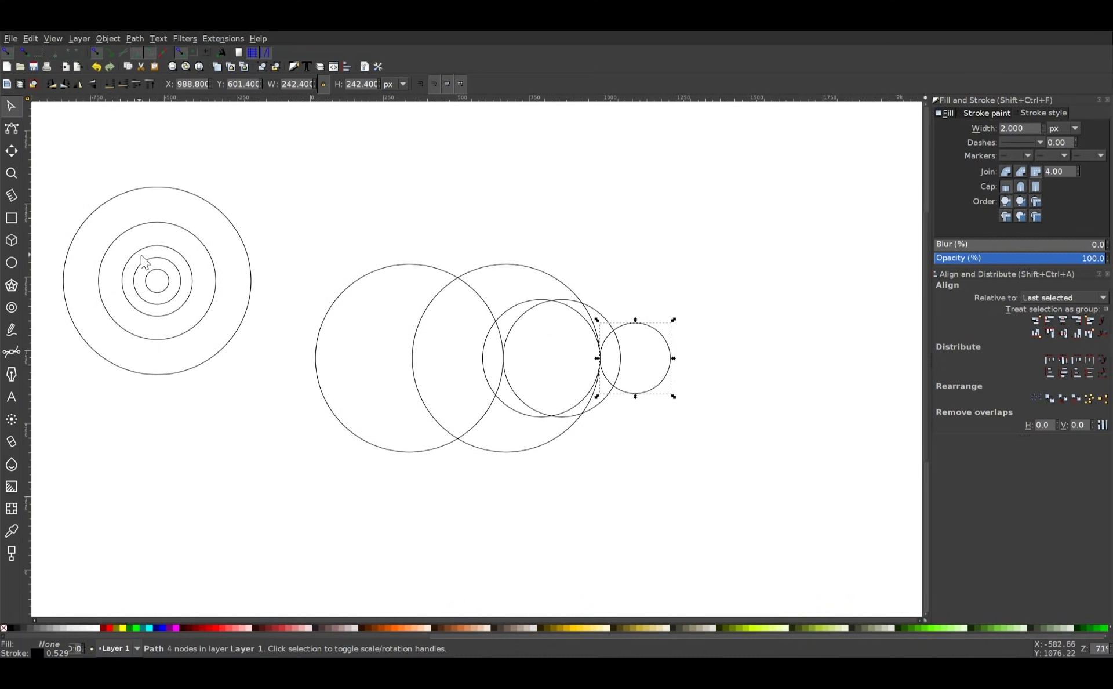
Step: Duplicate the innermost concentric circle and place the copy inside the upper part of the two overlapping medium circles
left_click(168, 280)
left_click_drag(201, 323, 256, 346)
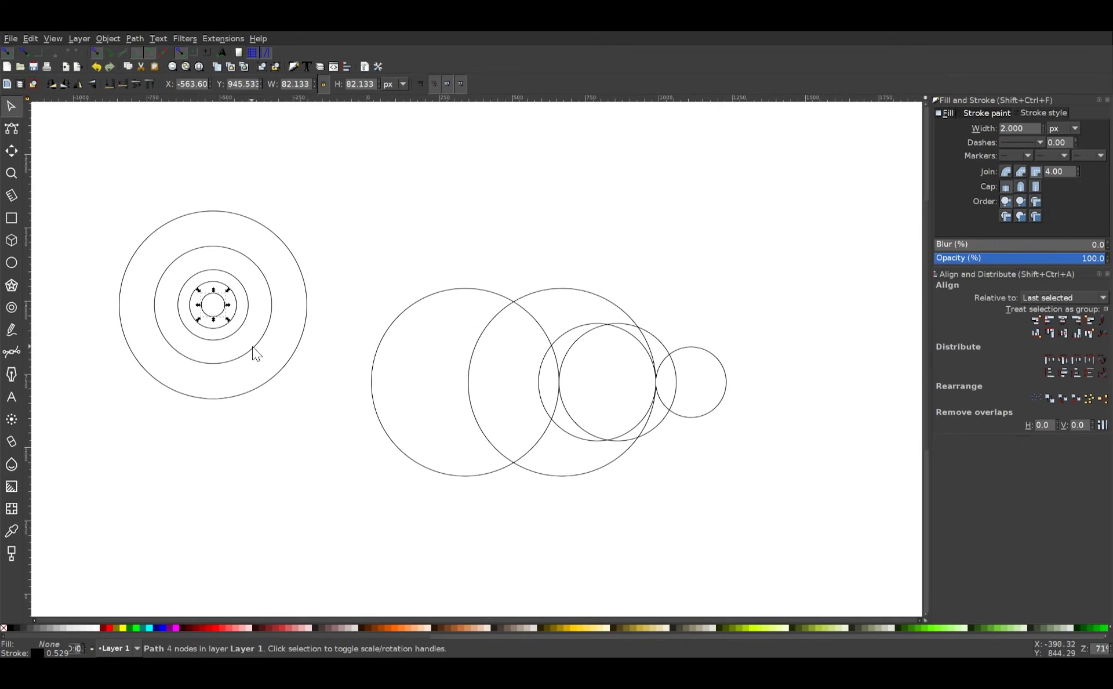
key("ctrl+d")
left_click_drag(220, 296, 613, 346)
scroll(617, 368, "up", 3)
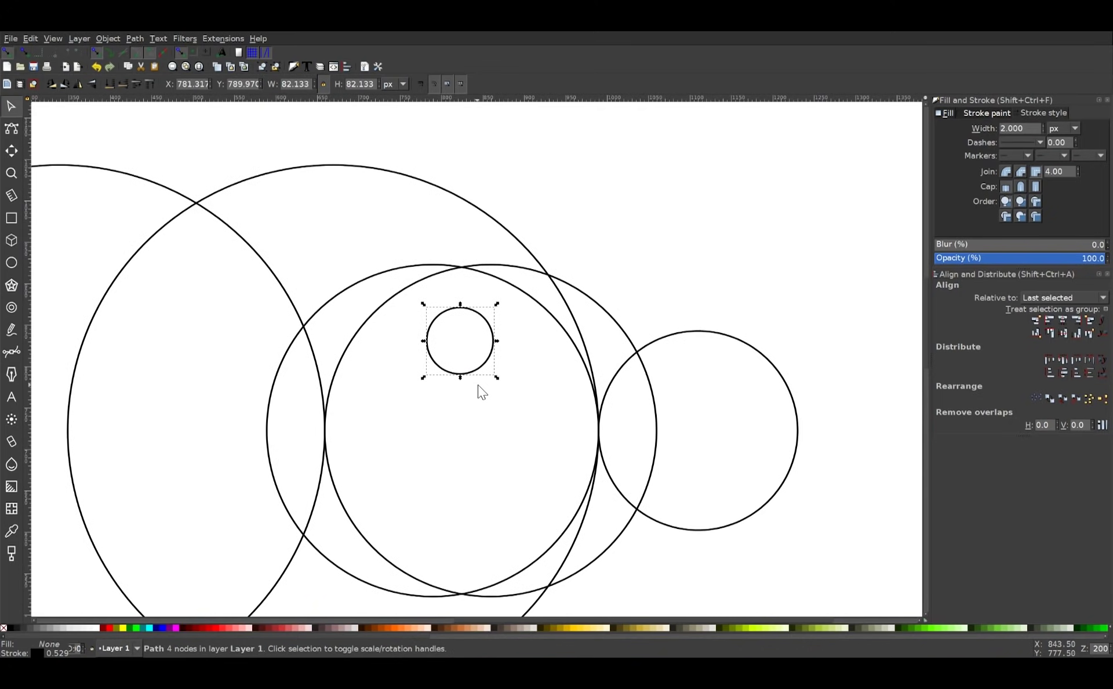
Step: Make the horizontal gaps equal between the small circle and the two medium circles around it, then deselect them
left_click(459, 267, "shift")
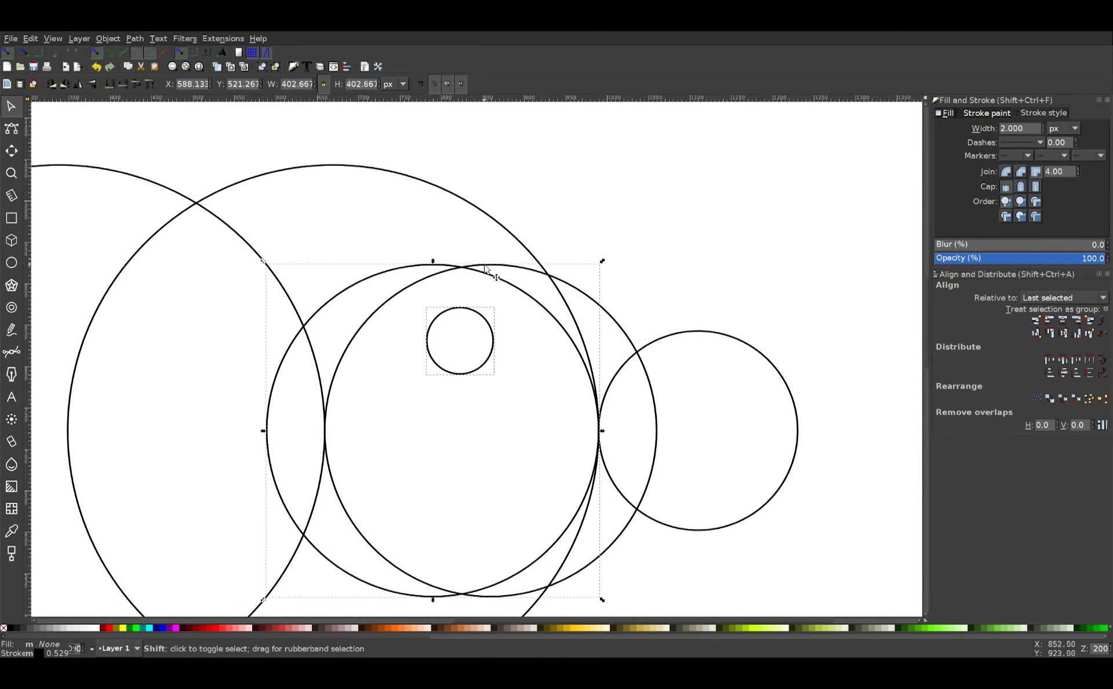
left_click(487, 266, "shift")
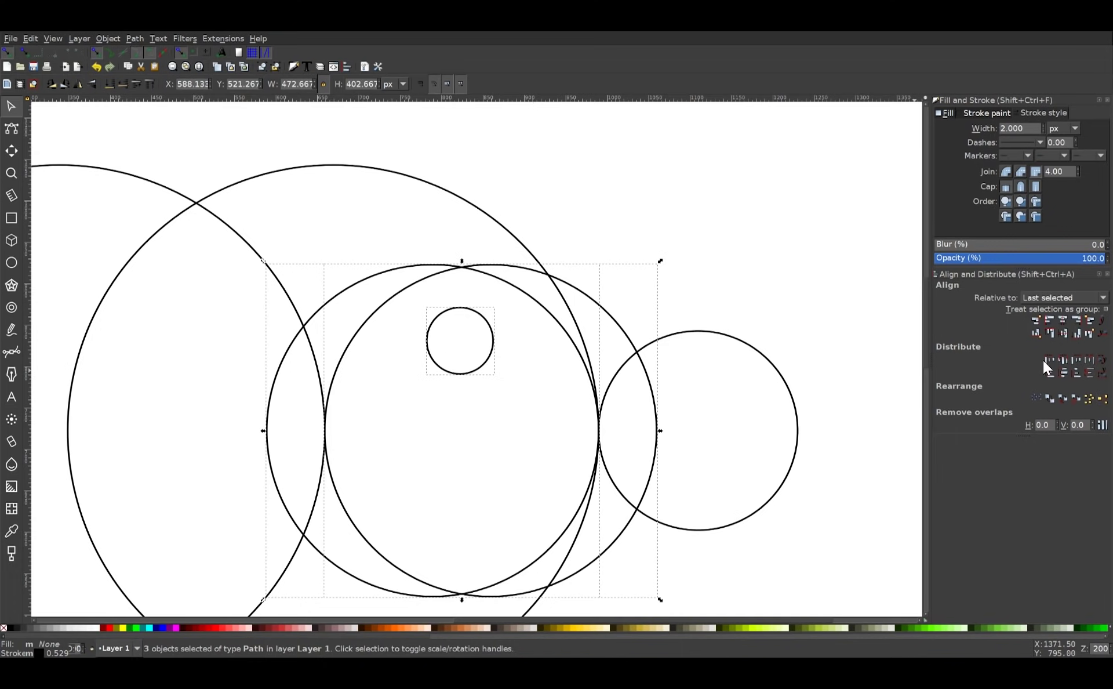
left_click(1089, 359)
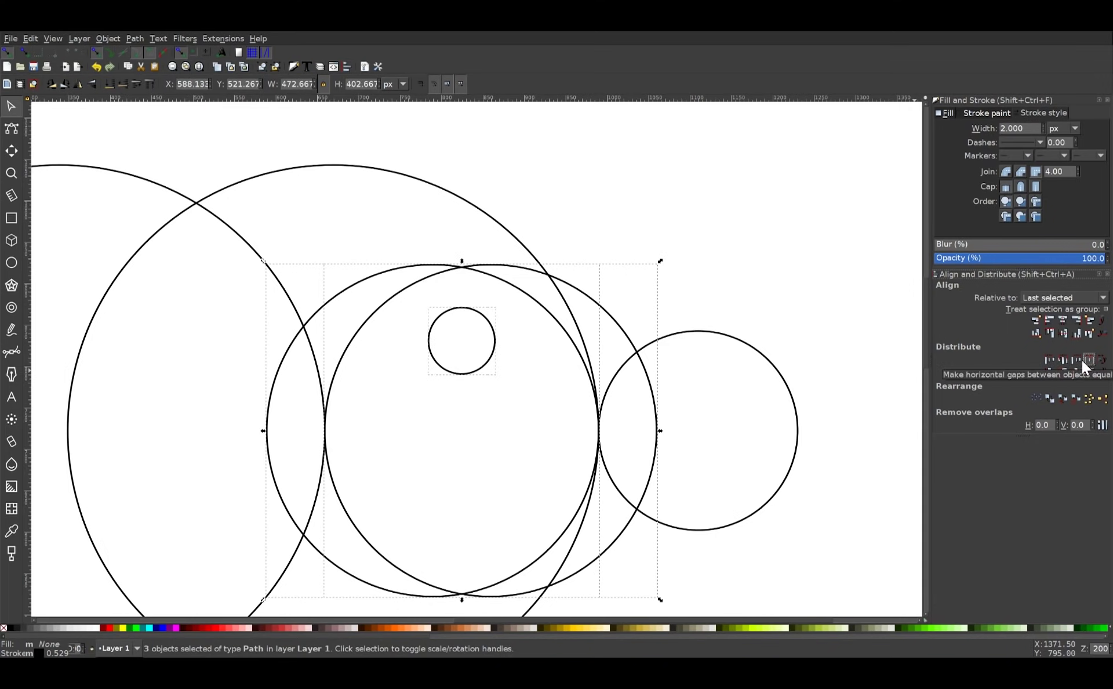
left_click_drag(462, 431, 616, 416)
left_click(547, 422)
scroll(537, 408, "down", 3)
scroll(535, 411, "up", 1)
scroll(615, 416, "down", 1)
scroll(613, 418, "right", 2)
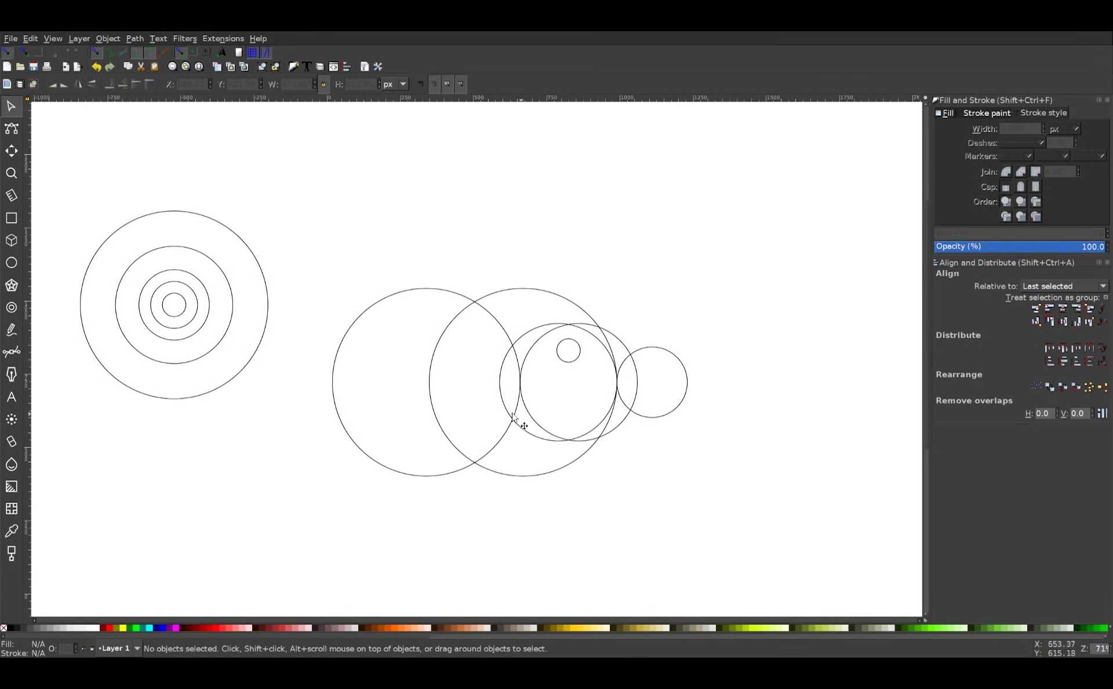
Step: Duplicate the largest concentric circle and snap its bottom edge to the point where the left large circle meets the right medium circle
left_click(266, 302)
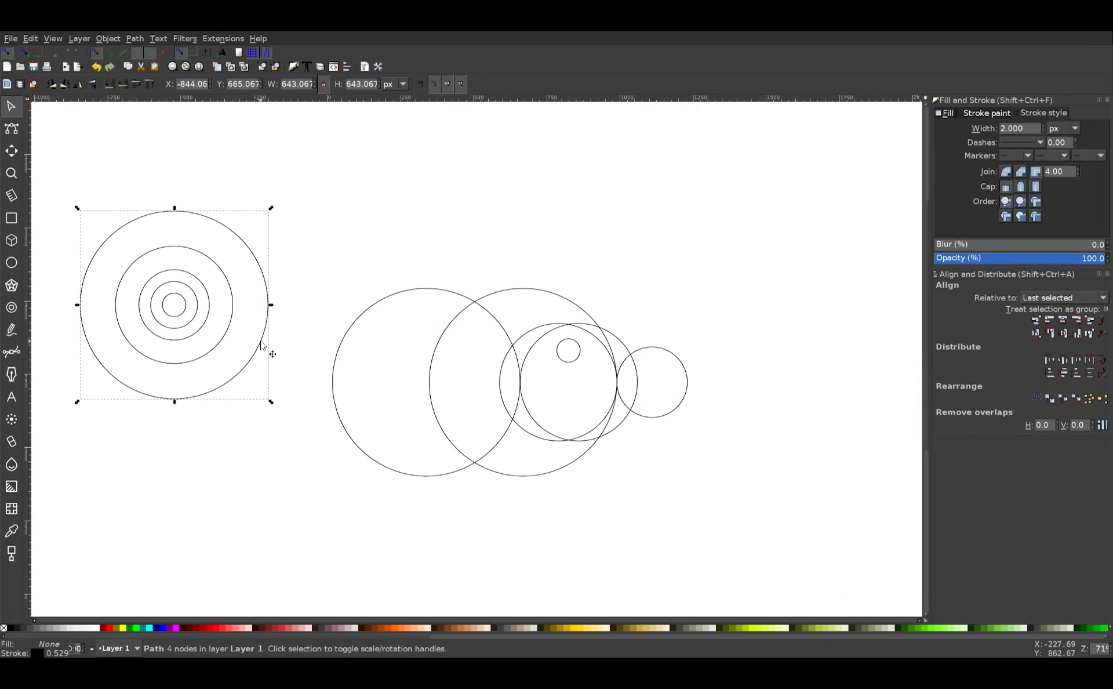
key("ctrl+d")
left_click_drag(190, 399, 622, 271)
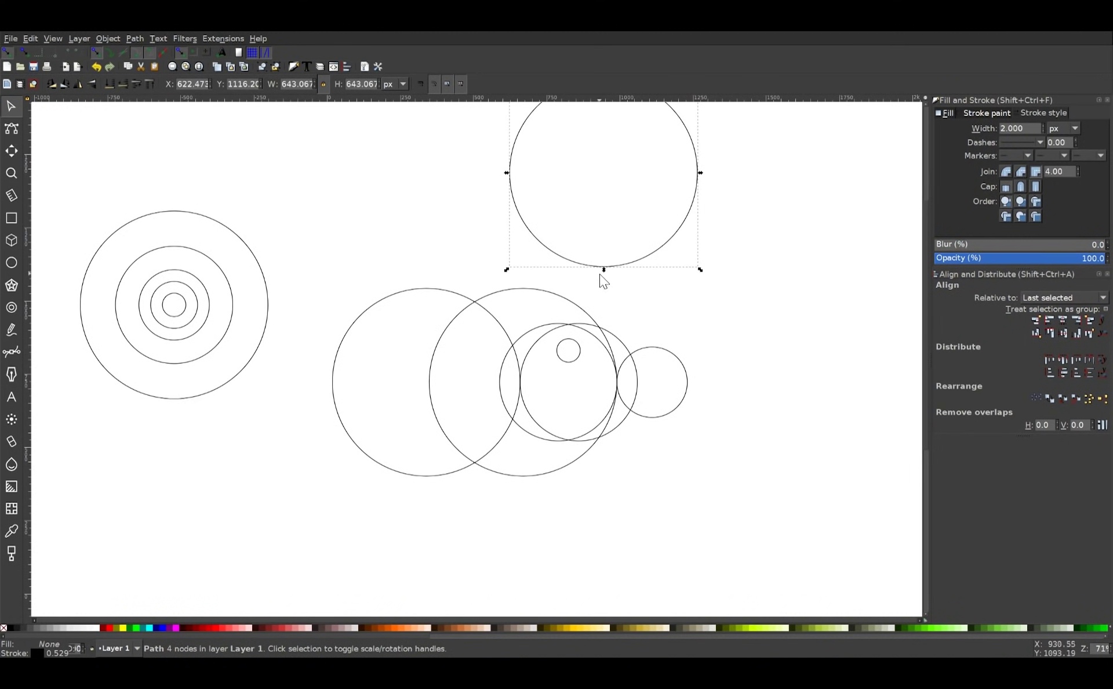
scroll(599, 273, "up", 2)
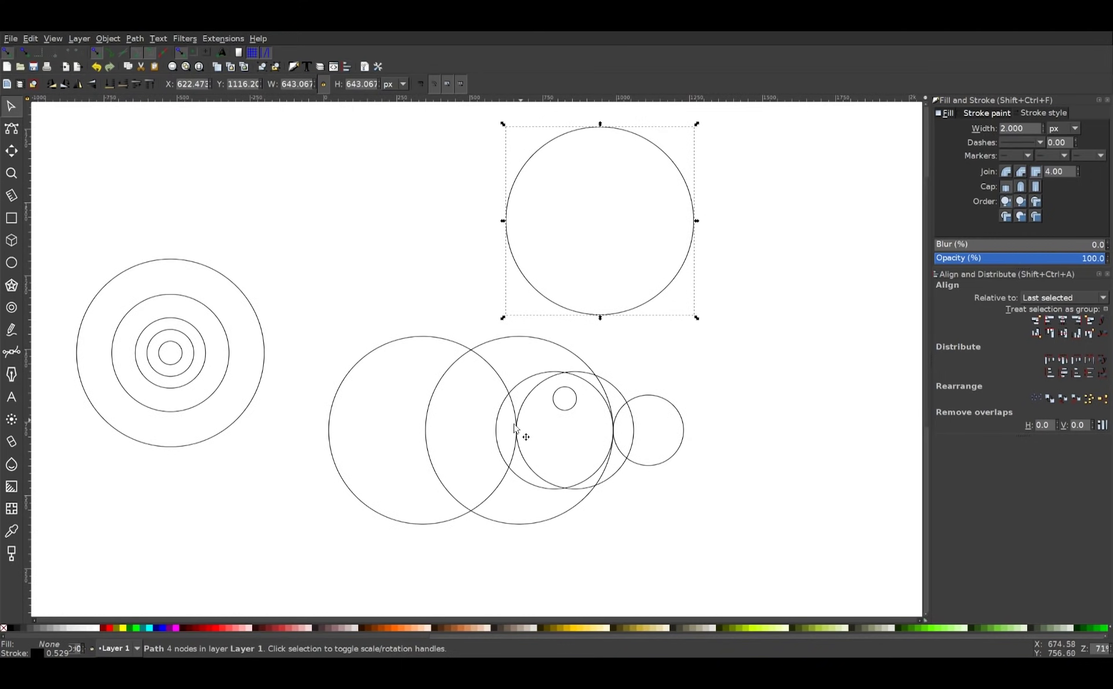
left_click(765, 334)
mouse_move(609, 319)
left_mouse_down()
mouse_move(562, 317)
mouse_move(513, 393)
mouse_move(518, 432)
left_mouse_up()
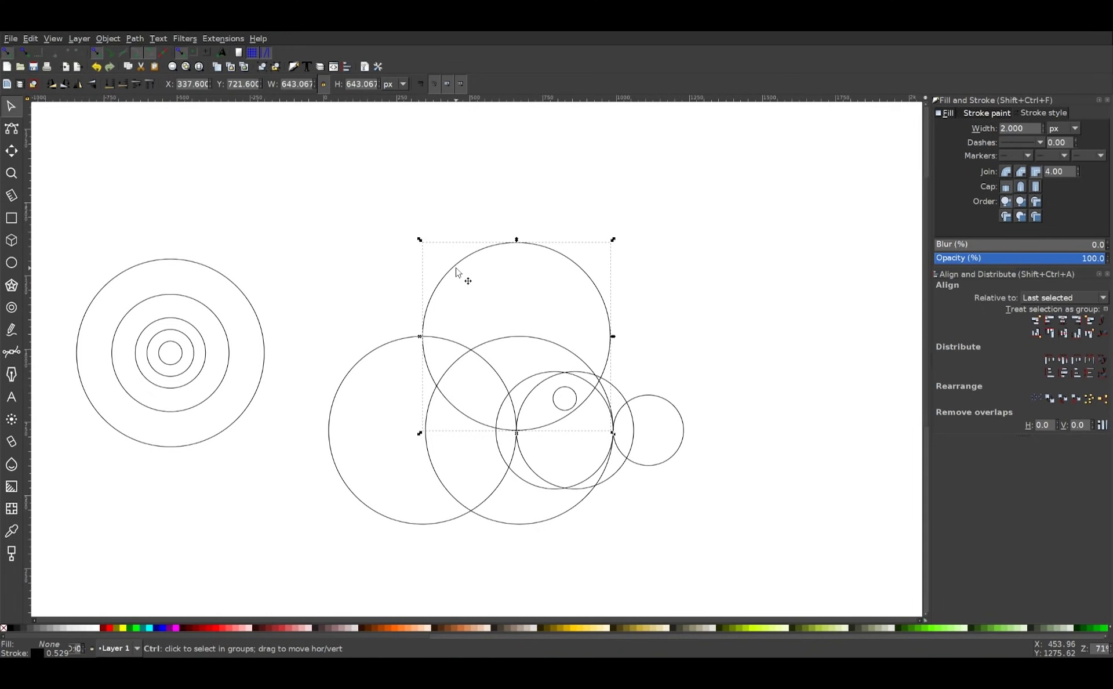
Step: Place another copy of the upper large circle around both medium circles, touching the right medium circle at its lower-right side
left_click_drag(442, 282, 467, 364)
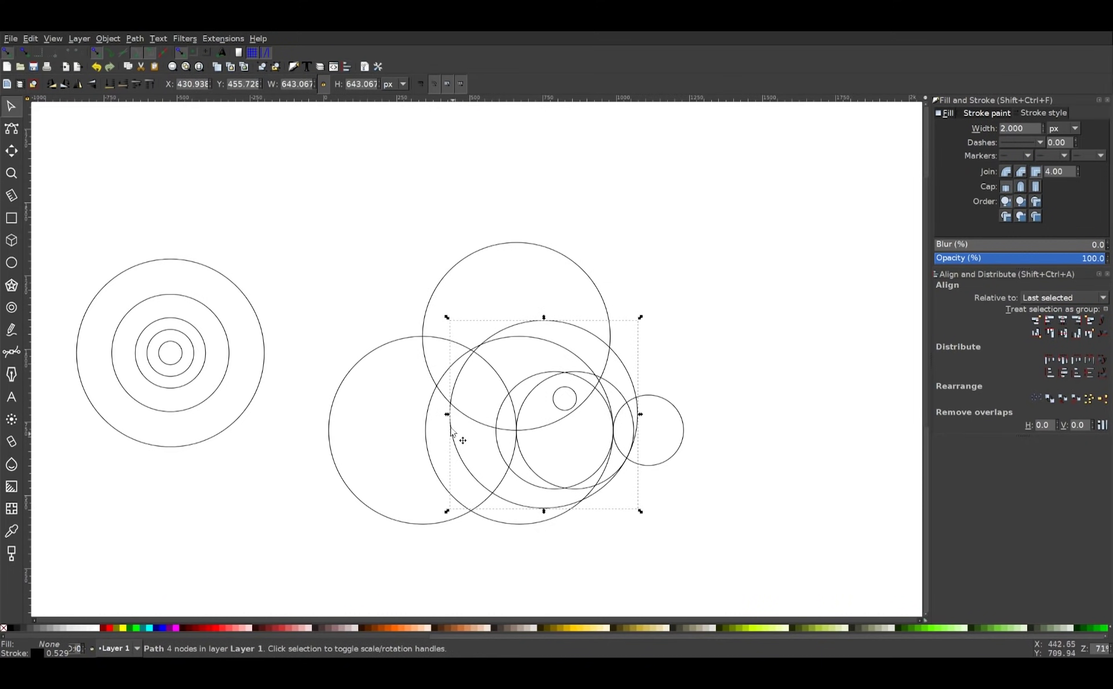
scroll(504, 469, "up", 1, "ctrl")
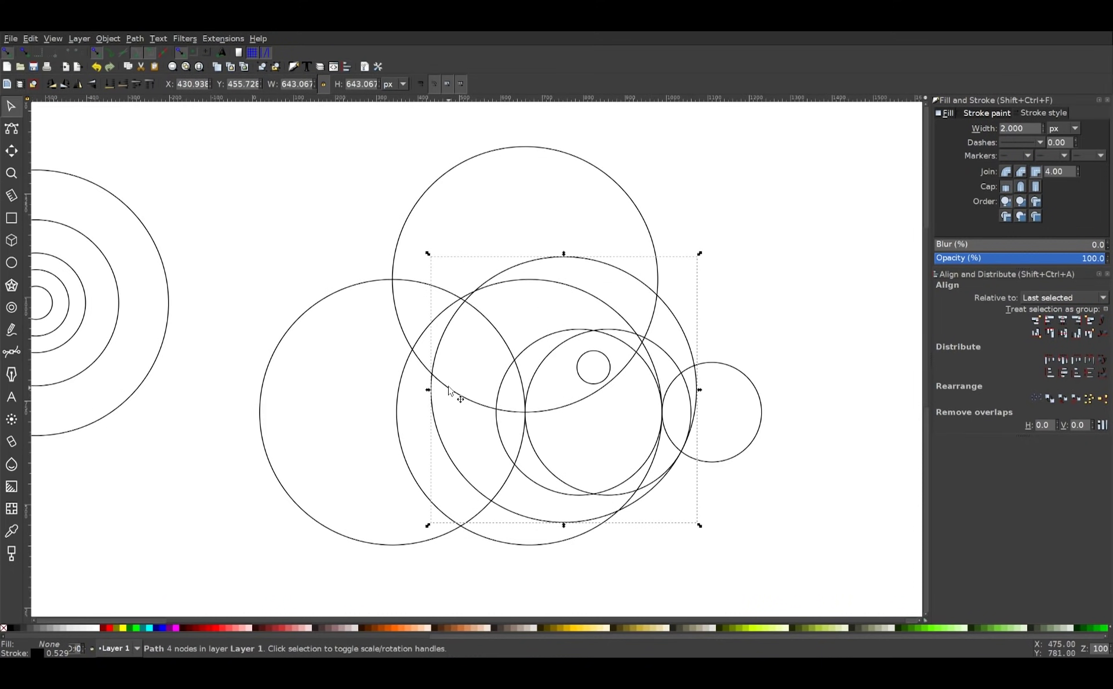
left_click_drag(481, 449, 499, 464)
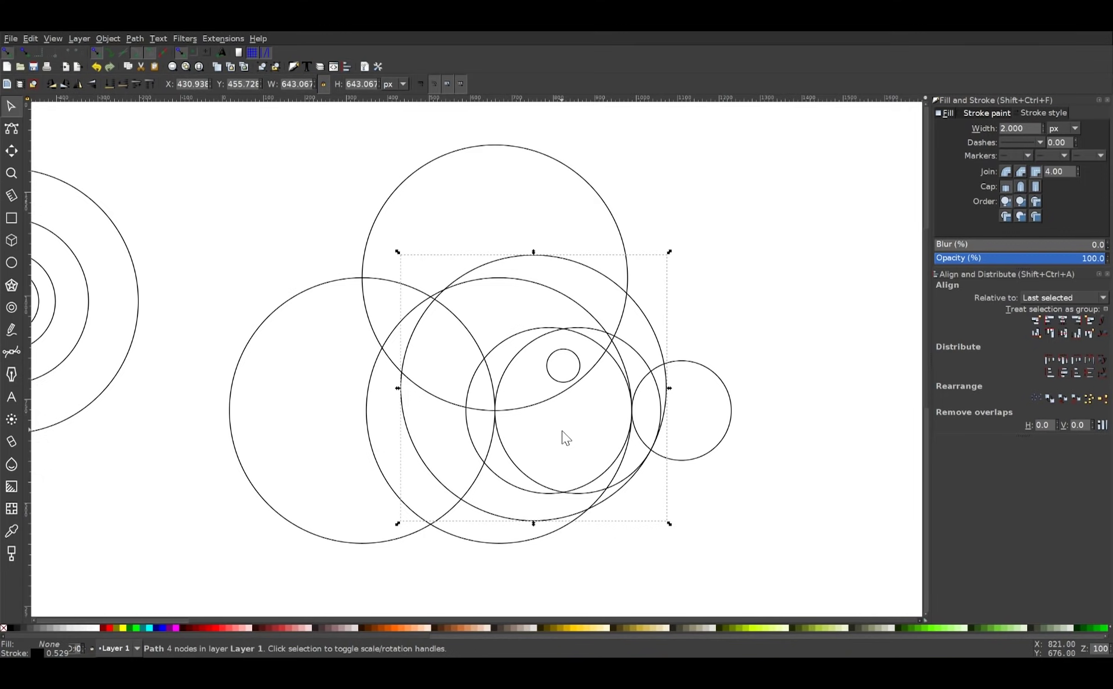
scroll(488, 416, "left", 1)
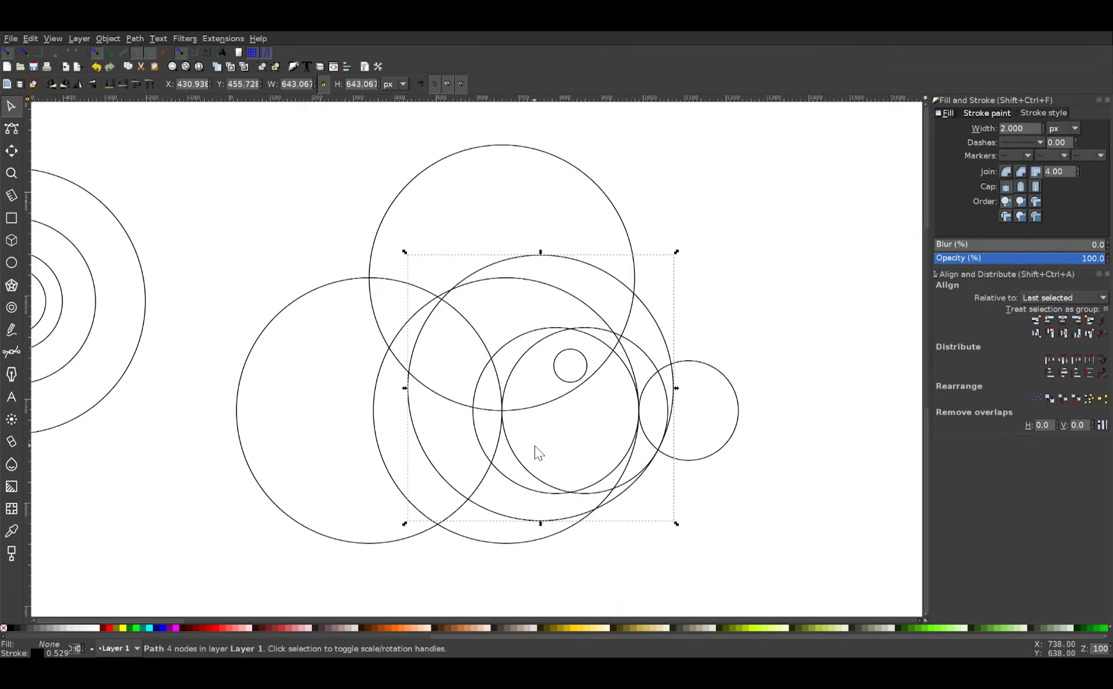
scroll(502, 442, "down", 3)
scroll(502, 442, "up", 2)
left_click_drag(499, 441, 486, 433)
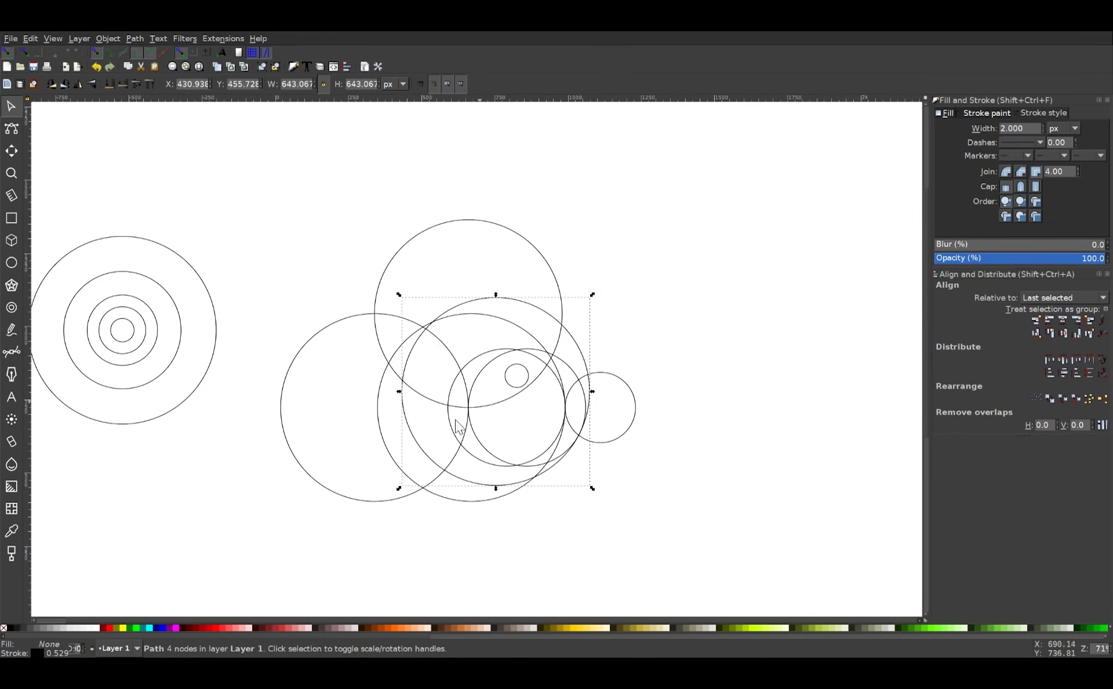
Step: Select all eight arranged circles and move them to an empty area to the lower right of the concentric set
scroll(434, 460, "down", 1)
left_click(635, 513)
left_click_drag(736, 559, 251, 168)
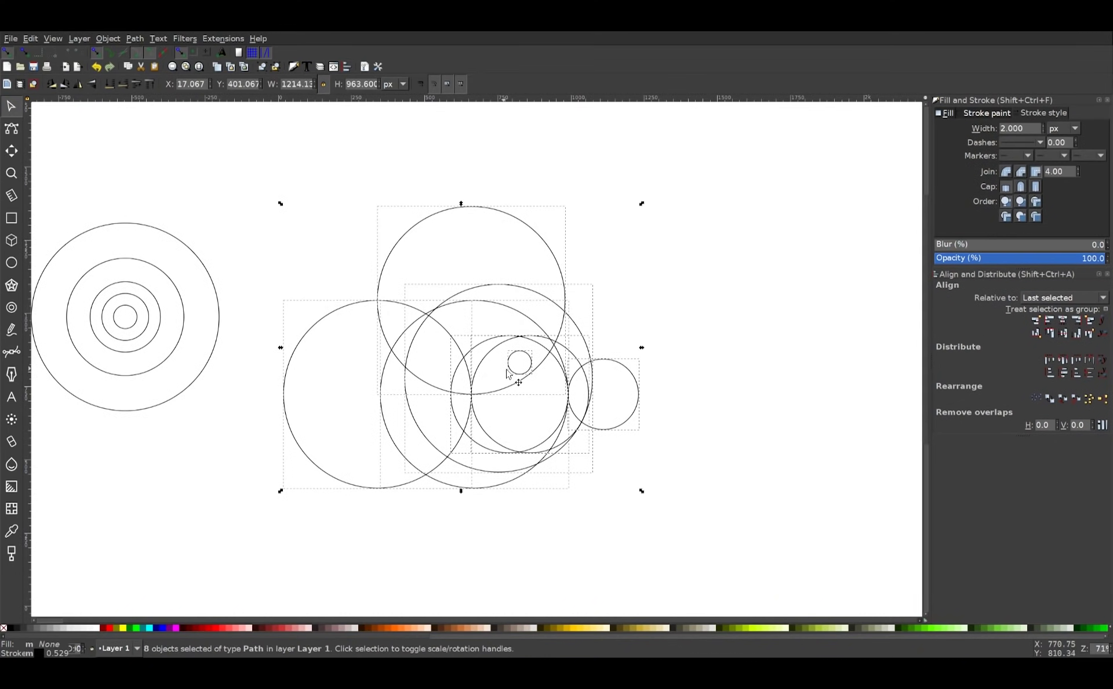
left_click_drag(524, 379, 666, 430)
left_click_drag(479, 484, 189, 292)
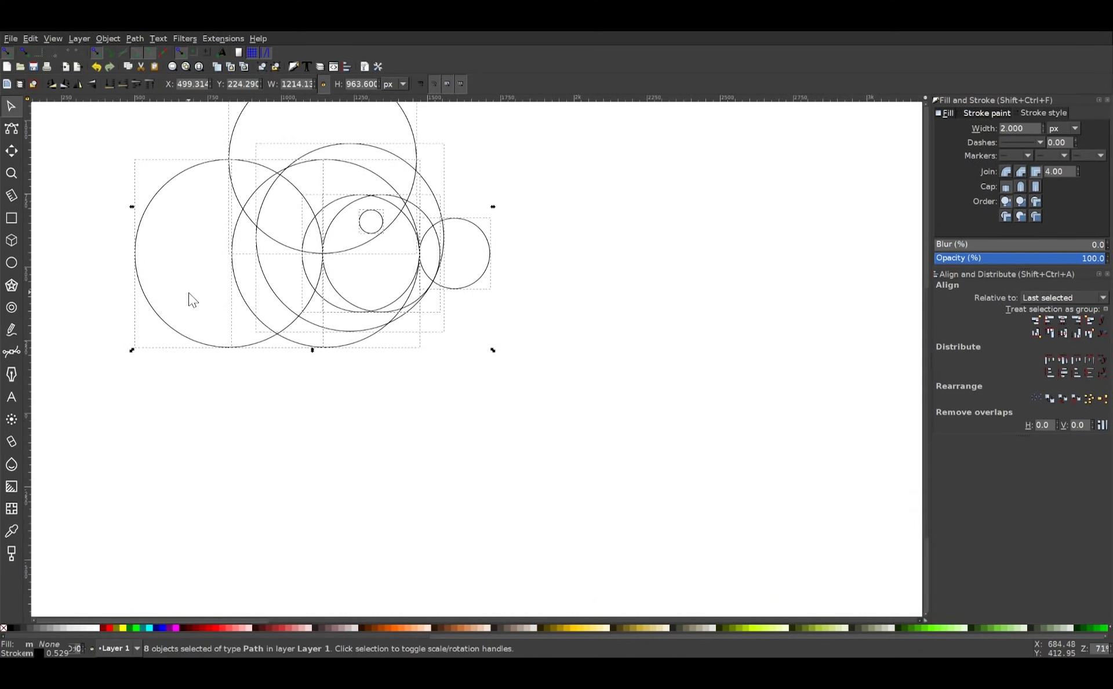
left_click_drag(388, 245, 557, 370)
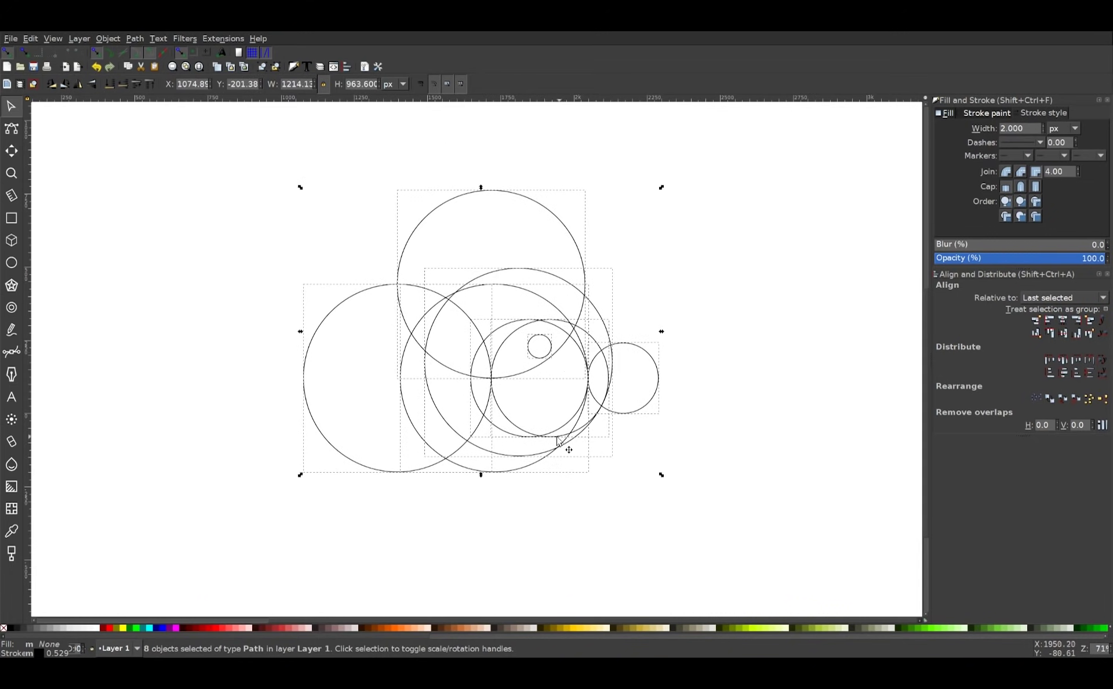
Step: Combine the eight circles into one path and draw a rectangle about 1847 by 1090 px enclosing them
left_click(136, 38)
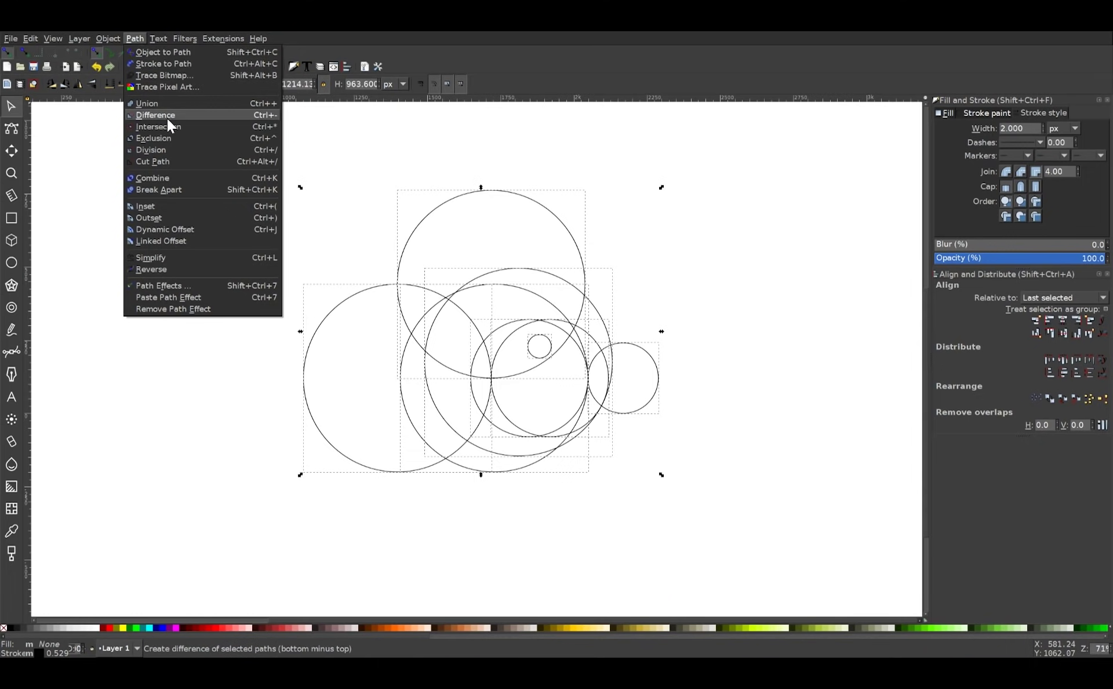
left_click(165, 179)
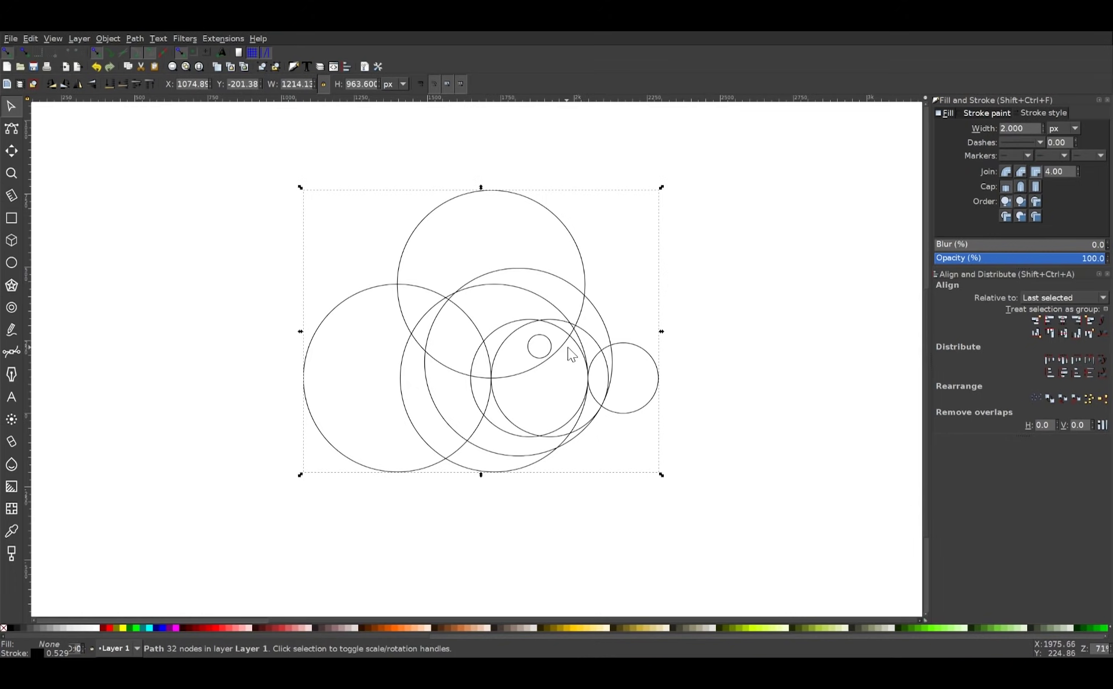
left_click(17, 218)
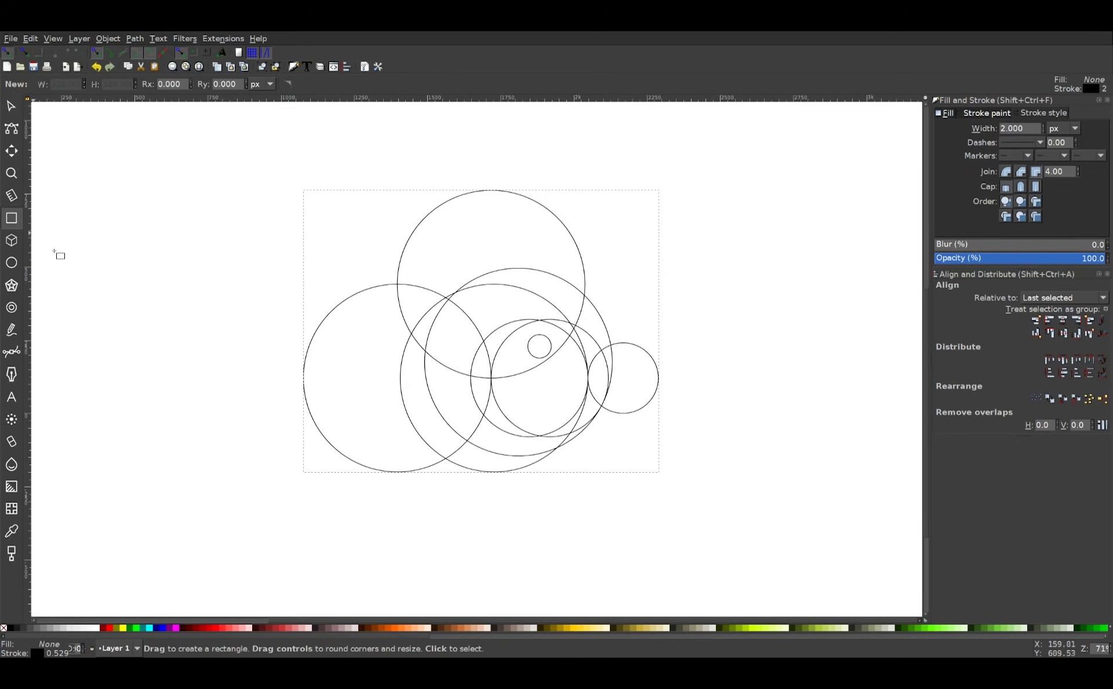
left_click_drag(176, 180, 718, 499)
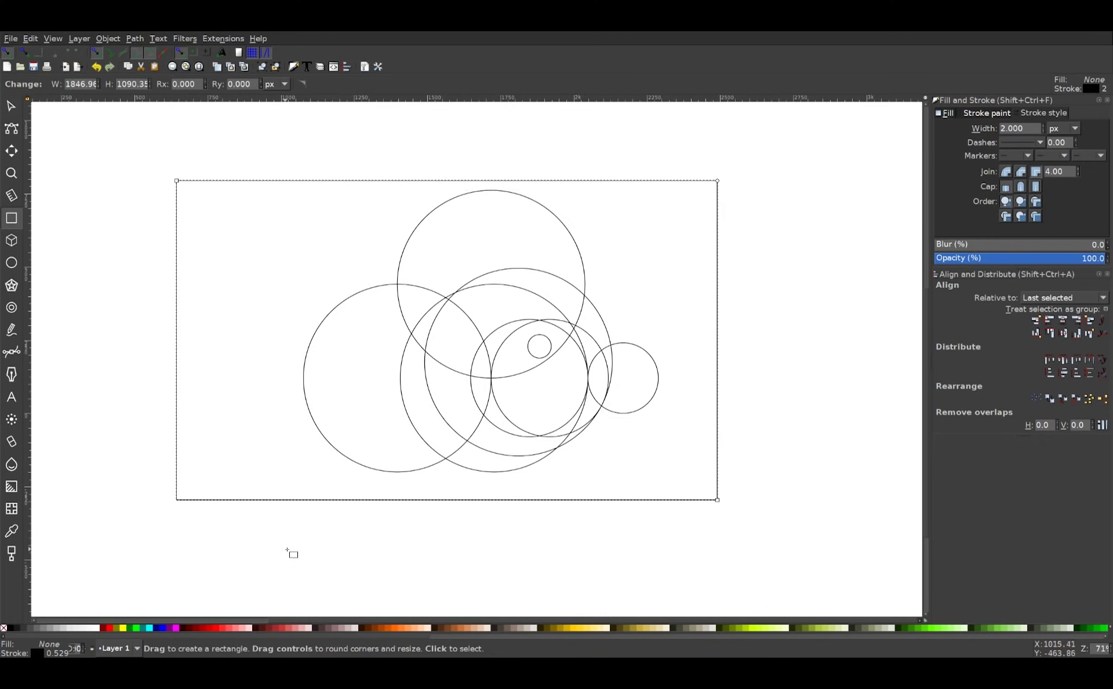
Step: Paste the combined circle path's size onto the enclosing rectangle
left_click(29, 39)
mouse_move(71, 149)
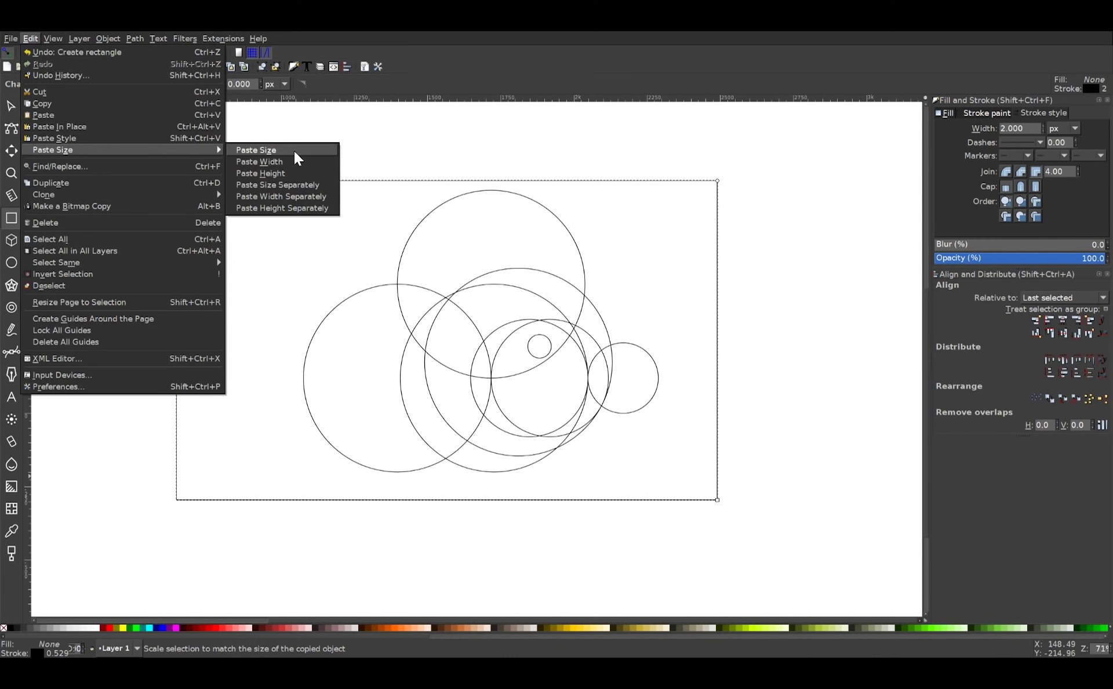
left_click(294, 151)
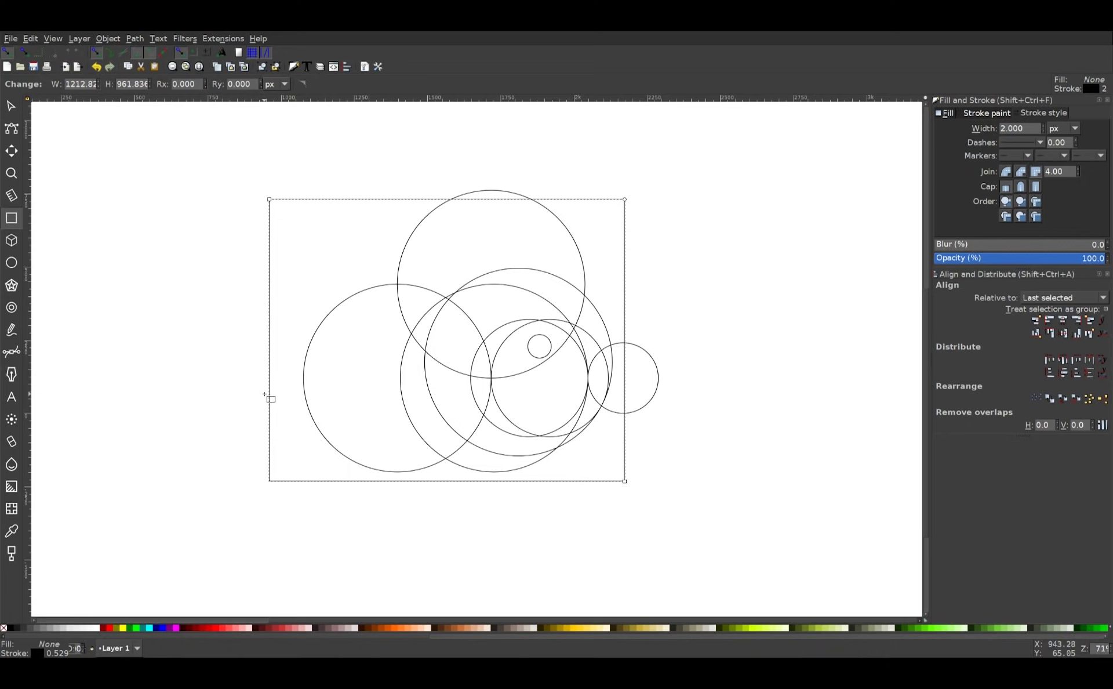
Step: Select the rectangle and the circle path together and centre them on each other on both the vertical and horizontal axes
left_click(8, 105)
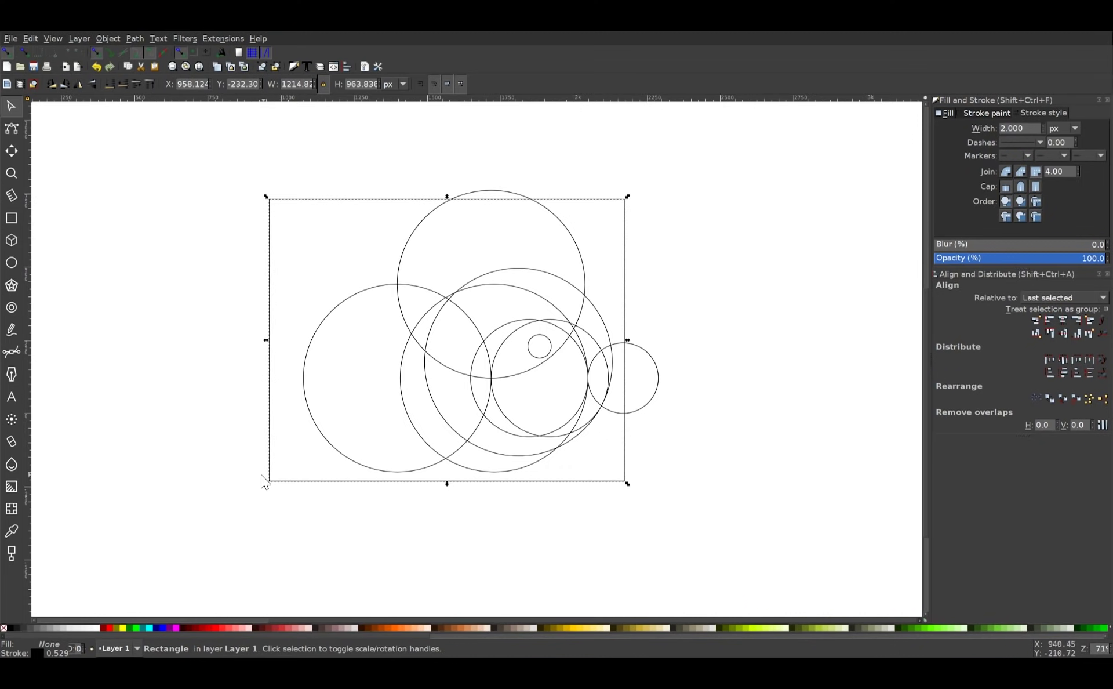
left_click(107, 85)
left_click_drag(815, 547, 200, 135)
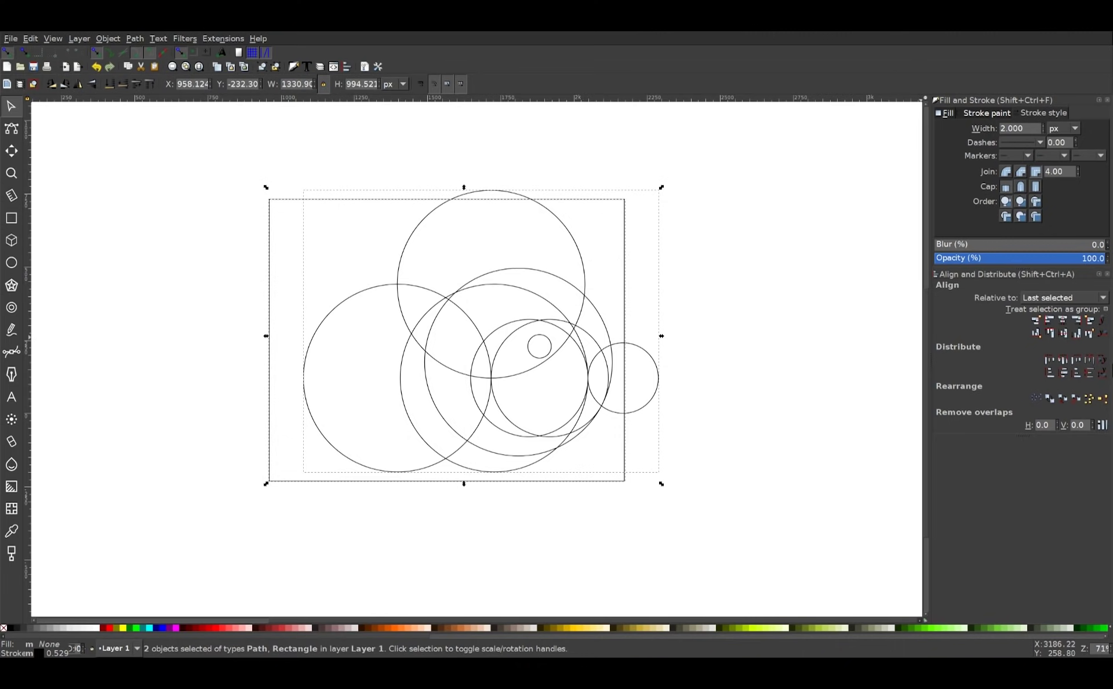
left_click(1062, 320)
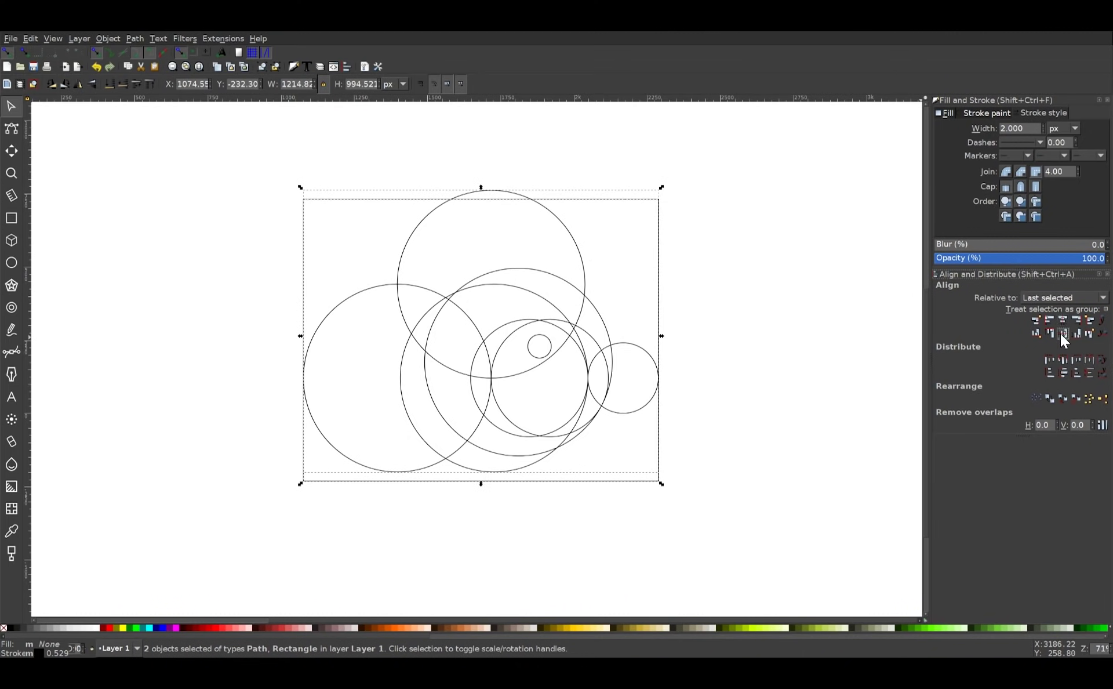
left_click(1063, 333)
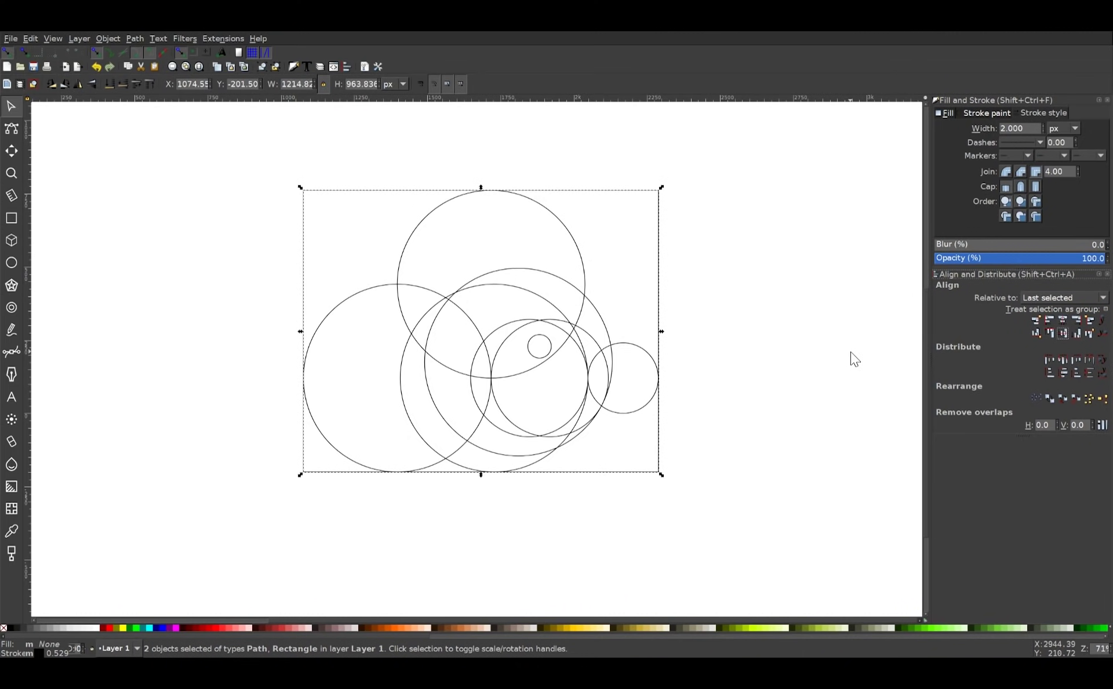
Step: Fill the rectangle and circle path with red and divide the rectangle along the circle outlines with Division
left_click(137, 37)
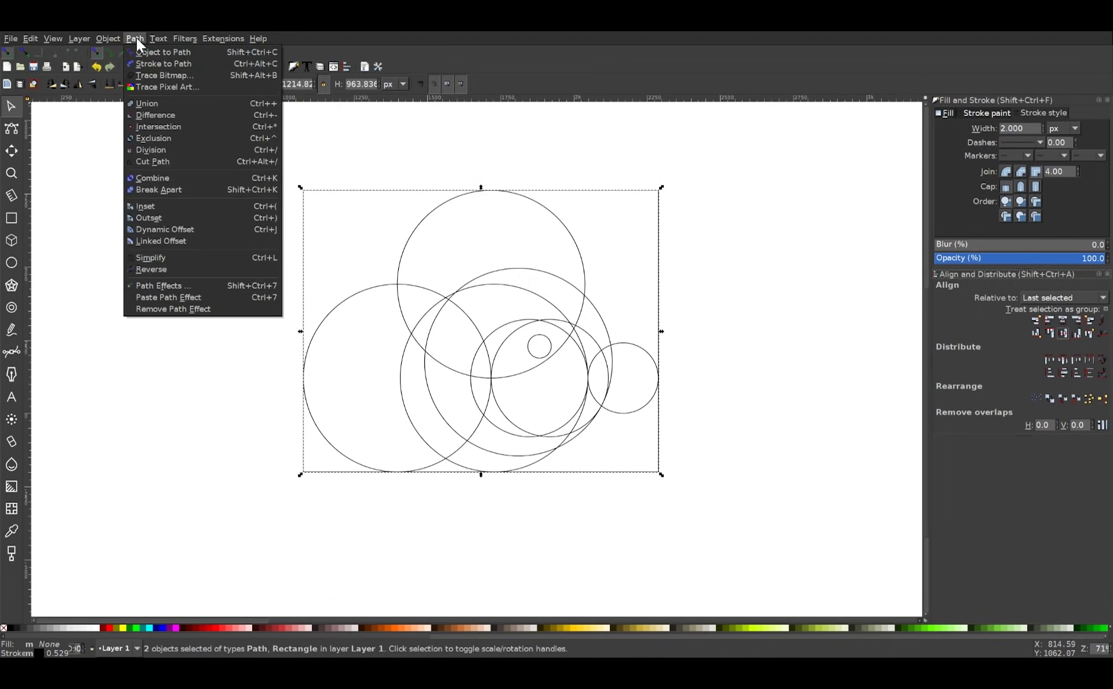
left_click(135, 39)
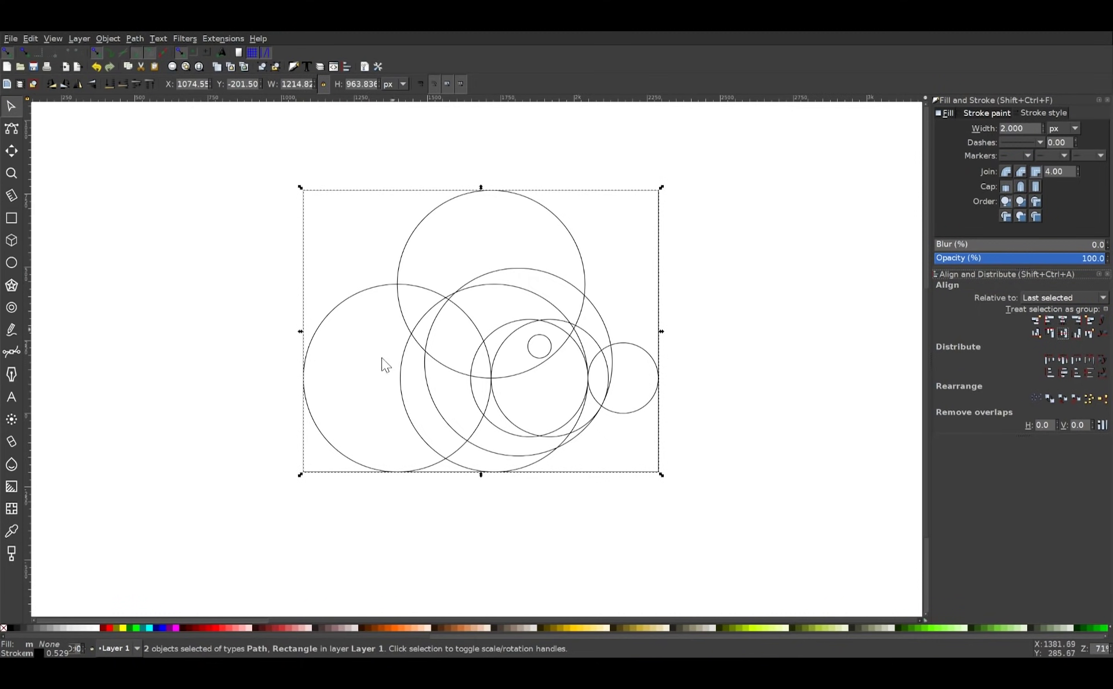
left_click(110, 627)
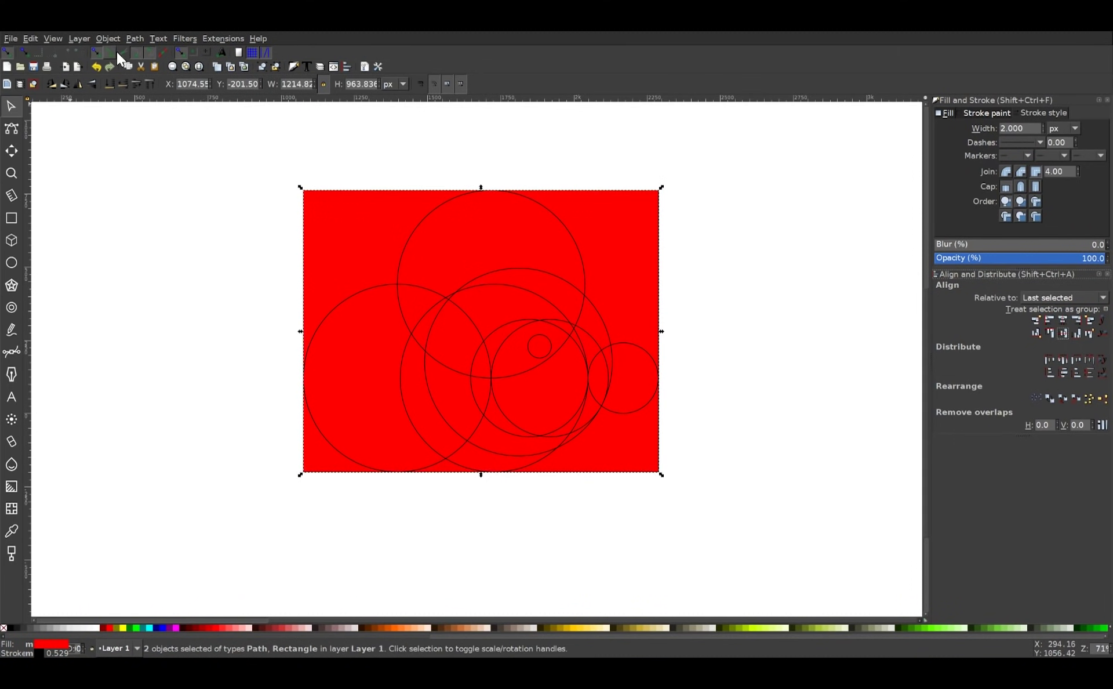
left_click(135, 39)
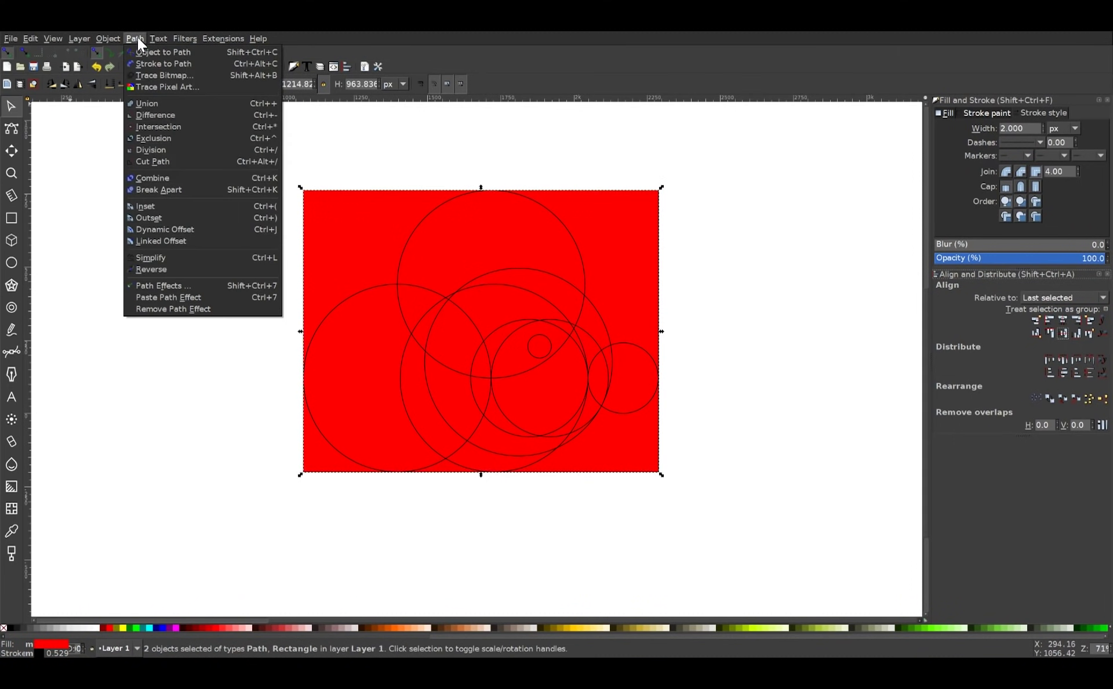
left_click(153, 150)
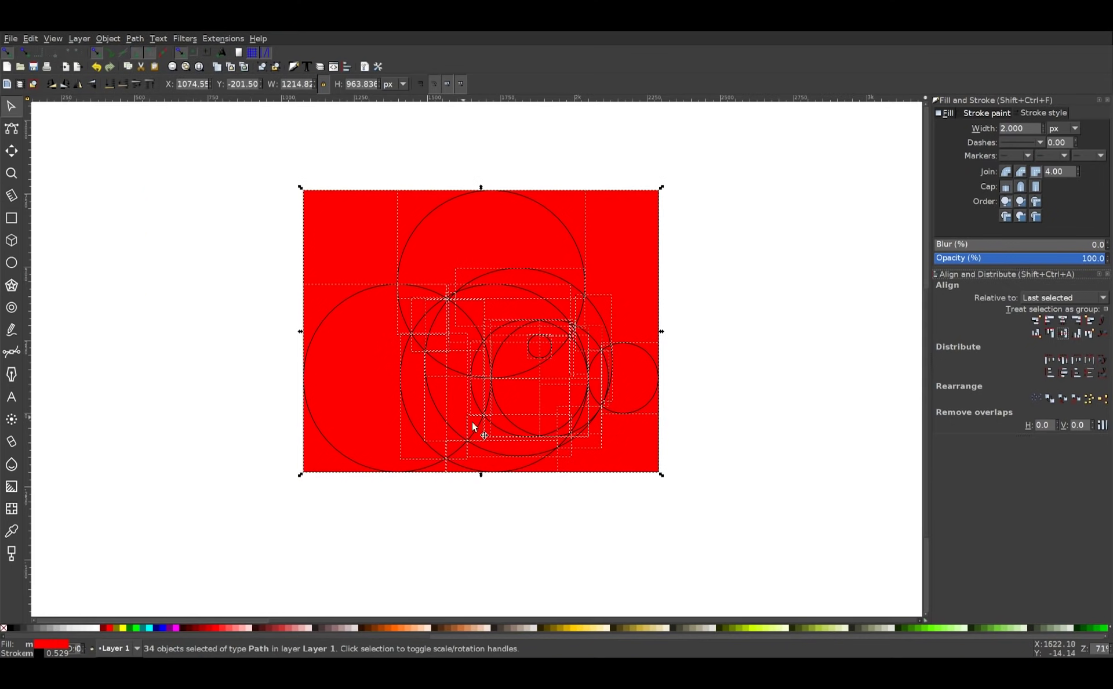
left_click(877, 313)
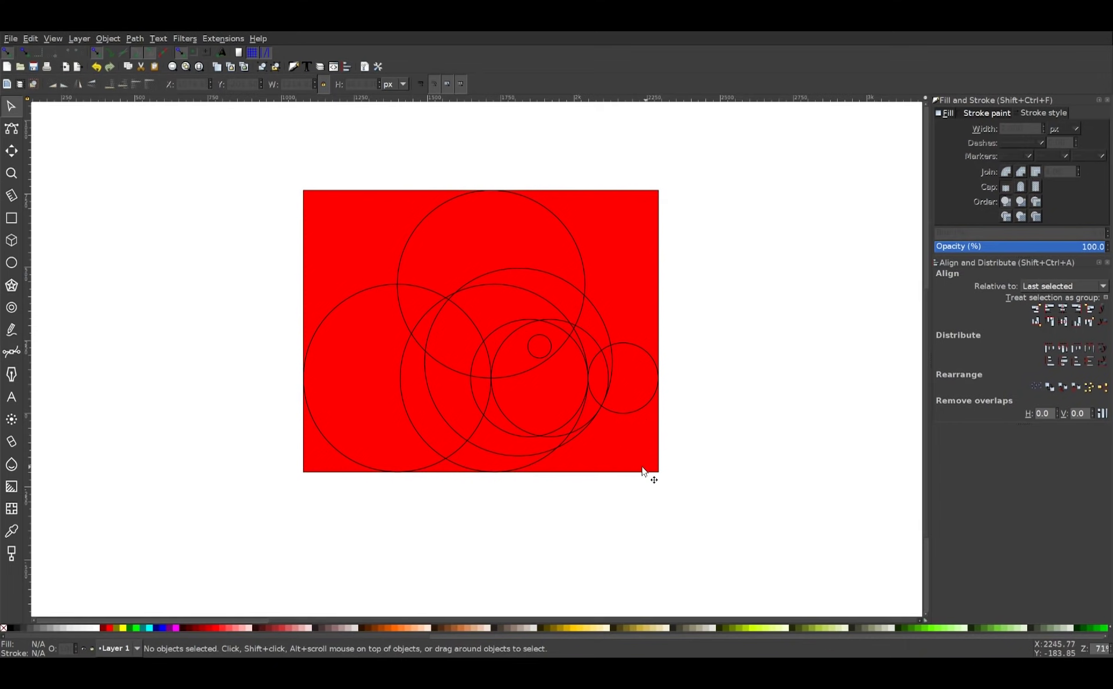
left_click_drag(642, 472, 701, 504)
left_click_drag(620, 374, 687, 441)
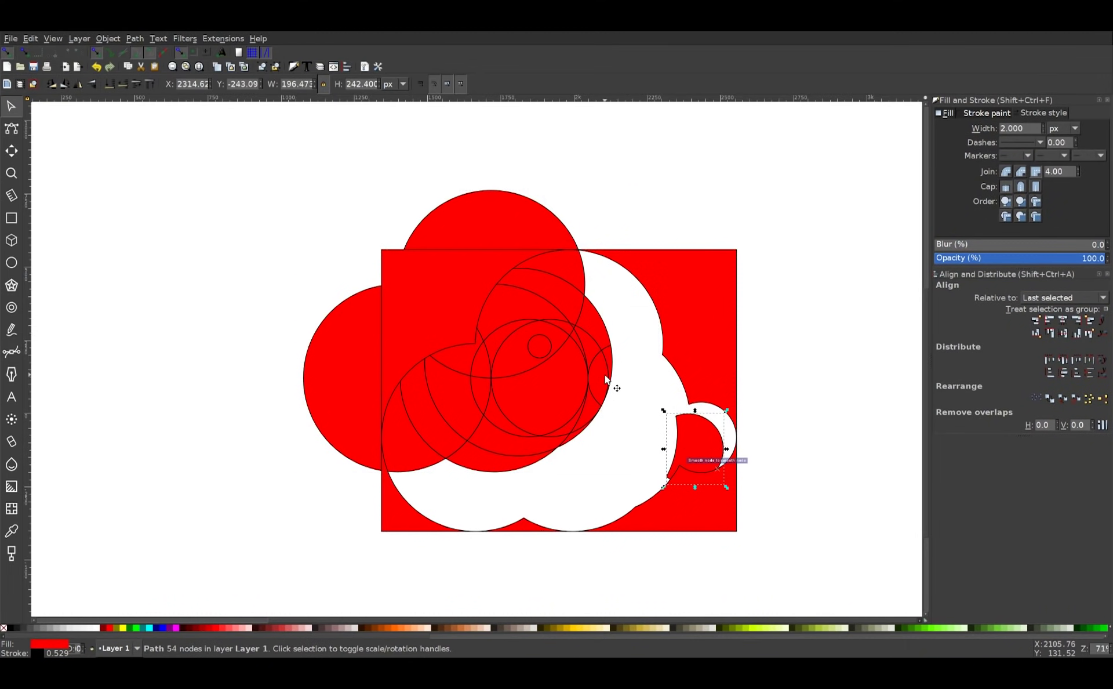
mouse_move(605, 377)
left_mouse_down()
mouse_move(649, 385)
mouse_move(591, 398)
mouse_move(600, 437)
mouse_move(608, 378)
left_mouse_up()
key("ctrl+z")
key("ctrl+z")
key("ctrl+z")
left_click(767, 442)
Step: Delete the red background piece of the rectangle that lies outside the circles
scroll(600, 435, "up", 1)
scroll(608, 378, "up", 1)
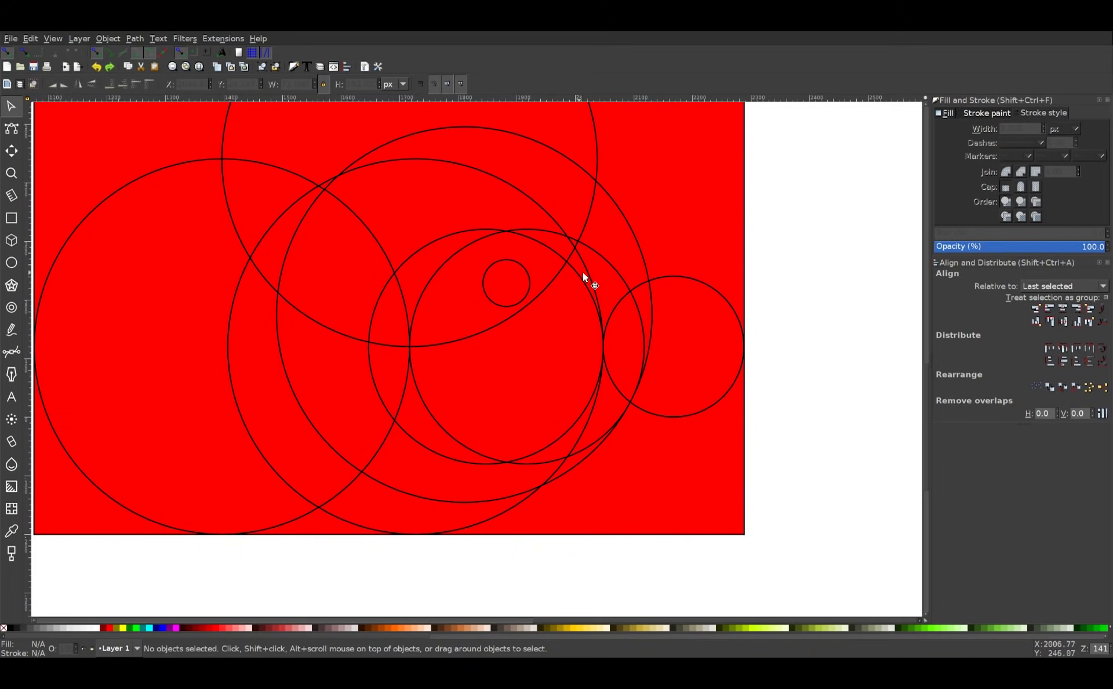
scroll(560, 341, "down", 1)
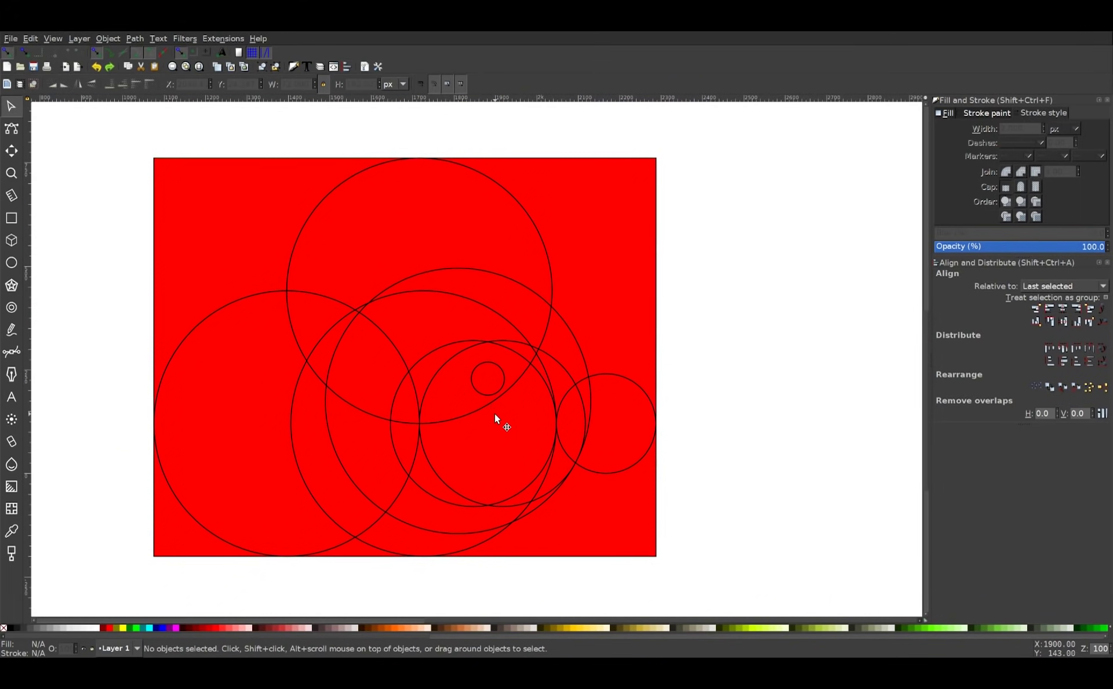
scroll(495, 412, "down", 1)
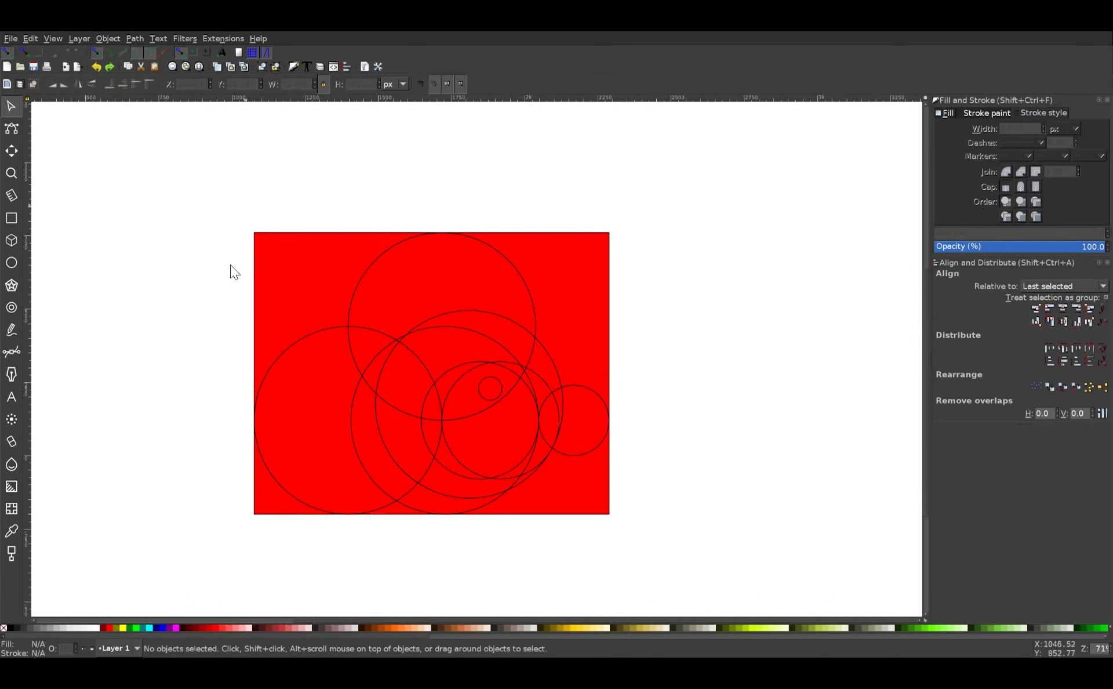
left_click_drag(555, 264, 837, 180)
key("Delete")
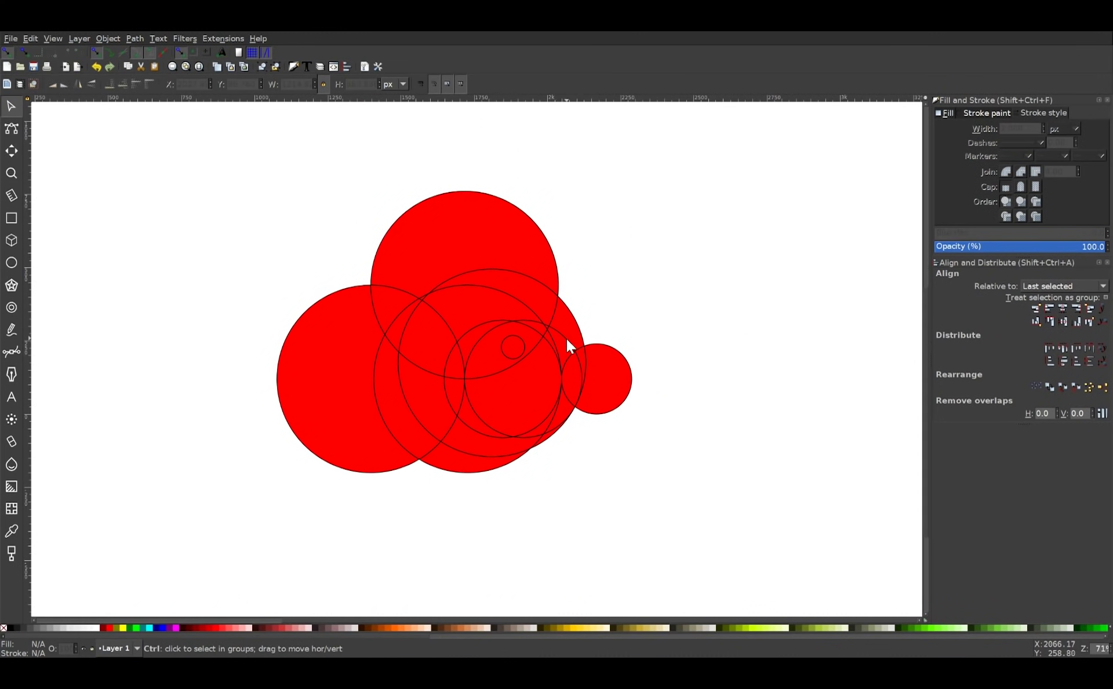
Step: Fill the smallest circle inside the two medium circles with white as the eye
scroll(580, 359, "up", 2)
scroll(621, 350, "down", 1)
scroll(576, 304, "up", 2)
left_click_drag(576, 304, 595, 316)
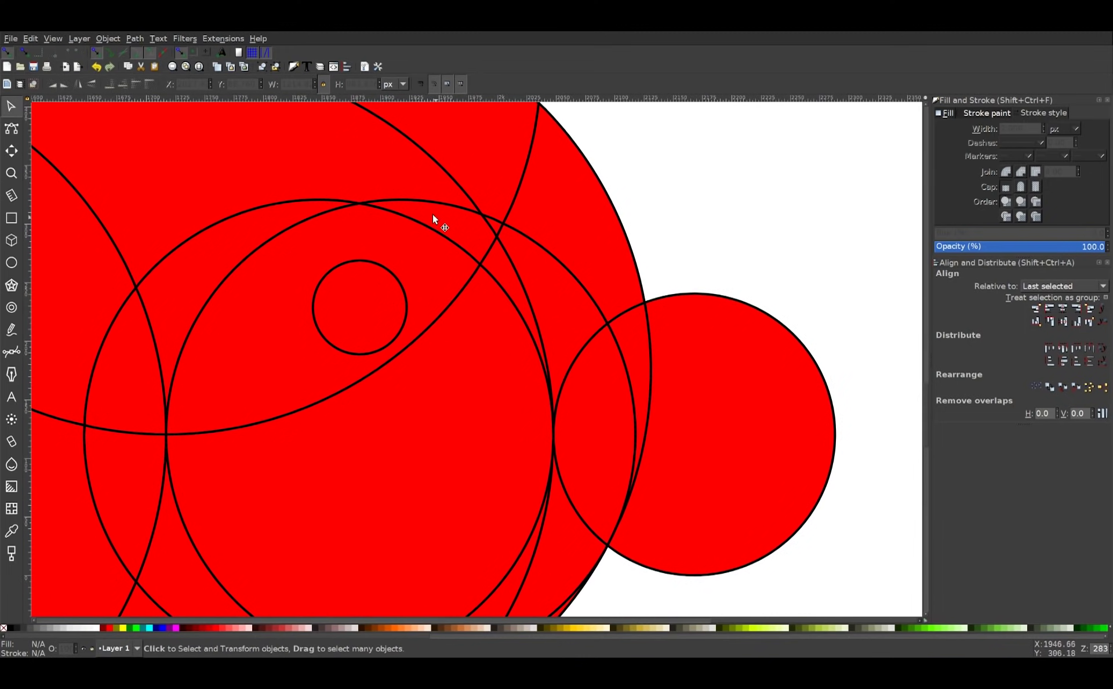
left_click(350, 300)
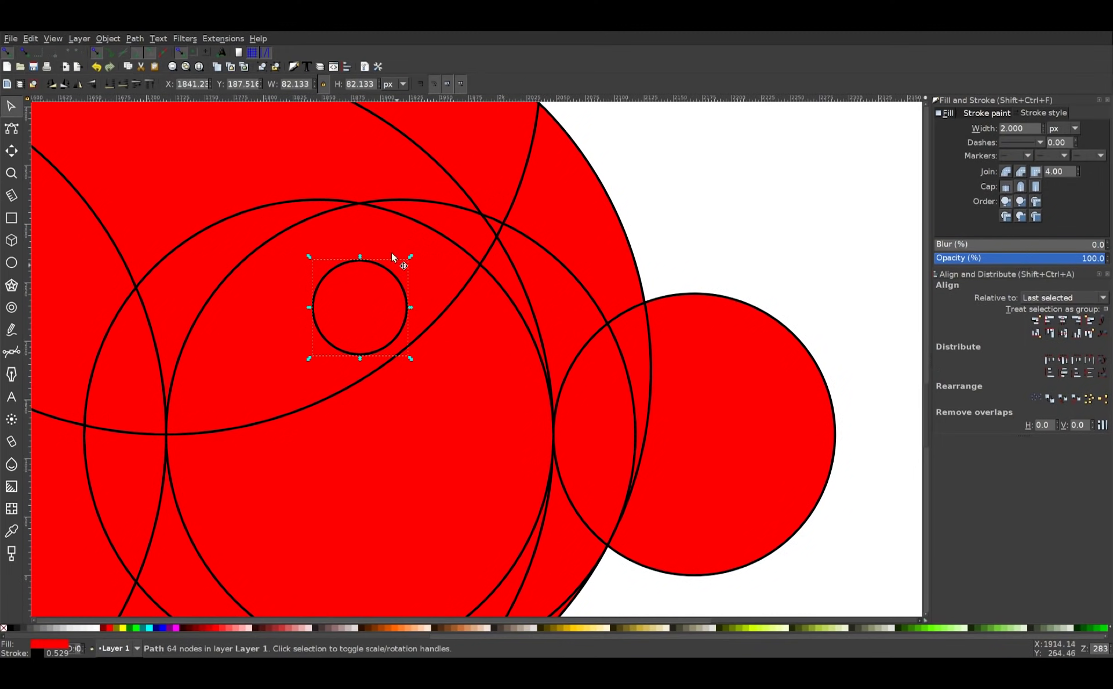
left_click(99, 628)
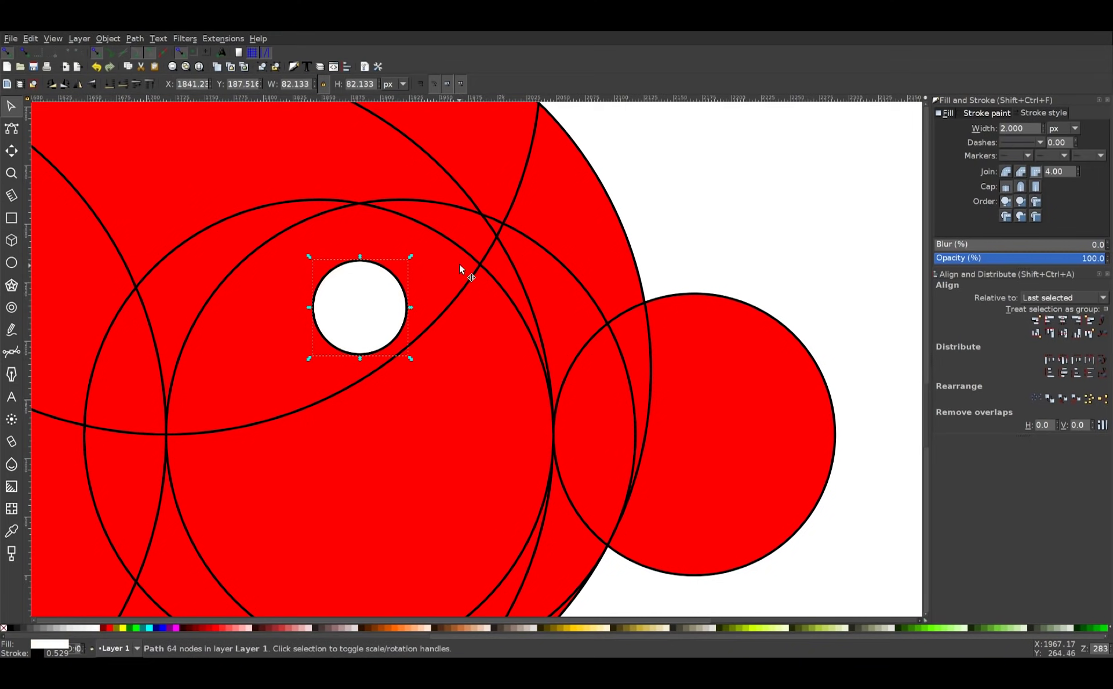
Step: Fill the two thin crescent pieces to the upper right of the white circle with blue
left_click(462, 232)
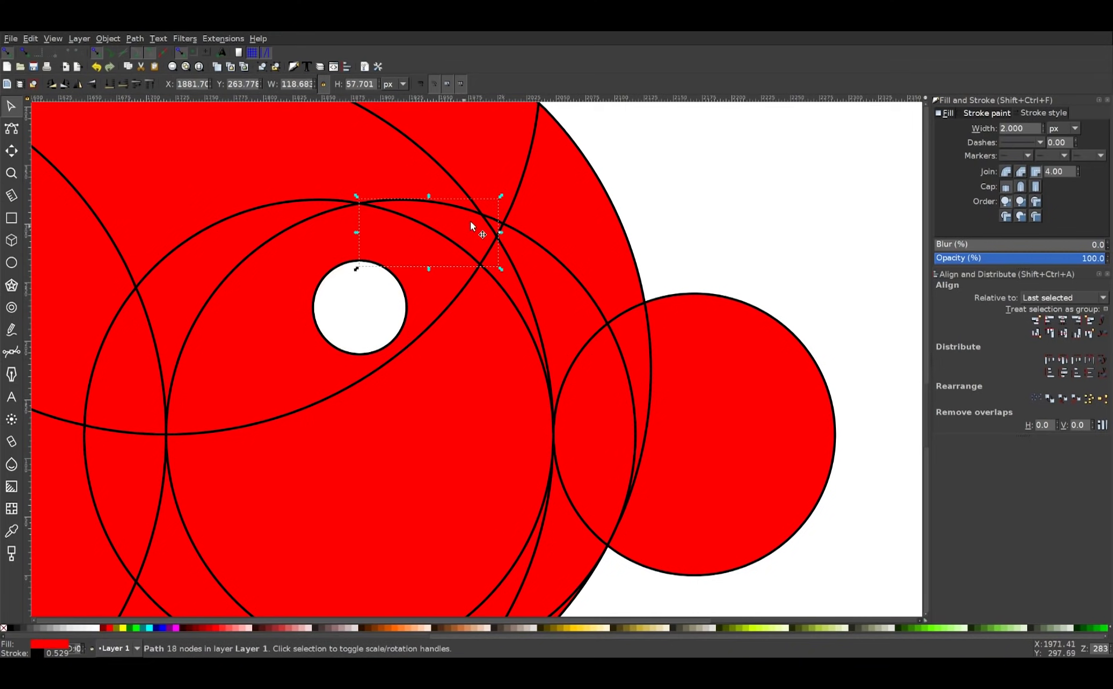
left_click(163, 628)
left_click(495, 260)
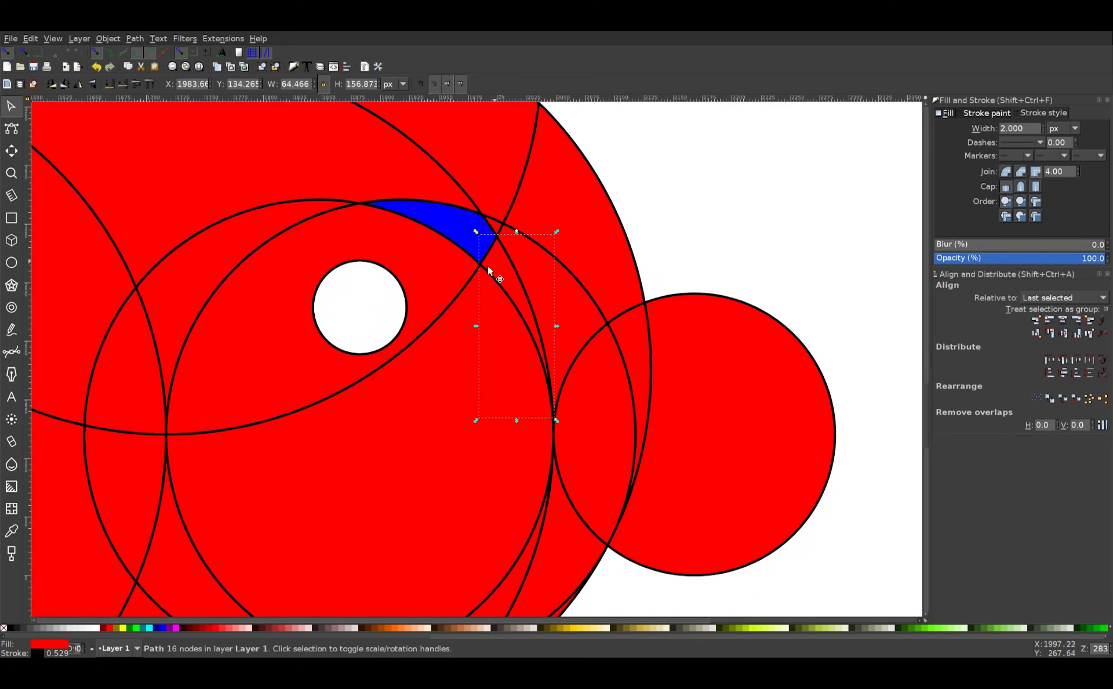
left_click(163, 628)
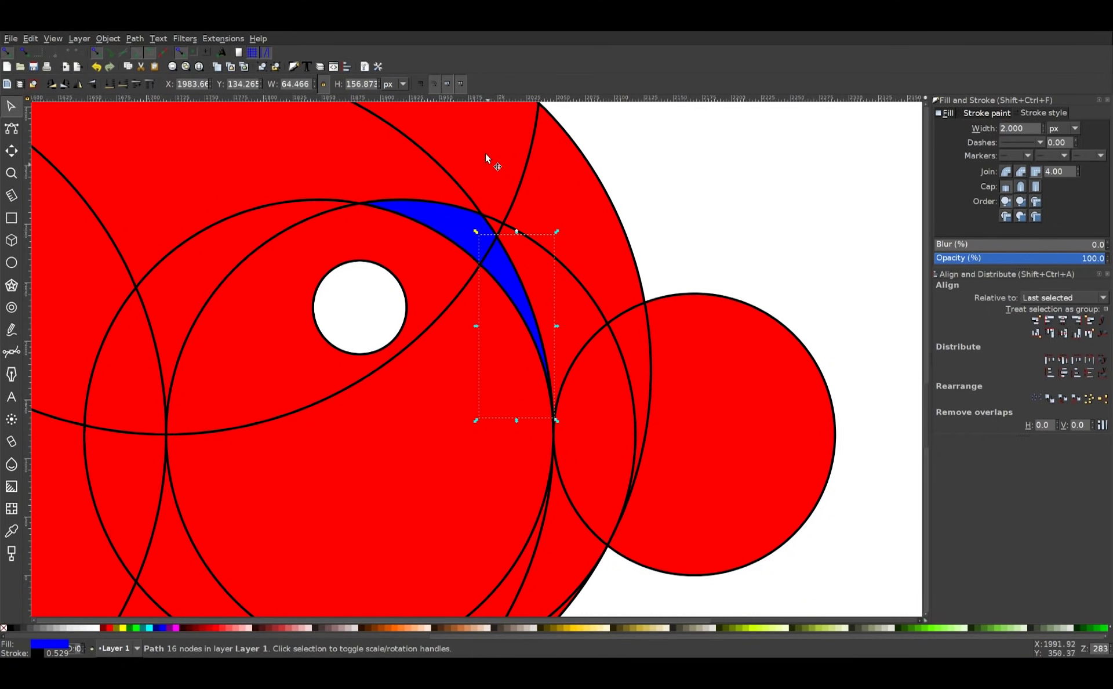
Step: Fill the piece between the blue crescent and the small right circle, plus the tiny triangle at its upper end, with blue
scroll(407, 186, "up", 3)
scroll(407, 186, "left", 3)
left_click(611, 360)
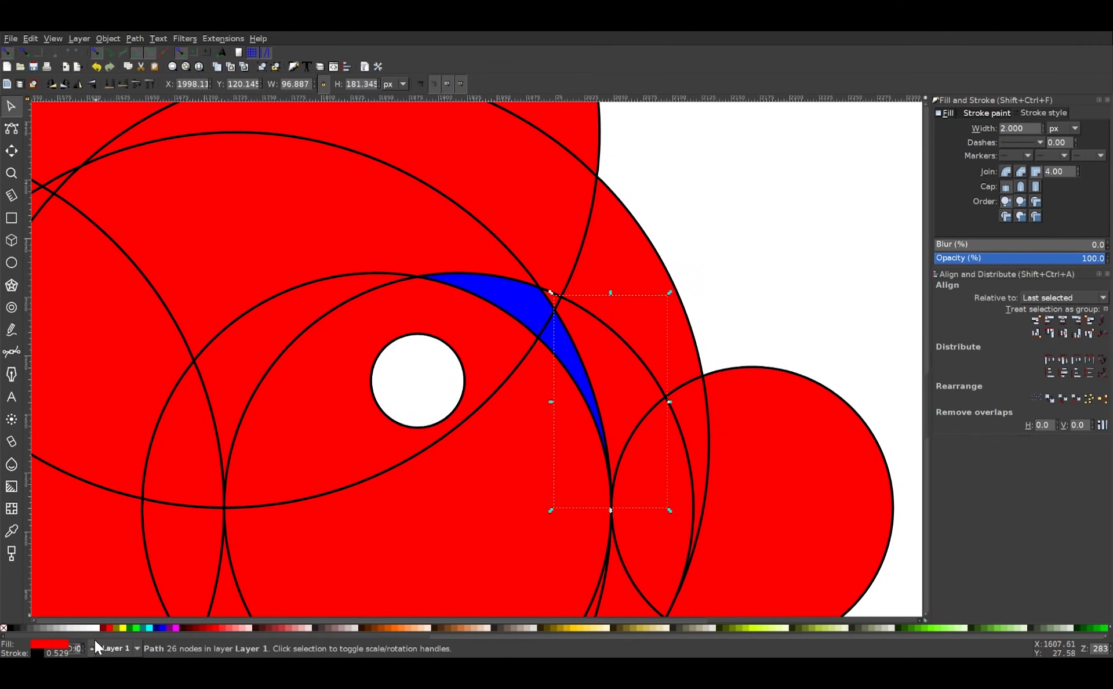
left_click(162, 627)
scroll(584, 398, "down", 1)
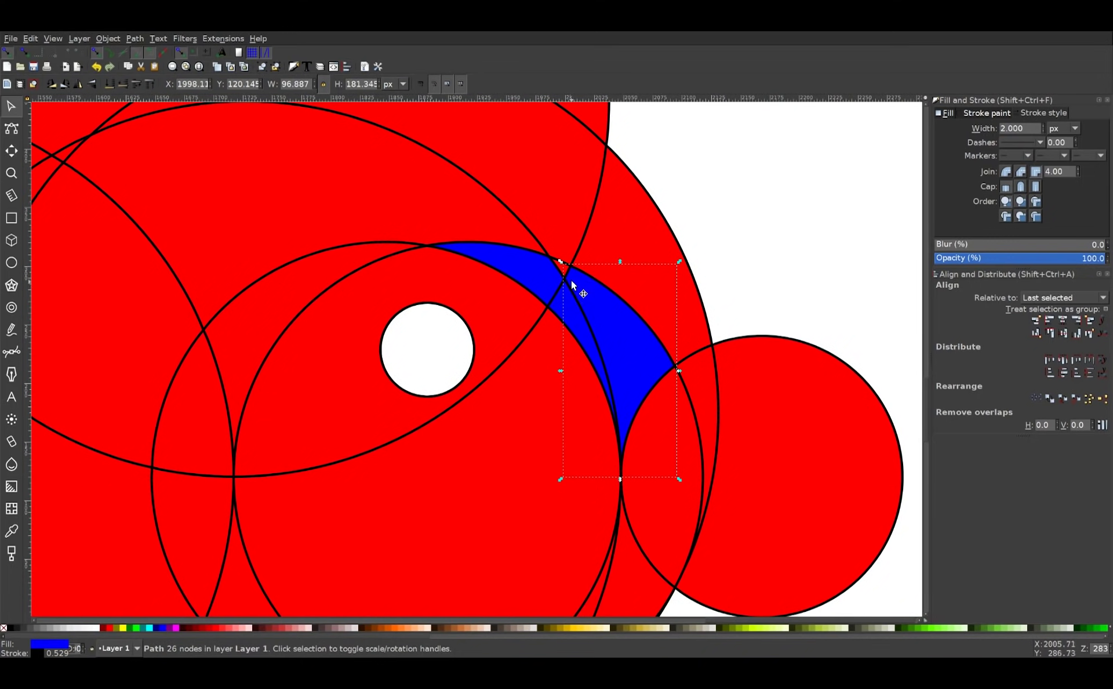
left_click(561, 273)
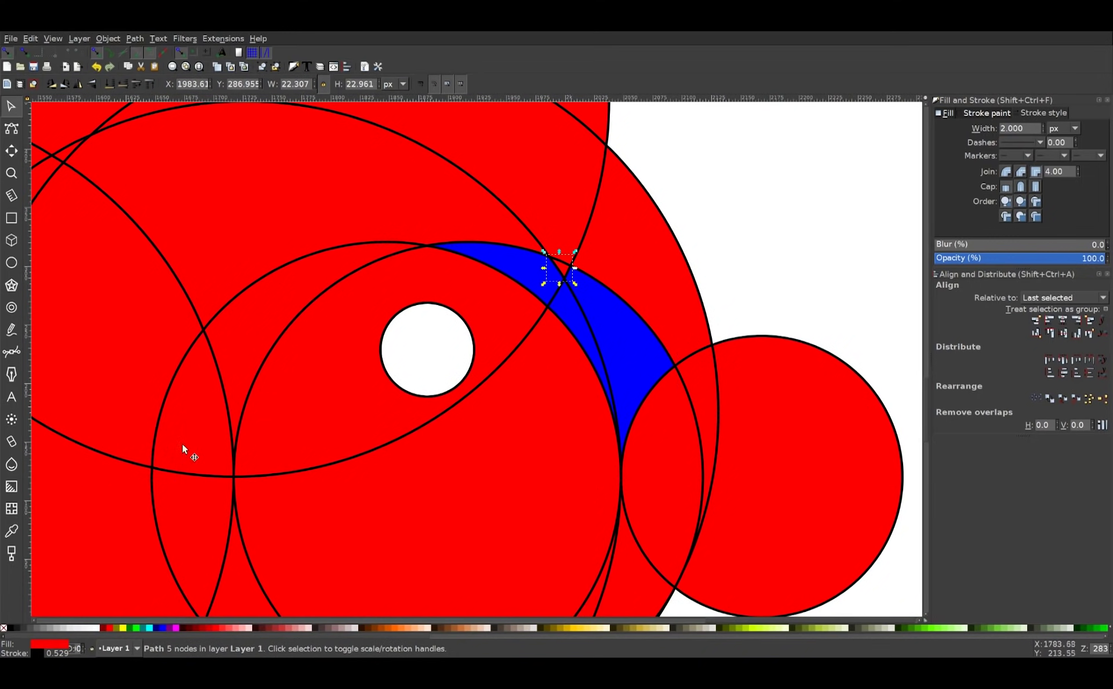
left_click(164, 627)
Step: Select the six pieces from around the white circle down to the lower edge of the middle large circle and fill them blue
left_click_drag(236, 361, 341, 200)
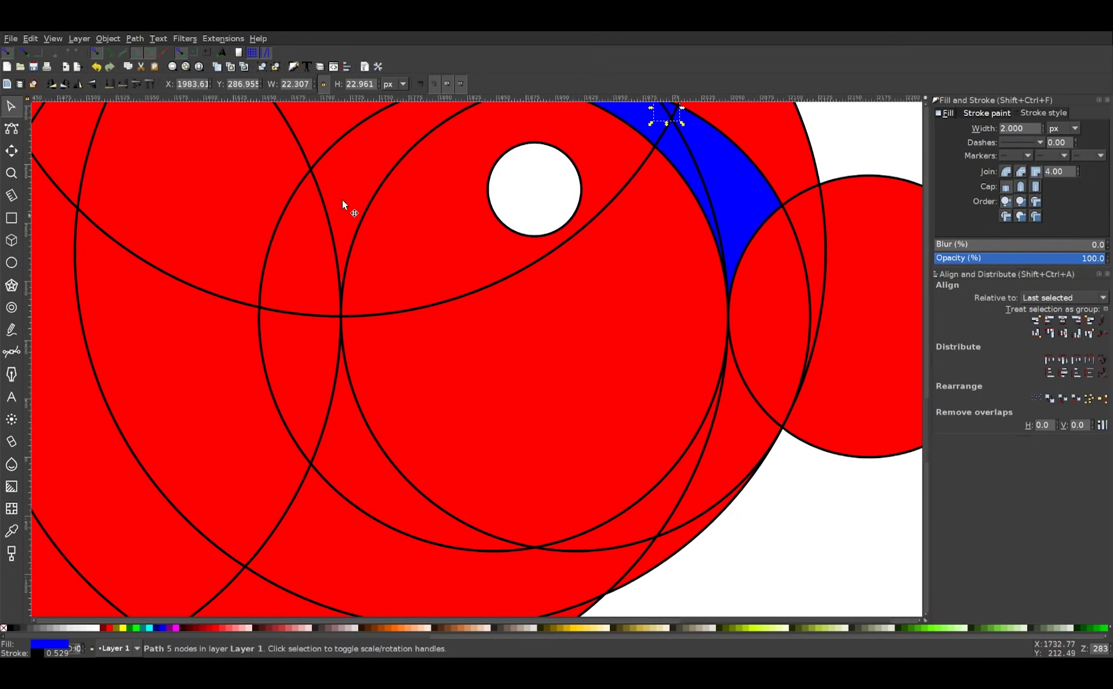
left_click(473, 228)
scroll(526, 405, "up", 4)
scroll(526, 406, "right", 1)
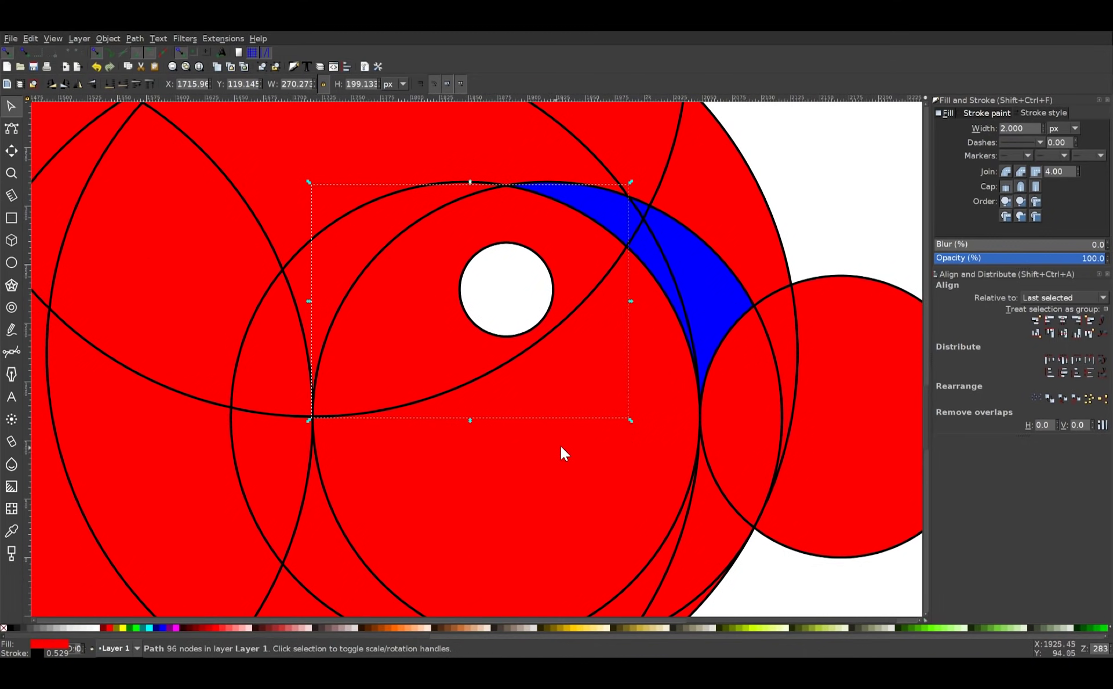
left_click(588, 485, "shift")
scroll(589, 485, "down", 5)
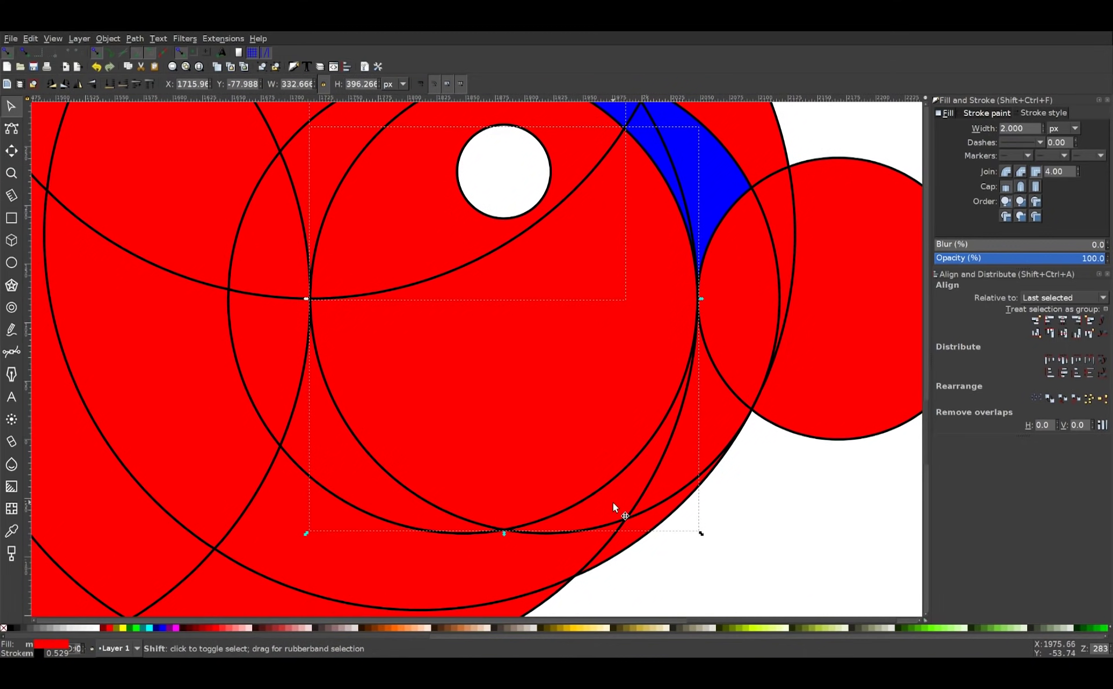
left_click(340, 468, "shift")
left_click(321, 553, "shift")
left_click_drag(321, 553, 364, 435)
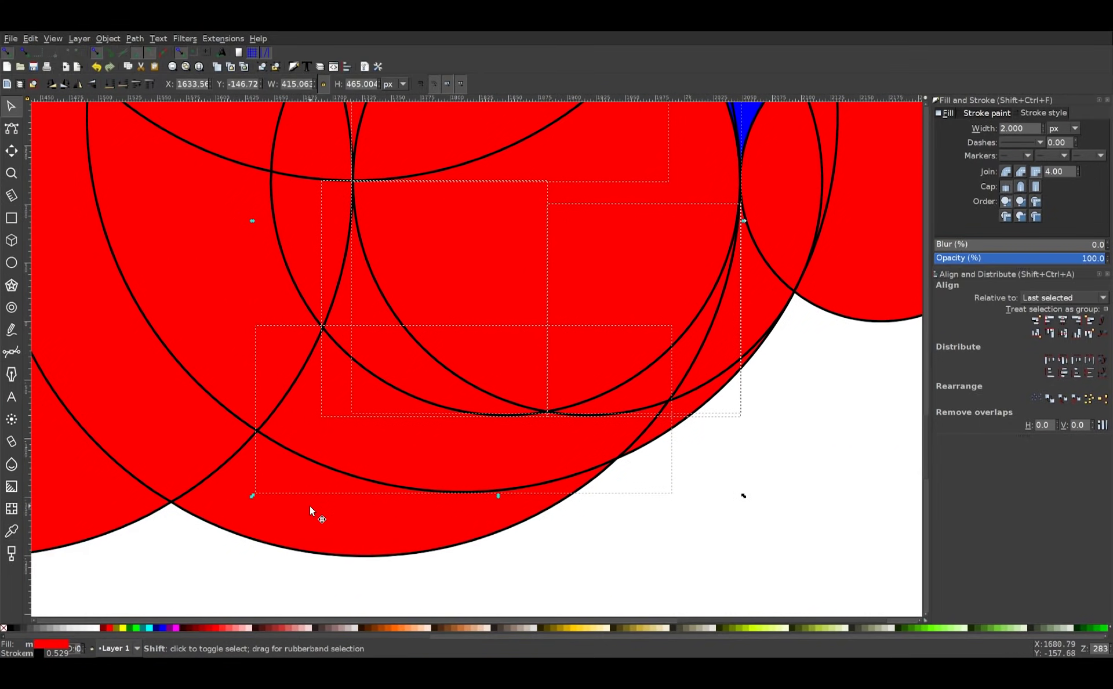
left_click(309, 505, "shift")
left_click(165, 627)
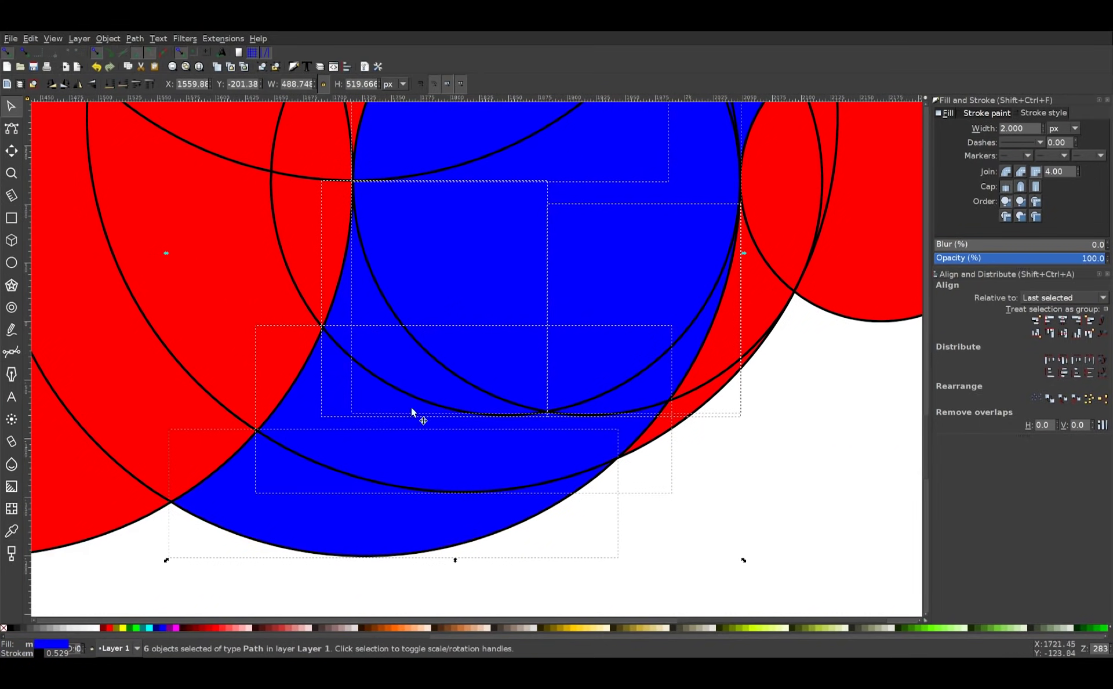
Step: Fill the two pieces directly left of the blue body, below the upper large circle's arc, with blue
scroll(420, 448, "up", 6)
scroll(421, 449, "right", 2)
scroll(421, 449, "down", 1, "ctrl")
scroll(422, 460, "down", 4)
scroll(422, 460, "left", 2)
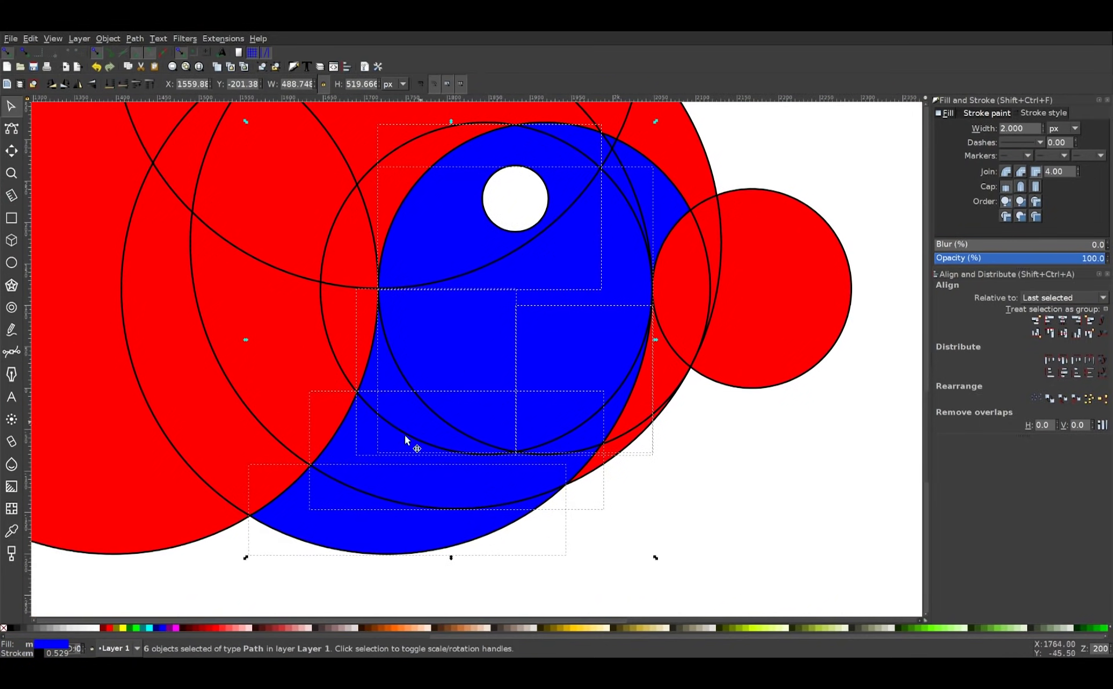
scroll(550, 178, "left", 3)
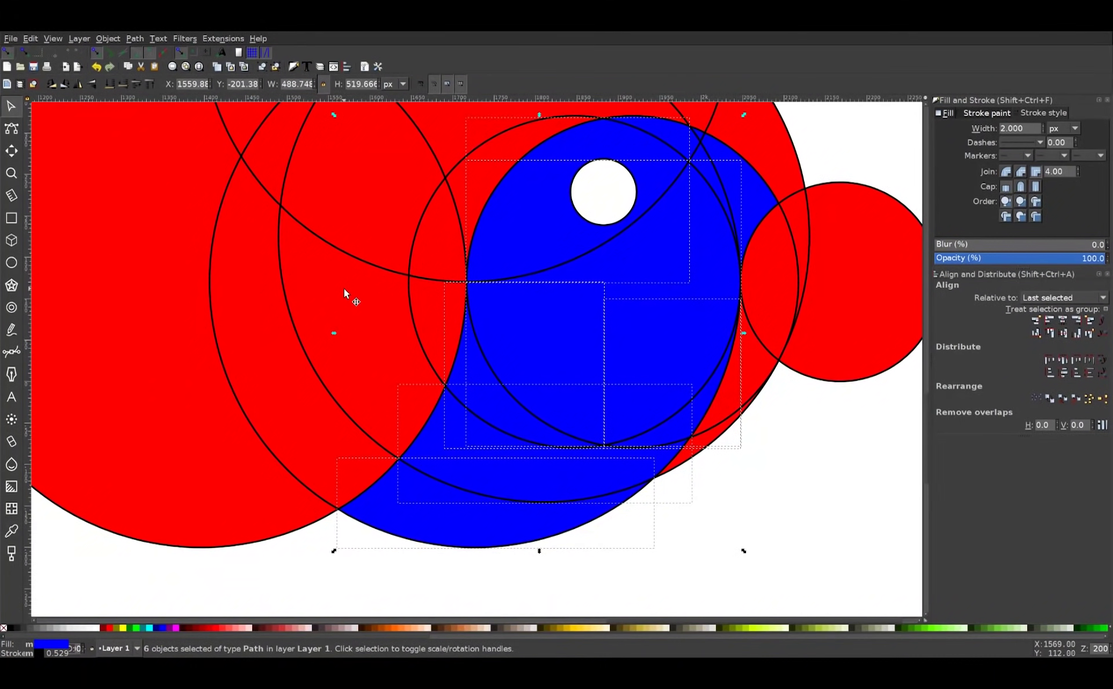
left_click(343, 288)
left_click(432, 285, "shift")
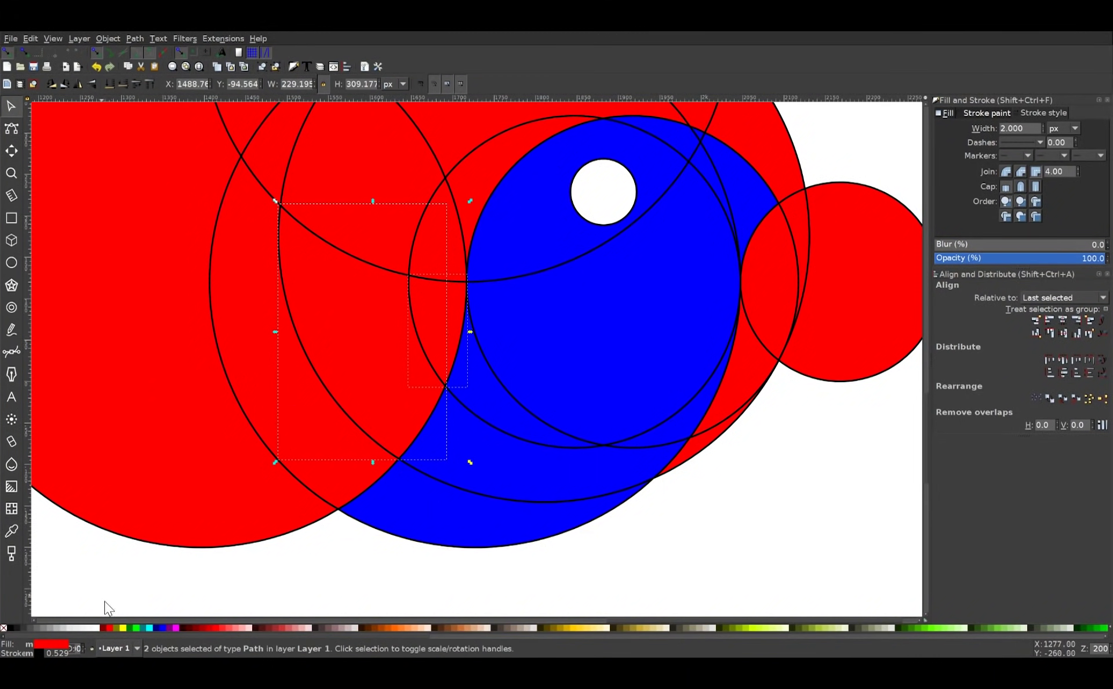
left_click(162, 627)
scroll(373, 450, "up", 3)
scroll(373, 450, "right", 3)
scroll(664, 459, "down", 2)
scroll(664, 460, "right", 1)
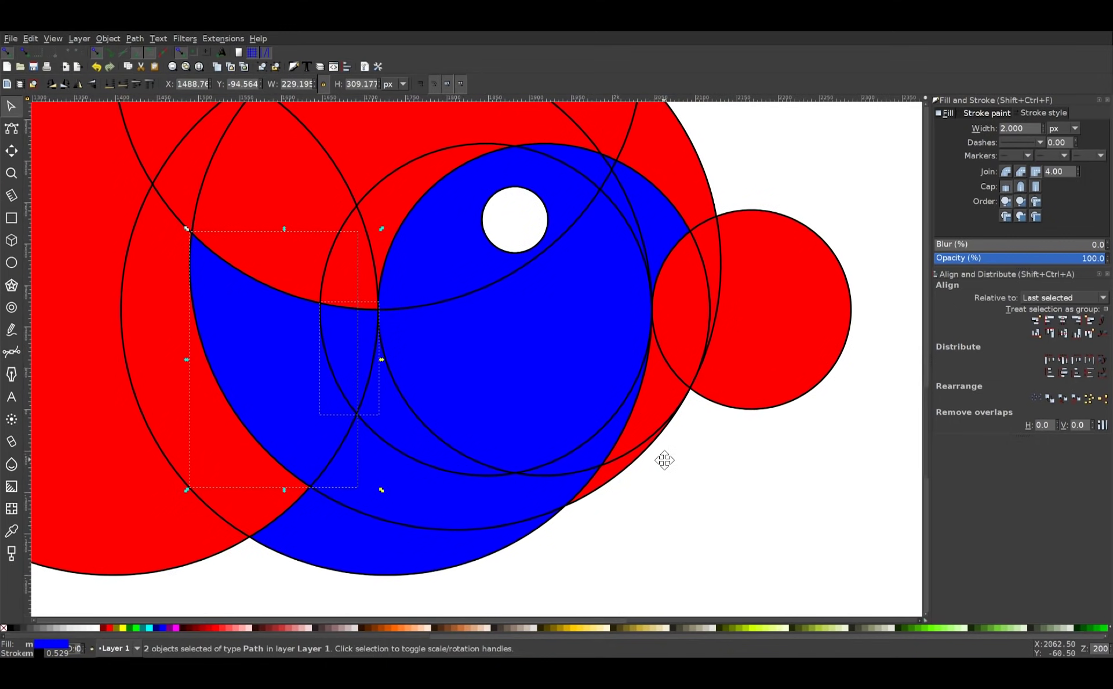
Step: Remove the red fill from the upper large circle's main piece and from the piece where it overlaps the left large circle
left_click(632, 479)
mouse_move(558, 421)
left_mouse_down()
mouse_move(586, 448)
mouse_move(589, 518)
mouse_move(544, 457)
left_mouse_up()
key("1")
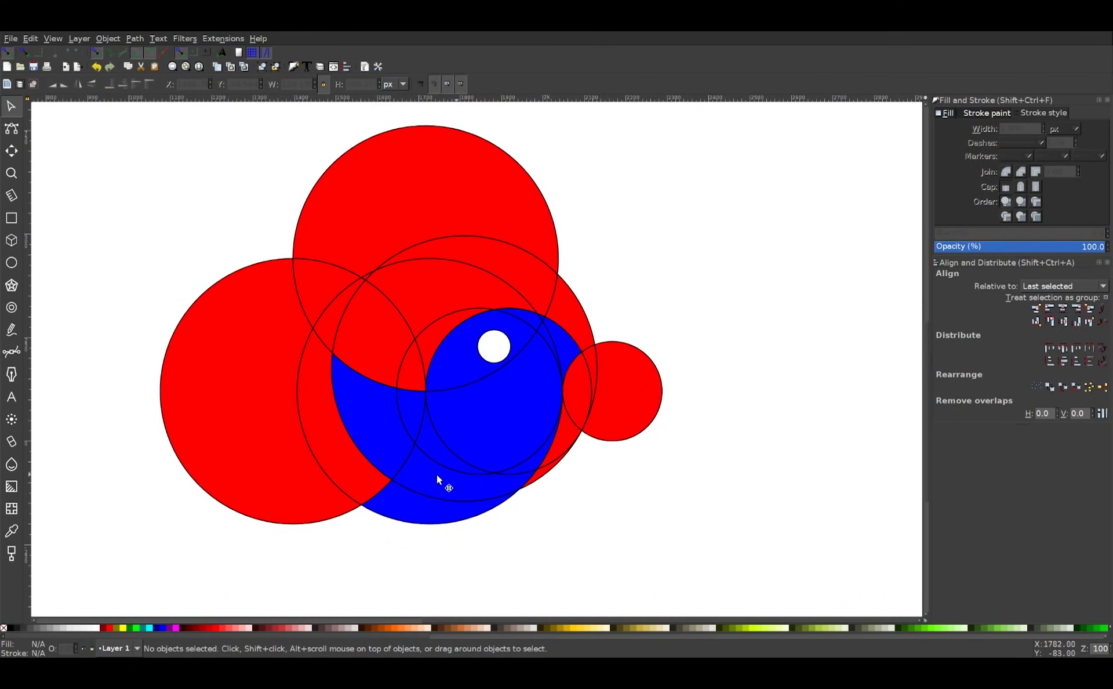
left_click(382, 175)
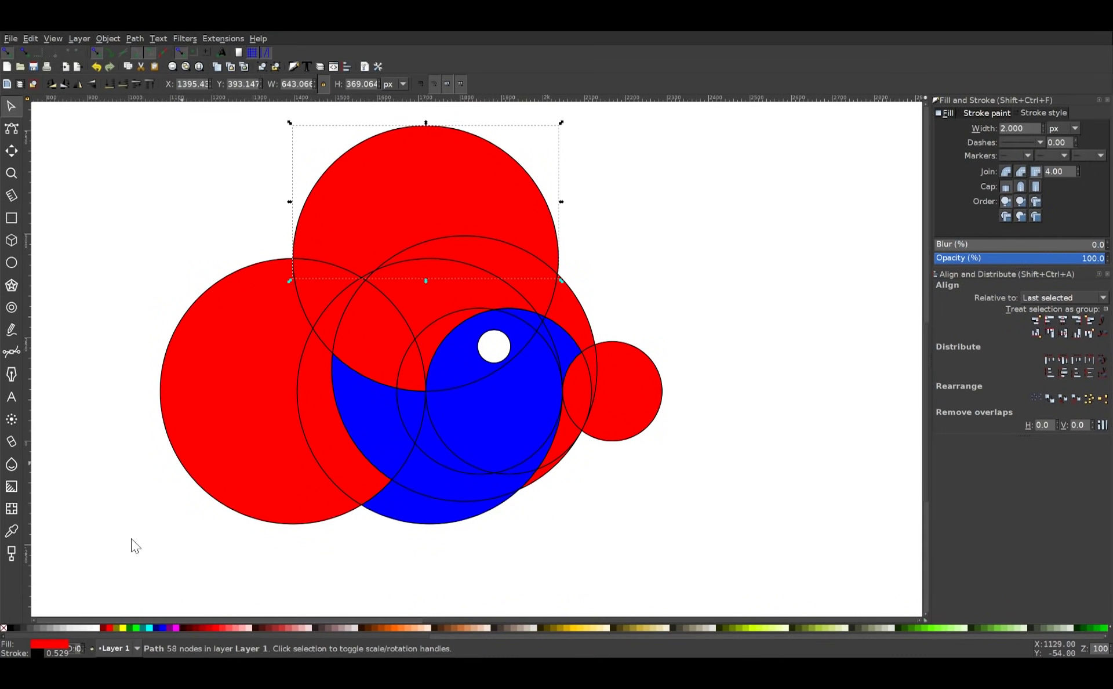
left_click(3, 627)
left_click(313, 270)
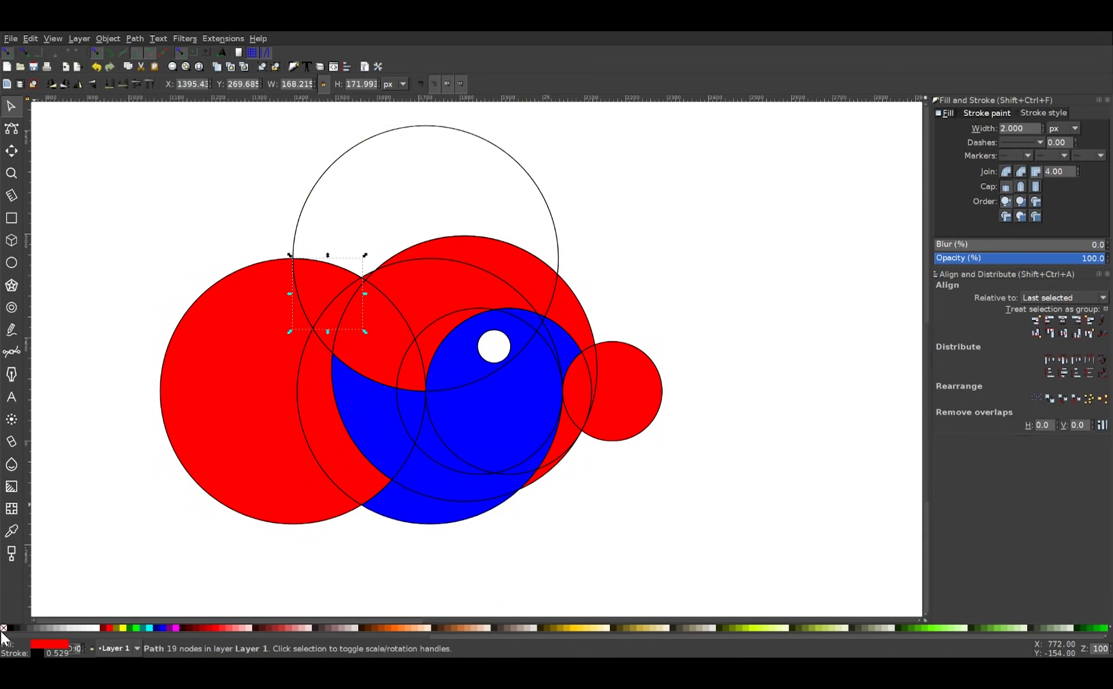
left_click(4, 627)
Step: Remove the fill from the two large red pieces above the blue body, inside the upper large circle's lower half
left_click(339, 314)
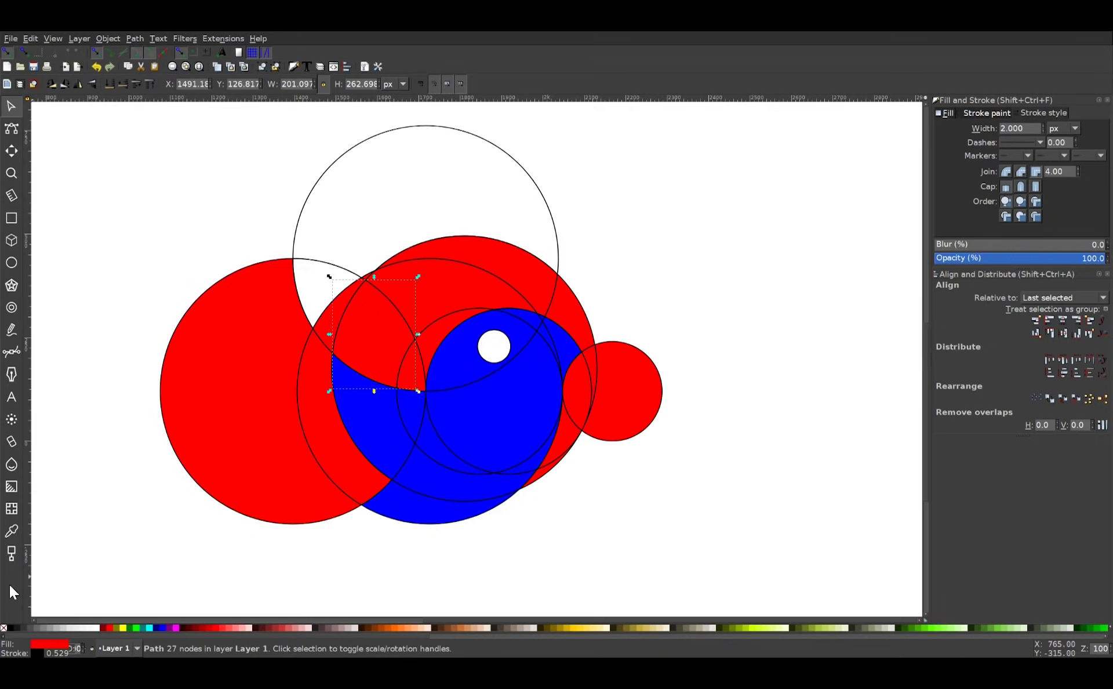
left_click(4, 628)
left_click(457, 273)
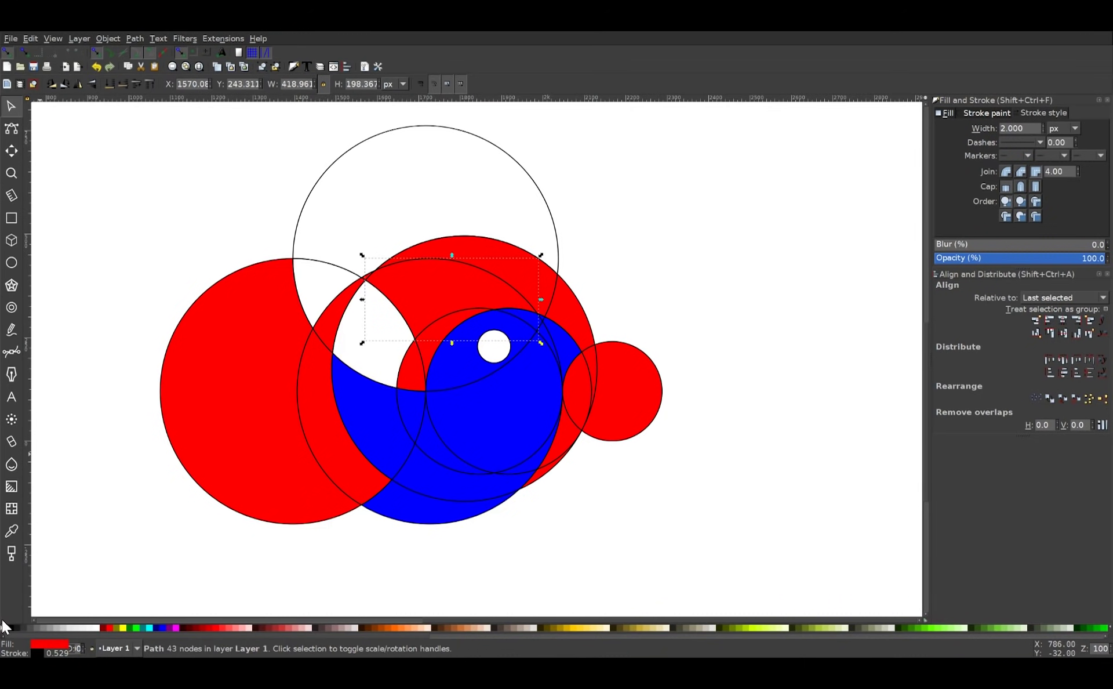
left_click(3, 627)
Step: Select the left large circle, left crescent, wedges beside the head, outer ring pieces and small right circle, and remove their fill
left_click(311, 399)
left_click(344, 318, "shift")
left_click(356, 484, "shift")
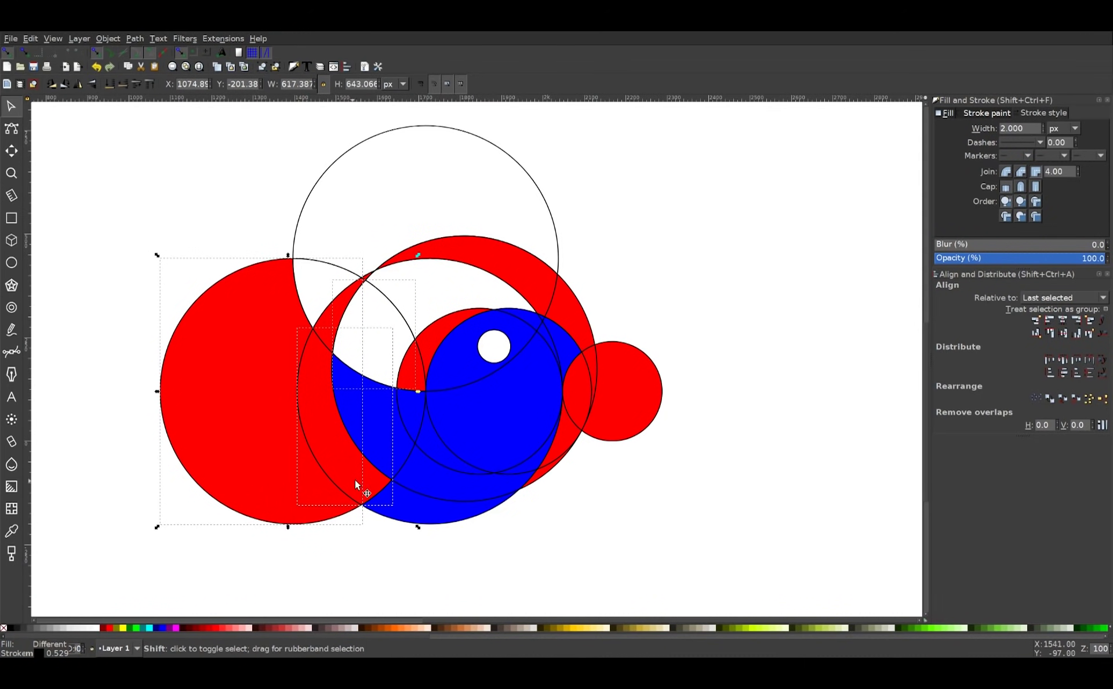
left_click(419, 348, "shift")
left_click(426, 338, "shift")
left_click(511, 249, "shift")
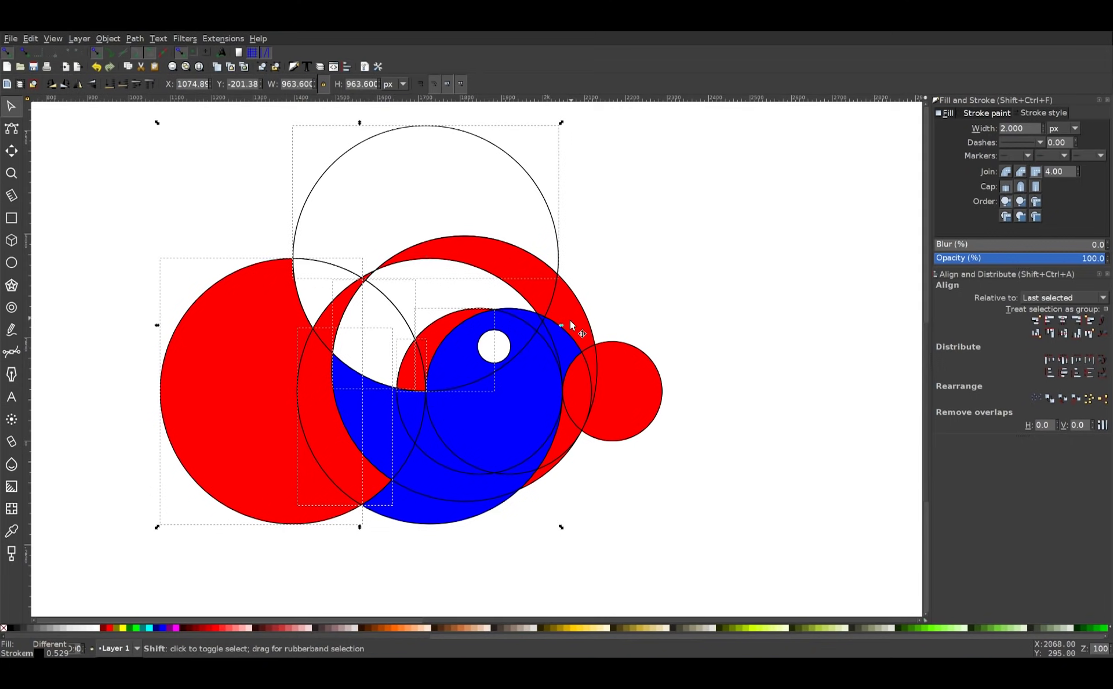
left_click(530, 250, "shift")
left_click(530, 251, "shift")
left_click(563, 300, "shift")
left_click(558, 244, "shift")
left_click(551, 274, "shift")
left_click(615, 387, "shift")
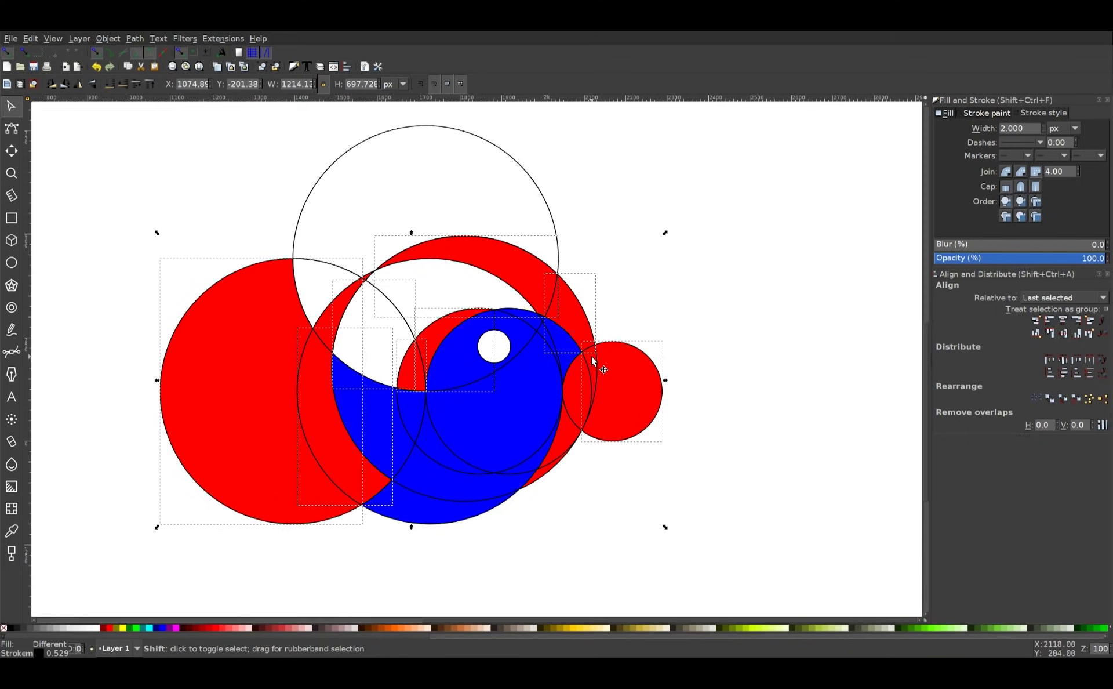
left_click(3, 627)
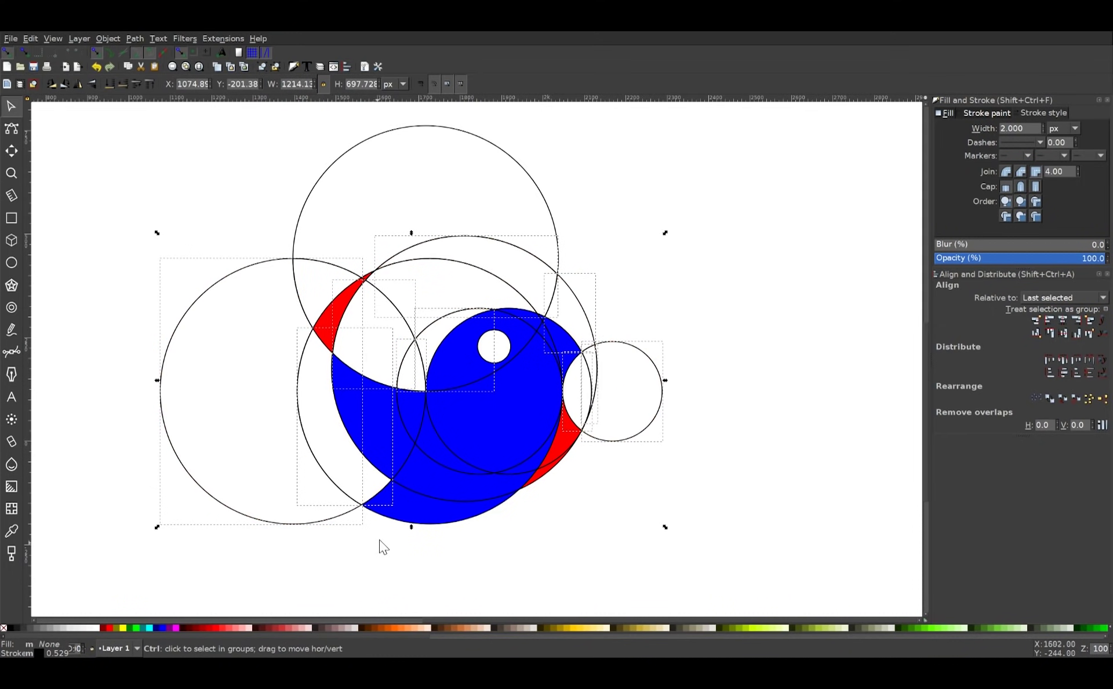
Step: Remove the fill from the red piece above the blue tail tip and the red pieces beneath the beak
scroll(383, 536, "up", 2)
left_click(270, 136)
left_click_drag(857, 441, 781, 471)
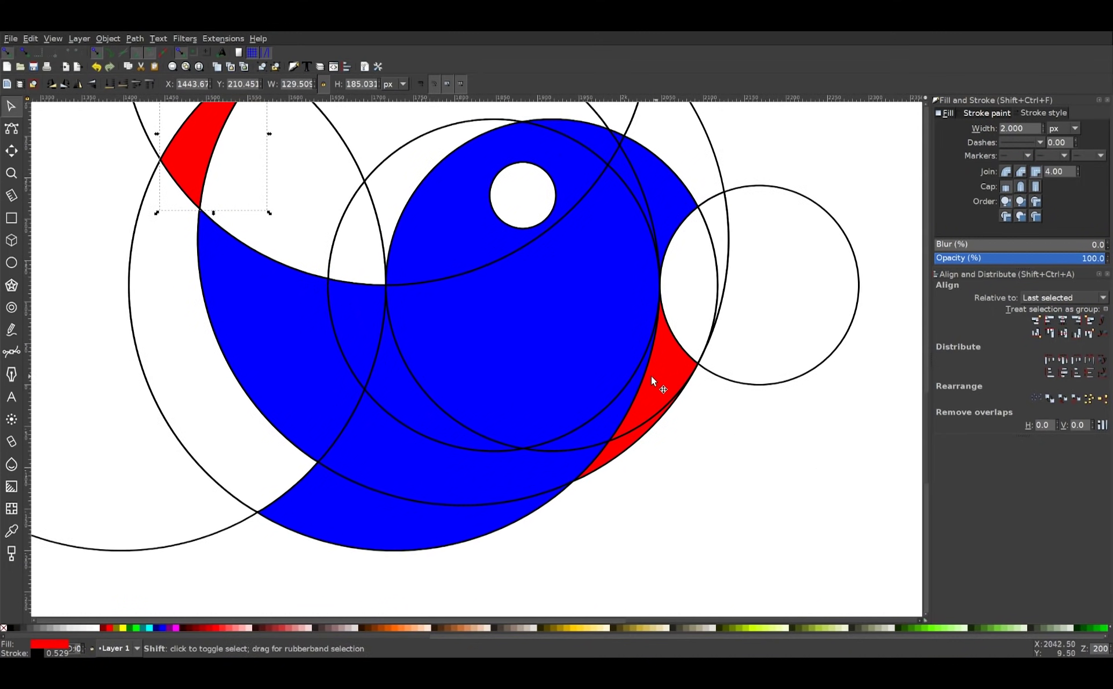
left_click(651, 376, "shift")
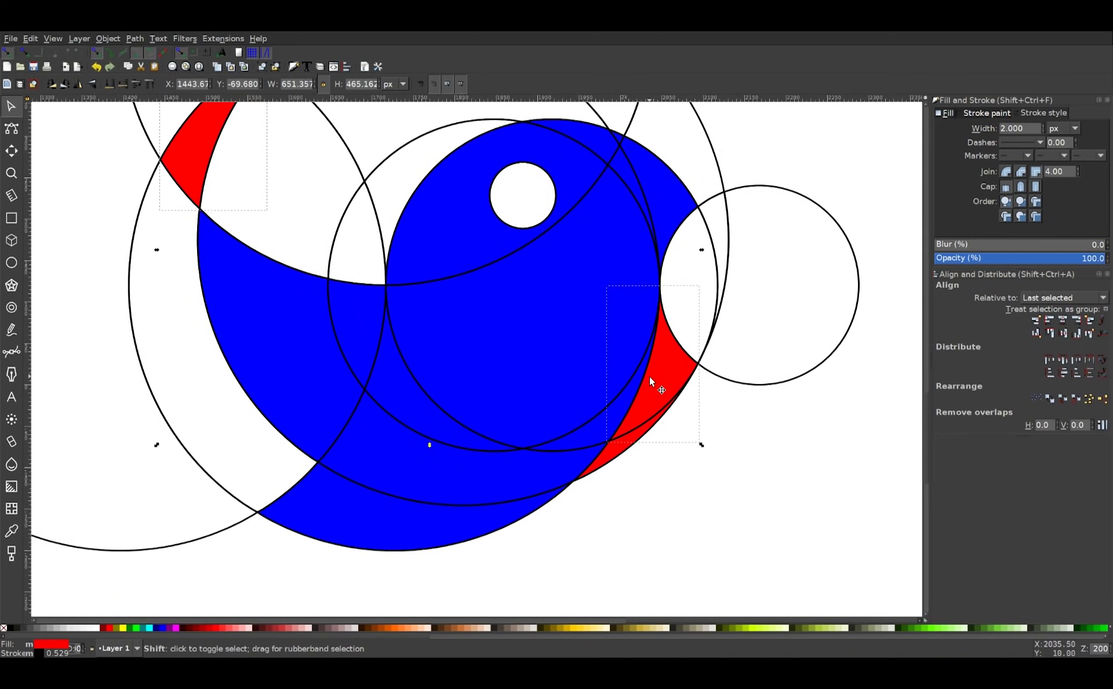
left_click(4, 627)
Step: Remove the fill from the tiny red triangle where the arcs cross above the tail
scroll(470, 400, "down", 3)
left_click(645, 533)
scroll(647, 490, "down", 1)
scroll(646, 490, "left", 1)
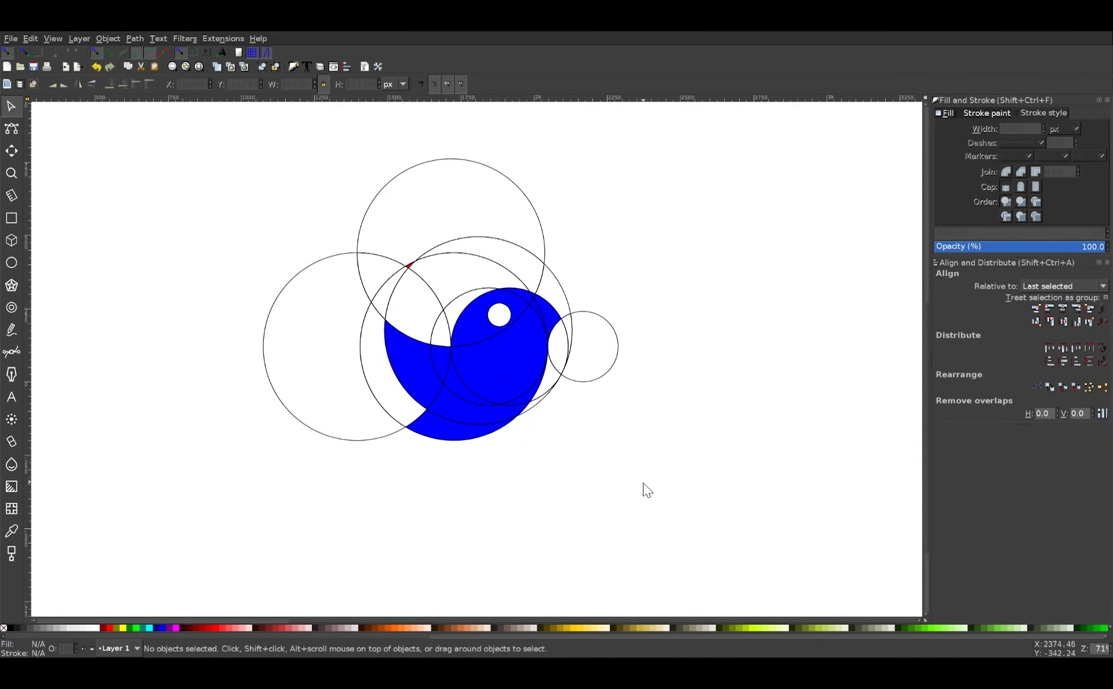
scroll(408, 264, "up", 6)
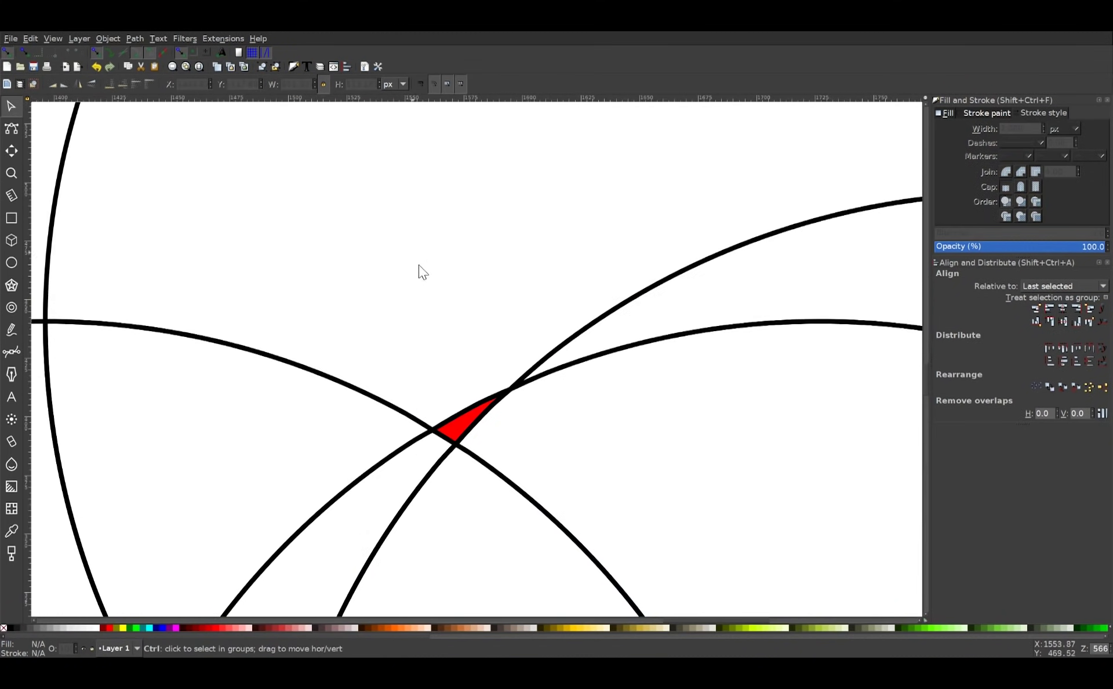
left_click(458, 422)
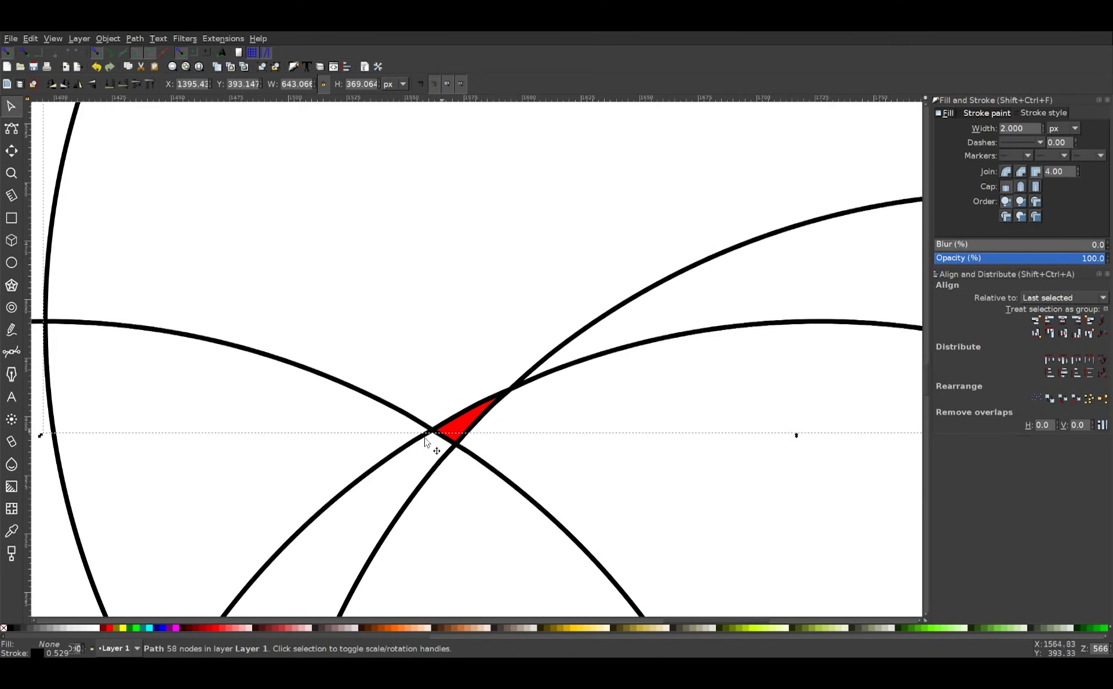
left_click(457, 433)
left_click(4, 628)
scroll(582, 417, "down", 9)
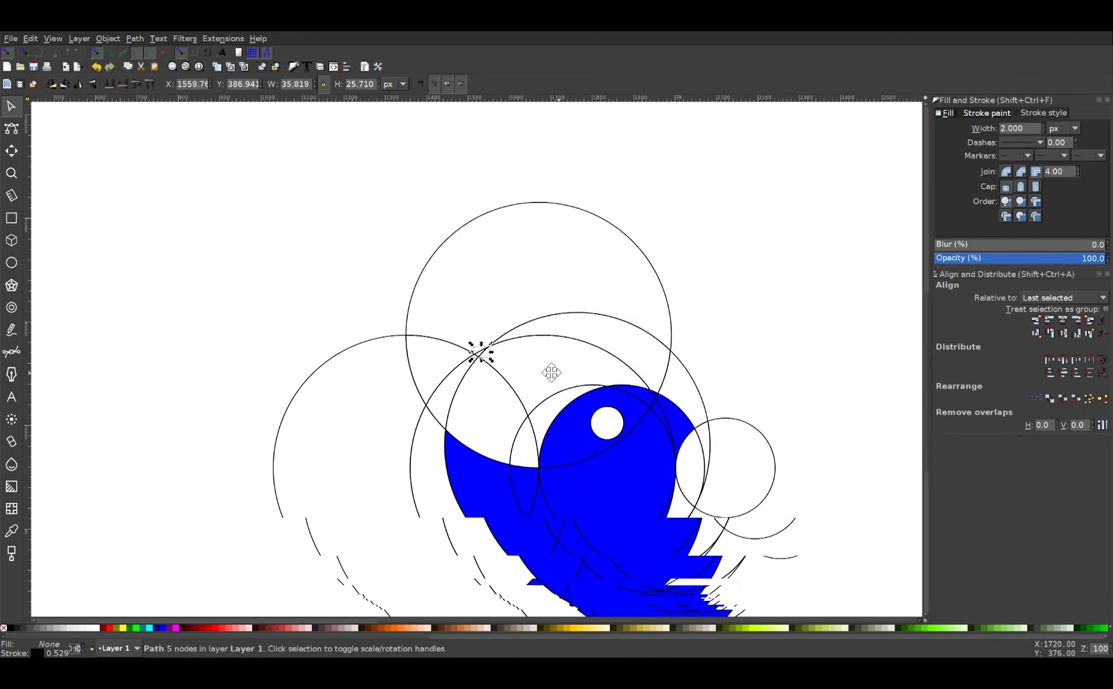
scroll(604, 416, "up", 3)
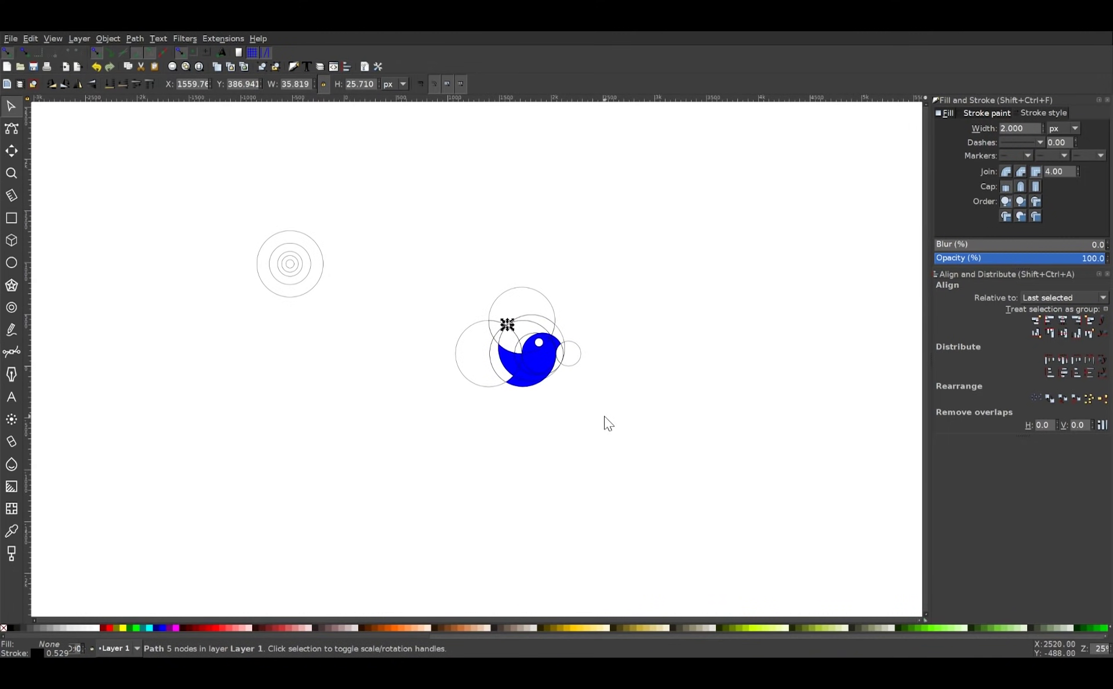
Step: Duplicate the whole circle construction, set the two versions side by side, and remove all fills from the left one
key("Escape")
left_click_drag(544, 350, 606, 421)
scroll(624, 336, "down", 1)
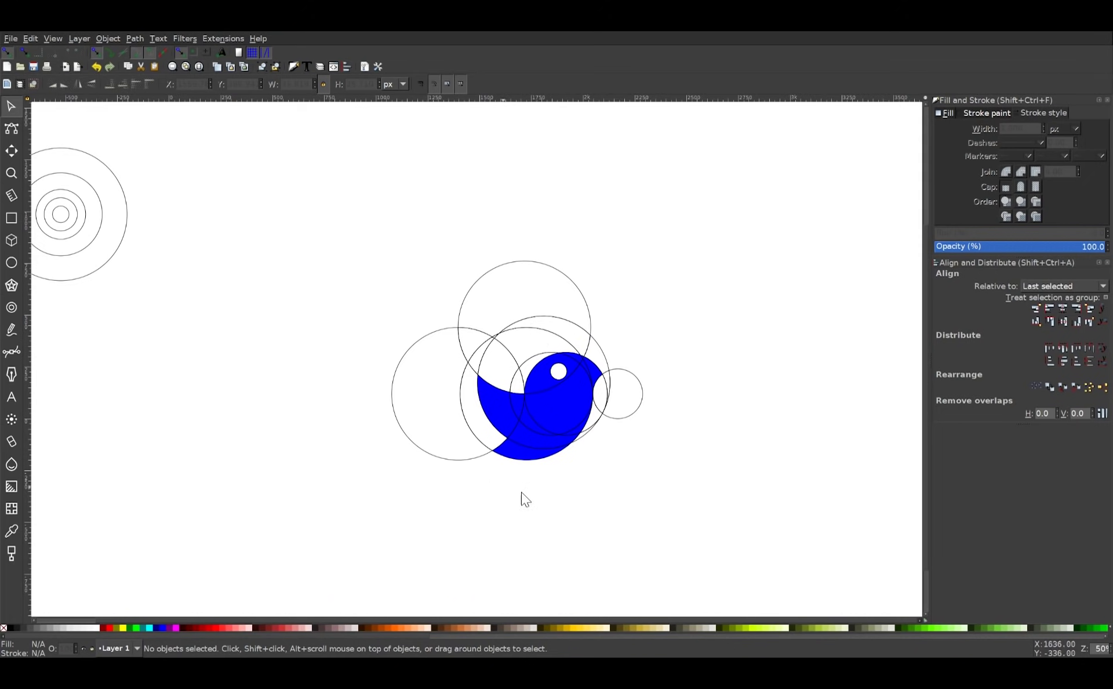
left_click_drag(740, 492, 307, 189)
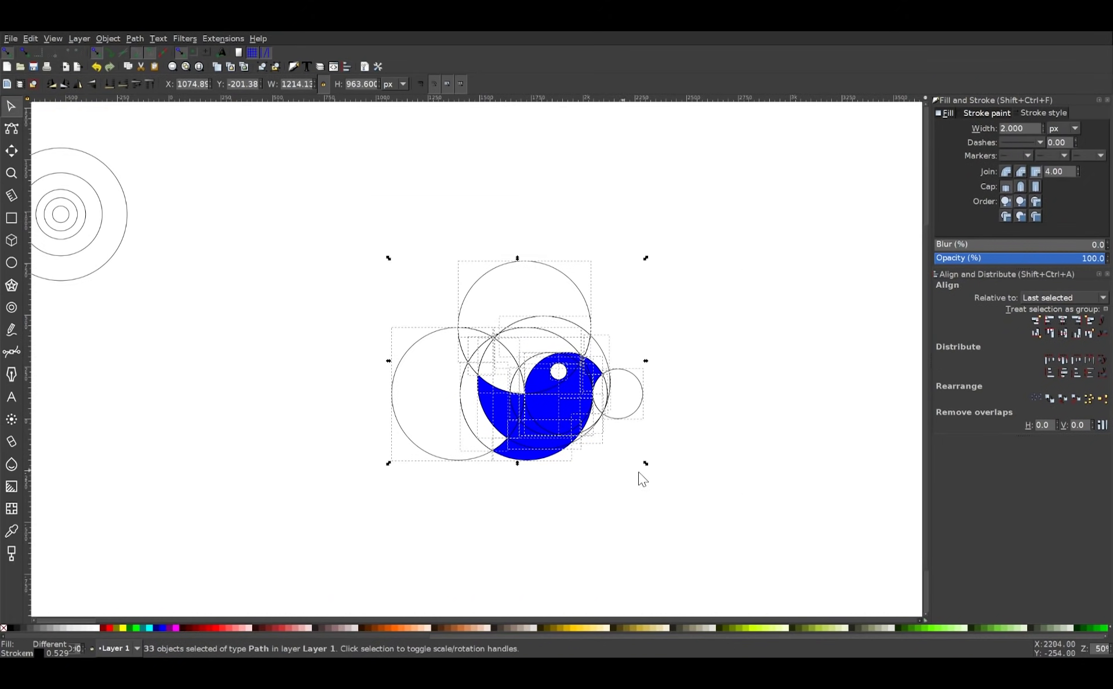
left_click_drag(530, 431, 427, 347)
key("ctrl+d")
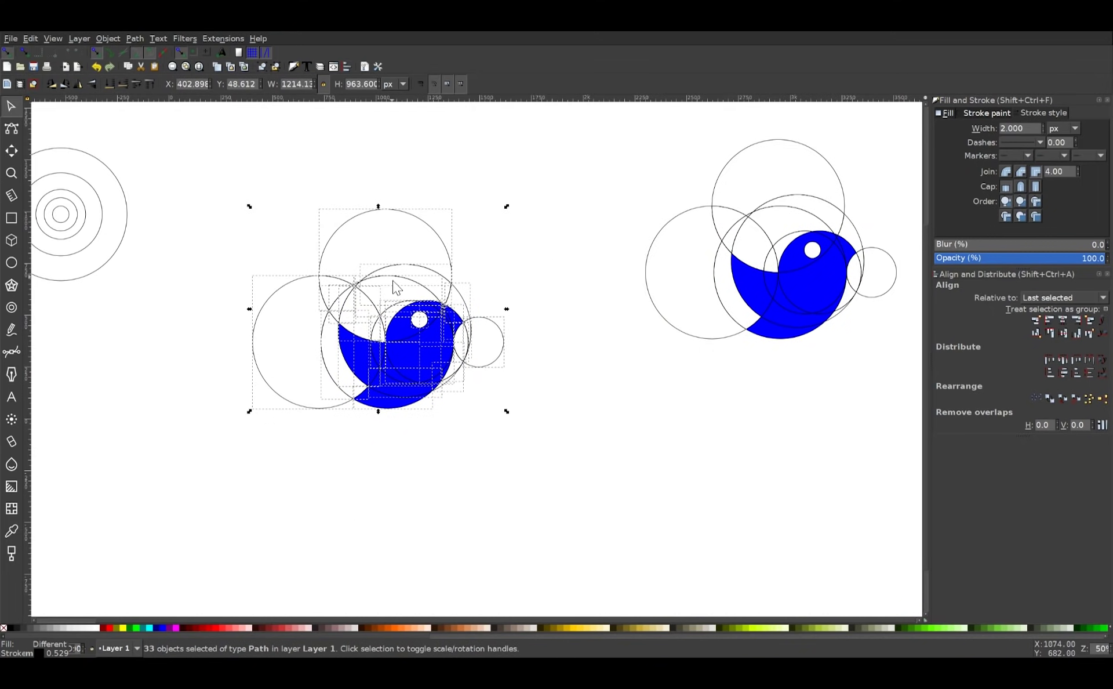
left_click(3, 627)
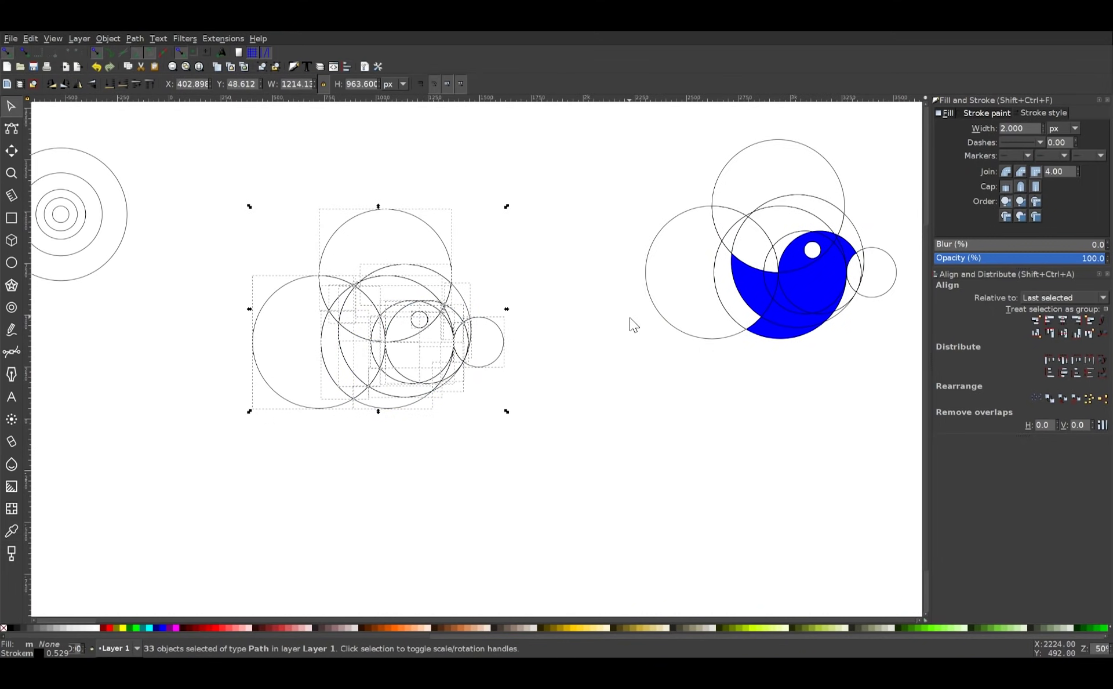
Step: Delete the unfilled outer pieces of the left and upper large circles and their overlap from the blue version
left_click_drag(622, 321, 270, 419)
left_click(534, 469)
scroll(493, 366, "up", 2)
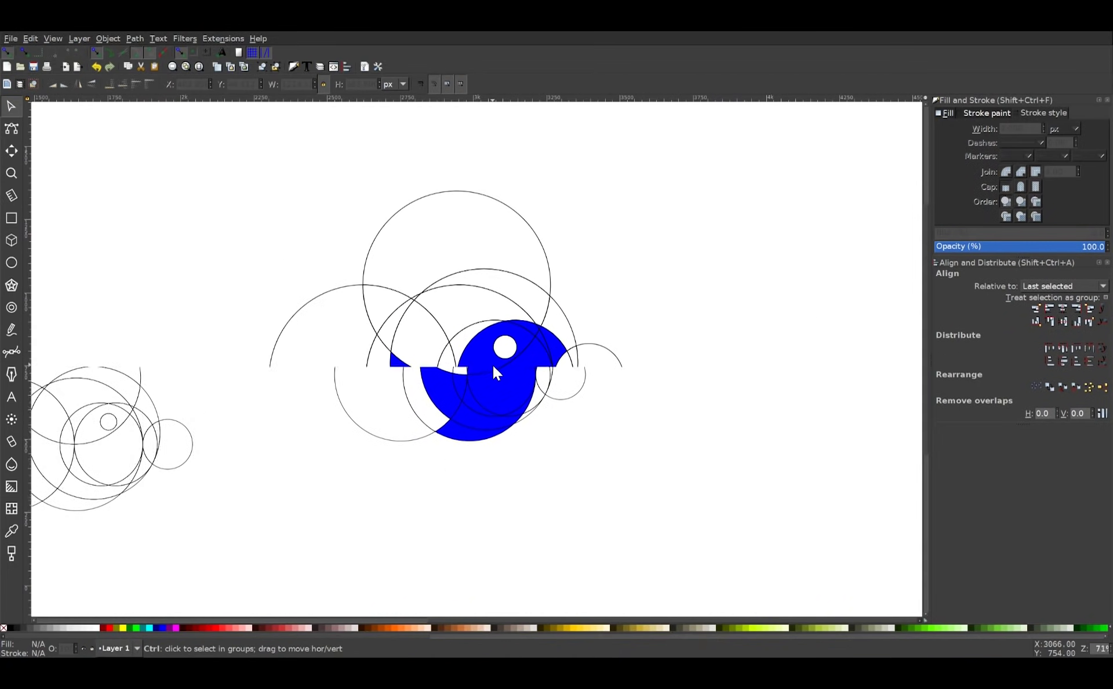
left_click_drag(263, 257, 214, 203)
key("Delete")
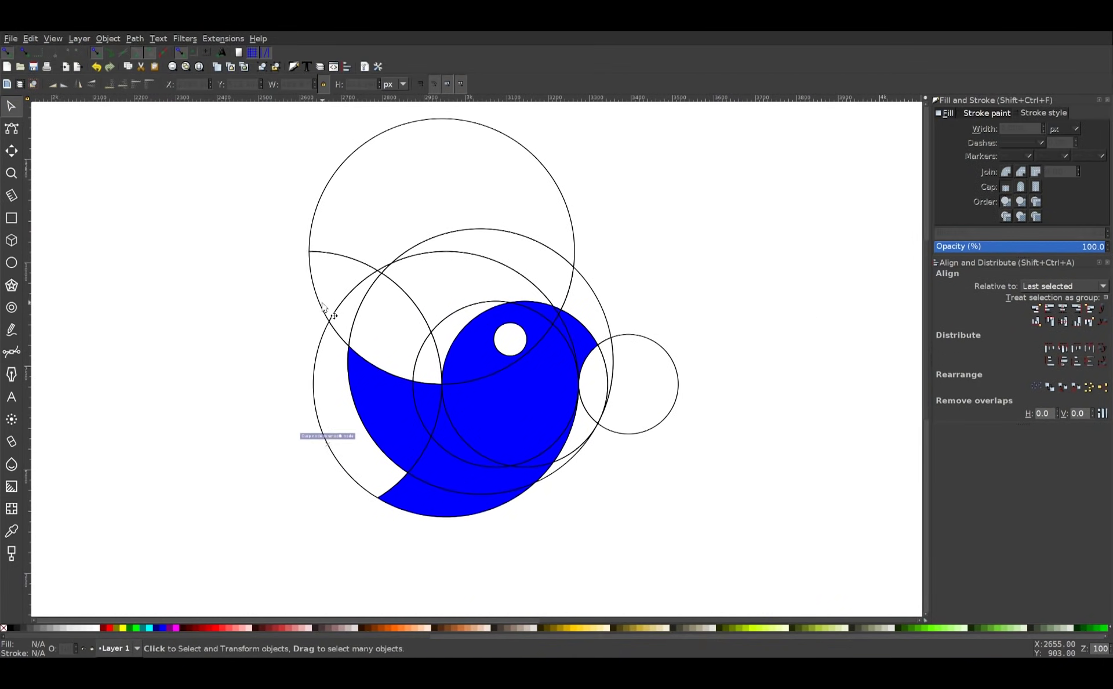
left_click_drag(321, 303, 275, 180)
key("Delete")
key("Delete")
Step: Delete the unfilled ring piece above the head and the two unfilled pieces between the head and the tail
left_click_drag(440, 235, 475, 178)
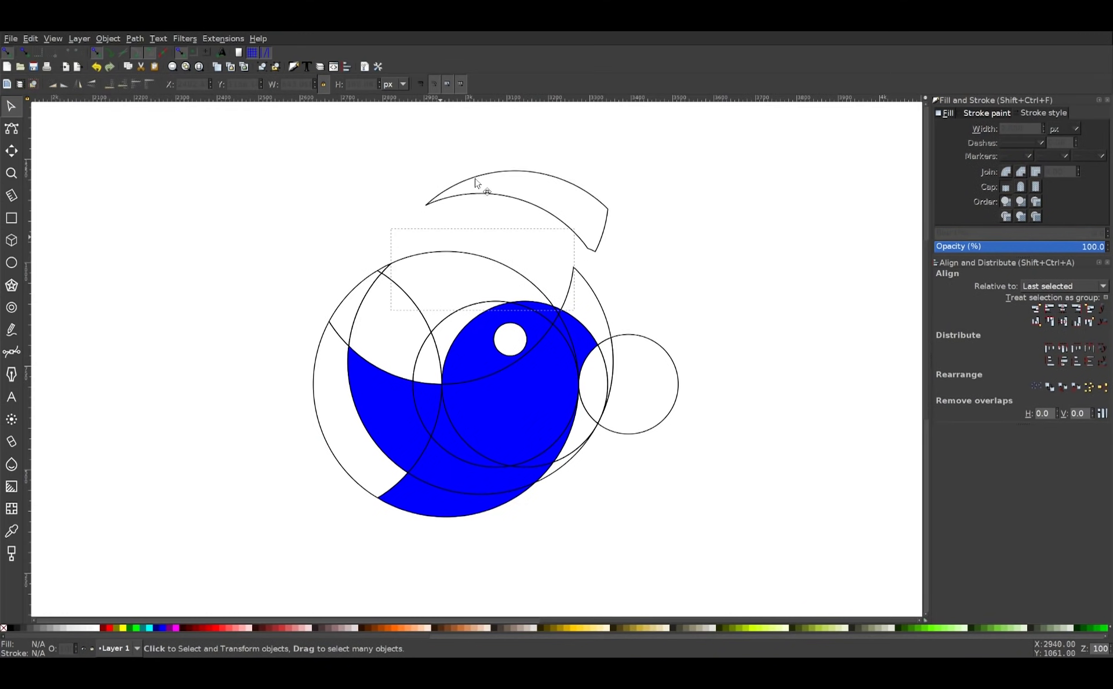
key("Delete")
left_click_drag(467, 253, 480, 191)
key("Delete")
left_click_drag(389, 270, 406, 217)
key("Delete")
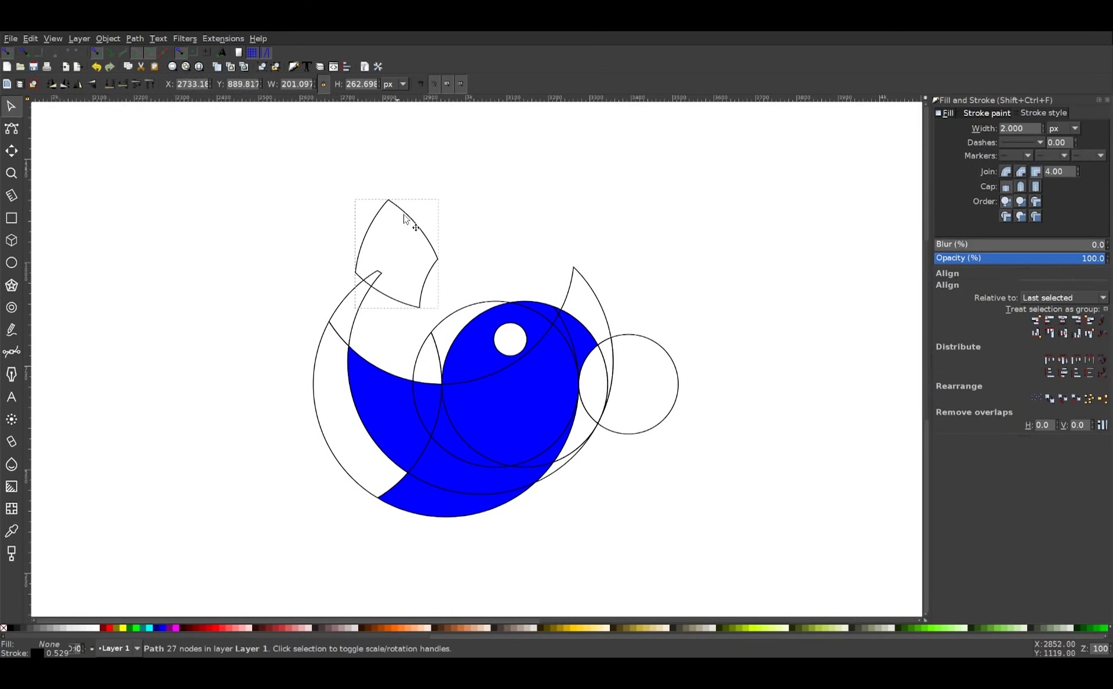
key("Delete")
Step: Delete the unfilled piece above the tail tip, the left crescent and the small wedge beside the head
left_click_drag(372, 293, 374, 247)
key("Delete")
left_click_drag(314, 353, 287, 331)
key("Delete")
left_click_drag(418, 354, 407, 335)
key("Delete")
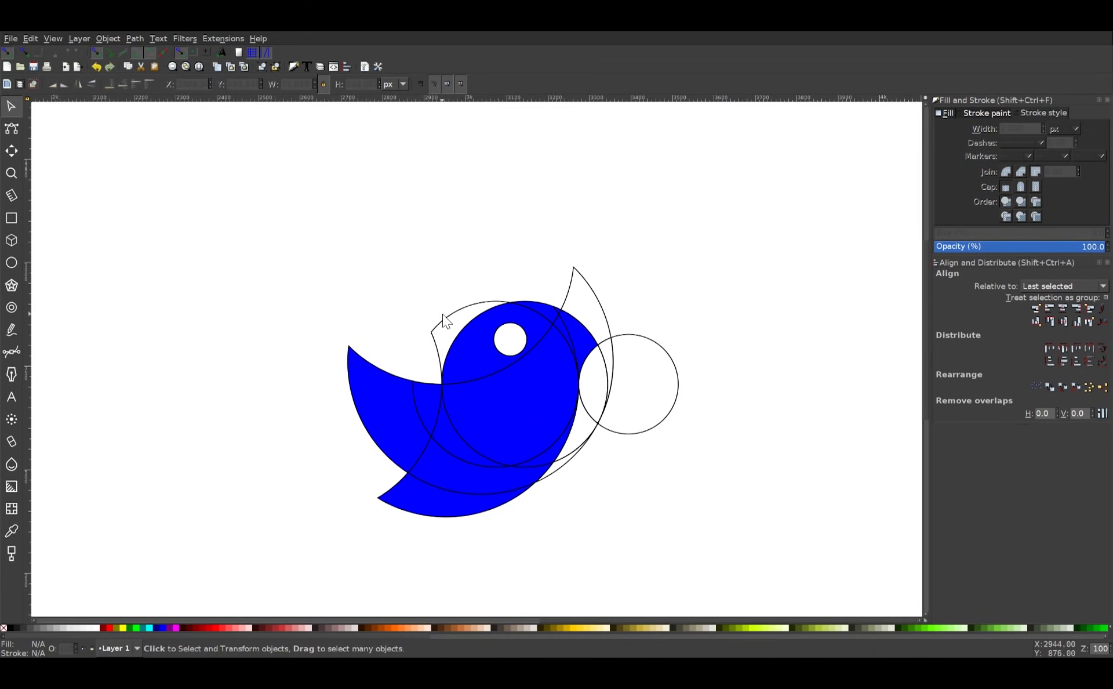
Step: Delete the unfilled crescent hugging the top of the head and the ring piece above the beak
left_click_drag(477, 317, 484, 263)
key("Delete")
left_click_drag(607, 301, 611, 295)
left_click_drag(604, 309, 637, 263)
key("Delete")
Step: Delete the small right circle's pieces and all remaining unfilled slivers beneath the beak, leaving only the bird
left_click_drag(629, 339, 732, 304)
key("Delete")
left_click_drag(612, 360, 700, 323)
key("Delete")
mouse_move(621, 364)
left_mouse_down()
mouse_move(609, 376)
mouse_move(627, 385)
left_mouse_up()
key("Delete")
left_click_drag(561, 456, 593, 433)
key("Delete")
key("Delete")
key("Delete")
key("Delete")
Step: Unite the beak piece with the small triangle at its upper end using Union
left_click_drag(591, 508, 591, 453)
scroll(596, 458, "up", 3, "ctrl")
scroll(608, 467, "down", 1, "ctrl")
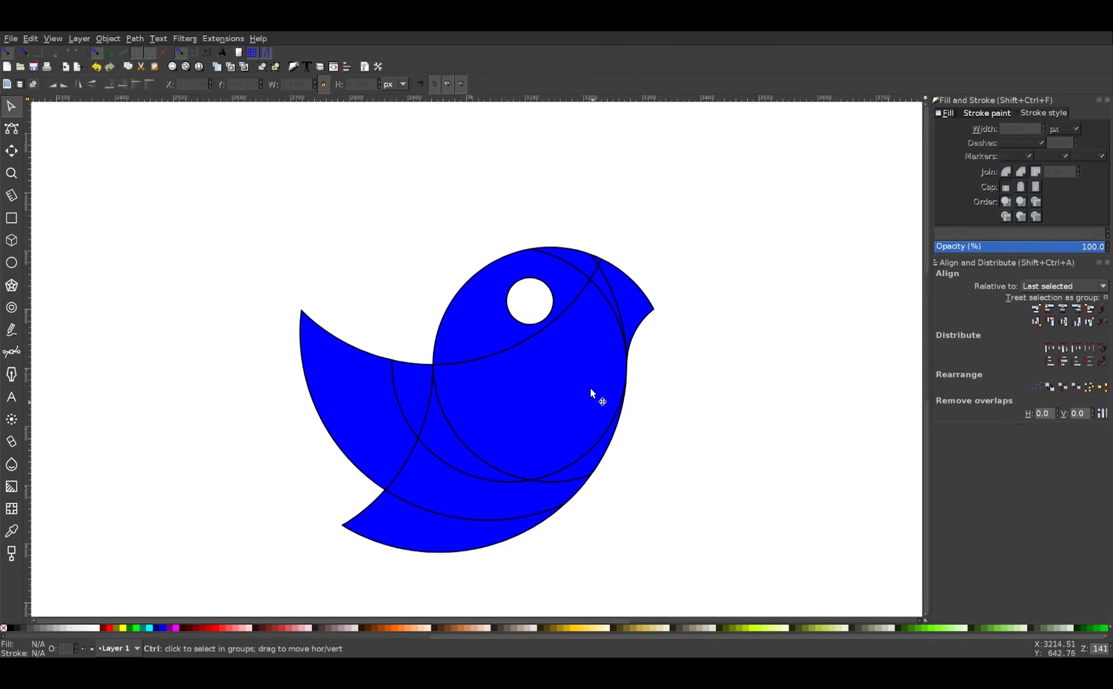
scroll(596, 411, "up", 1, "ctrl")
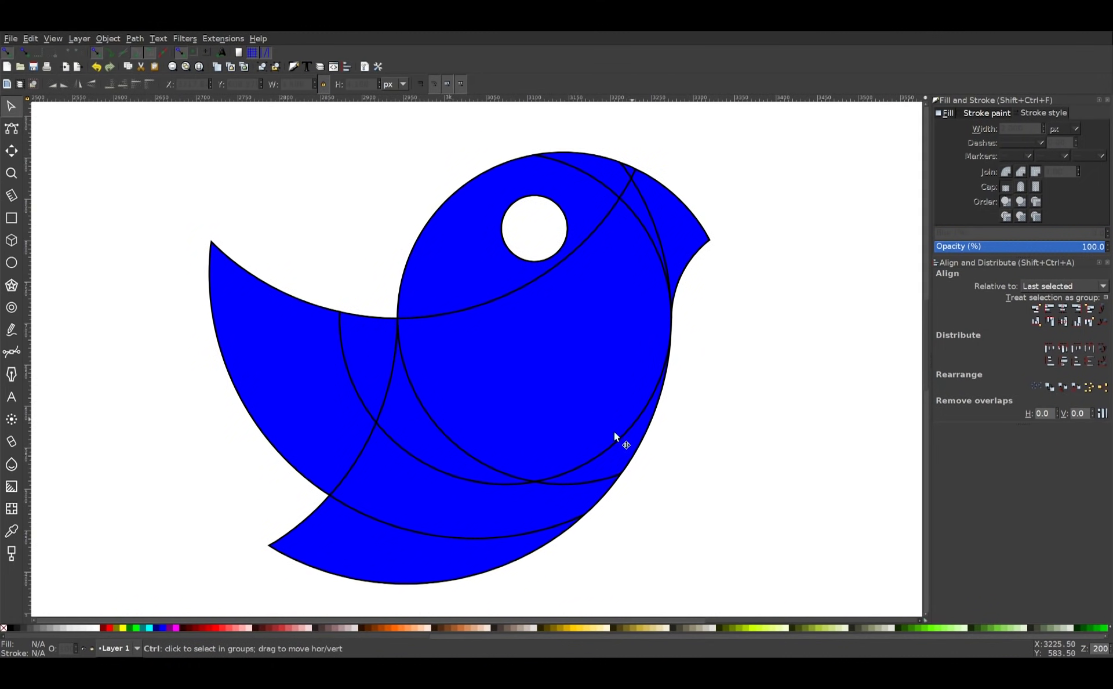
scroll(626, 302, "up", 5)
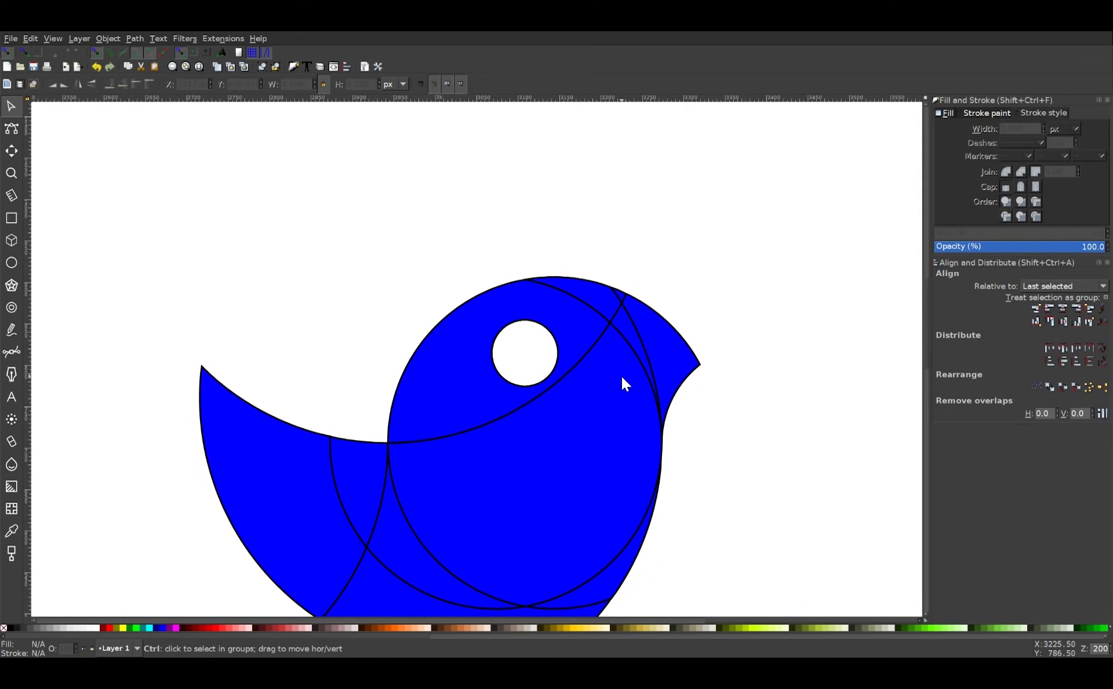
scroll(621, 377, "up", 1, "ctrl")
scroll(614, 302, "down", 1)
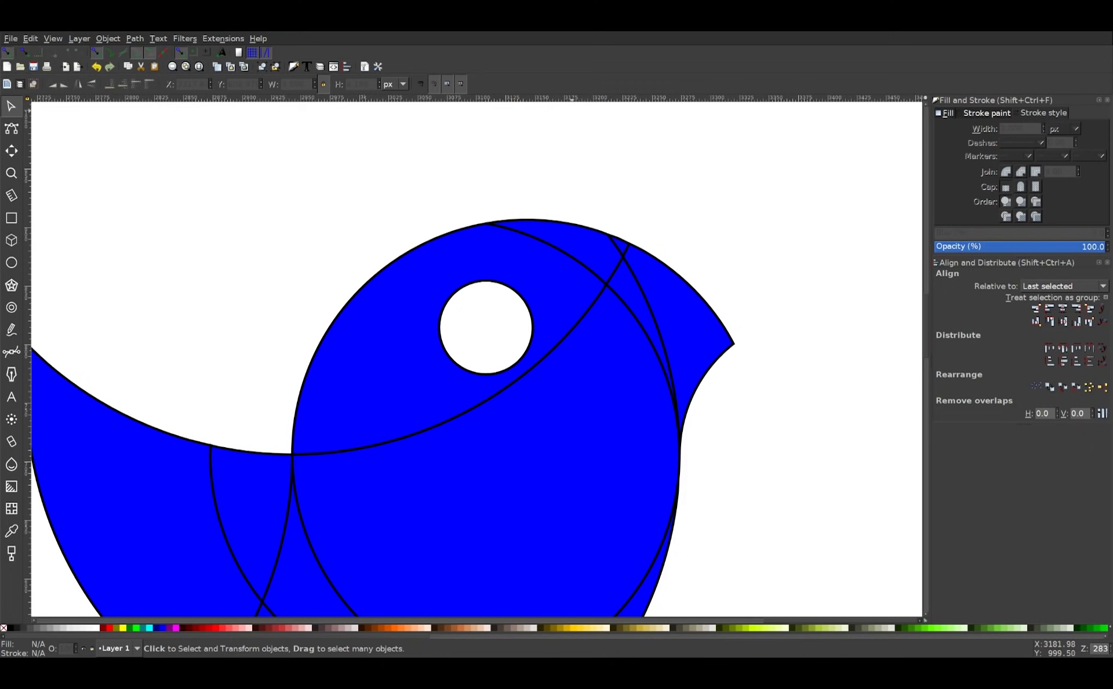
key("alt+Tab")
left_click(682, 295)
scroll(616, 285, "up", 1)
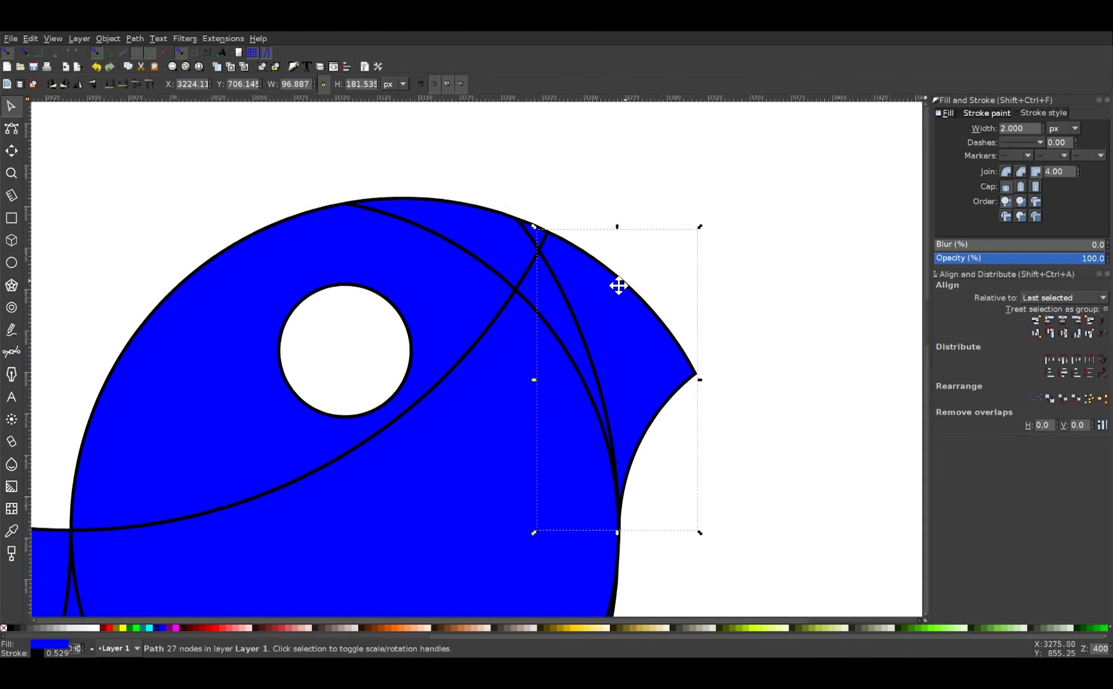
left_click(518, 260, "shift")
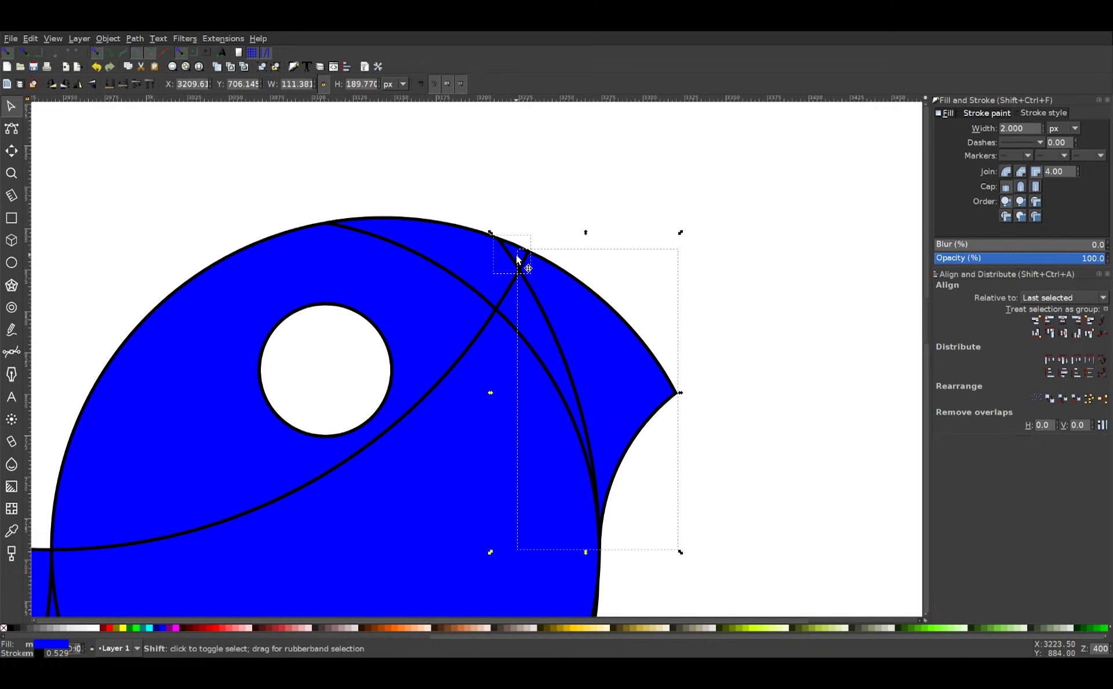
left_click(138, 37)
left_click(152, 103)
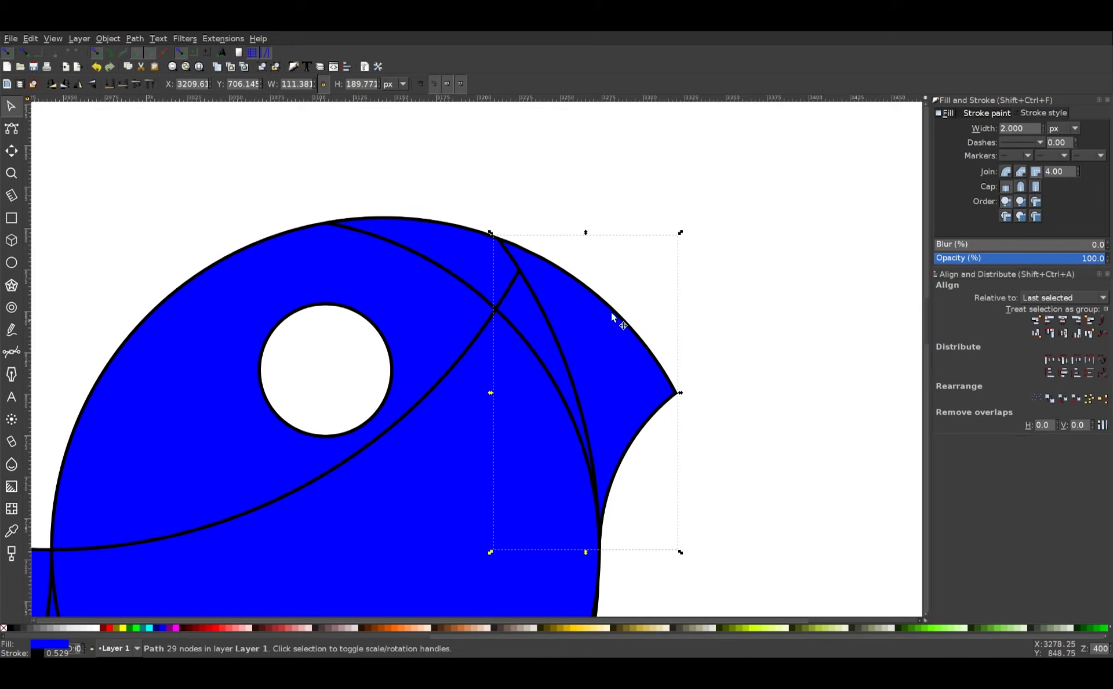
Step: Unite the two thin crescent pieces between the head and the beak using Union
left_click(461, 245, "shift")
left_click(135, 38)
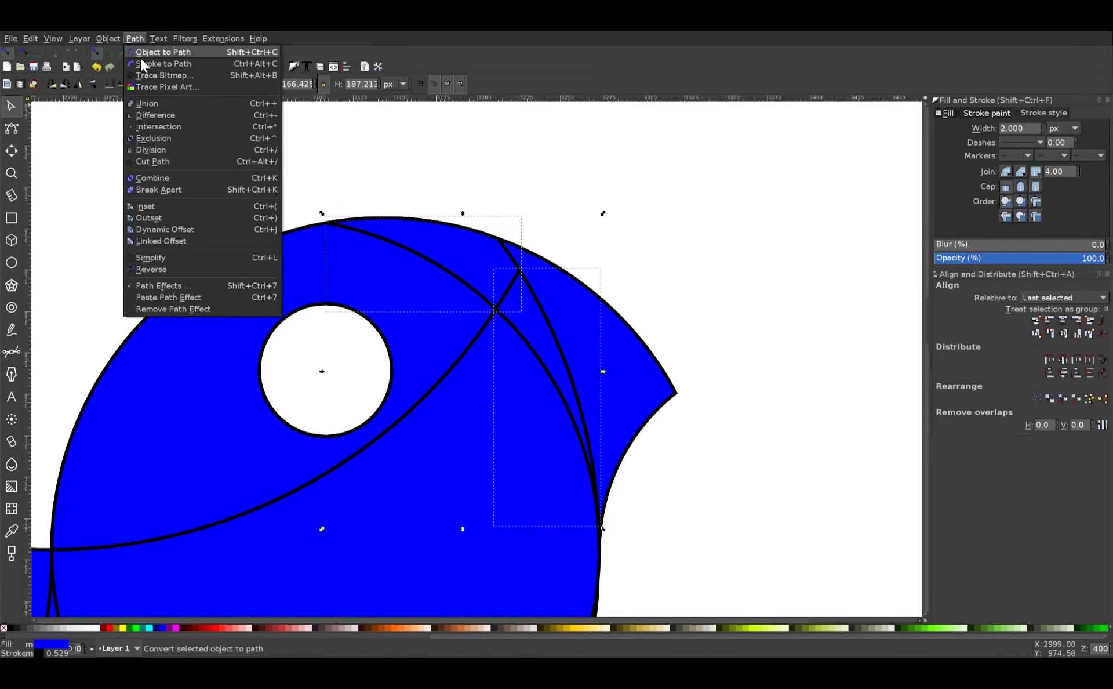
left_click(153, 102)
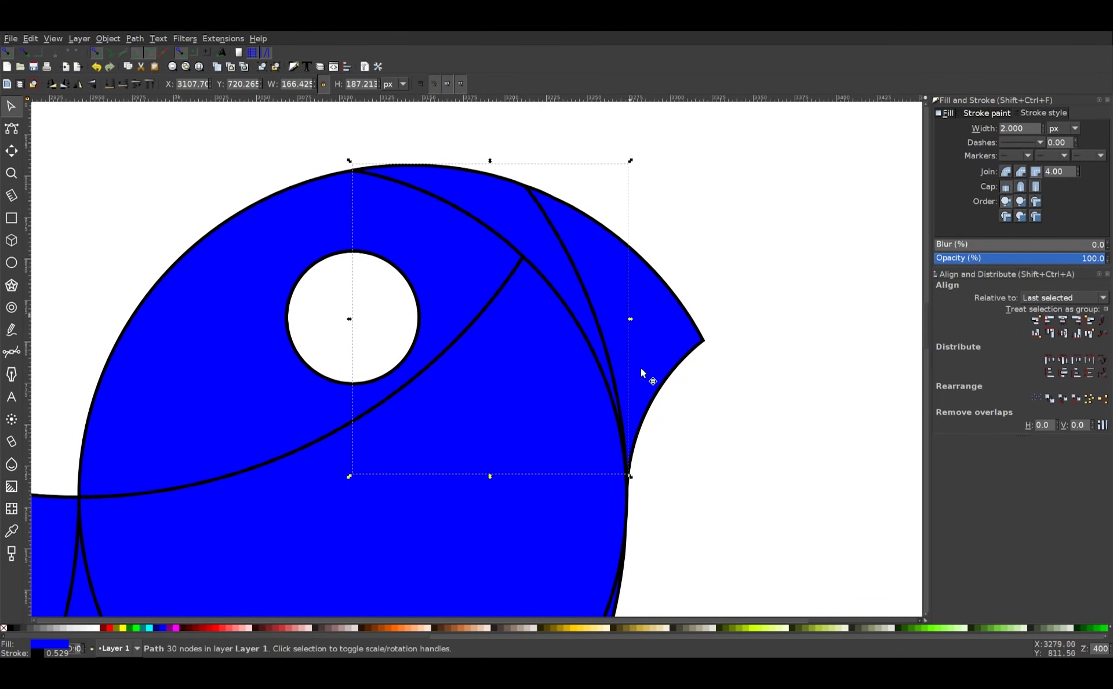
left_click_drag(571, 383, 652, 264)
scroll(652, 264, "down", 2)
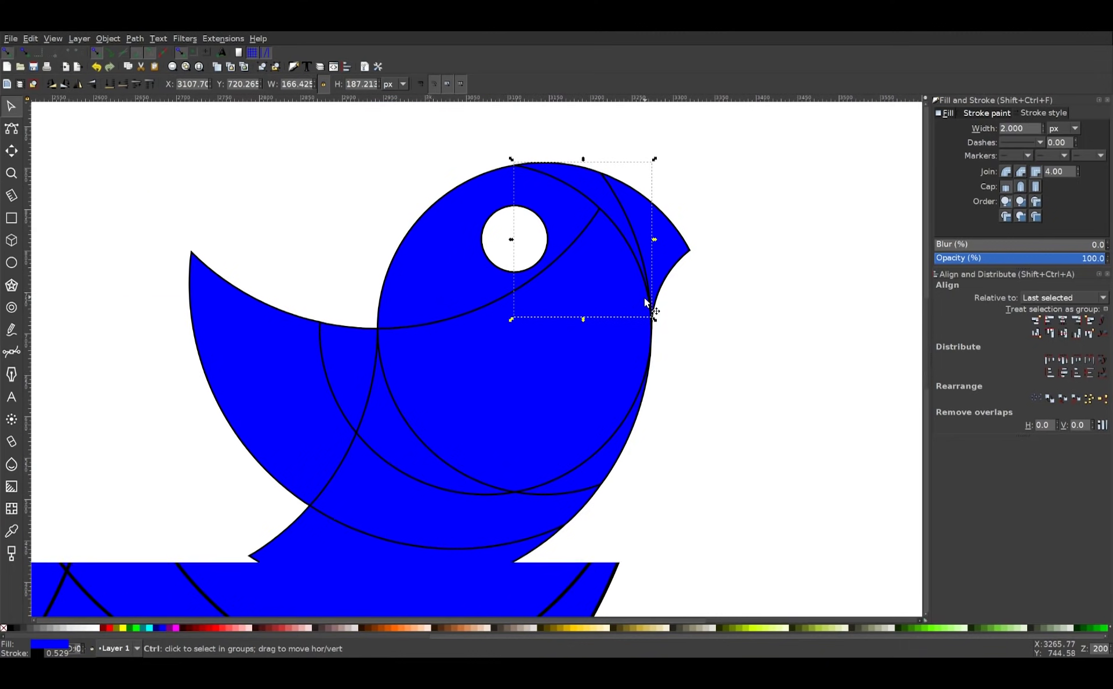
Step: Unite the head piece around the eye with the large round body piece beneath it using Union
left_click_drag(623, 413, 582, 405)
left_click(509, 401, "shift")
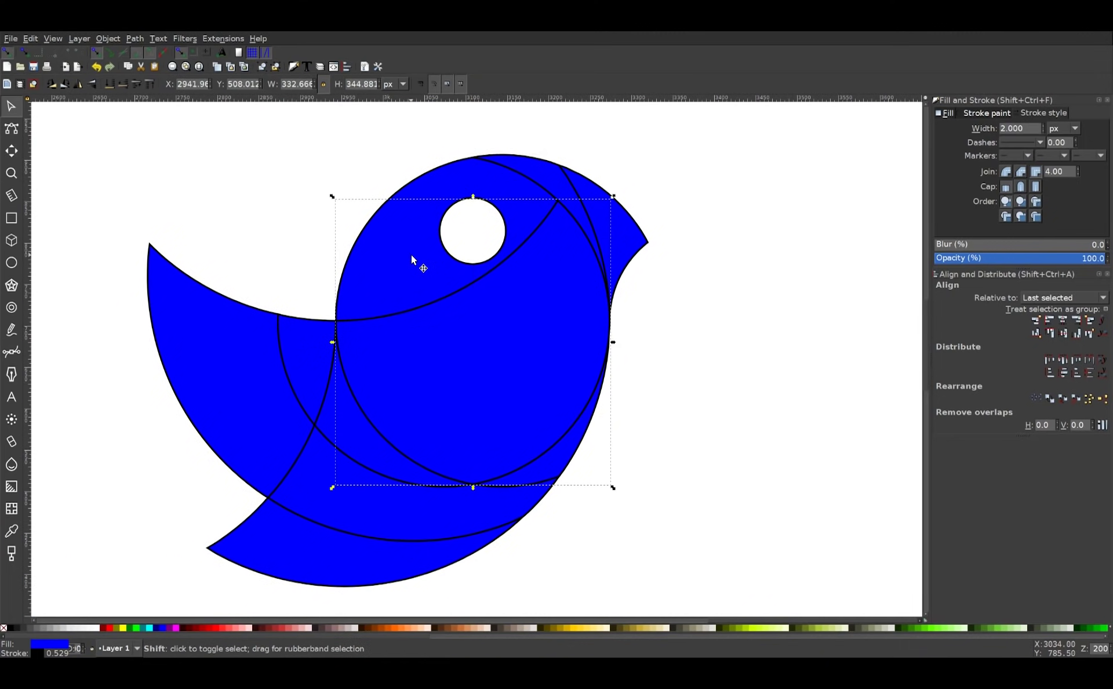
left_click(132, 39)
left_click(145, 103)
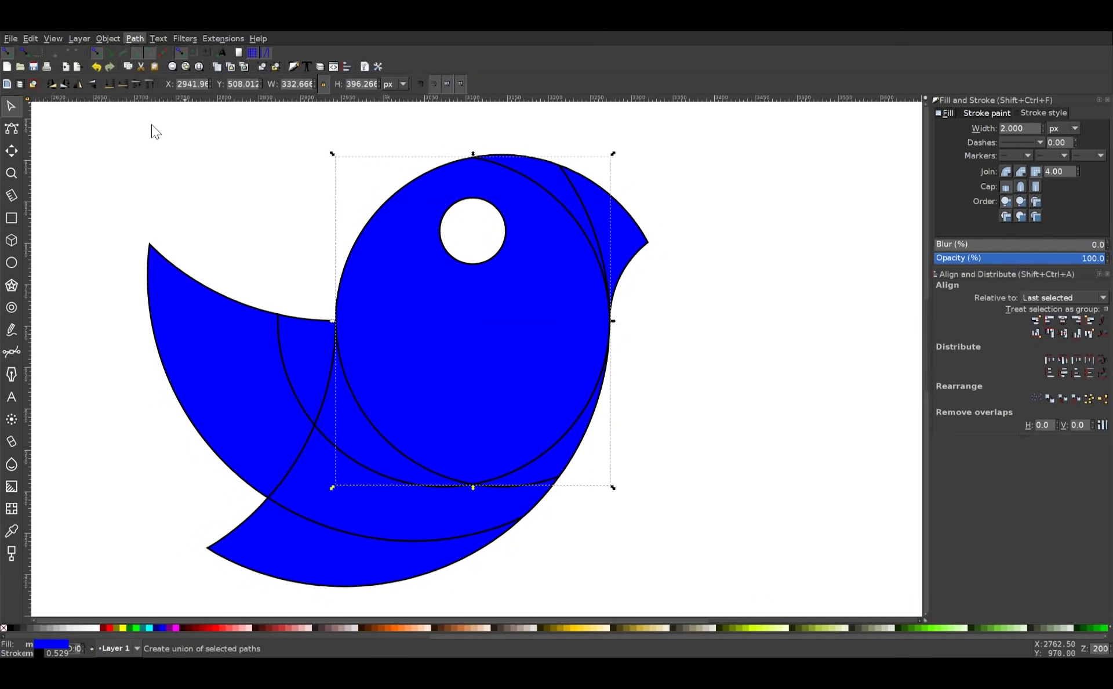
Step: Unite the narrow wing piece beside the head with the crescent curving under the body using Union
left_click_drag(479, 350, 508, 224)
scroll(478, 323, "up", 1)
left_click_drag(478, 324, 515, 360)
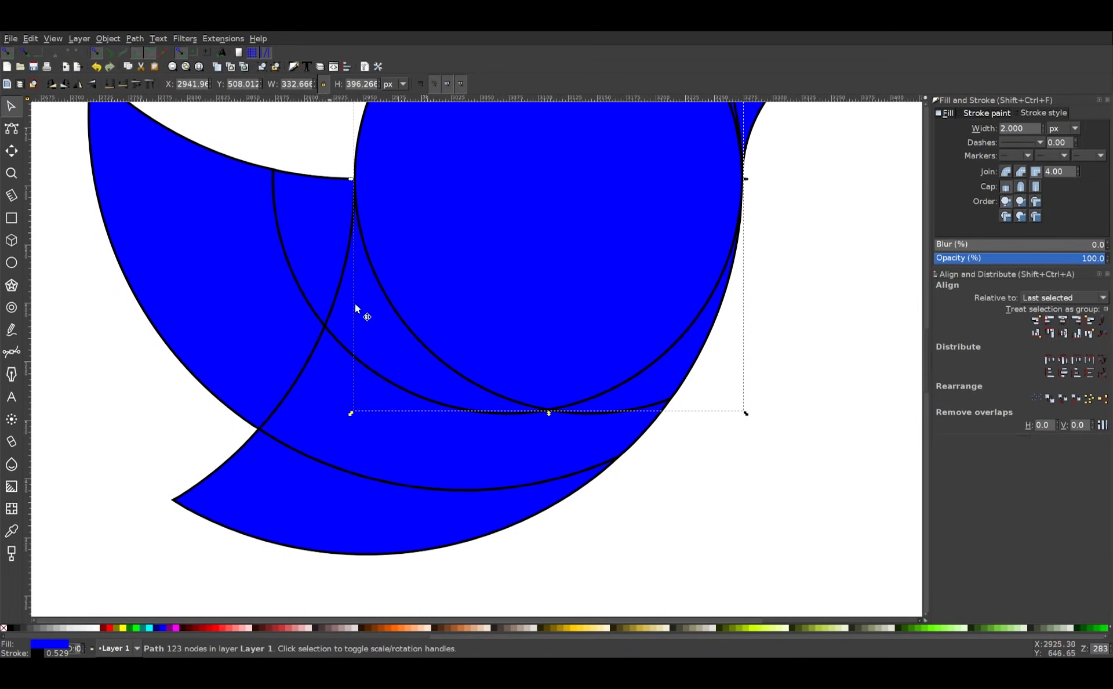
scroll(371, 347, "up", 2)
scroll(387, 396, "left", 1)
left_click(330, 248)
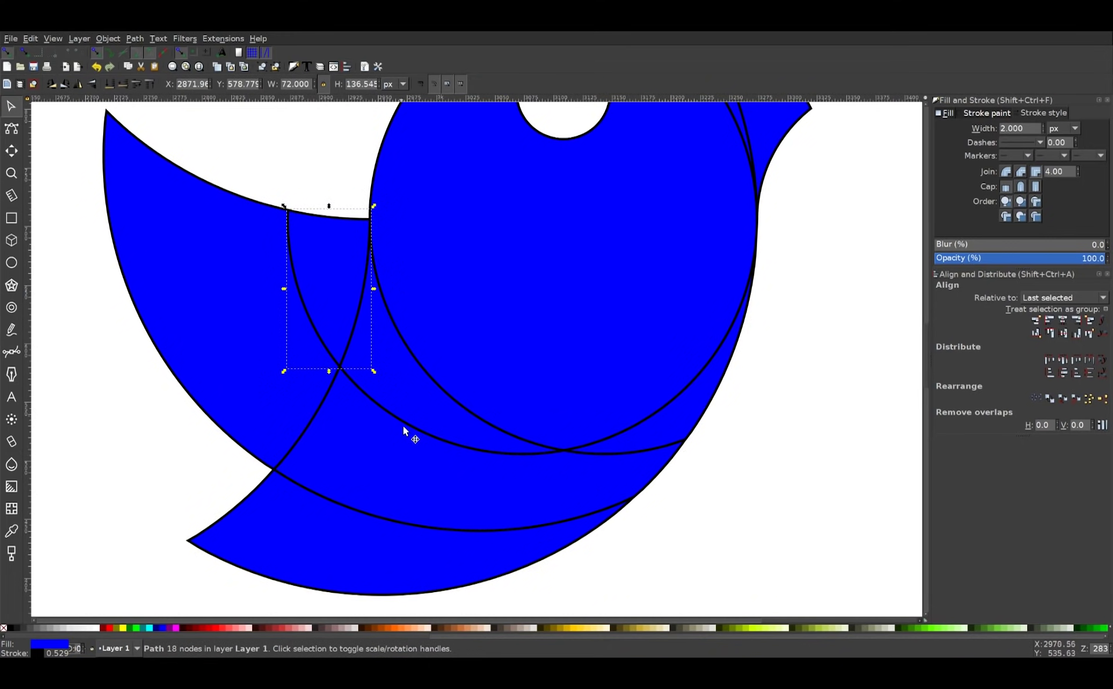
left_click(387, 346, "shift")
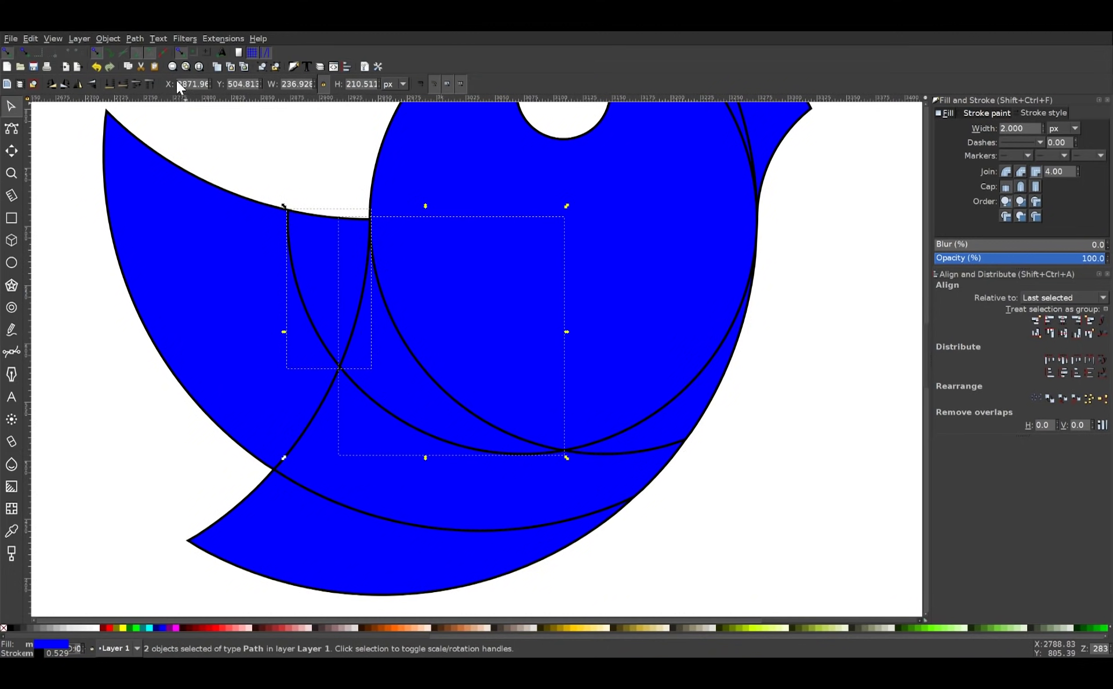
left_click(139, 38)
left_click(148, 107)
Step: Unite the large wing piece, the band beneath the body and the thin piece along the bird's breast using Union
left_click_drag(358, 317, 350, 285)
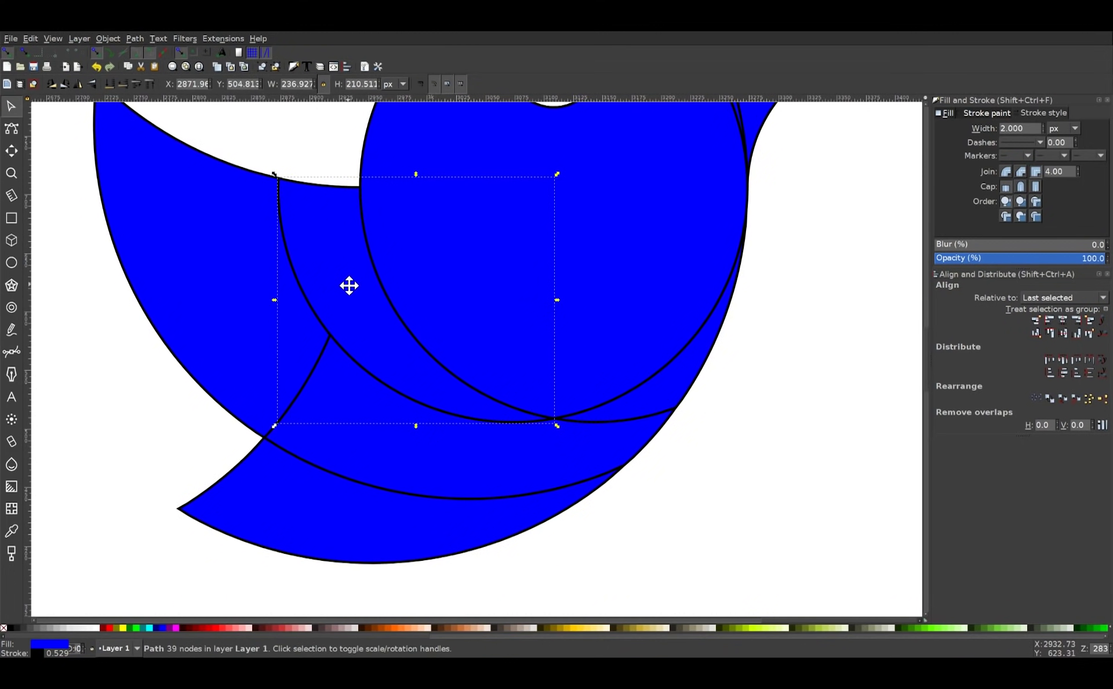
left_click_drag(170, 235, 179, 272)
scroll(132, 204, "up", 1)
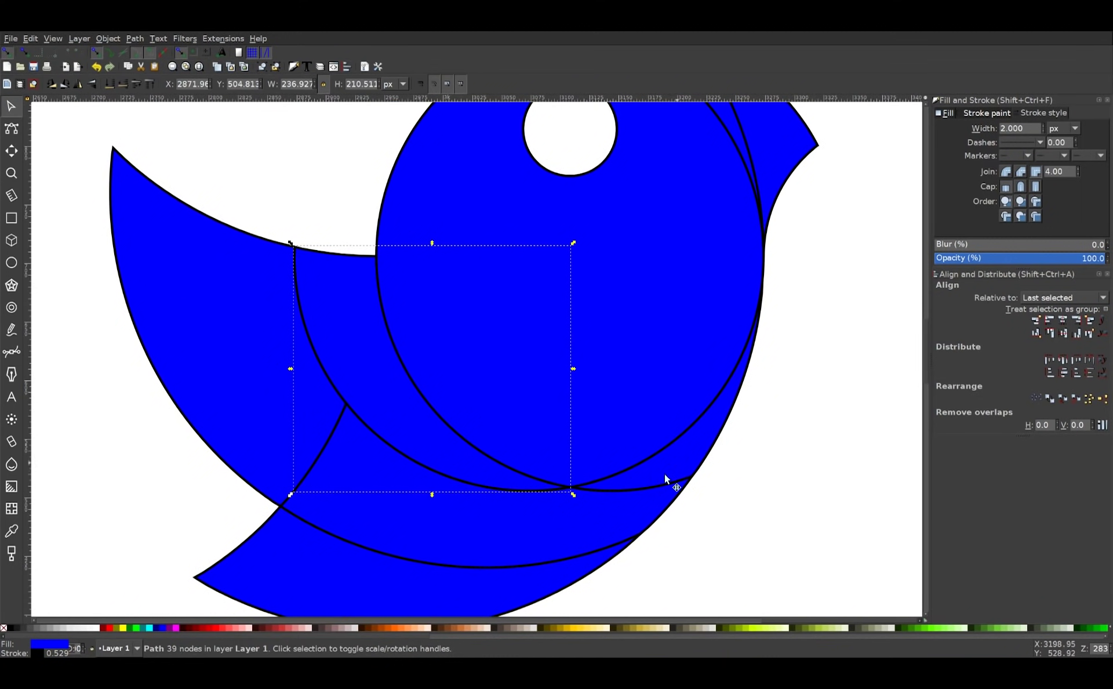
left_click(689, 453)
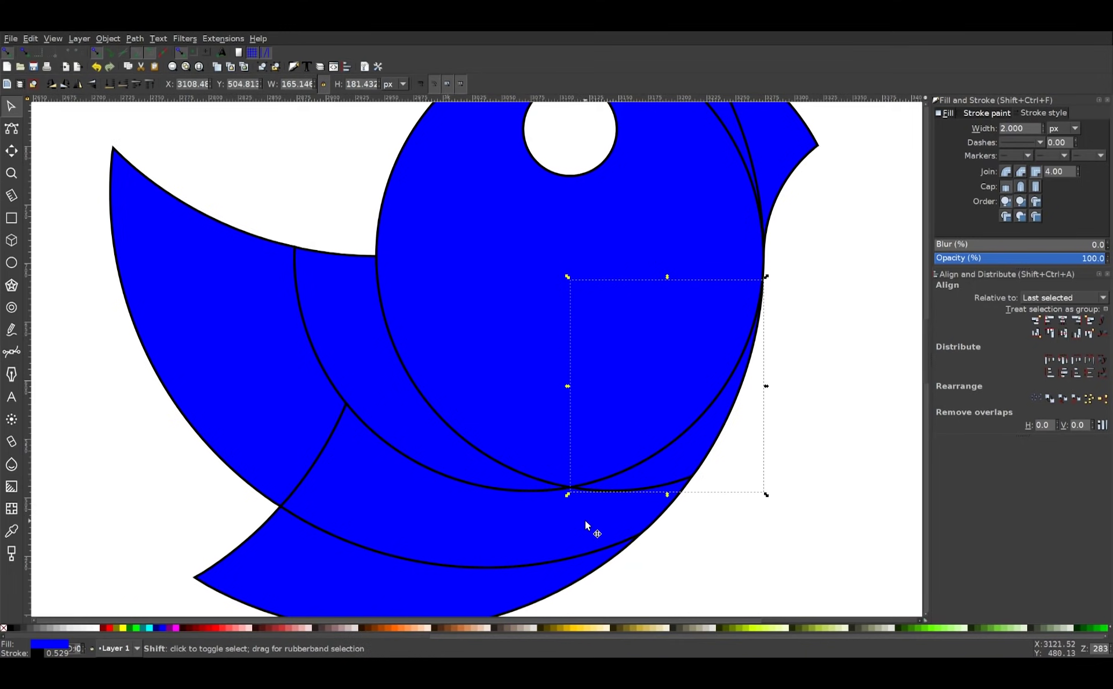
left_click(585, 520, "shift")
left_click(187, 398, "shift")
left_click(134, 38)
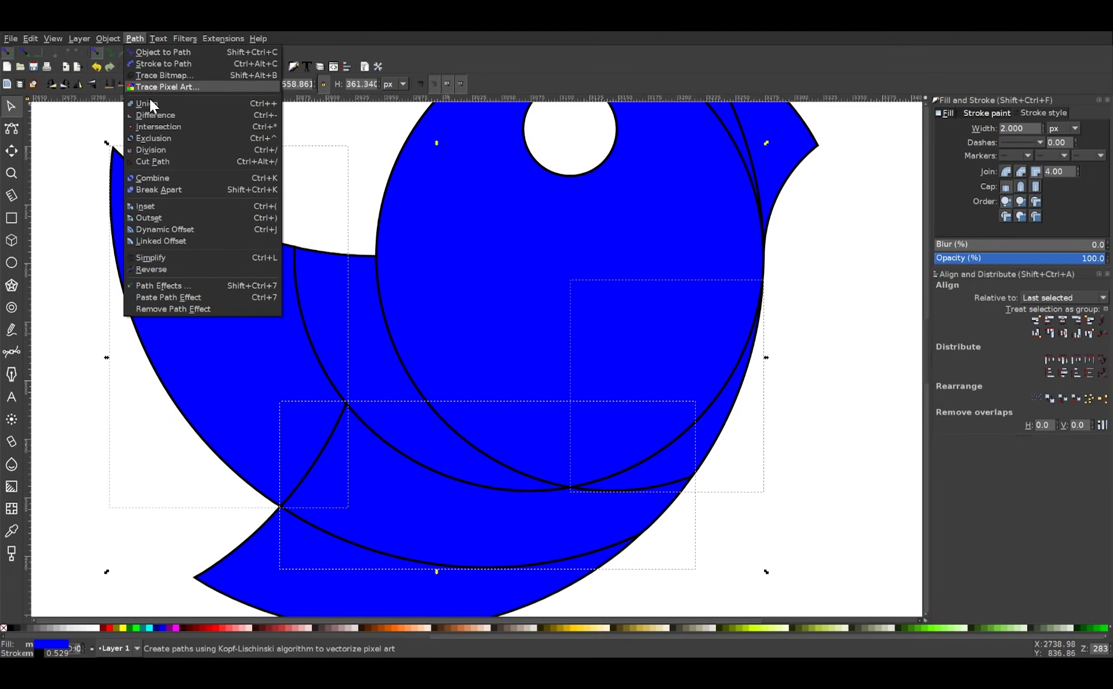
left_click(149, 102)
scroll(484, 313, "down", 2, "ctrl")
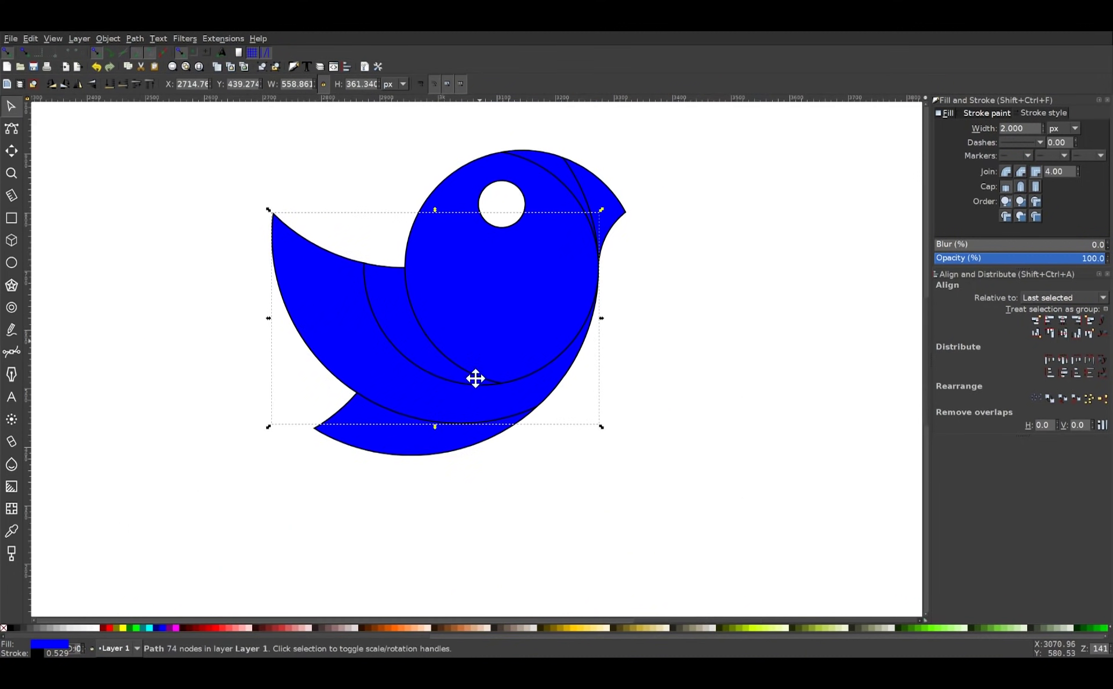
left_click(521, 485)
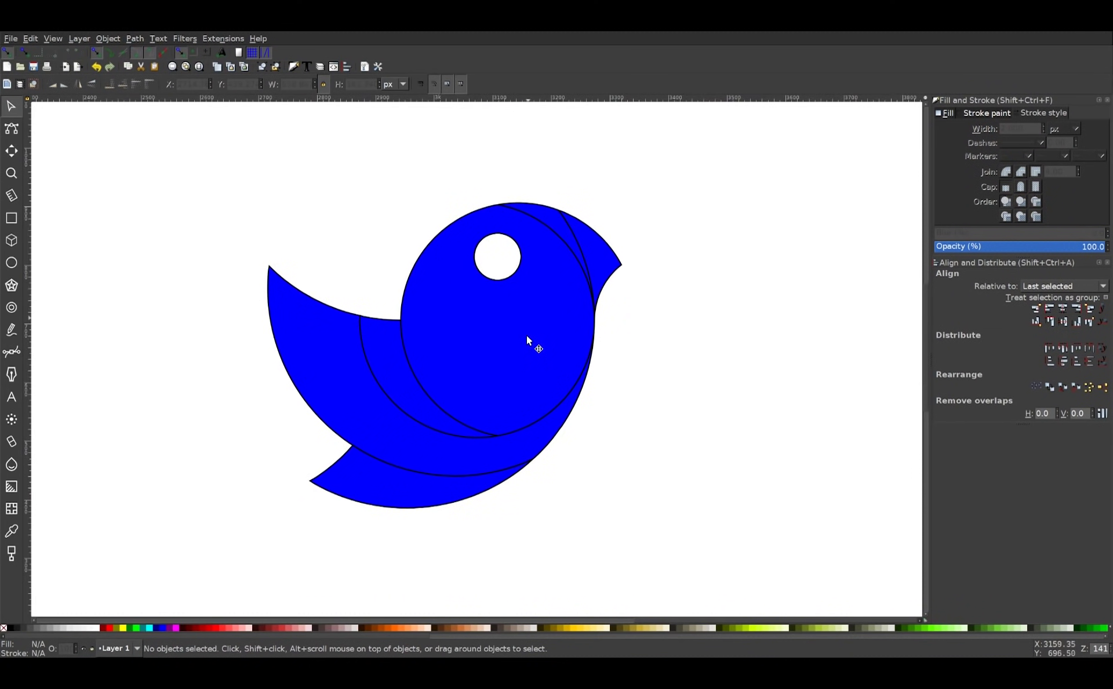
Step: Fill the beak with the pink-red swatch ff0066
left_click_drag(601, 312, 568, 345)
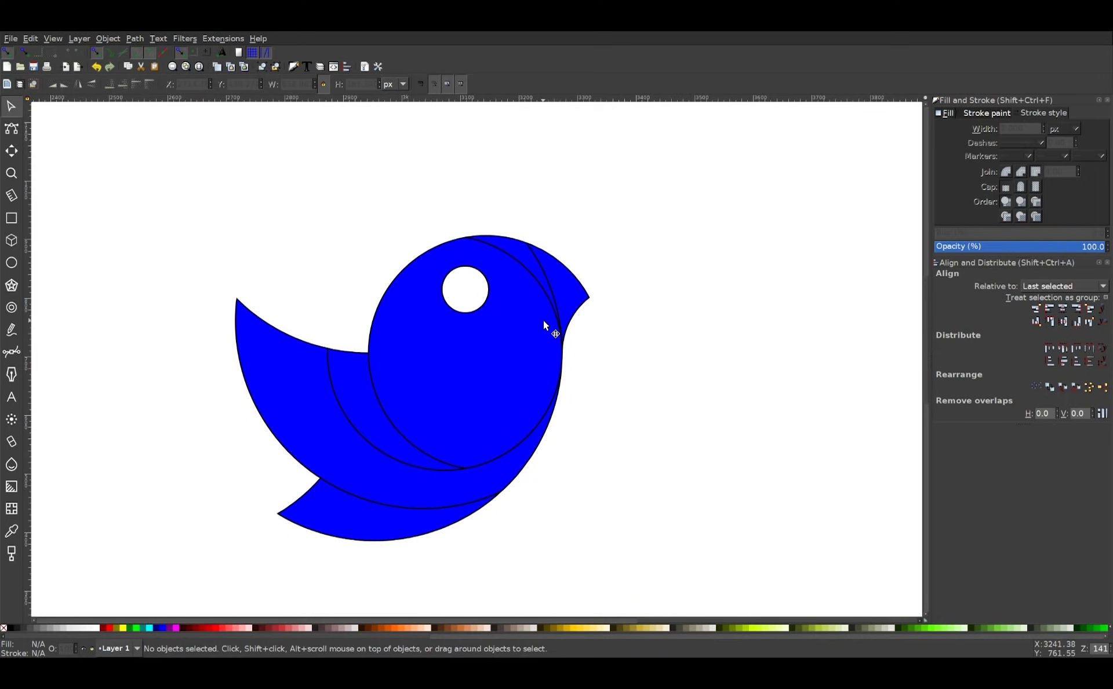
scroll(558, 283, "up", 3, "ctrl")
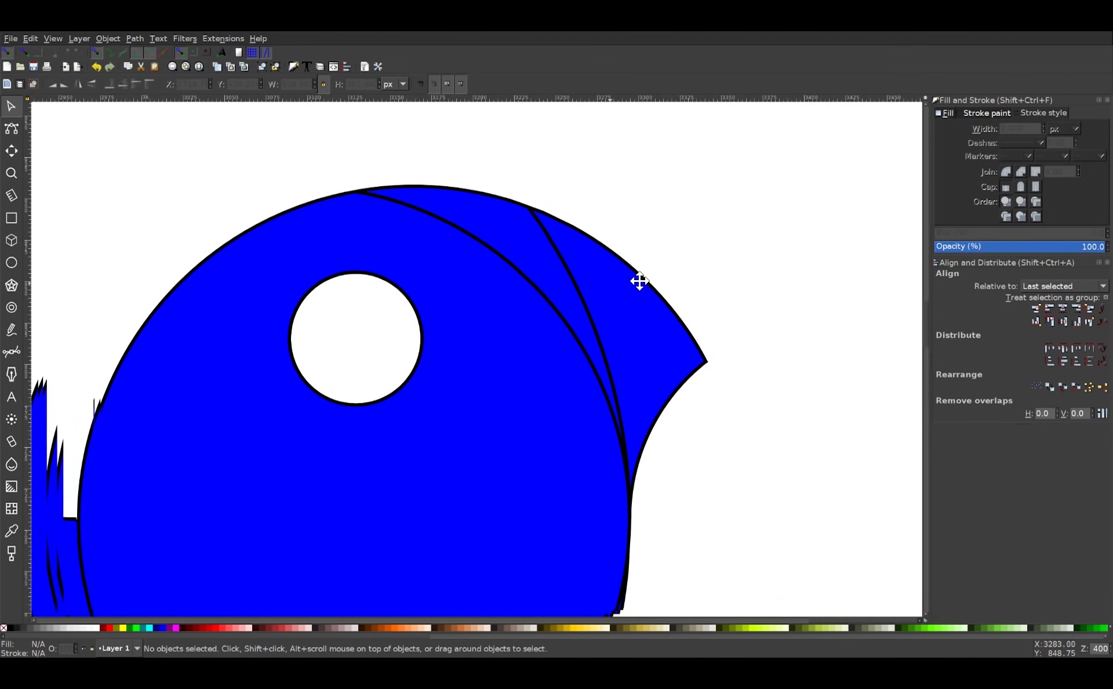
scroll(657, 392, "down", 2)
scroll(638, 290, "right", 1)
left_click(627, 228)
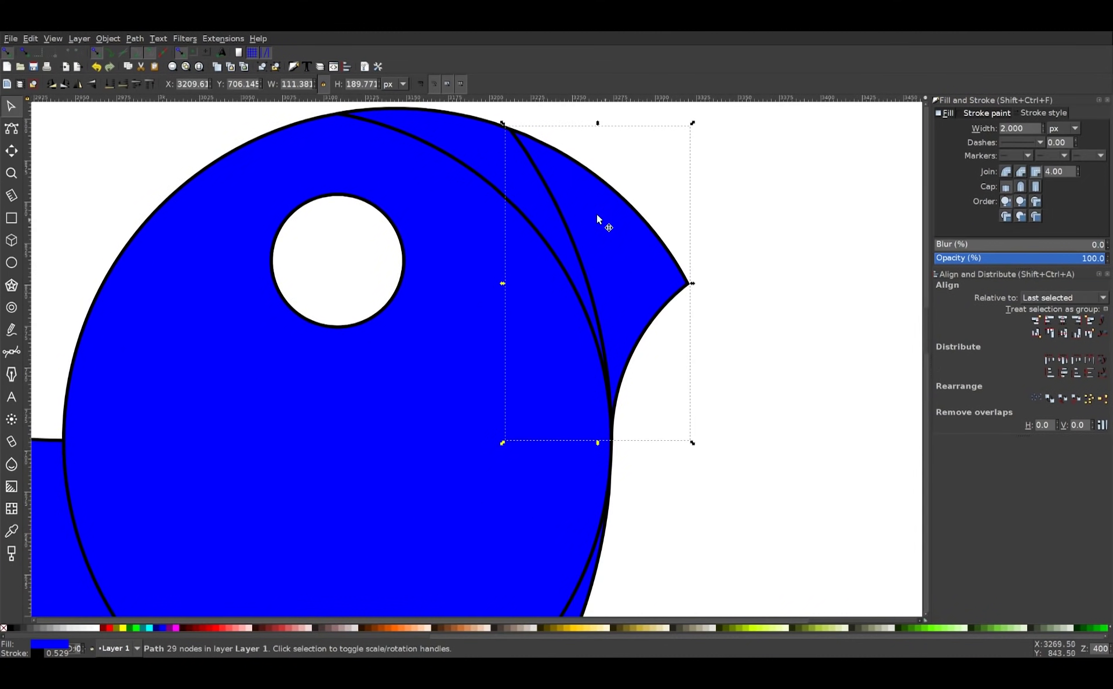
scroll(455, 635, "down", 10)
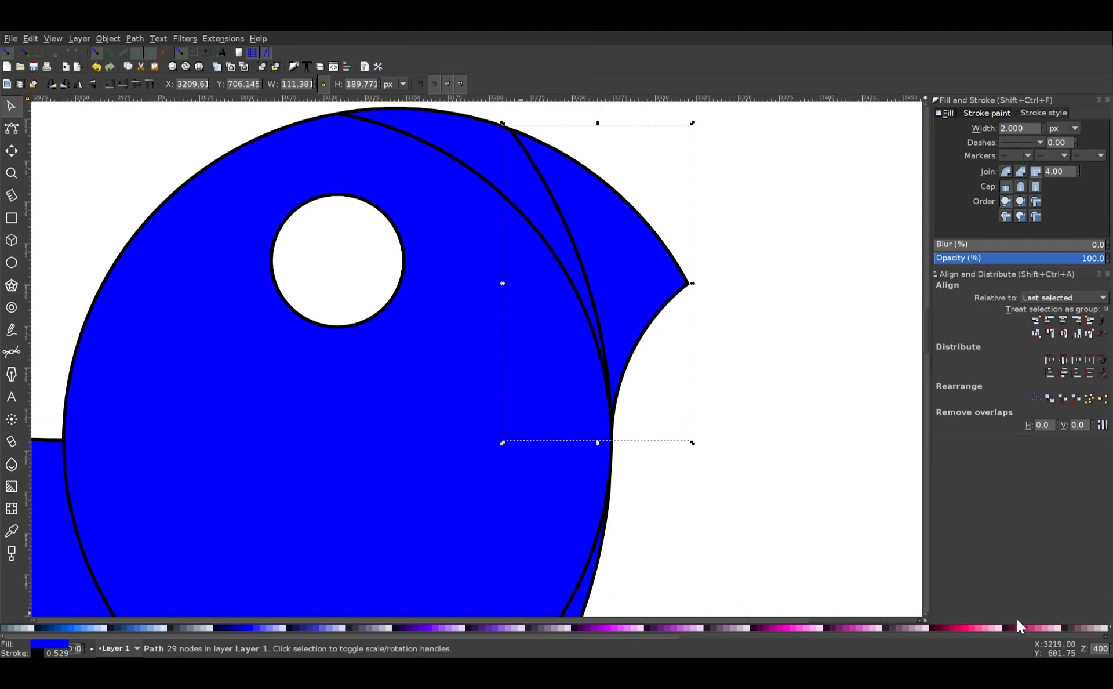
left_click(968, 627)
mouse_move(968, 634)
left_mouse_down()
mouse_move(489, 644)
mouse_move(209, 634)
left_mouse_up()
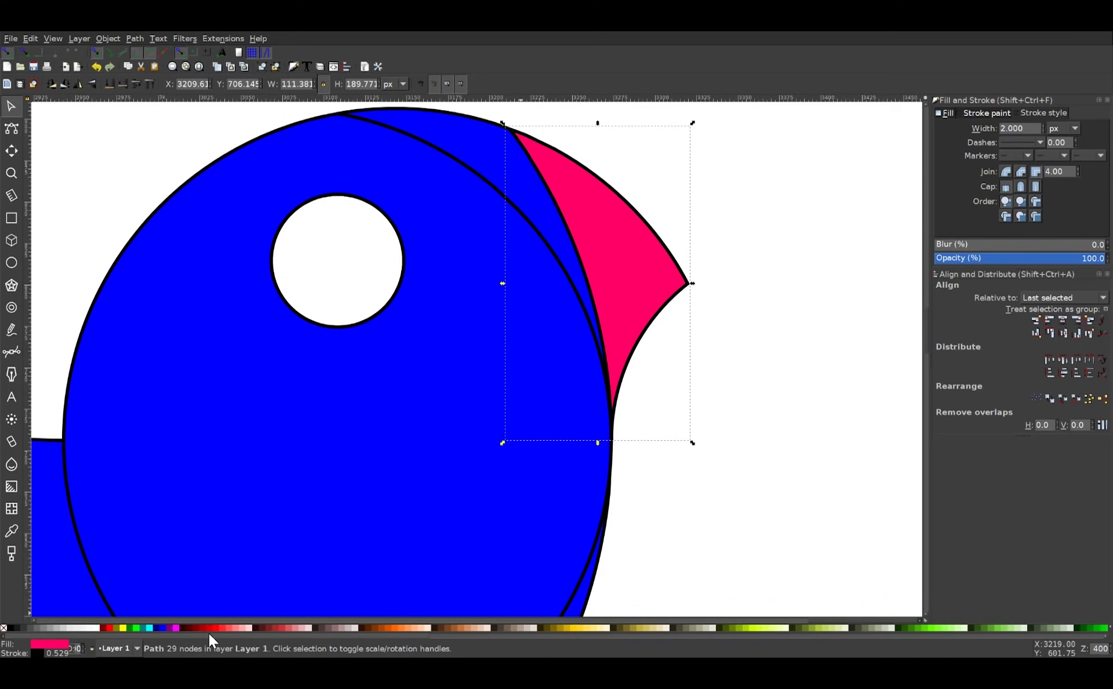
Step: Change the beak's fill to a linear gradient and set its end stop to yellow ffcc00
left_click_drag(551, 385, 517, 444)
left_click(947, 113)
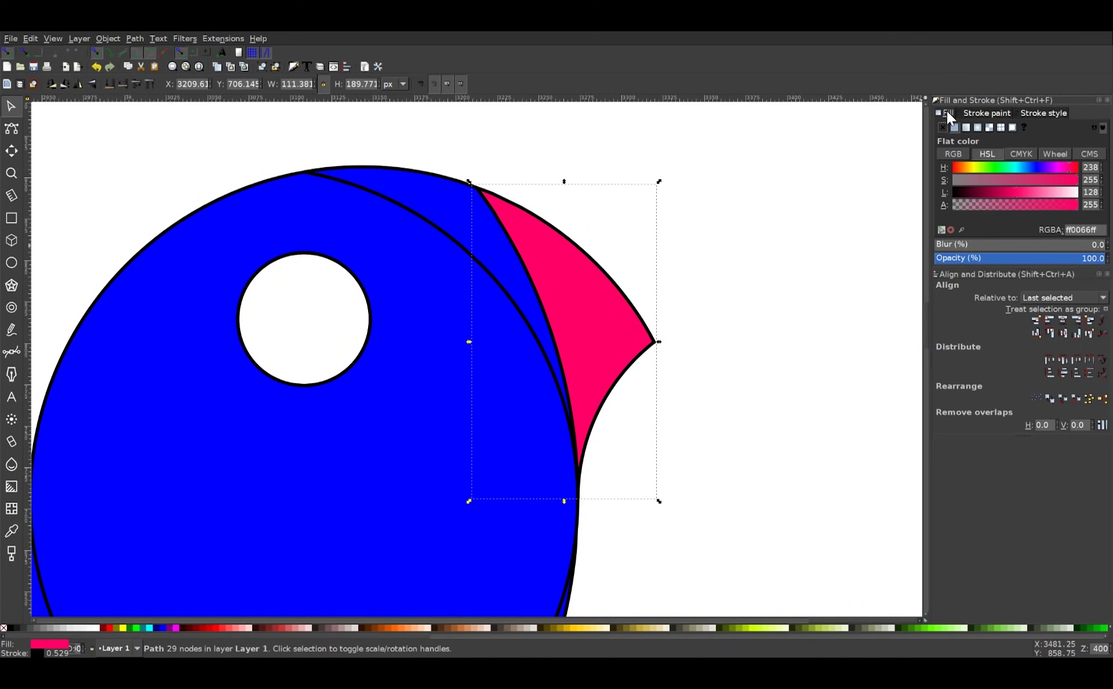
left_click(962, 130)
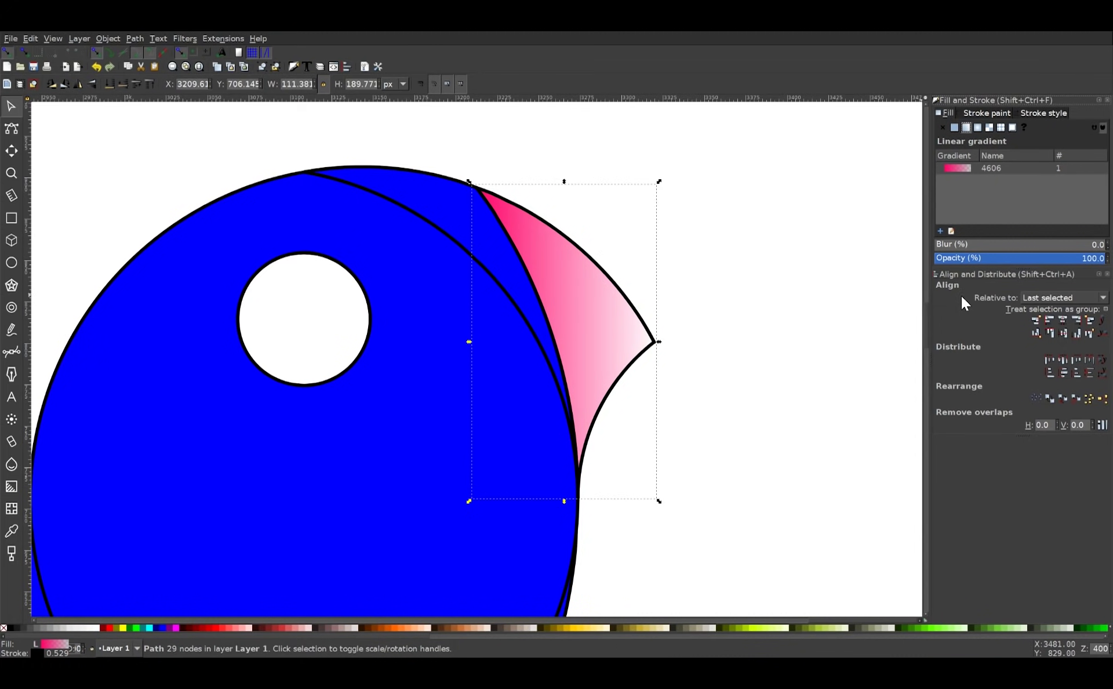
left_click(11, 486)
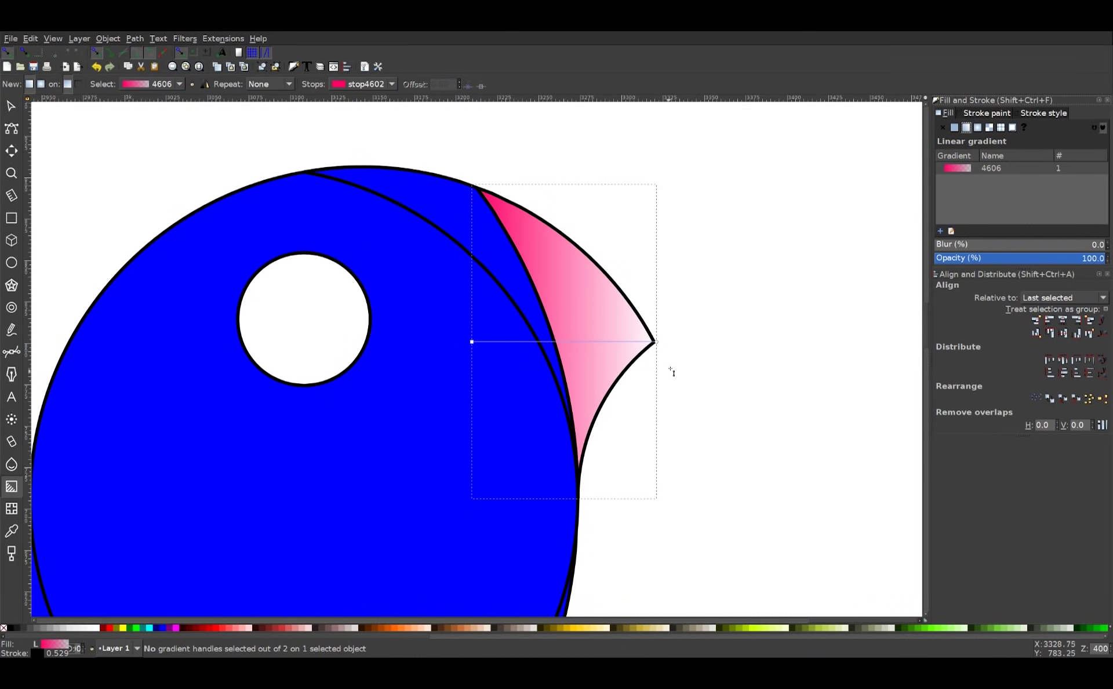
left_click(656, 341)
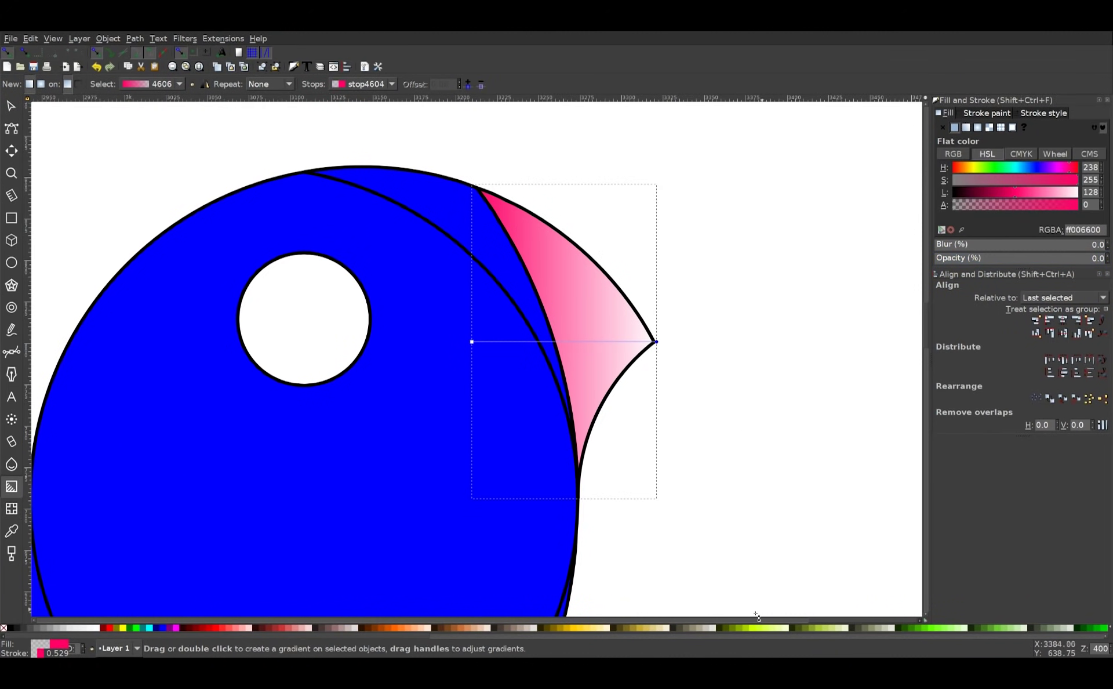
left_click(572, 628)
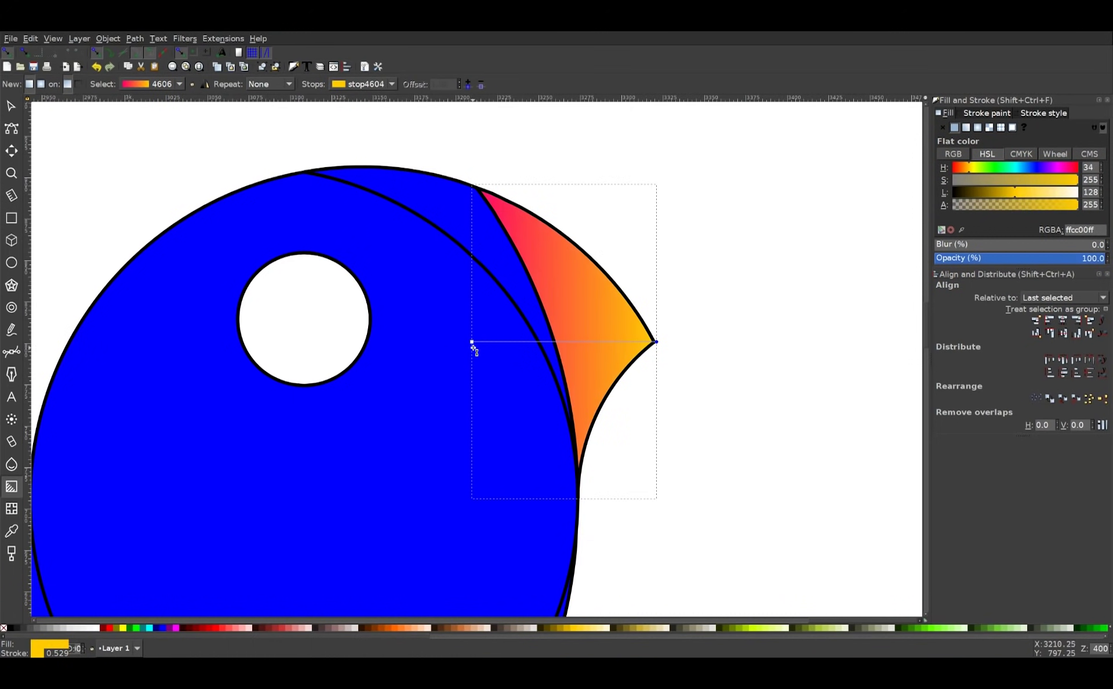
Step: Position the beak's gradient so it runs from pink at the lower tip to yellow at the upper corner
left_click_drag(473, 344, 590, 447)
key("ctrl+z")
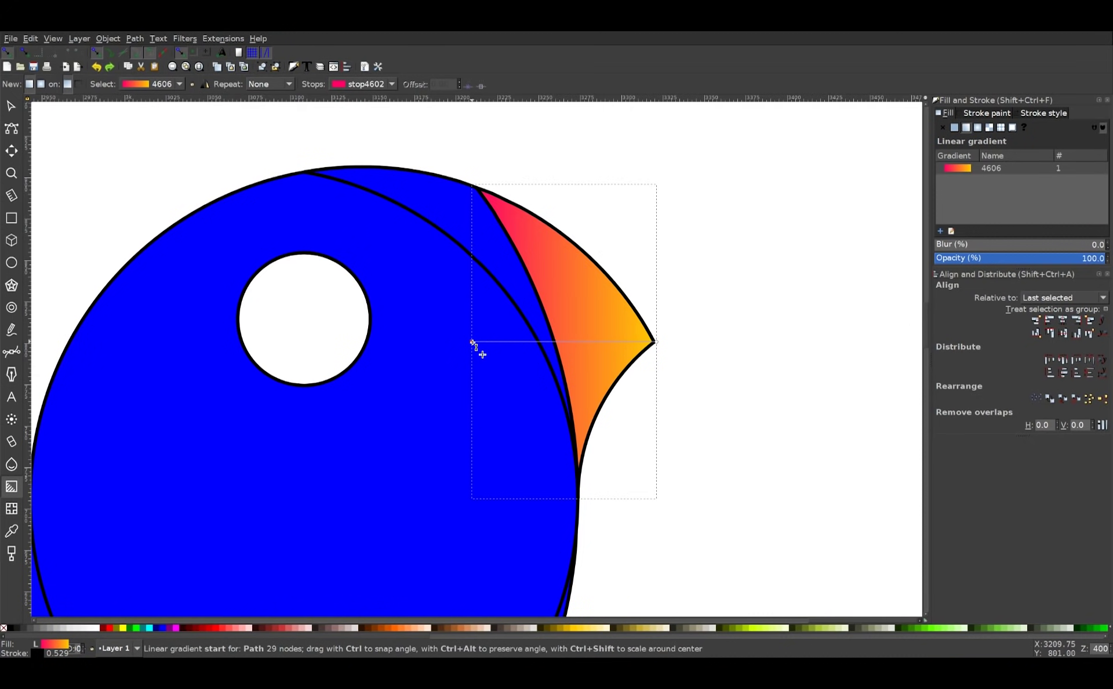
left_click_drag(473, 342, 580, 474)
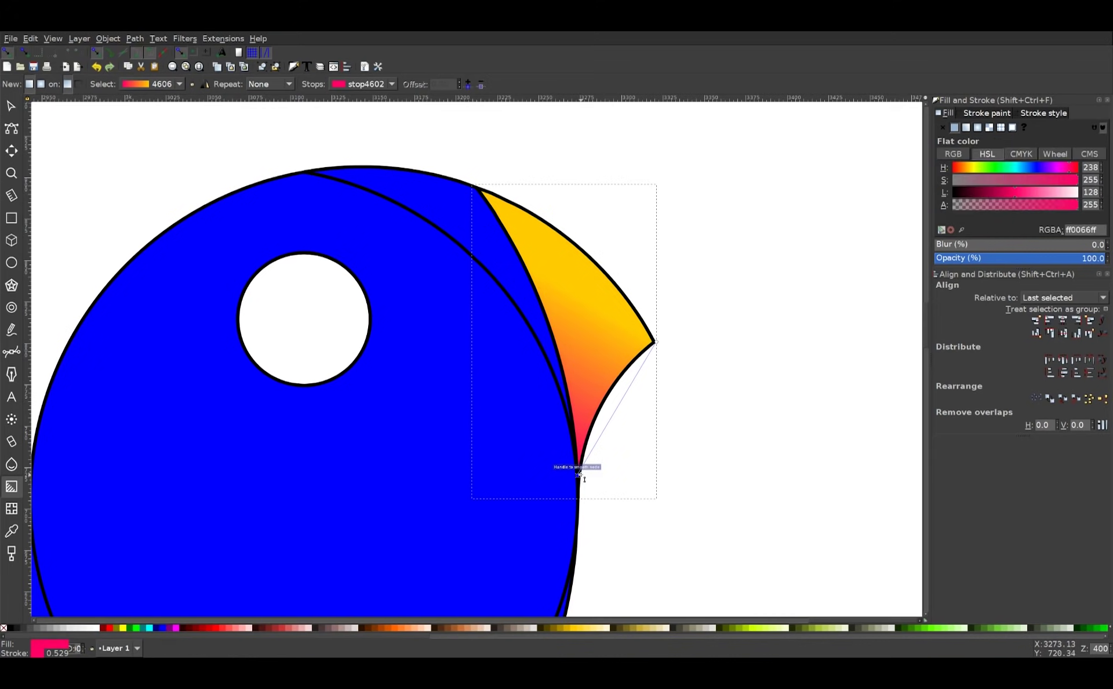
left_click_drag(657, 343, 477, 189)
Step: Apply the beak's pink-to-yellow gradient to the crescent between head and beak, running from its lower tip to its upper tip
left_click_drag(563, 318, 588, 363)
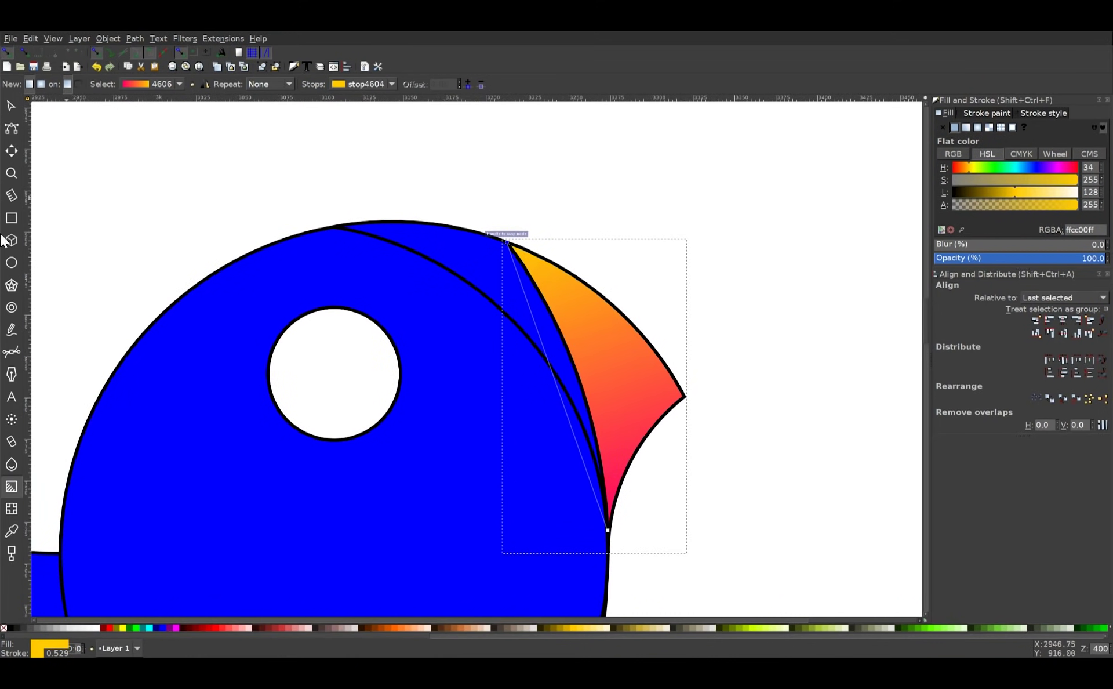
left_click(464, 259)
left_click(966, 128)
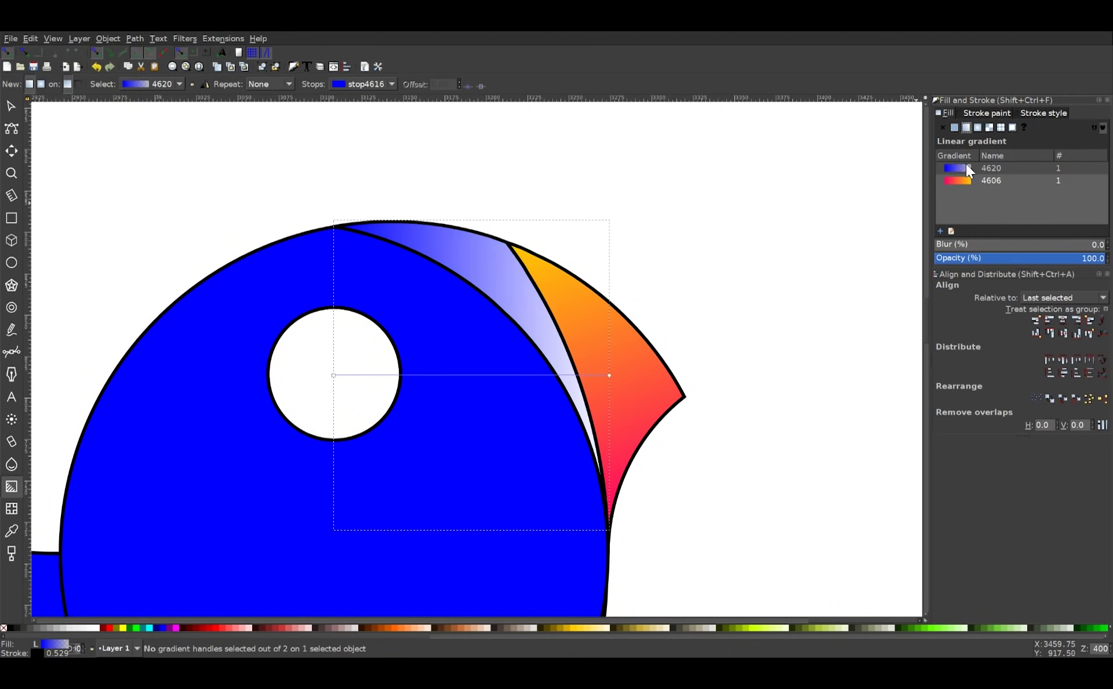
left_click(969, 179)
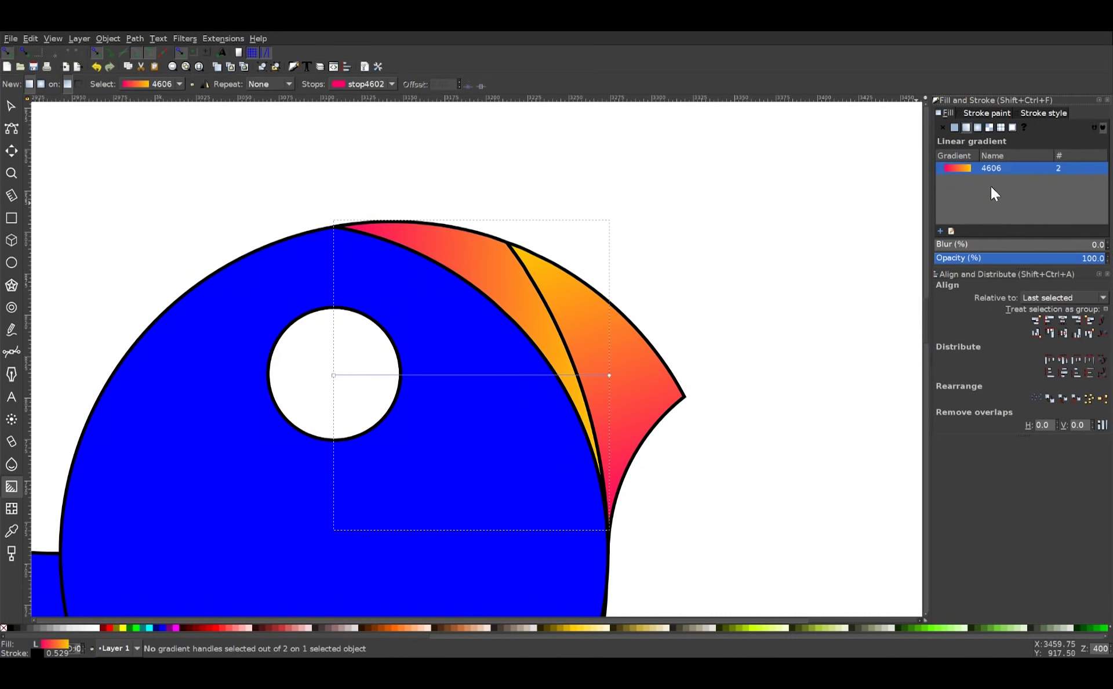
left_click_drag(334, 375, 601, 476)
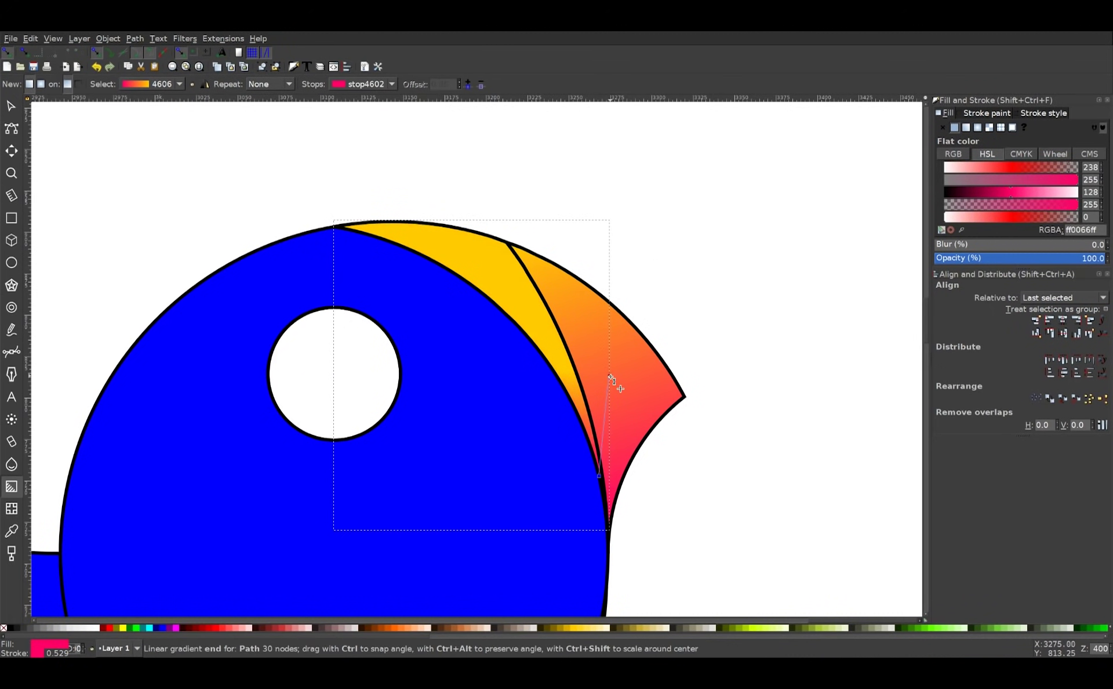
left_click_drag(609, 376, 347, 228)
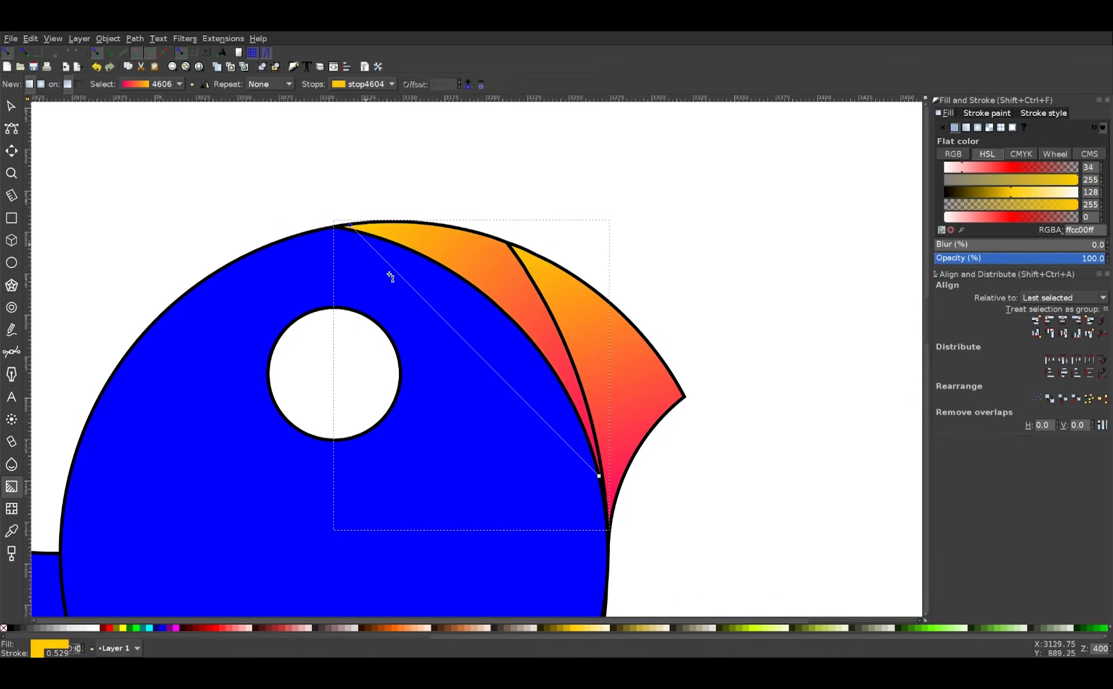
Step: Recolour the head and body piece to blue 003ad8 and change its fill to a linear gradient
scroll(534, 383, "down", 3)
scroll(586, 443, "down", 3)
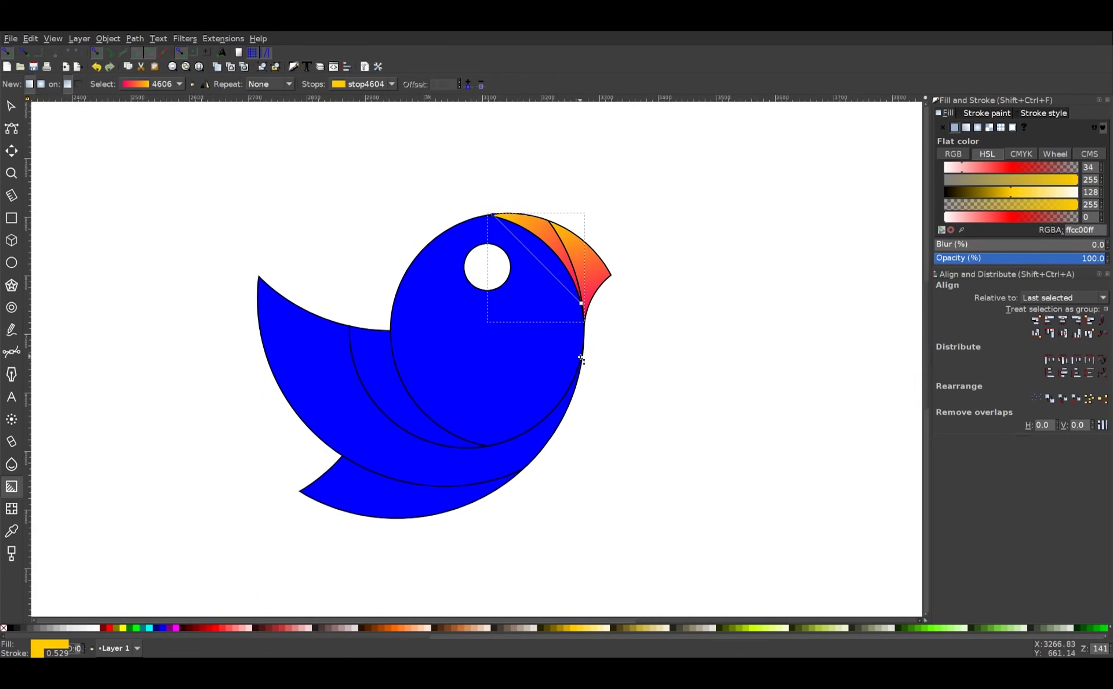
scroll(504, 332, "up", 1)
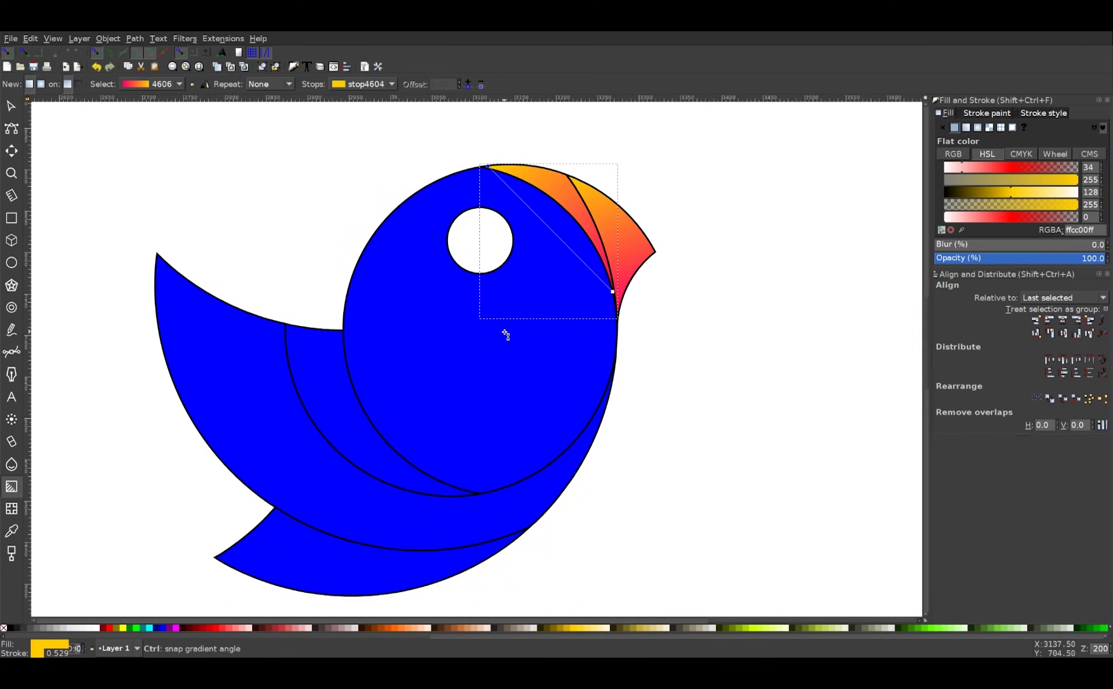
key("s")
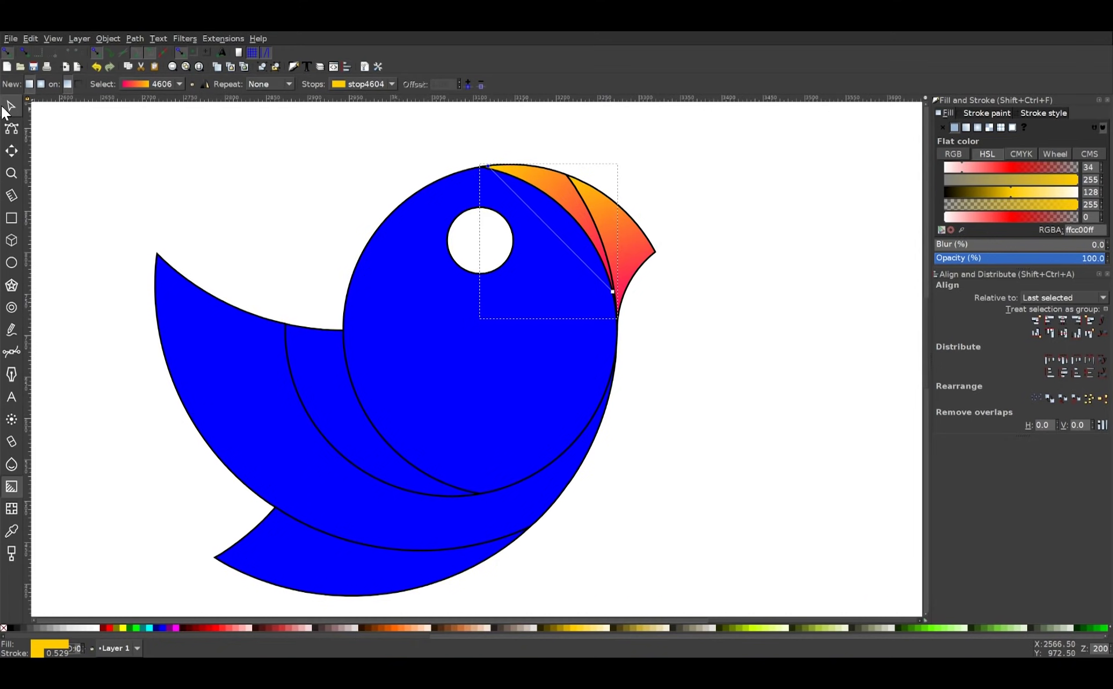
left_click(520, 290)
scroll(501, 319, "up", 1)
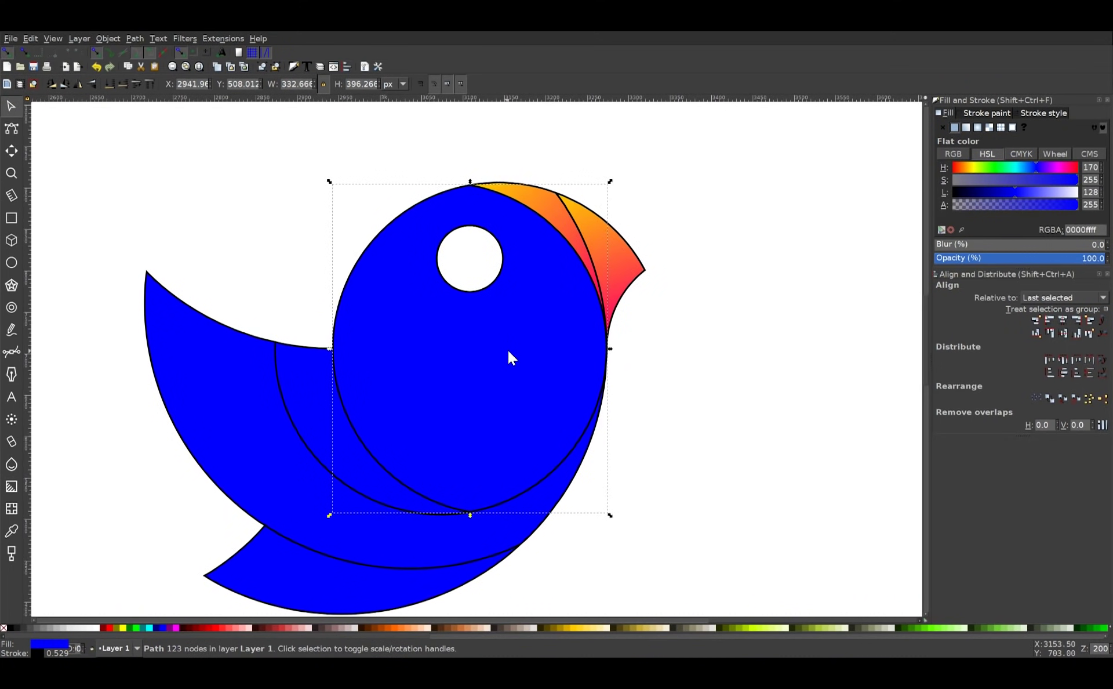
left_click_drag(1036, 167, 1006, 192)
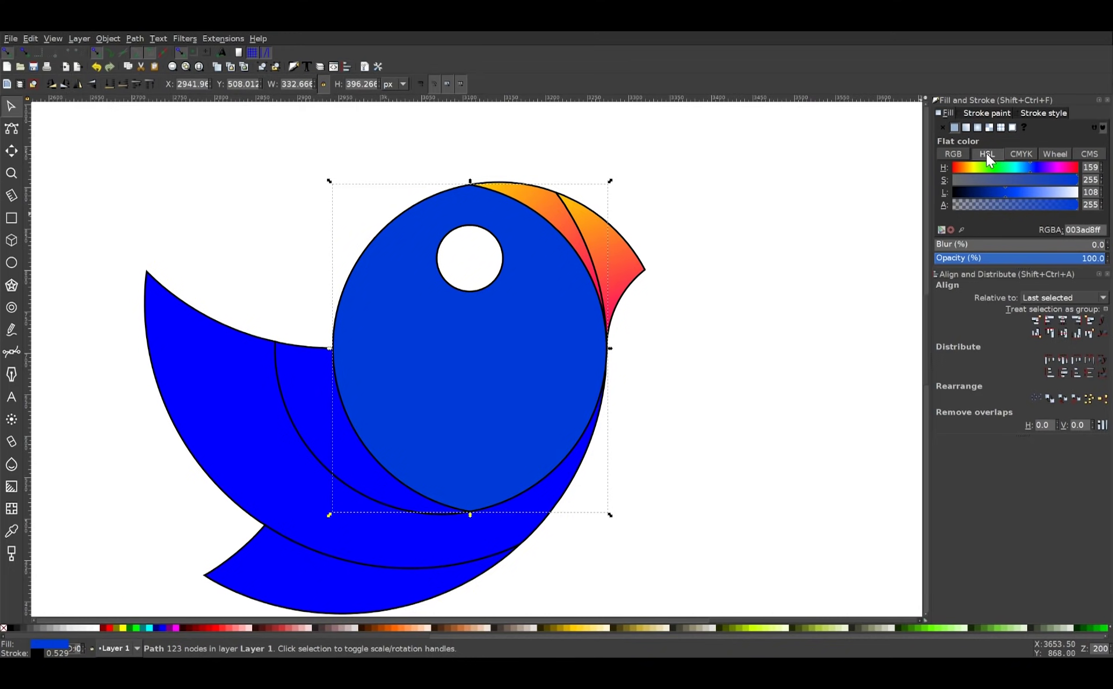
scroll(608, 394, "up", 2)
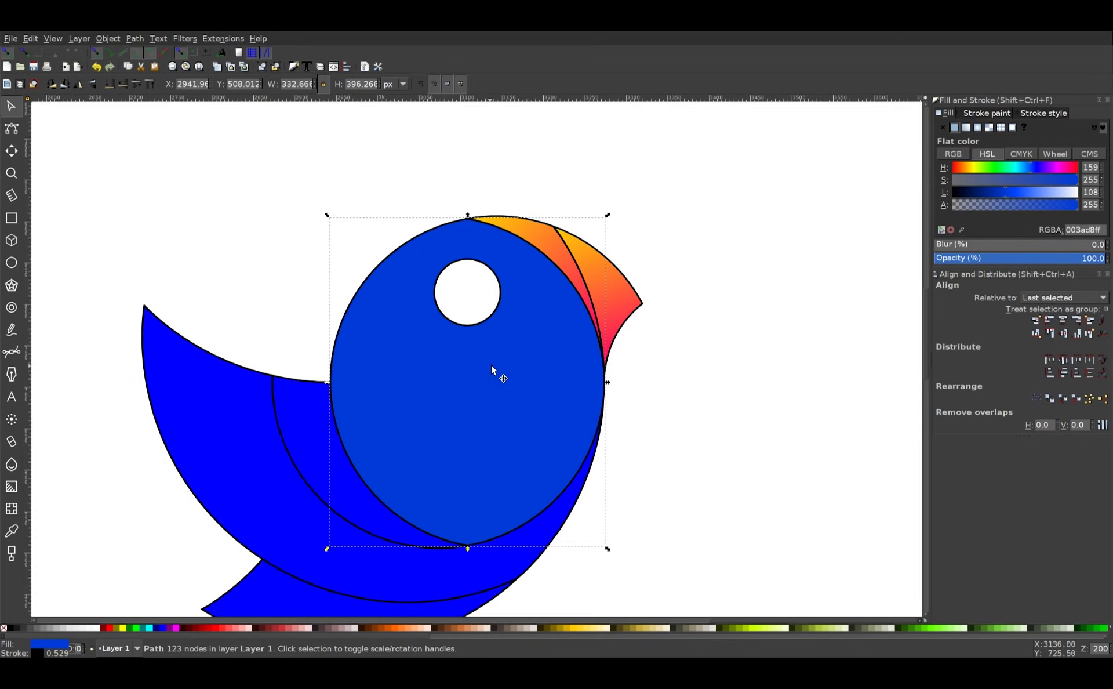
left_click(967, 127)
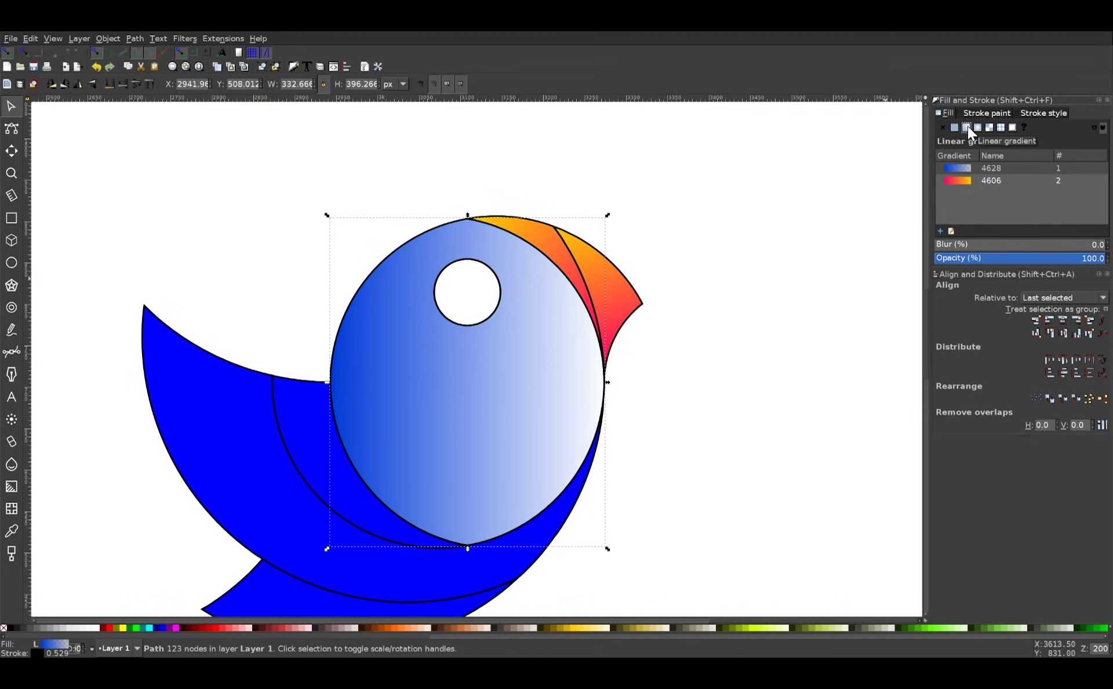
Step: Set the end stop of the head's blue gradient to green 37c871 and lower that end of the gradient line slightly
left_click(11, 486)
left_click(606, 383)
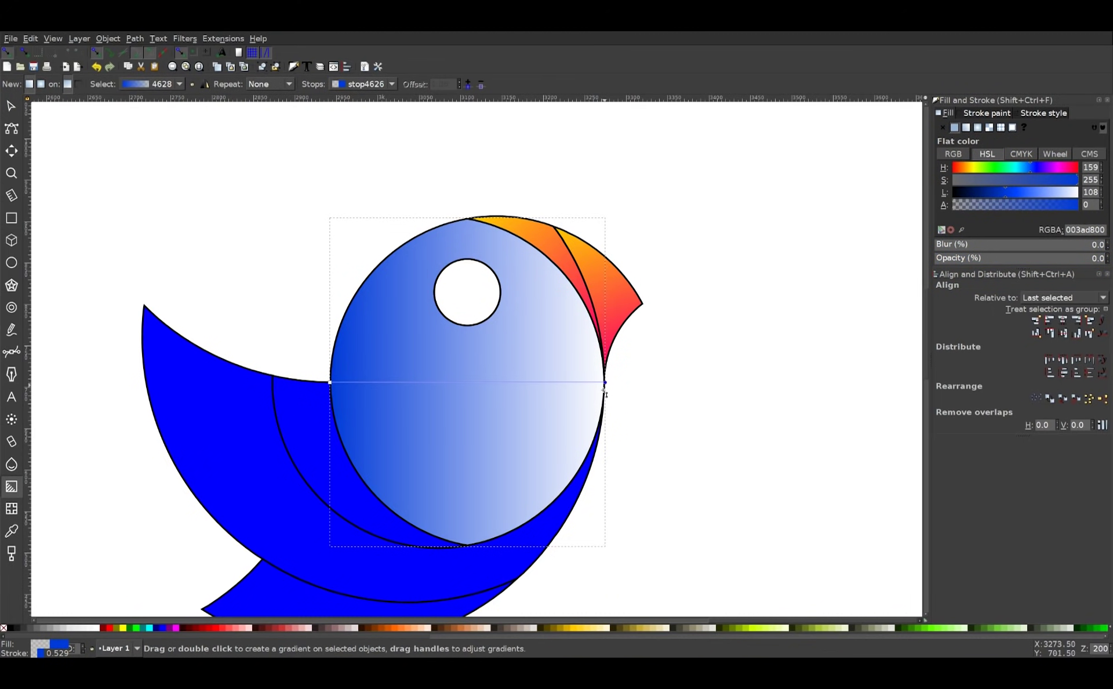
left_click_drag(405, 636, 652, 655)
left_click(716, 627)
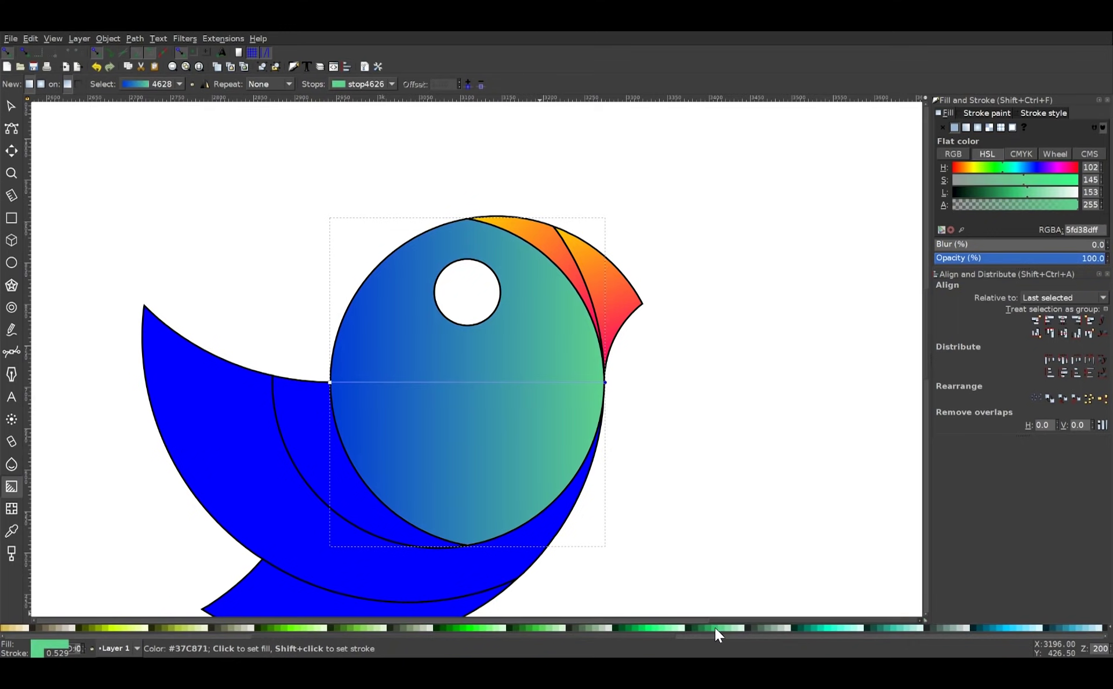
left_click_drag(718, 359, 730, 350)
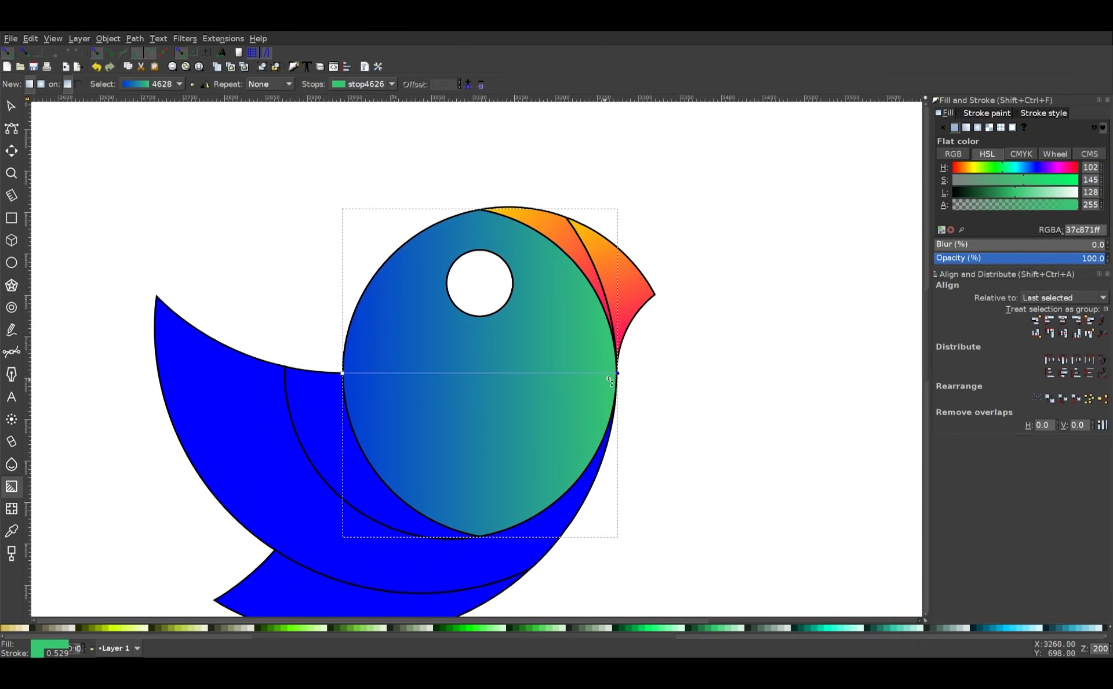
mouse_move(617, 374)
left_mouse_down()
mouse_move(520, 319)
mouse_move(360, 348)
mouse_move(347, 378)
mouse_move(617, 382)
left_mouse_up()
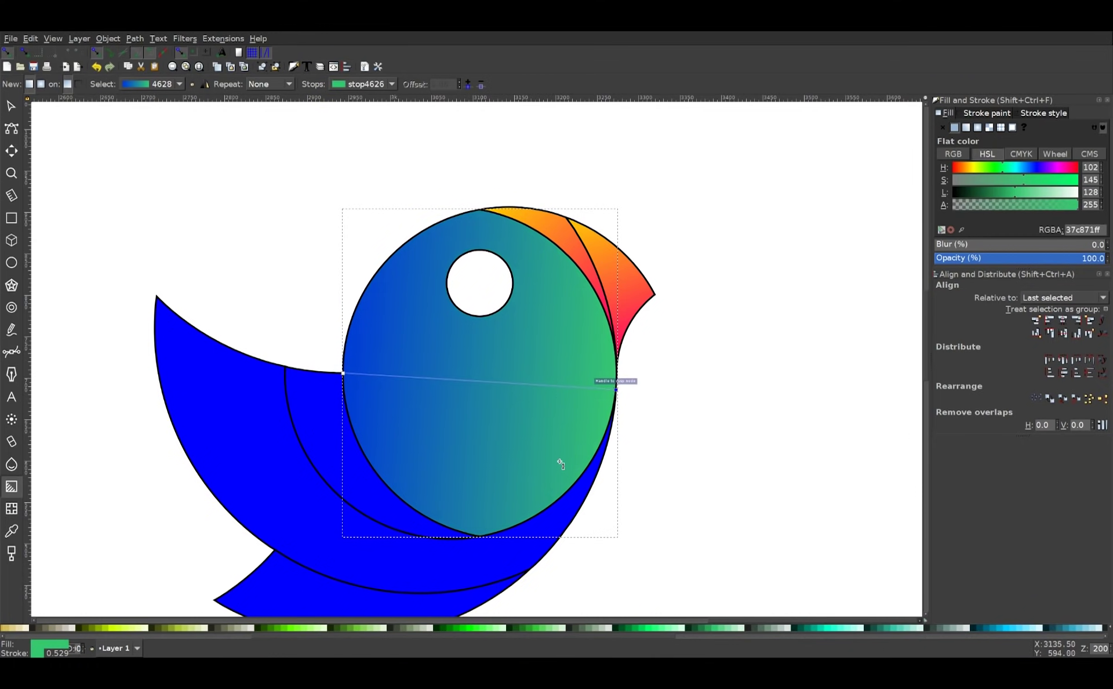
Step: Apply the head's blue-green gradient to the inner wing crescent, running from blue at its lower tip to green at its upper corner
scroll(558, 458, "down", 3)
left_click(311, 328)
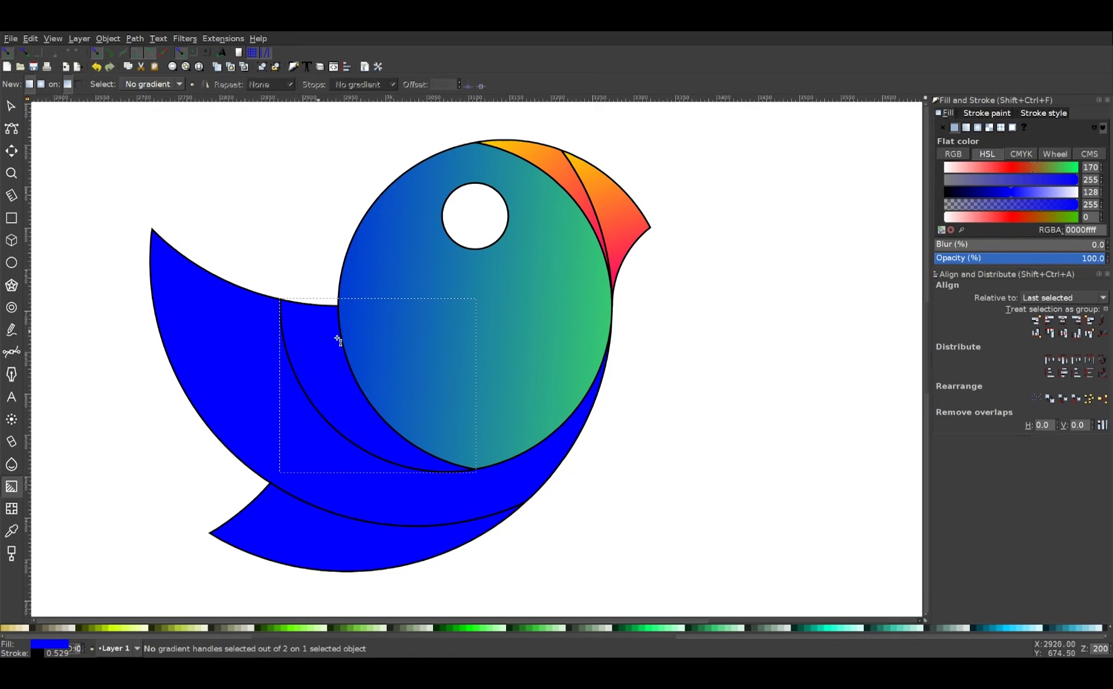
left_click(965, 127)
left_click(957, 185)
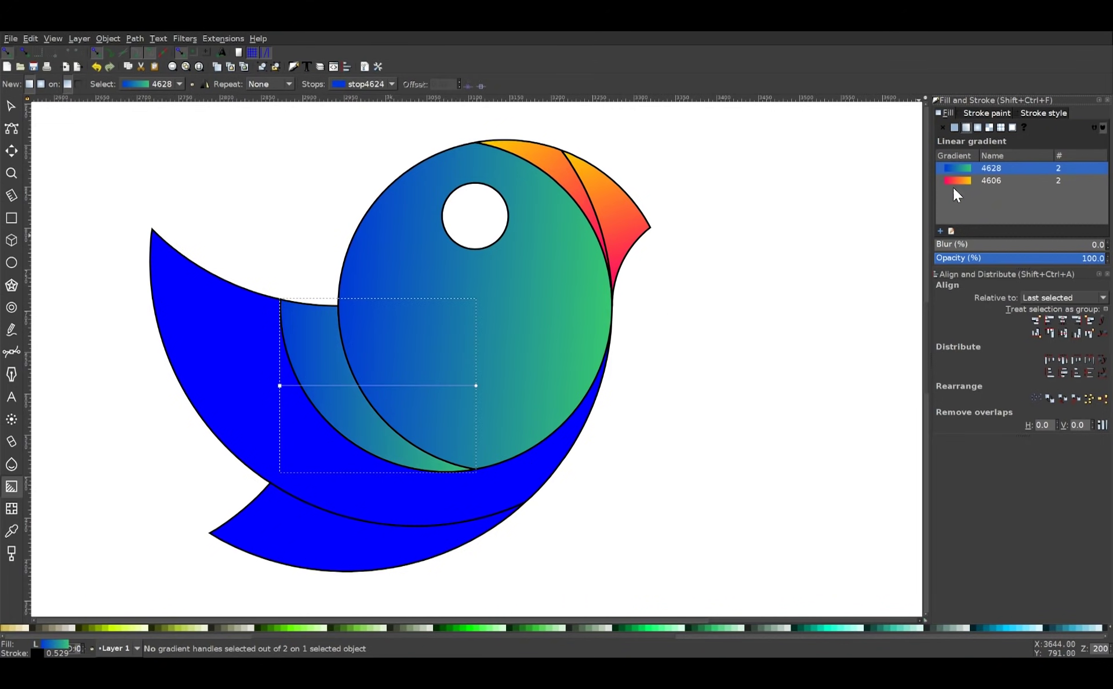
left_click_drag(280, 386, 472, 469)
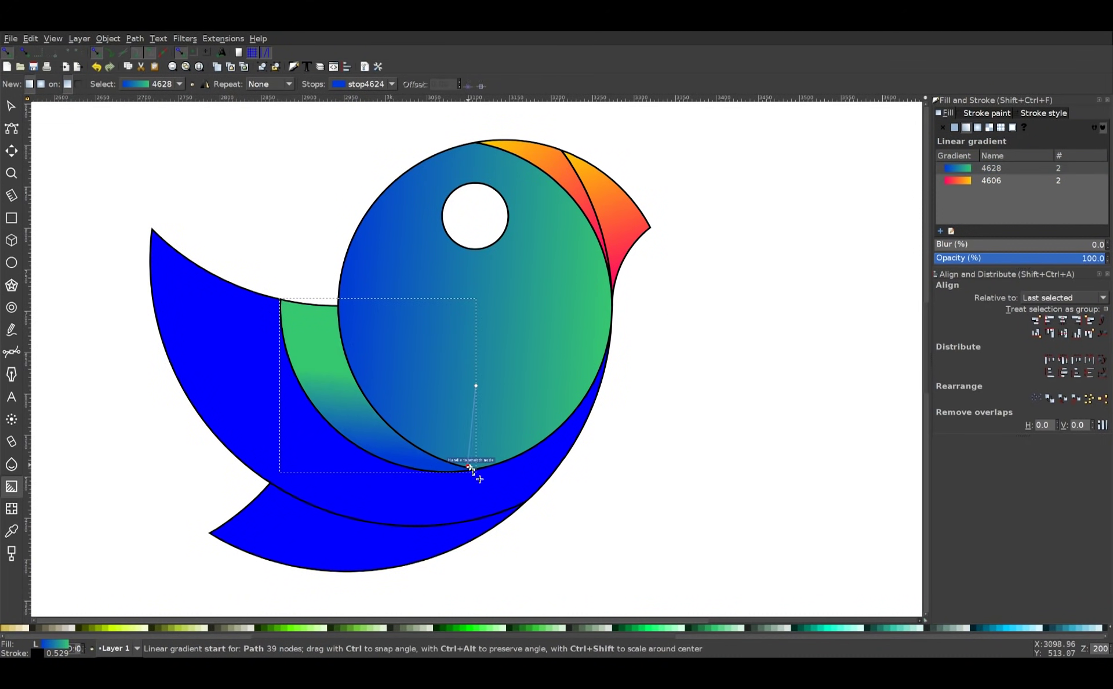
left_click_drag(478, 387, 280, 300)
Step: Apply the blue-green gradient to the large wing, running horizontally from blue beside the breast to green near the wing tip
left_click(229, 346)
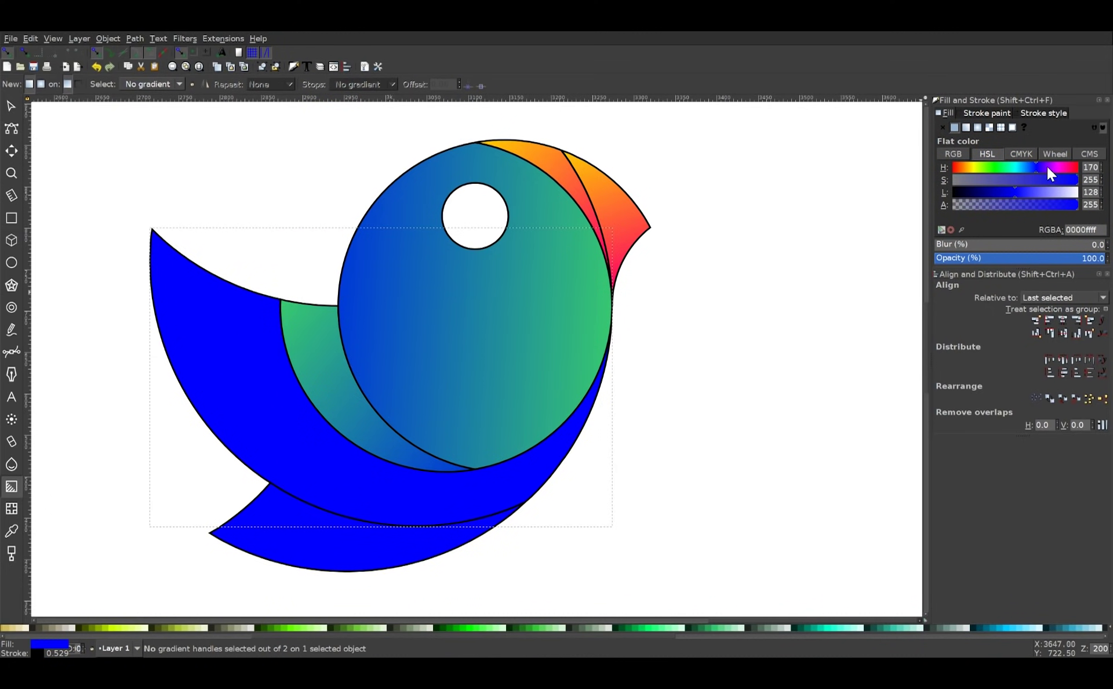
left_click(965, 128)
left_click(991, 180)
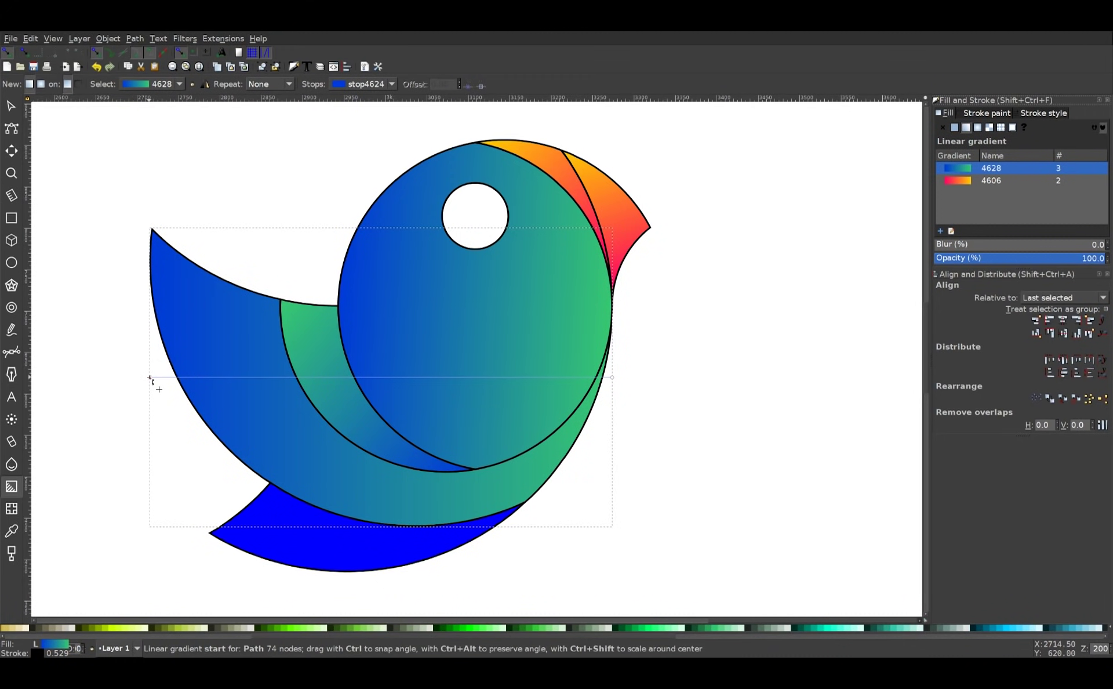
left_click_drag(150, 377, 580, 432)
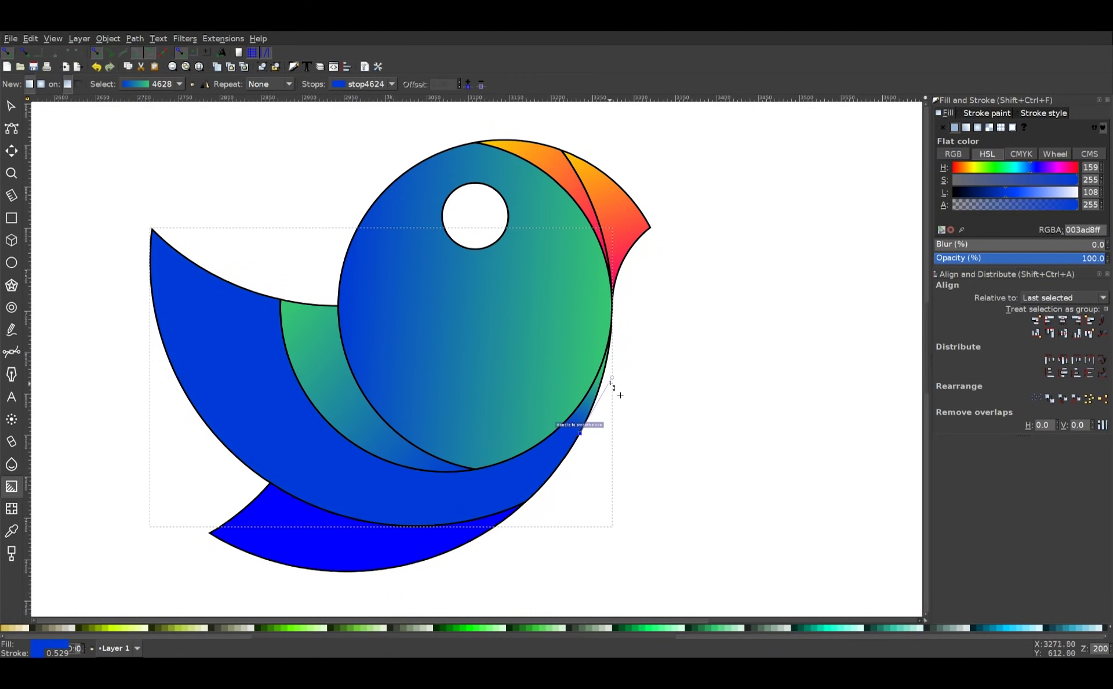
left_click_drag(612, 378, 216, 434)
Step: Apply the blue-green gradient to the tail piece, with green at the pointed tip and blue toward the breast
left_click_drag(320, 540, 360, 487)
left_click(329, 457)
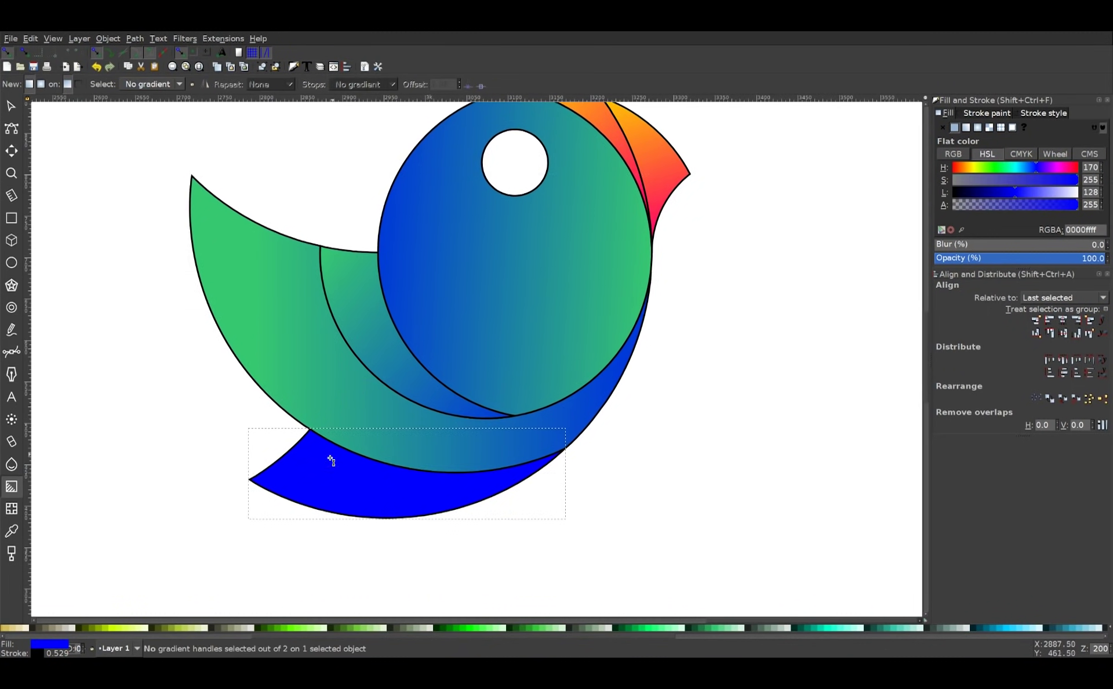
left_click(965, 127)
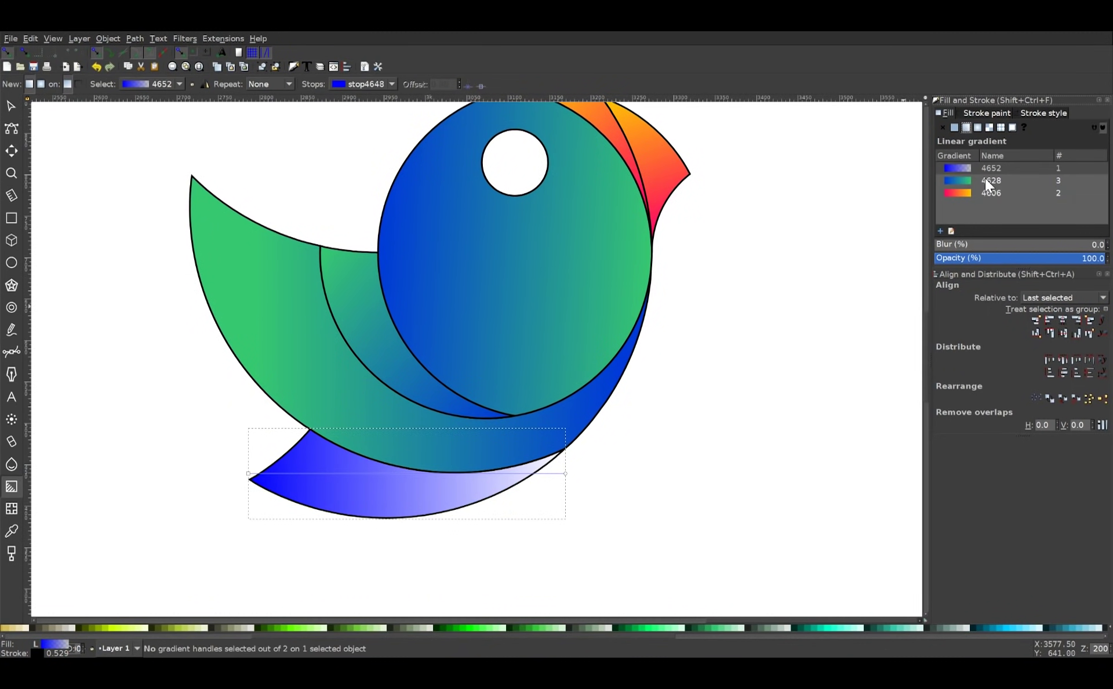
left_click(988, 180)
mouse_move(247, 473)
left_mouse_down()
mouse_move(539, 470)
mouse_move(268, 470)
left_mouse_up()
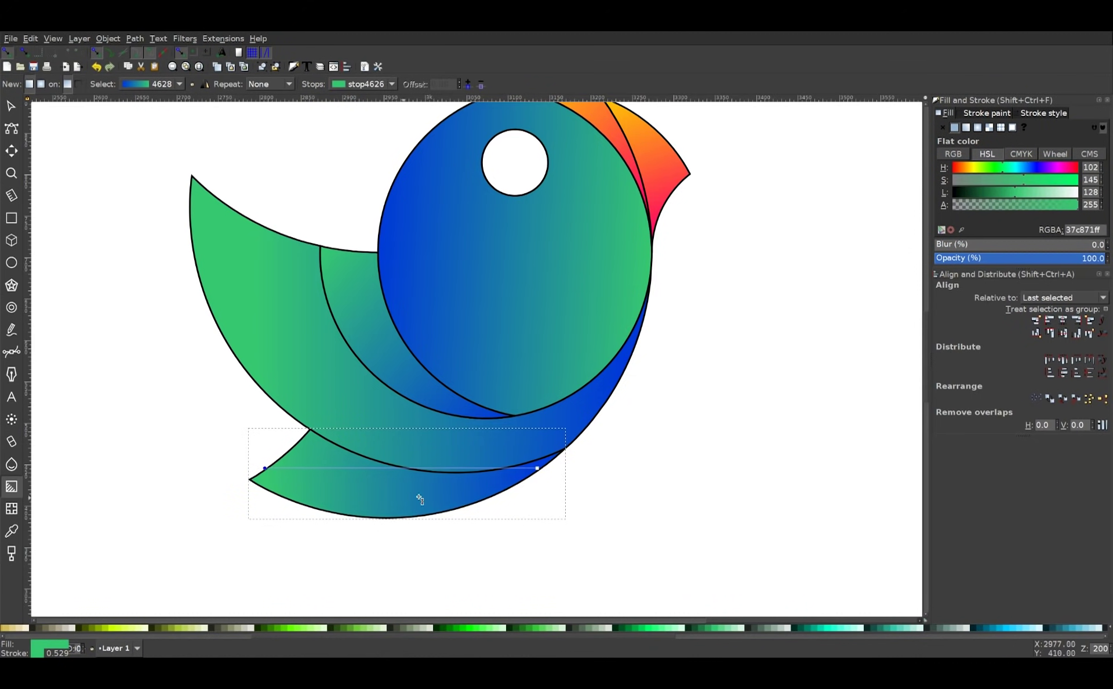
Step: Realign the inner wing crescent's gradient horizontally, from green at its outer edge to blue toward the head
left_click(378, 352)
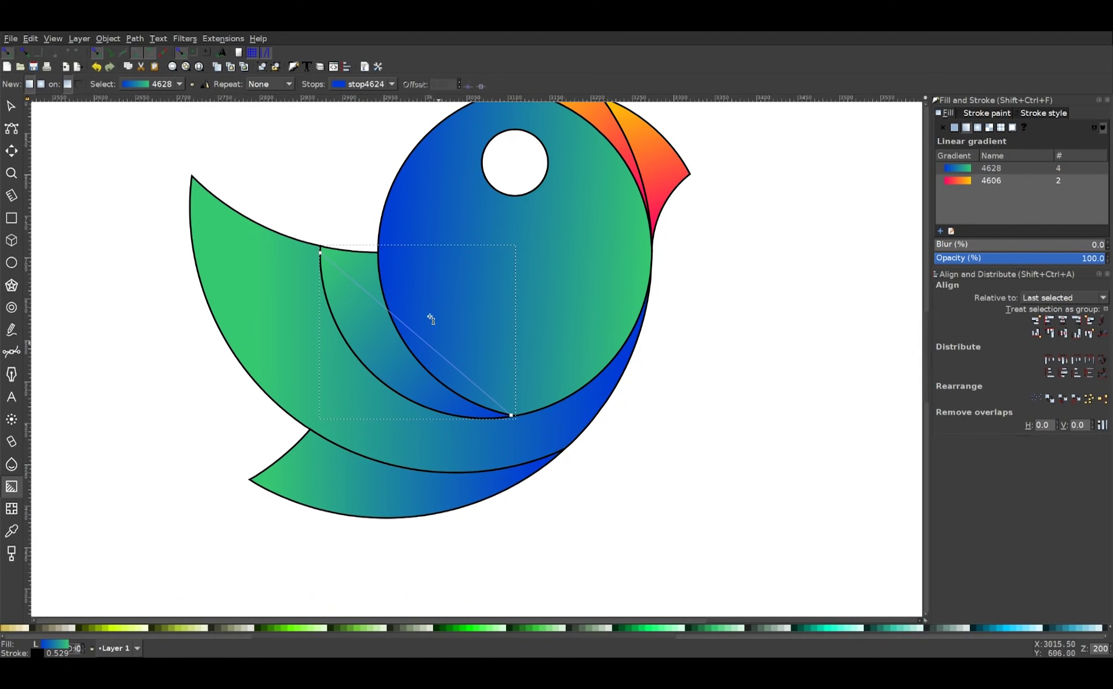
left_click_drag(320, 253, 316, 342)
left_click_drag(512, 416, 500, 353)
scroll(565, 464, "down", 2)
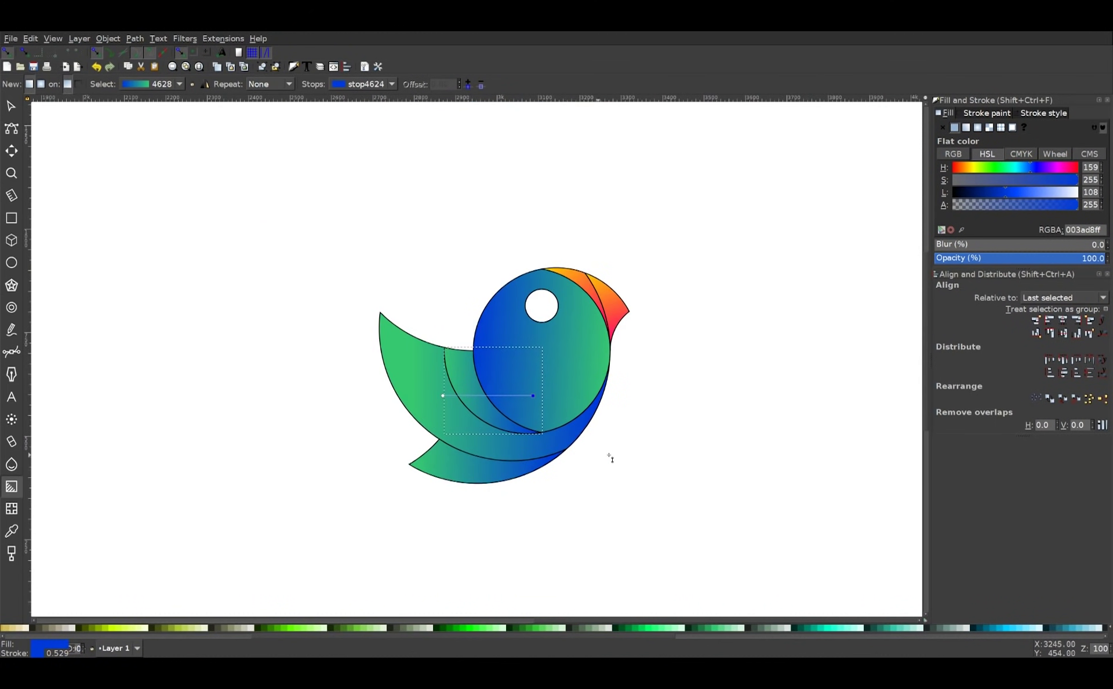
Step: Reverse the head's gradient so it runs horizontally from green on the wing side to blue on the beak side
left_click(554, 362)
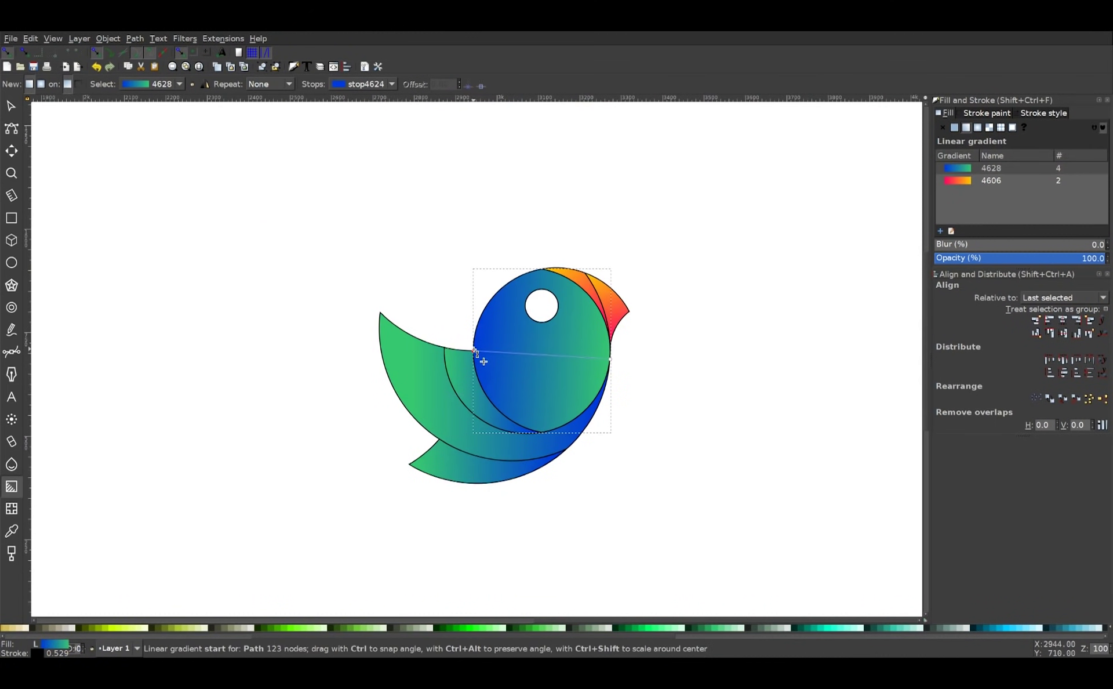
mouse_move(481, 352)
left_mouse_down()
mouse_move(614, 357)
mouse_move(539, 376)
mouse_move(474, 351)
left_mouse_up()
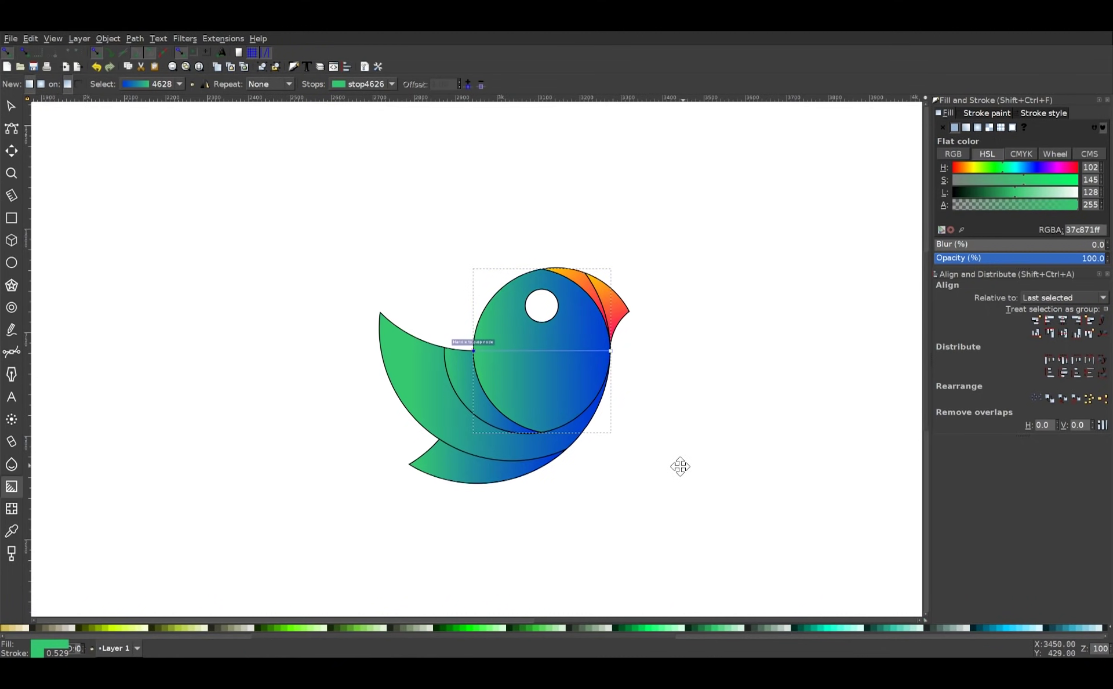
left_click_drag(679, 465, 630, 483)
Step: Remove the stroke from all eight pieces of the bird
left_click(12, 107)
left_click_drag(602, 377, 623, 357)
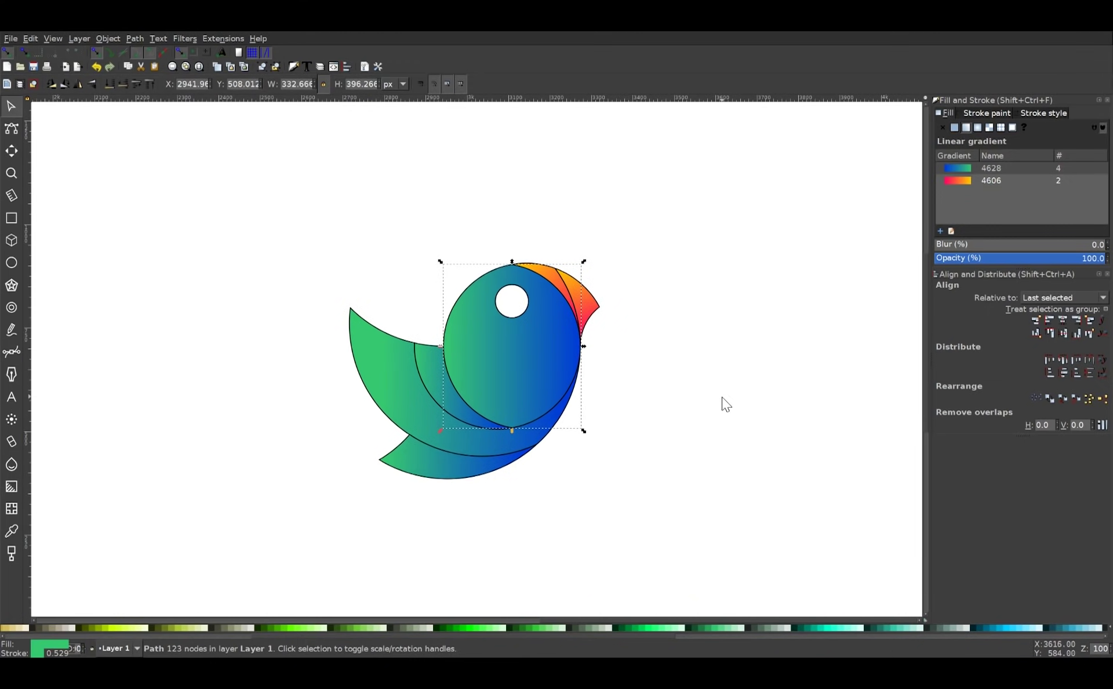
left_click(719, 397)
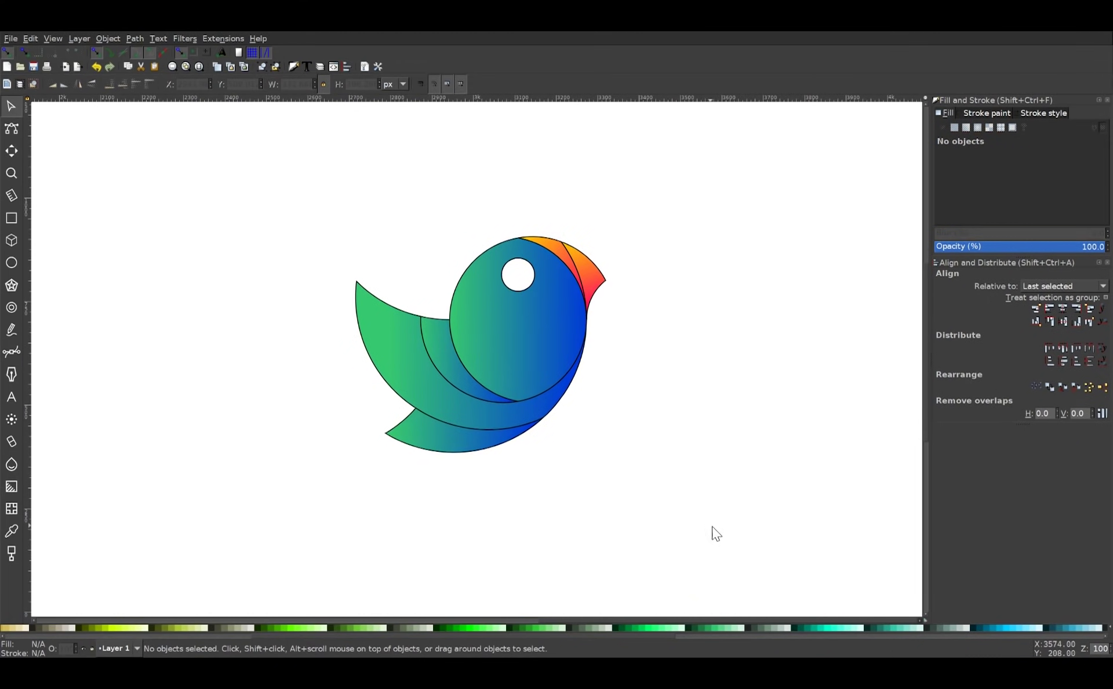
left_click_drag(720, 529, 273, 180)
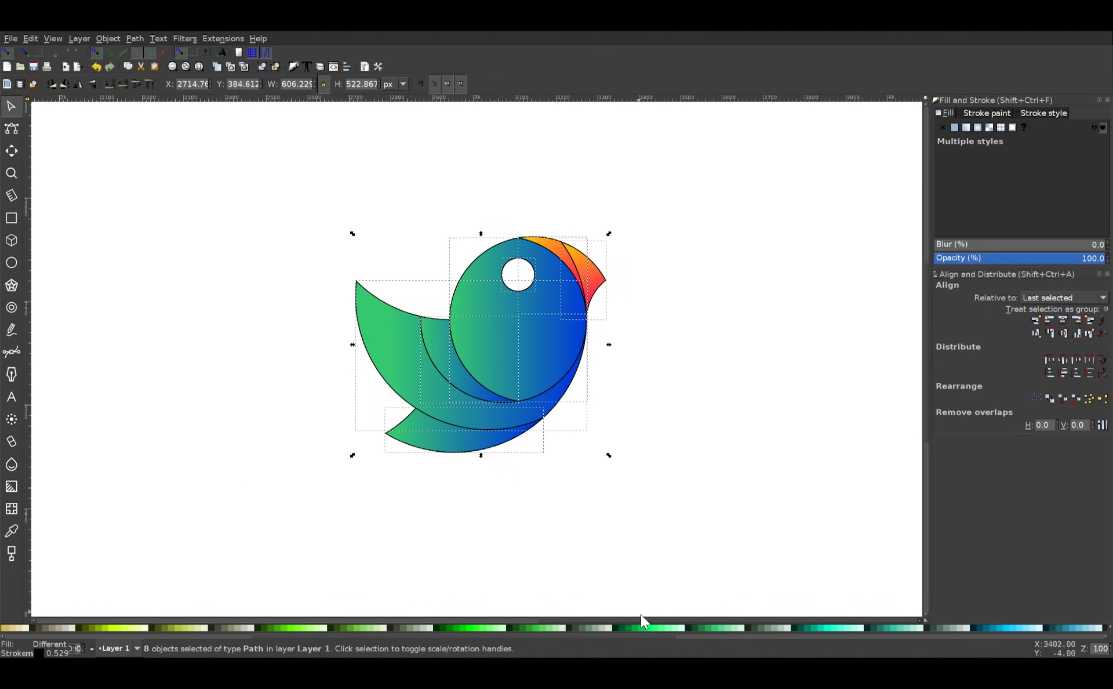
left_click_drag(610, 635, 244, 631)
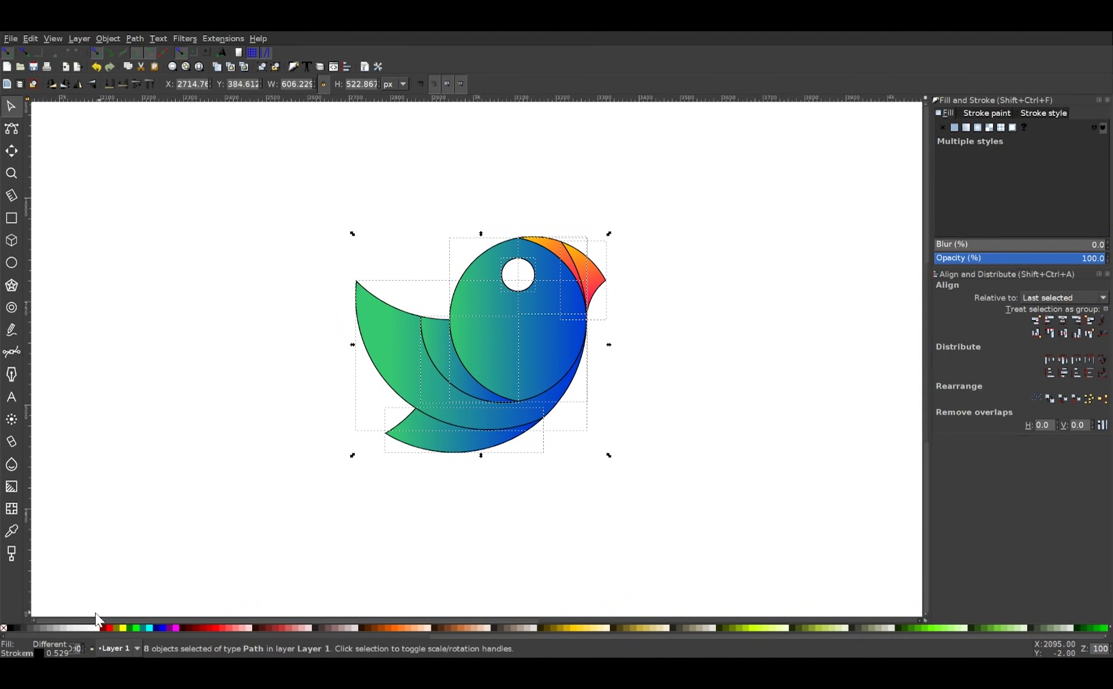
left_click(4, 627, "shift")
scroll(459, 409, "left", 3)
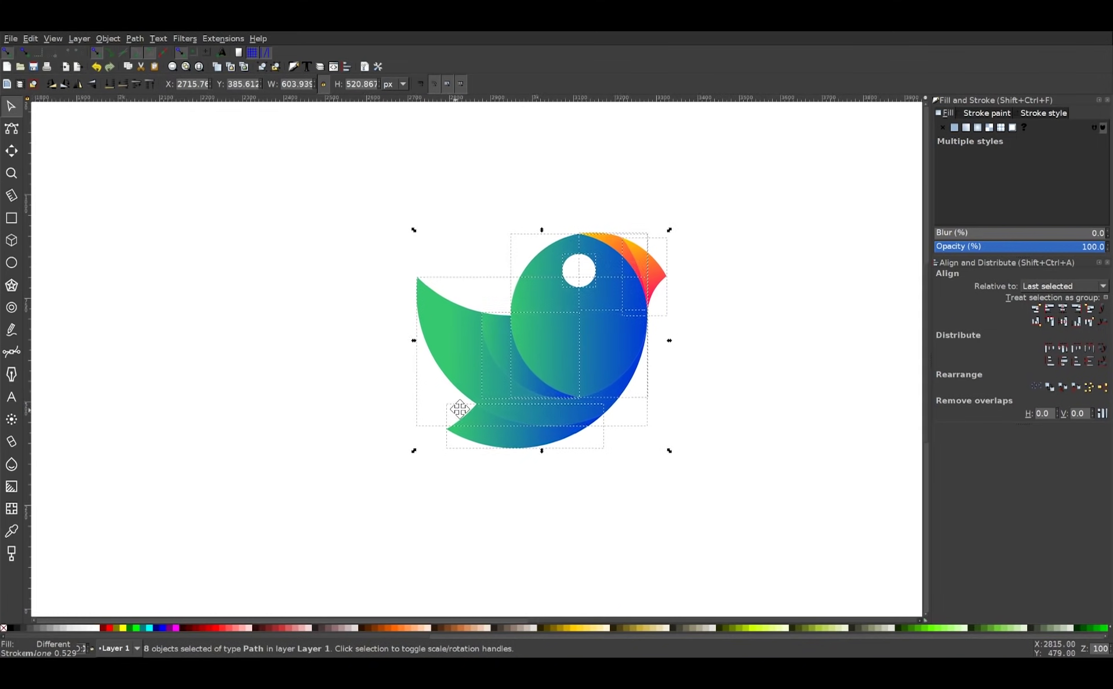
Step: Group the eight bird pieces and move the group closer to the circle construction
scroll(748, 363, "up", 2)
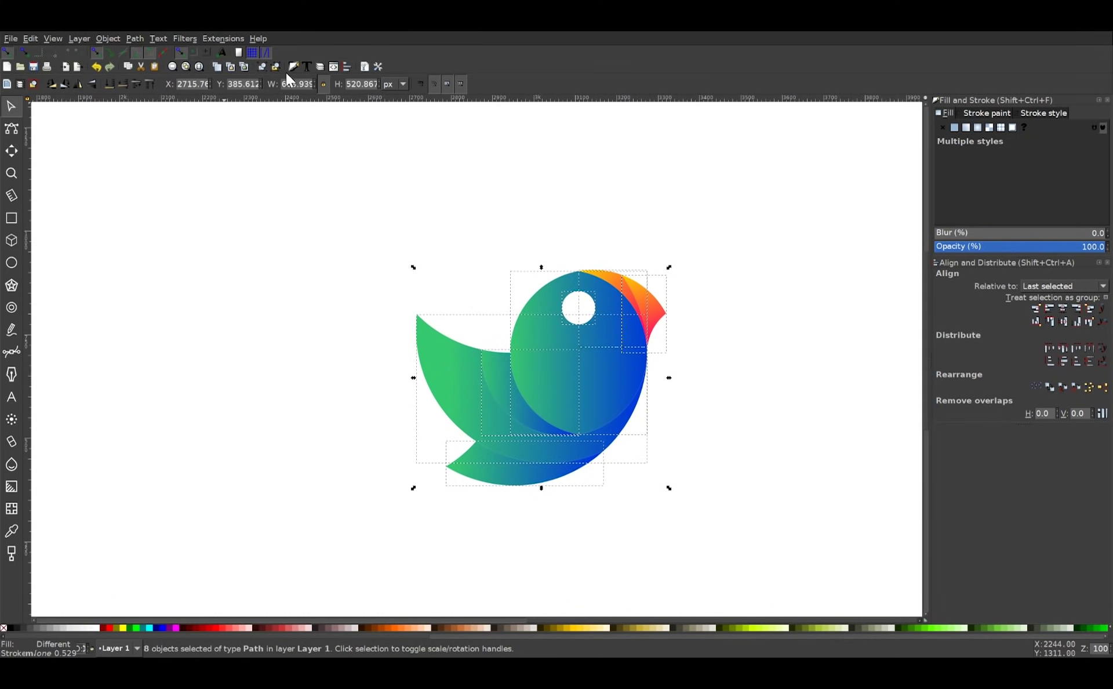
left_click(262, 66)
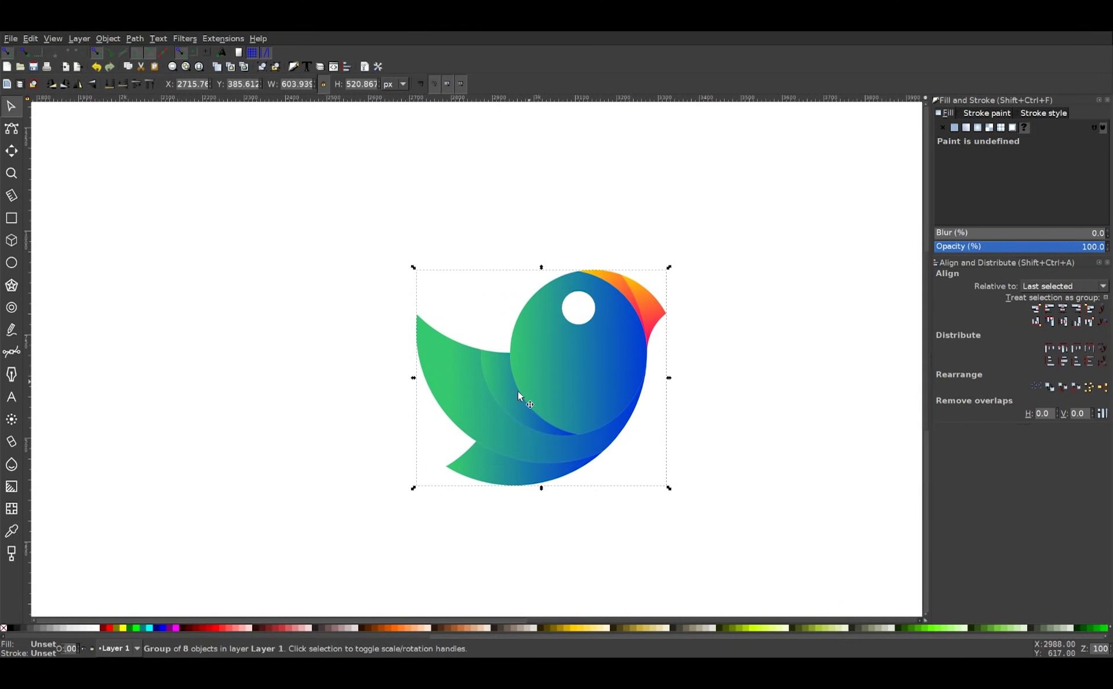
left_click_drag(519, 393, 624, 363)
scroll(625, 364, "down", 1)
left_click_drag(330, 401, 447, 383)
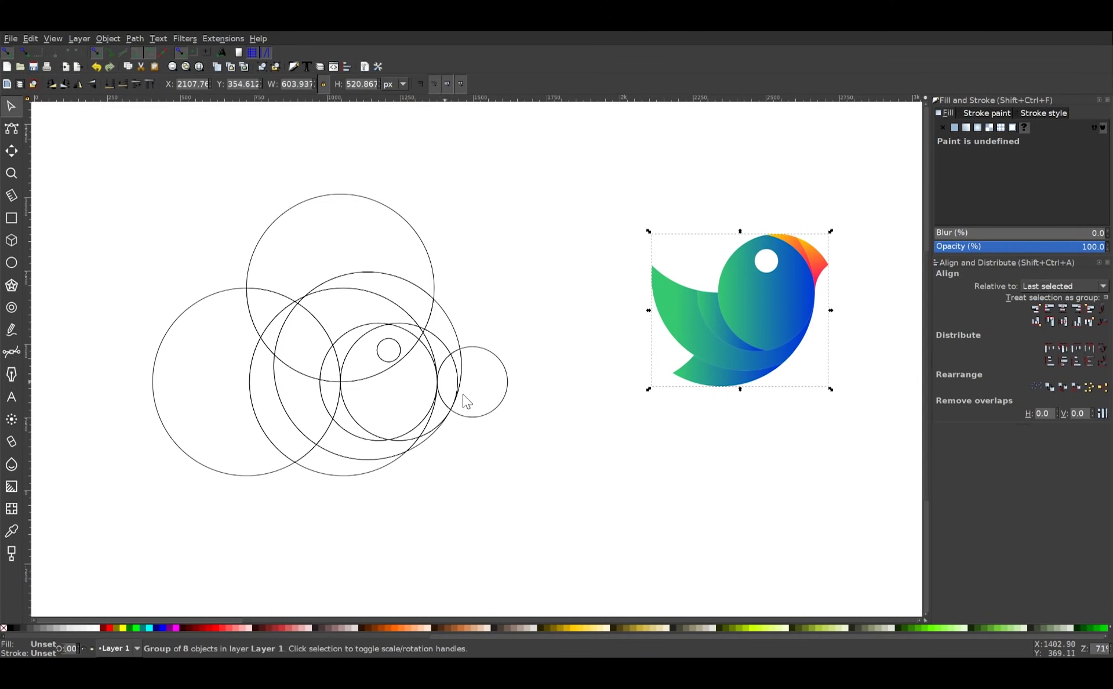
Step: Group all the paths of the circle construction and shift the bird up and away from it
left_click_drag(574, 554, 107, 132)
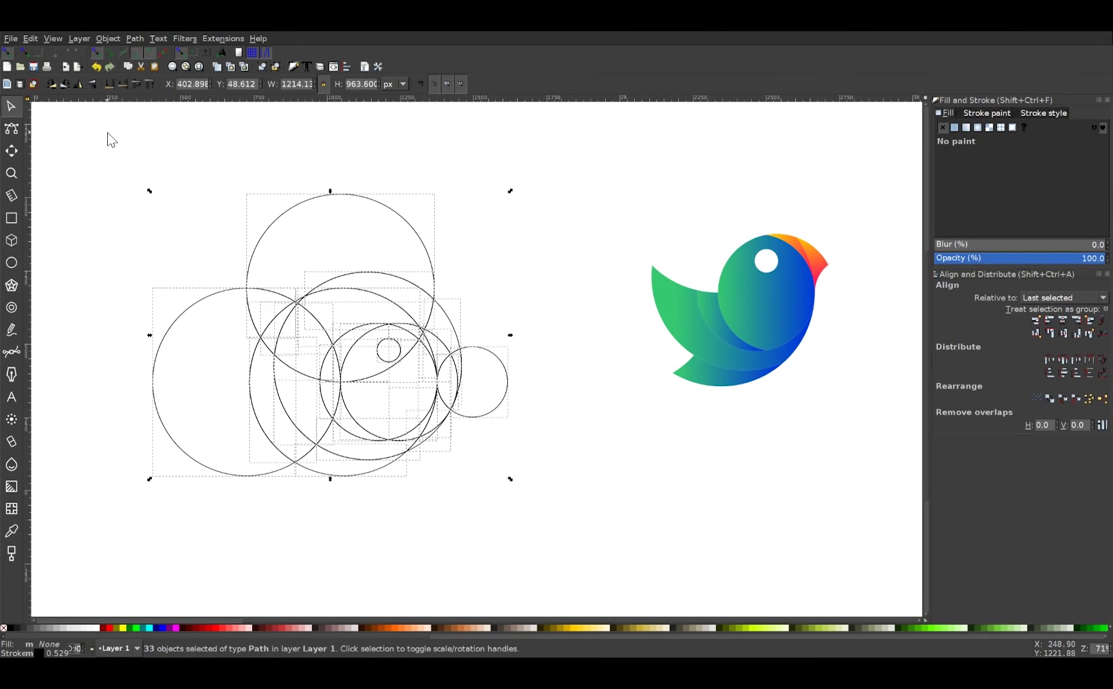
left_click(264, 66)
left_click_drag(759, 327, 785, 275)
Step: Fit a duplicate of the bird onto the matching arcs of the circle construction and lower it to the bottom of the stack
key("ctrl+d")
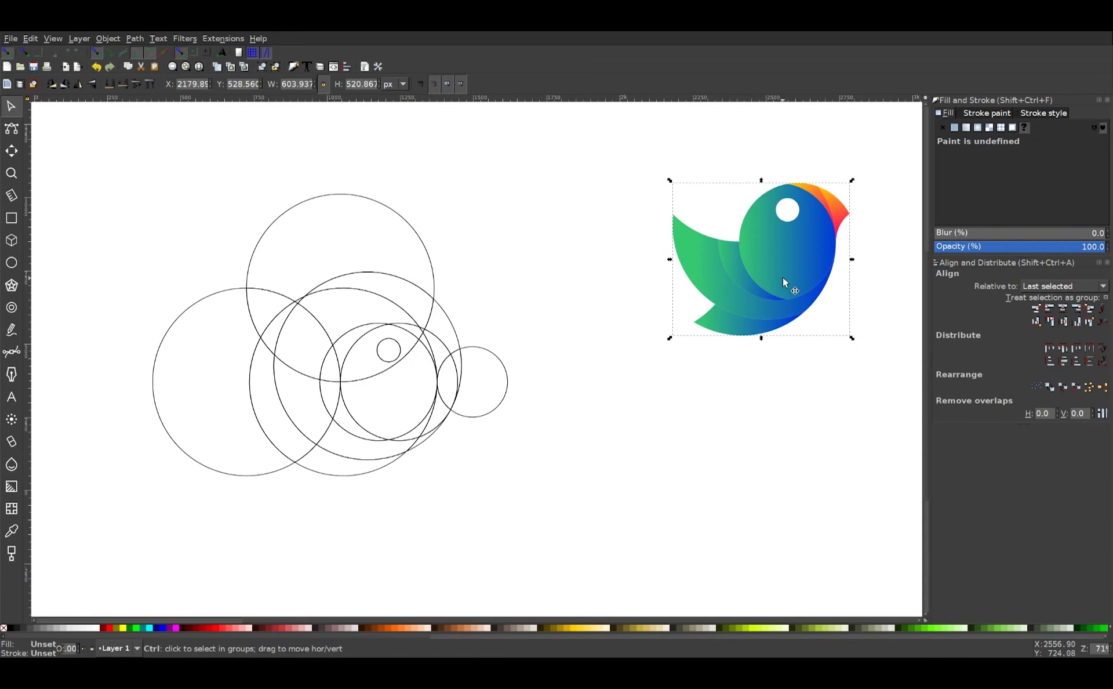
left_click_drag(708, 323, 604, 465)
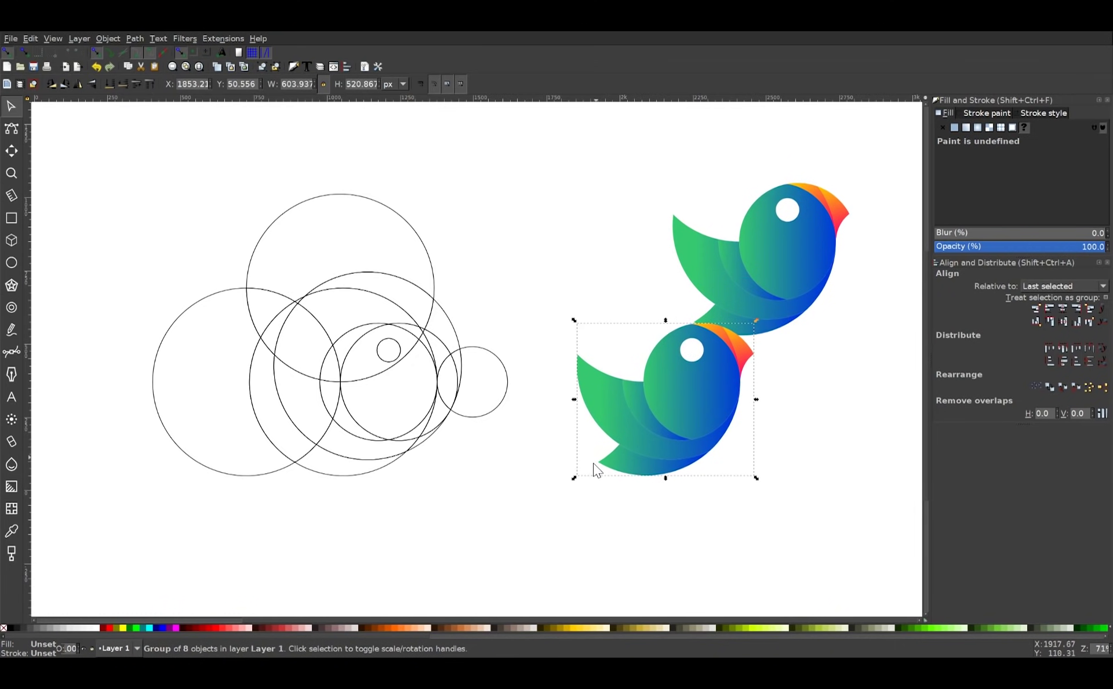
scroll(602, 461, "up", 1)
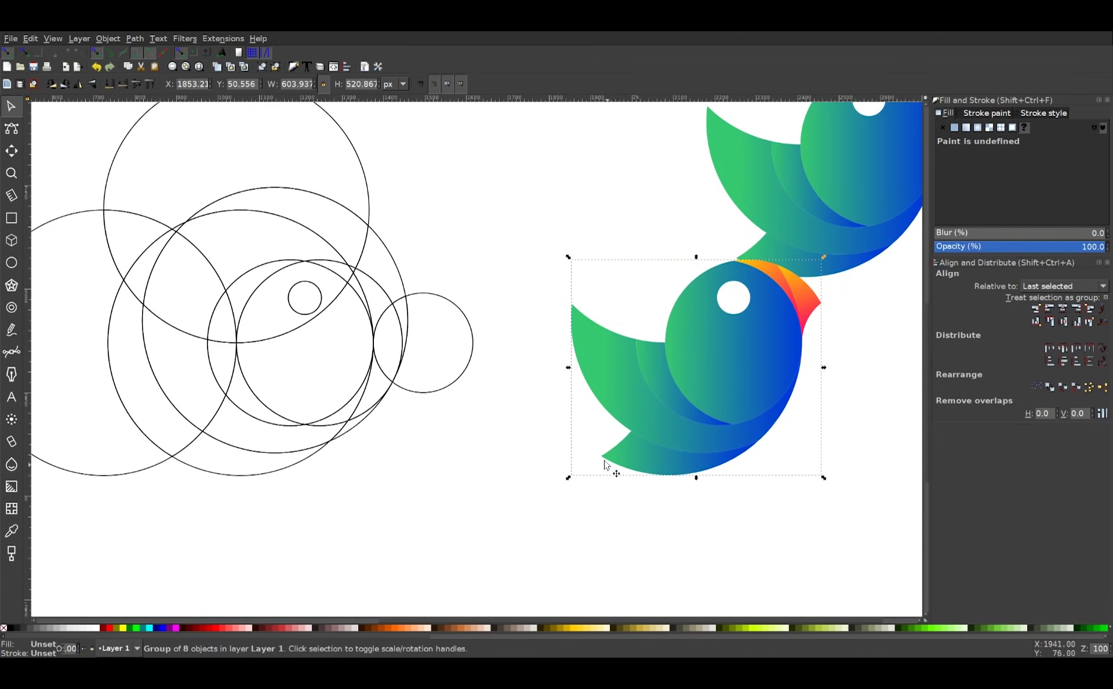
left_click_drag(603, 460, 175, 461)
left_click_drag(331, 455, 546, 497)
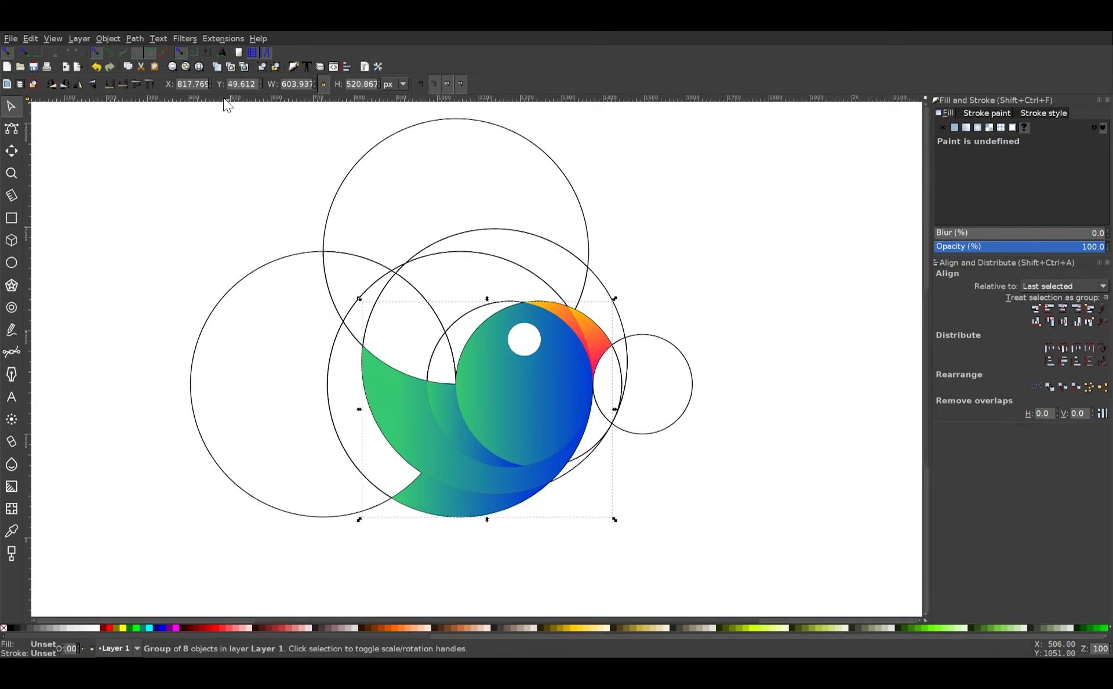
left_click(110, 84)
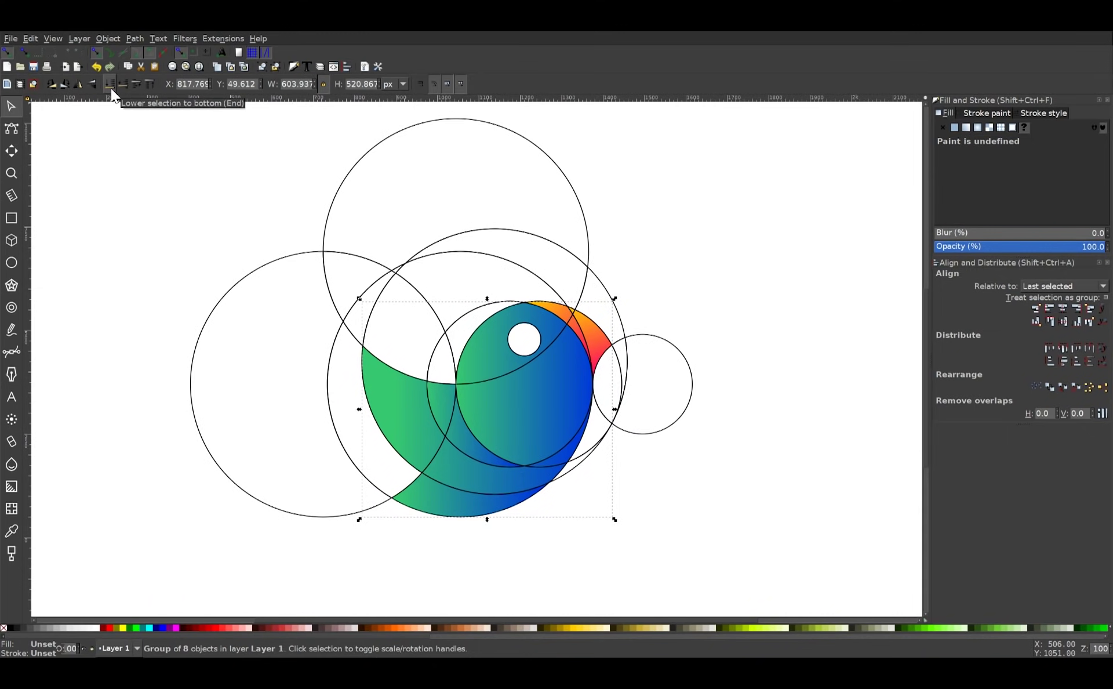
Step: Ungroup the circle construction and set the stroke width of its paths to 0.75 px
left_click(588, 266)
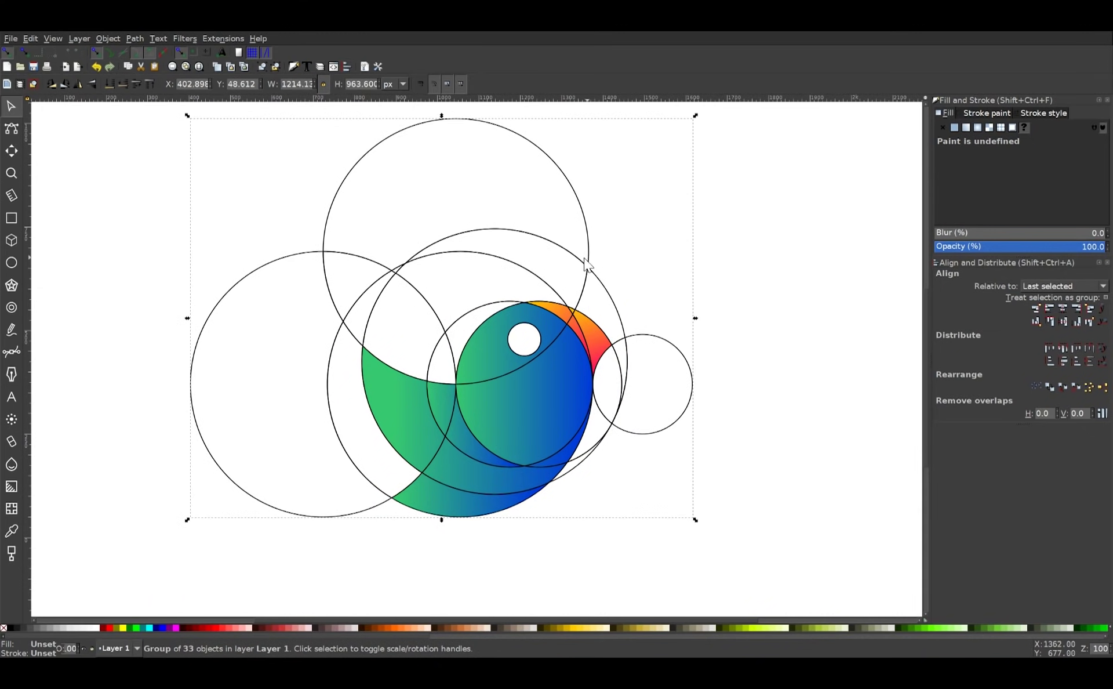
left_click_drag(588, 280, 567, 312)
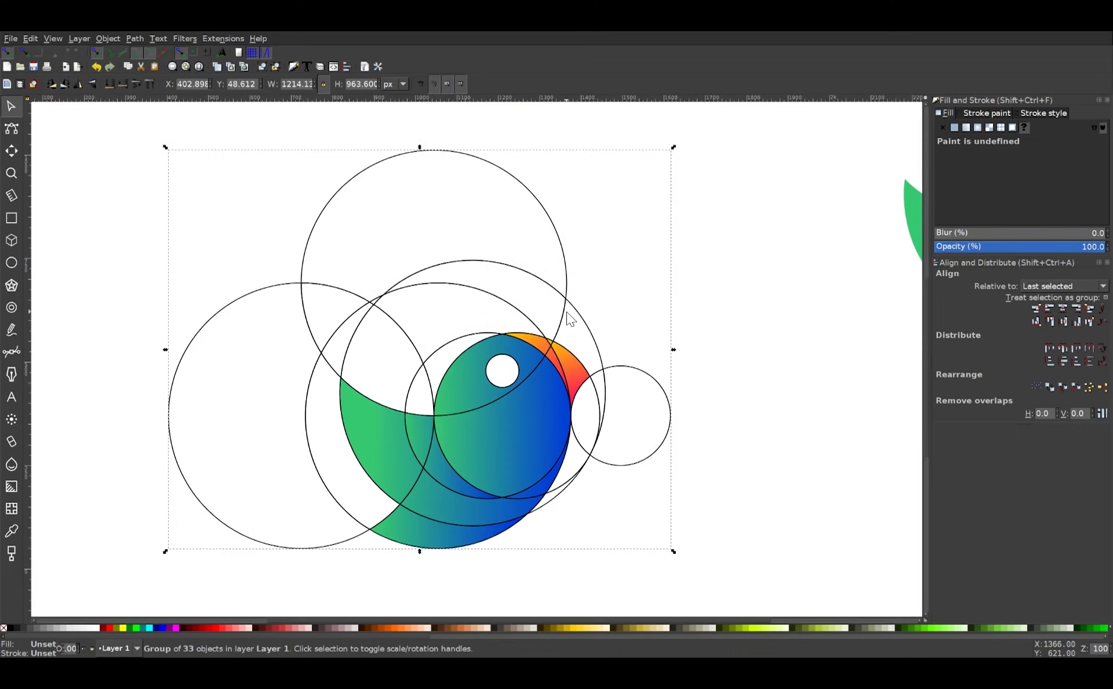
left_click(274, 66)
left_click(1044, 114)
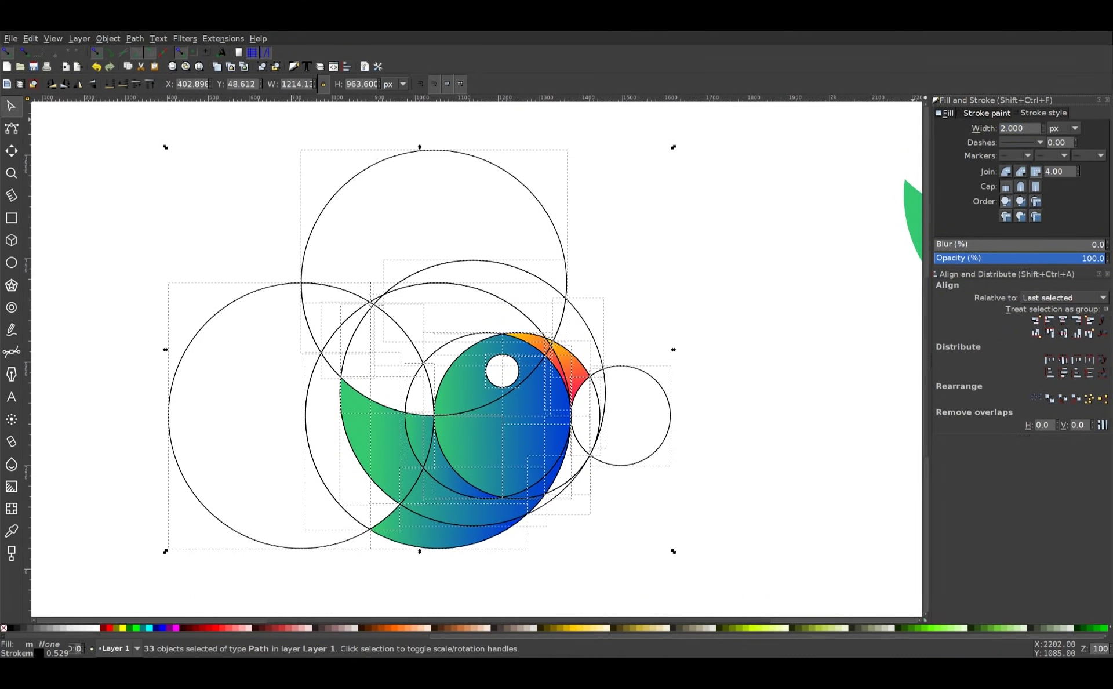
type("0.75")
key("Return")
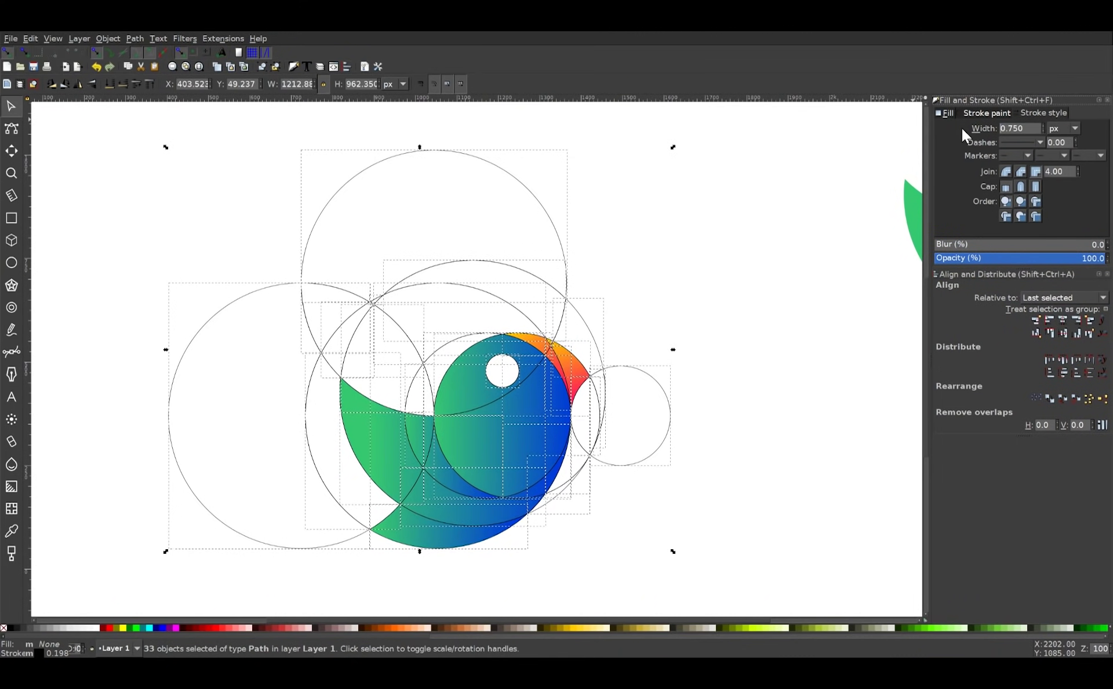
Step: Recolour the strokes of the circle construction's selected paths grey and clear the selection
scroll(680, 372, "down", 1)
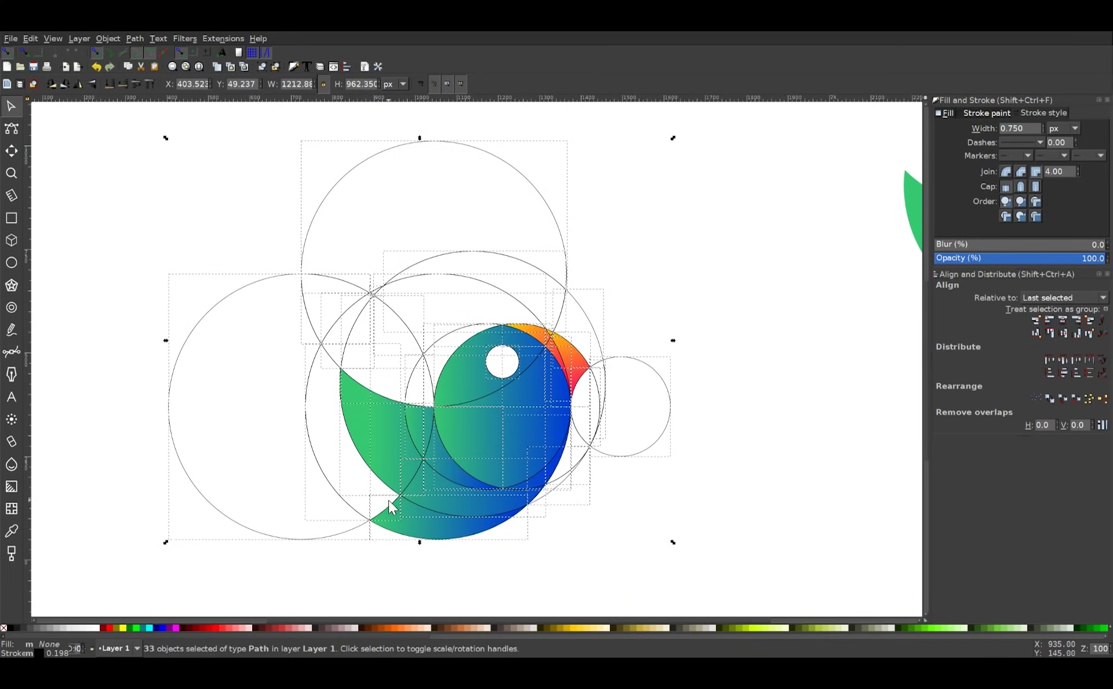
scroll(482, 471, "down", 1)
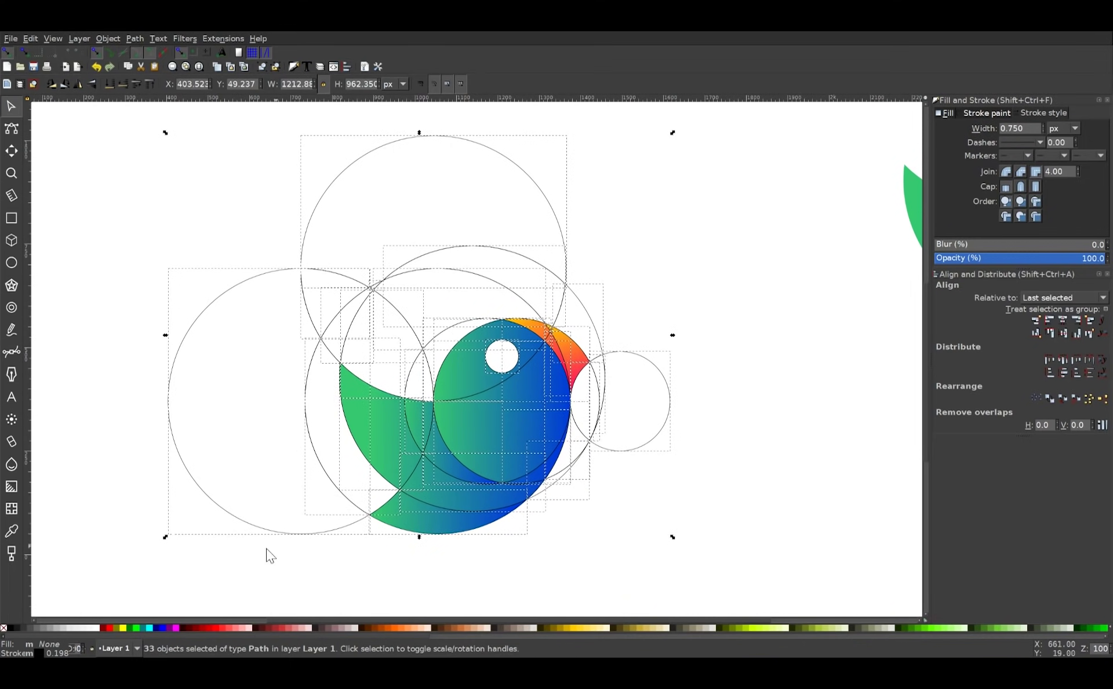
left_click(43, 627, "shift")
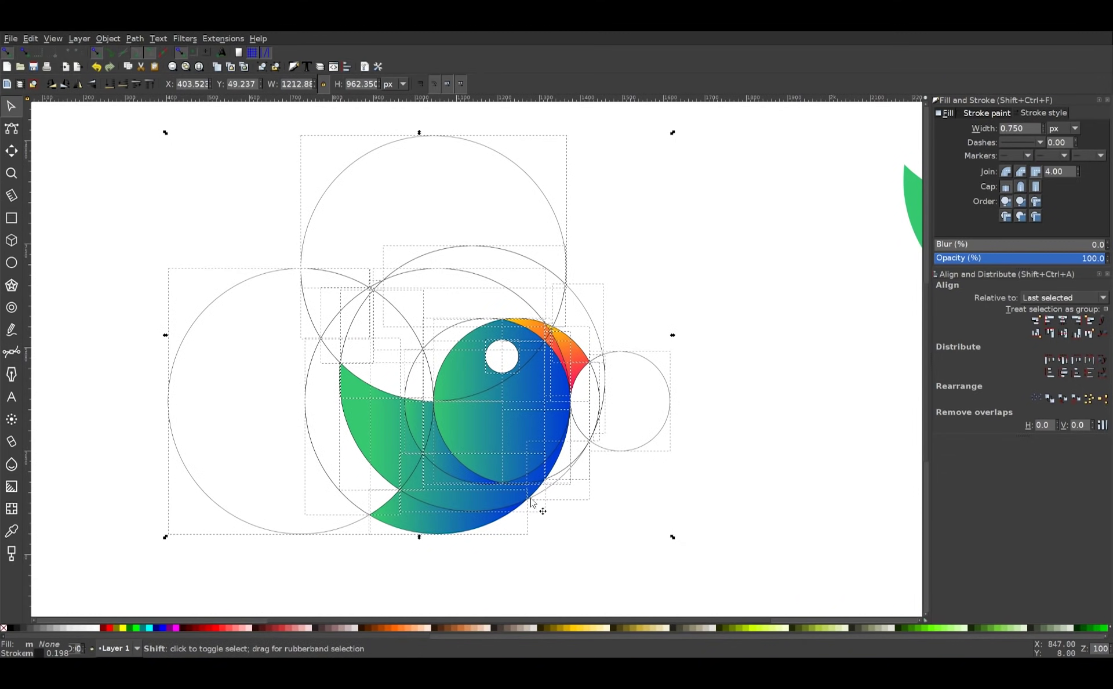
left_click(727, 469)
scroll(710, 468, "down", 2, "ctrl")
scroll(576, 410, "up", 2, "ctrl")
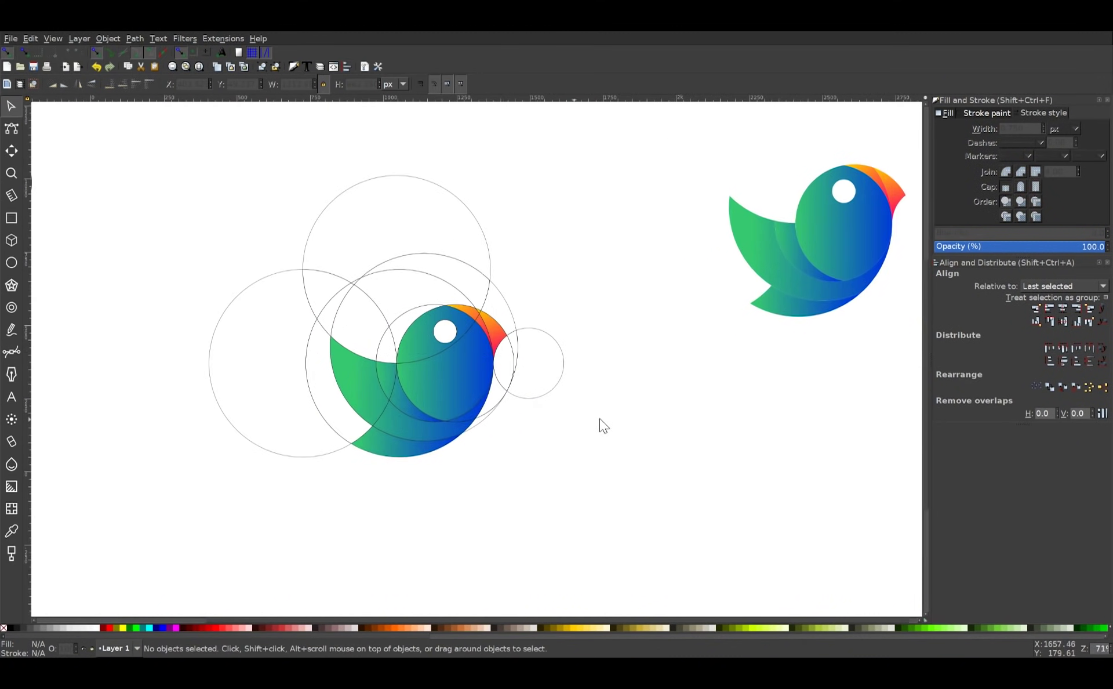
Step: Move the standalone bird down beside the circle-overlaid copy, roughly level with it, and deselect it
left_click(761, 341)
scroll(721, 414, "down", 3, "ctrl")
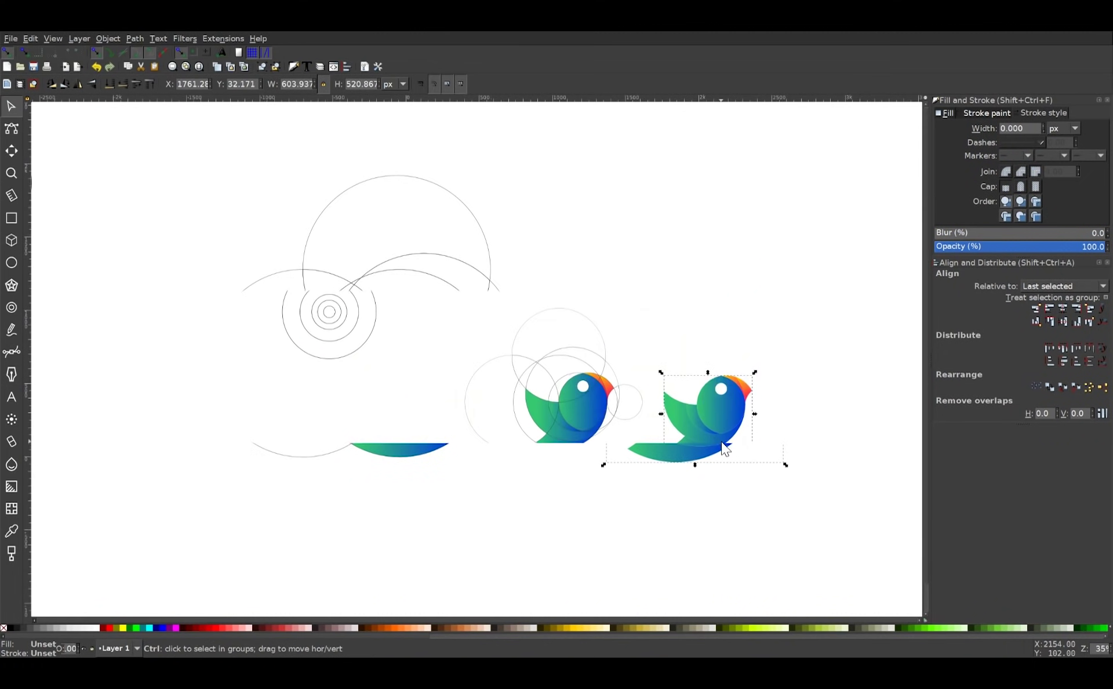
left_click(555, 474)
scroll(556, 475, "up", 2, "ctrl")
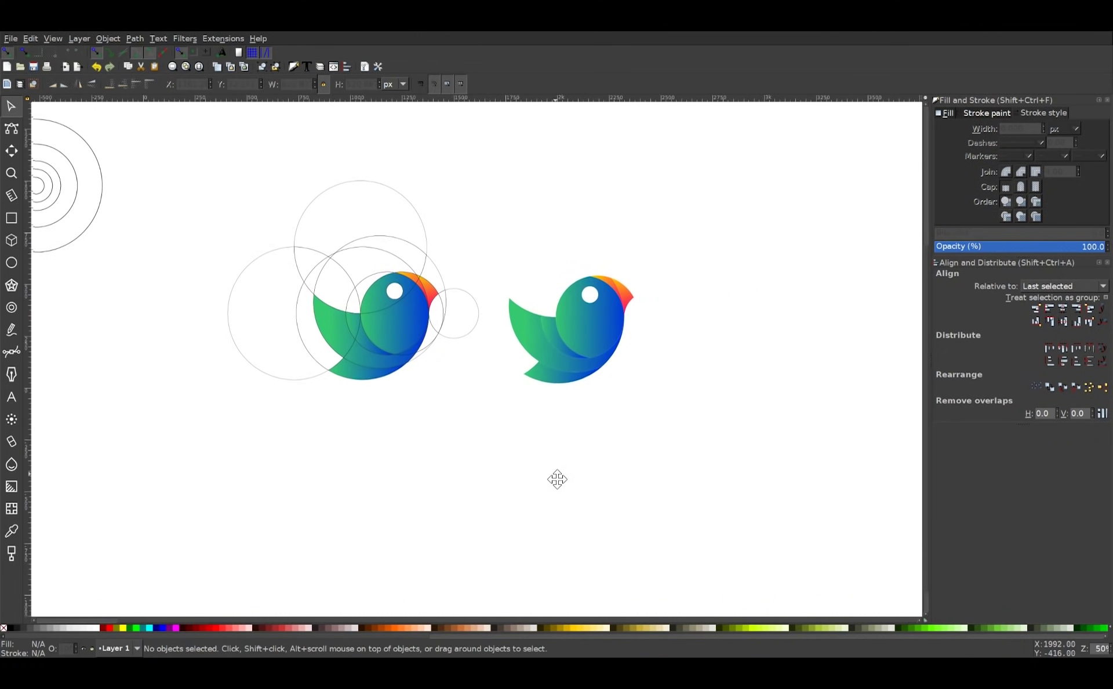